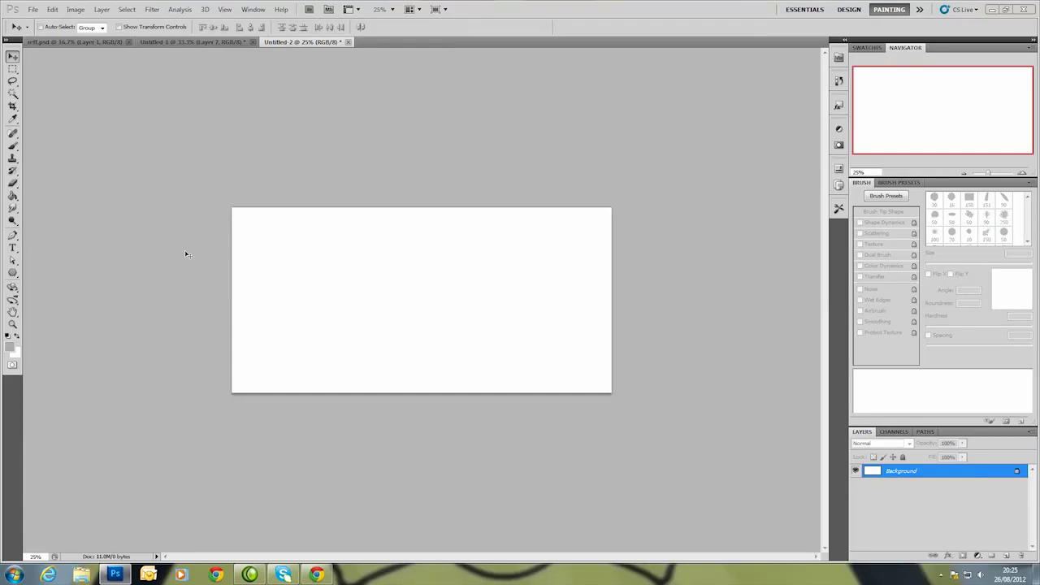
Paste the grey sketch and enlarge it to fill the canvas.
key(ctrl+v)
key(ctrl+t)
drag(525, 352, 609, 394)
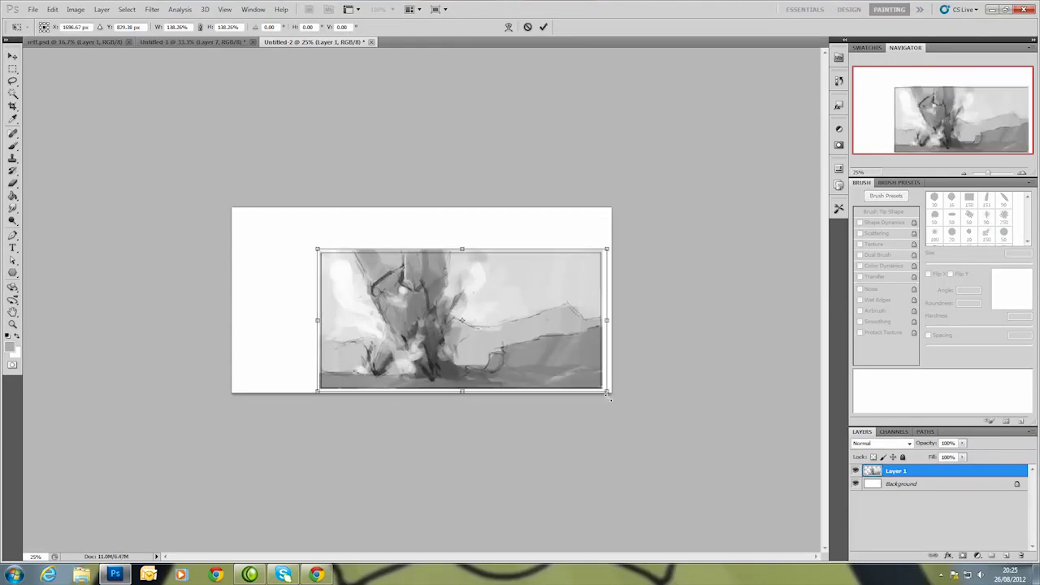
drag(317, 248, 218, 212)
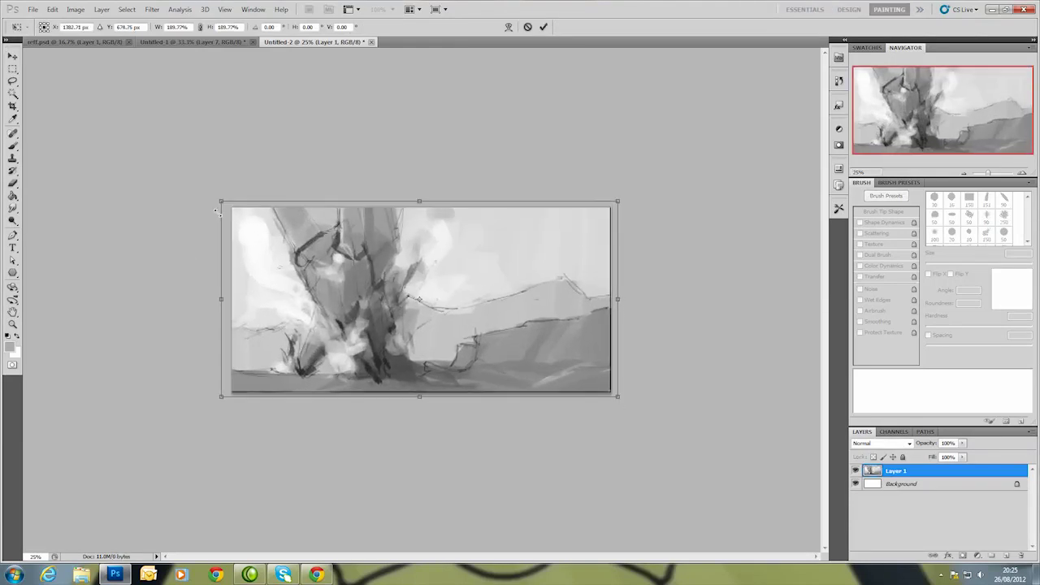
drag(617, 396, 621, 399)
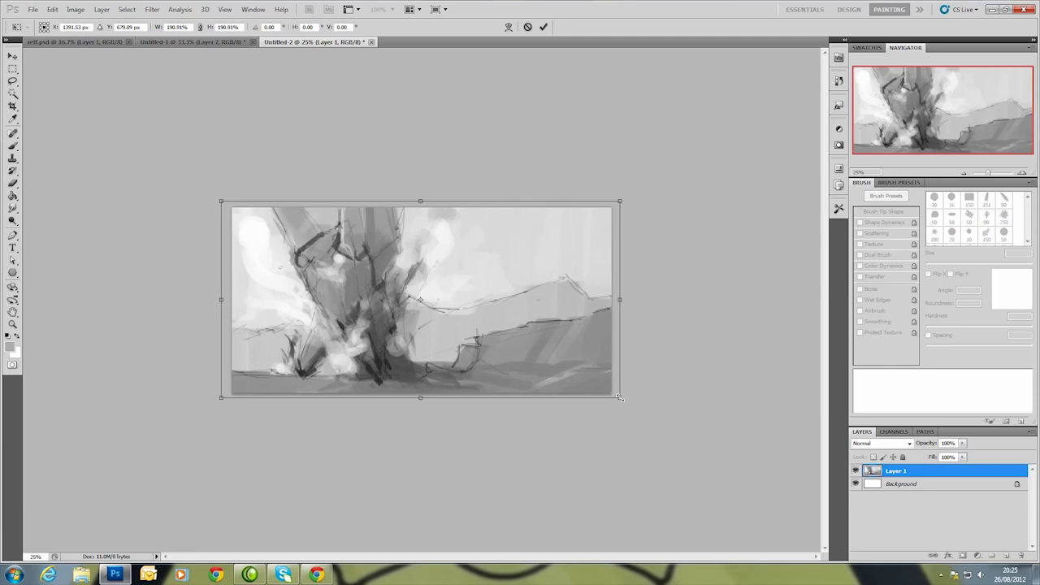
key(Return)
Tilt the sketch to about -8° and nudge it upward.
key(ctrl+t)
drag(644, 438, 656, 416)
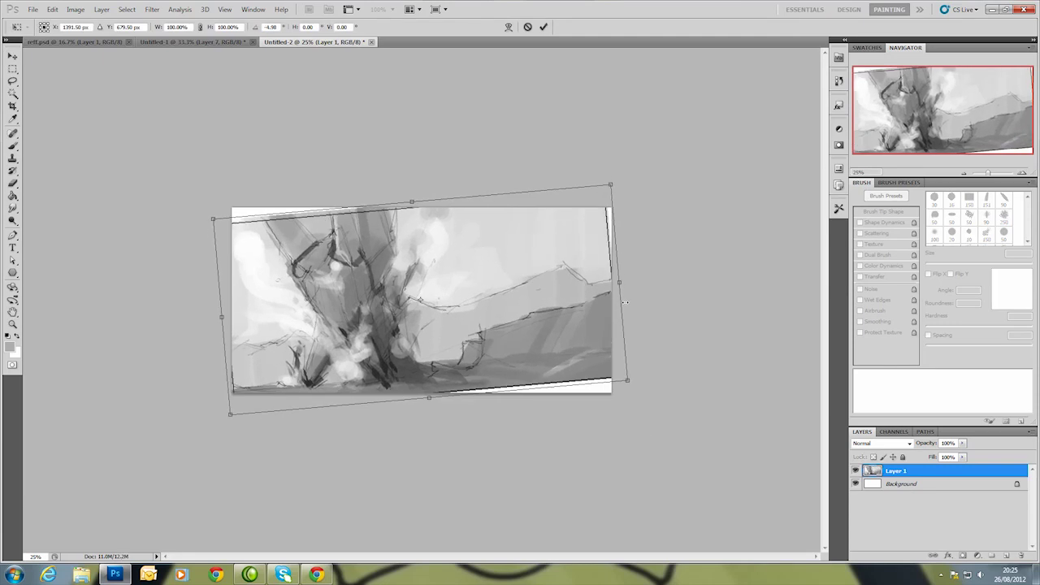
key(Up)
key(Up)
key(Up)
key(Up)
key(Up)
key(Up)
key(Up)
key(Up)
key(Up)
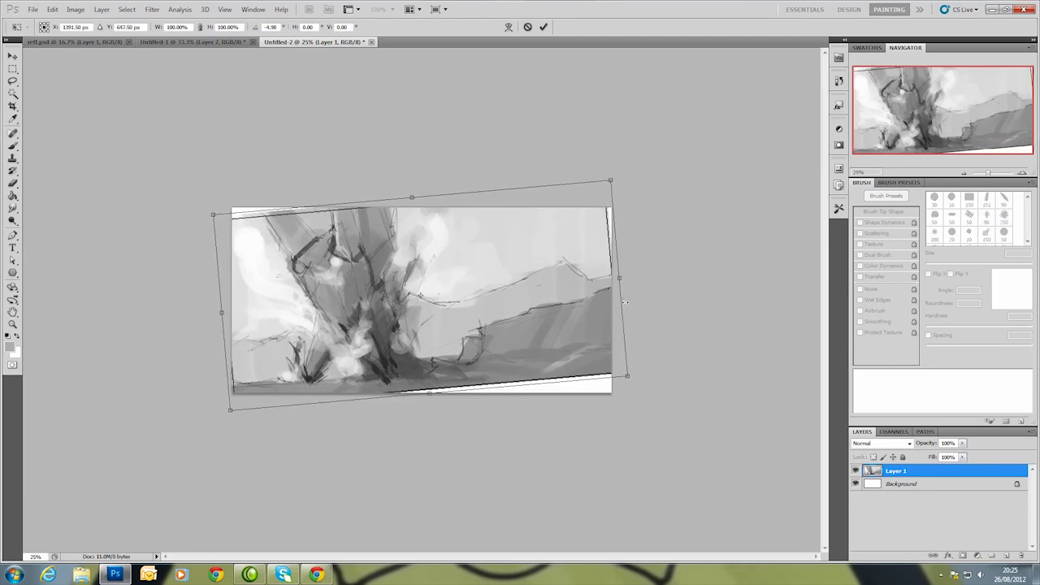
drag(624, 302, 700, 243)
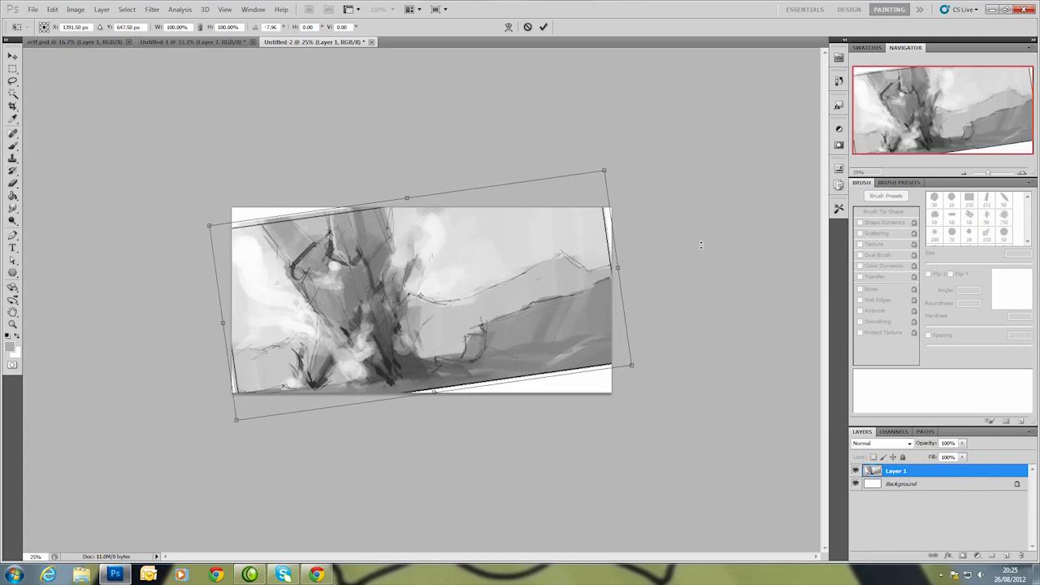
key(Return)
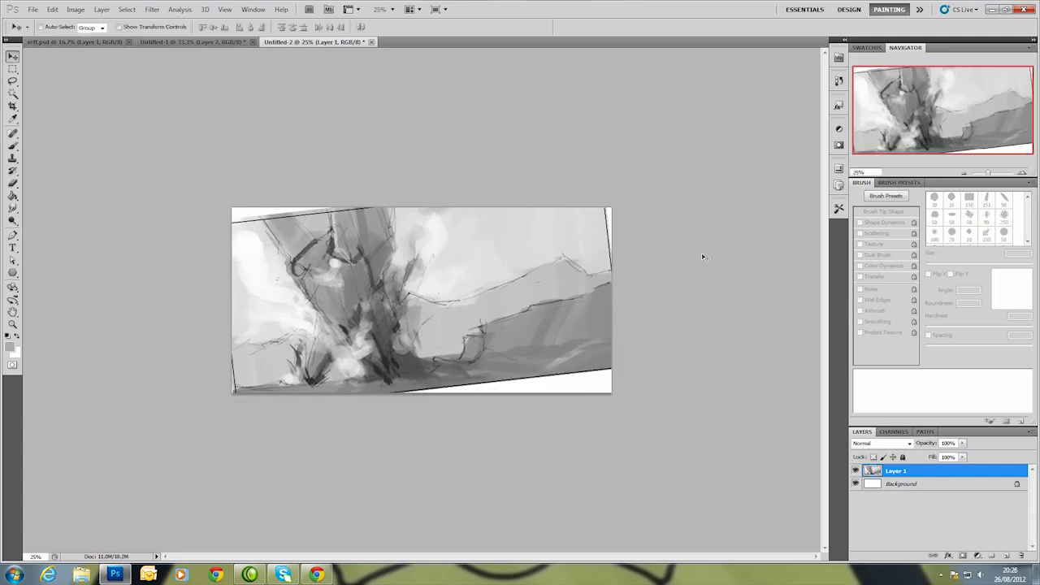
Paint sampled greys over the sketch's white corners, then bring up the reff.psd sheet.
key(b)
right_click(476, 245)
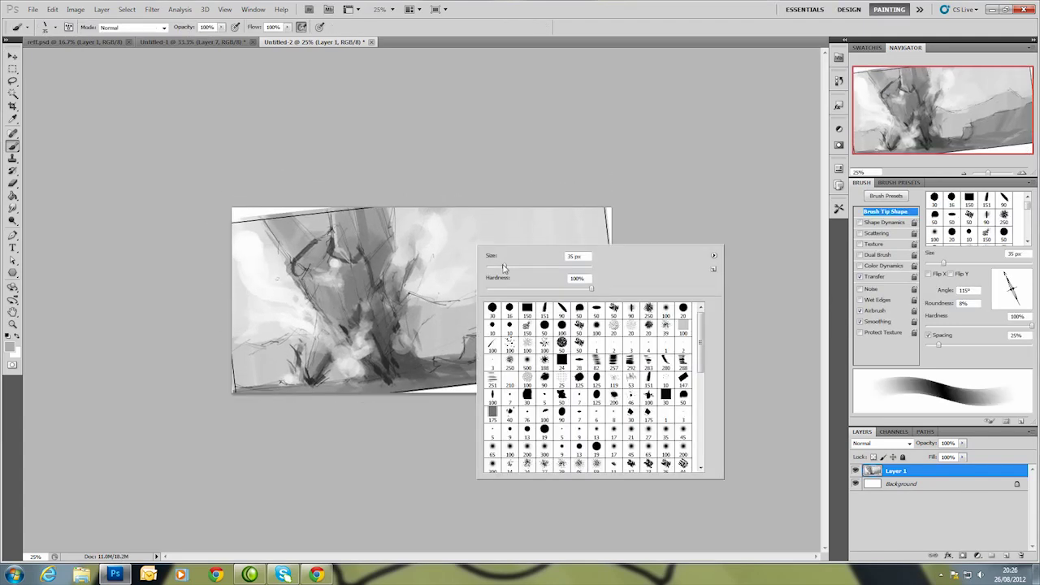
click(636, 232)
mouse_move(524, 375)
mouse_down()
mouse_move(406, 397)
mouse_move(585, 376)
mouse_move(541, 387)
mouse_up()
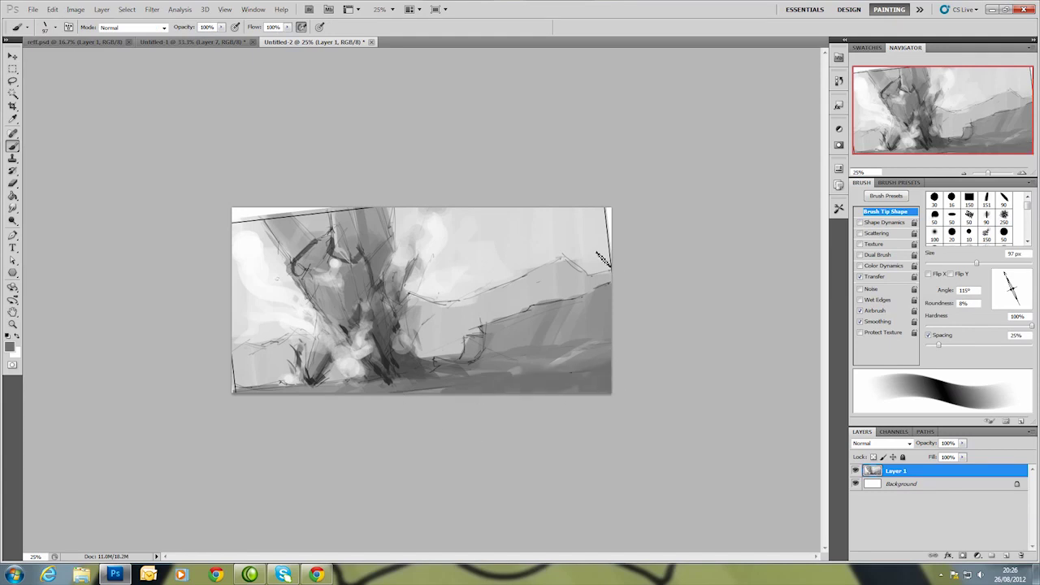
alt+click(597, 246)
alt+click(280, 227)
drag(286, 218, 261, 213)
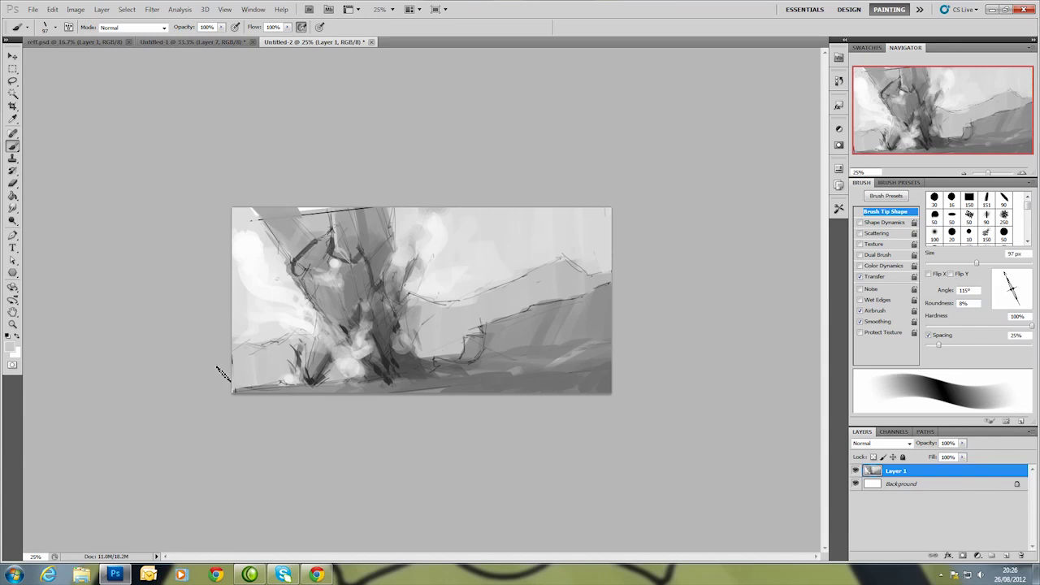
alt+click(308, 217)
alt+click(368, 213)
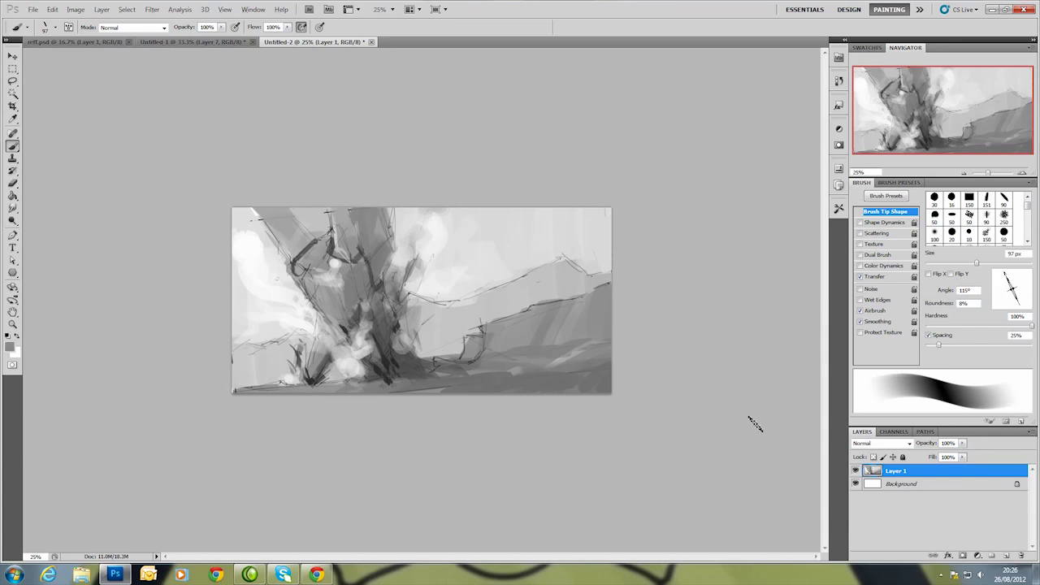
click(106, 42)
Zoom the reference sheet to 33.3% and copy the misty hillside photo.
key(z)
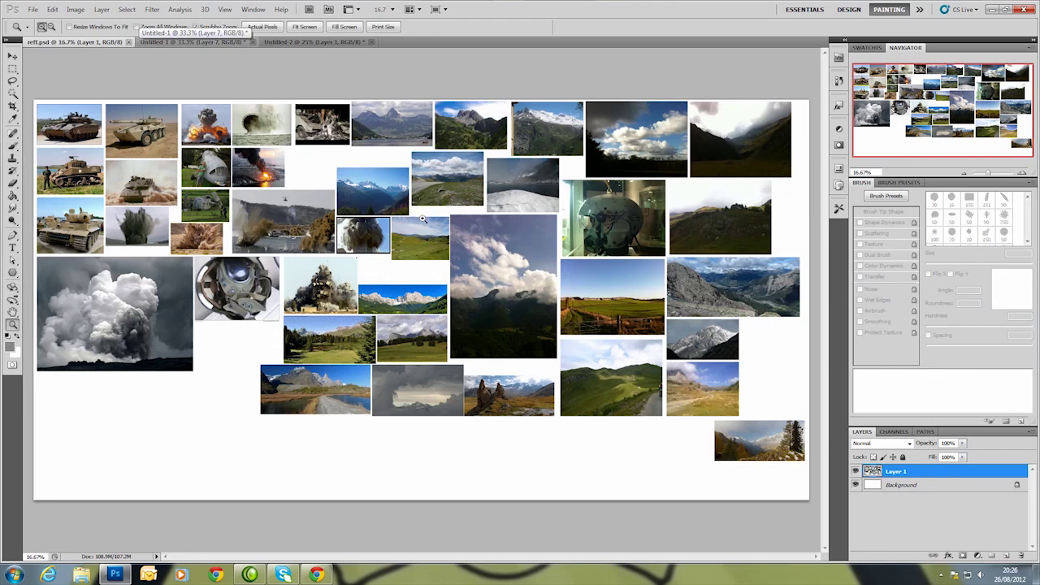
click(274, 286)
mouse_move(275, 286)
mouse_down()
mouse_move(598, 274)
mouse_move(223, 104)
mouse_up()
mouse_move(488, 284)
mouse_down()
mouse_move(365, 284)
mouse_move(512, 298)
mouse_up()
mouse_move(368, 172)
mouse_down()
mouse_move(351, 299)
mouse_move(438, 359)
mouse_up()
drag(496, 313, 415, 286)
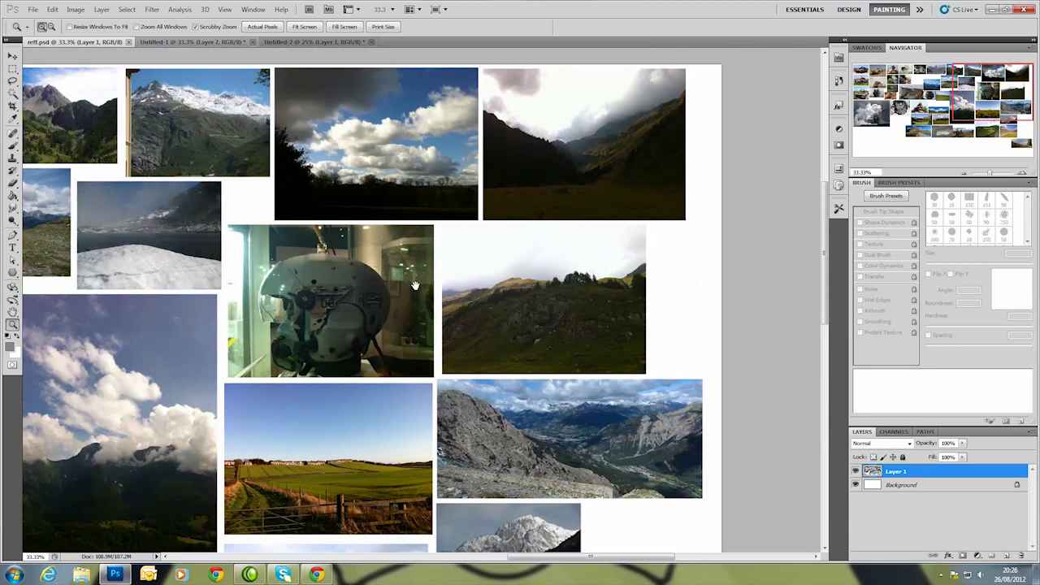
key(m)
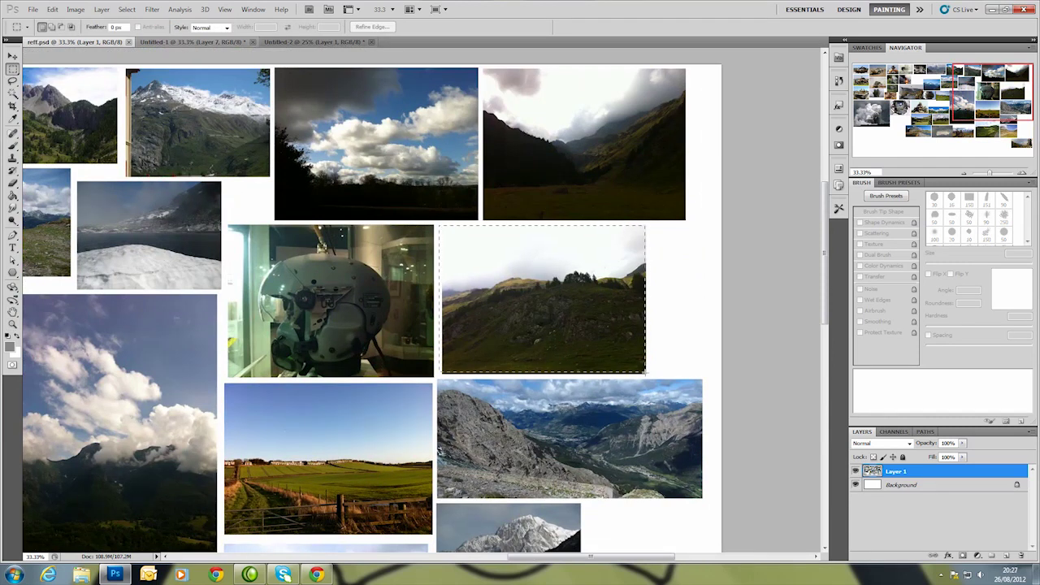
key(ctrl+c)
Paste the hillside photo into Untitled-2 and hide the sketch layer above it.
click(313, 41)
key(ctrl+v)
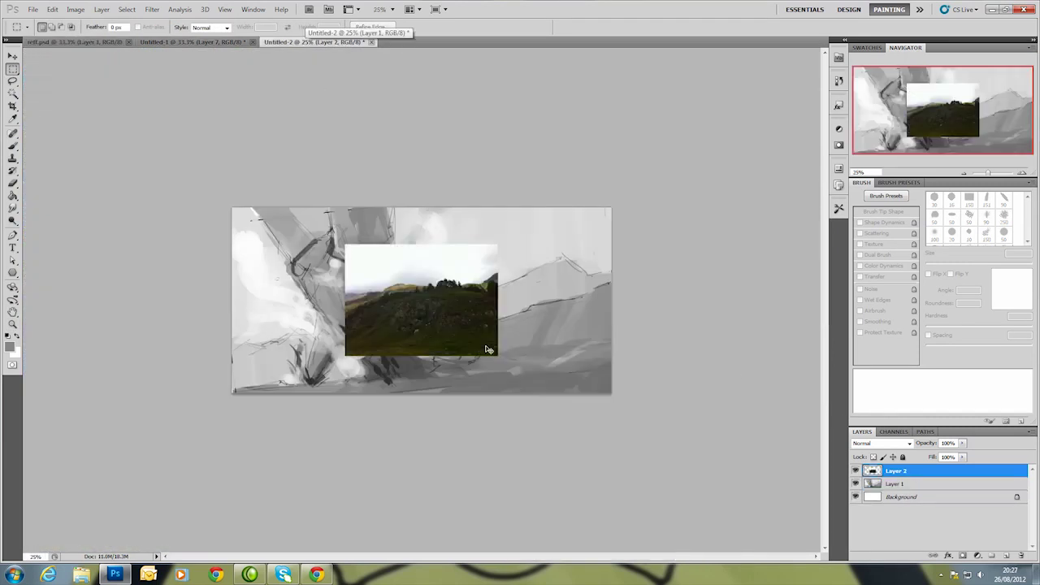
drag(871, 485, 871, 468)
click(855, 470)
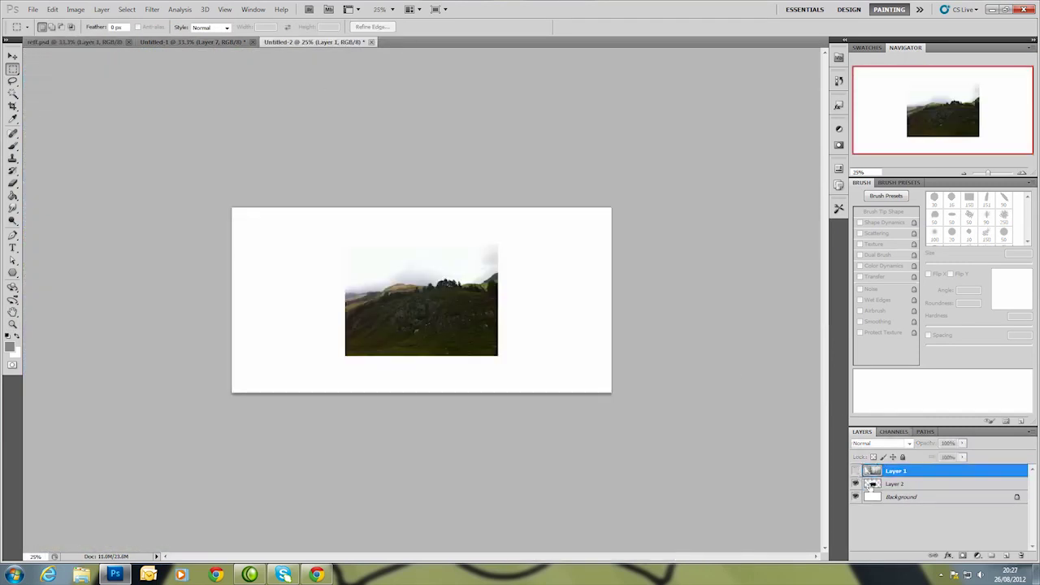
click(894, 483)
Enlarge the hillside photo to fill the canvas and tilt it slightly.
key(ctrl+t)
drag(498, 355, 611, 437)
mouse_move(345, 244)
mouse_down()
mouse_move(278, 208)
mouse_move(207, 142)
mouse_up()
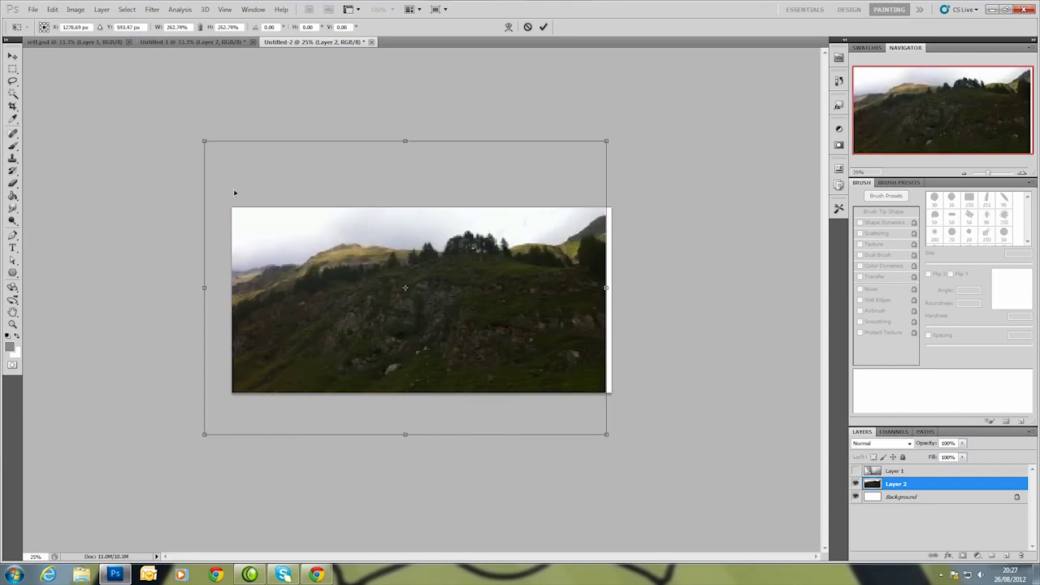
drag(606, 434, 671, 480)
drag(178, 295, 177, 306)
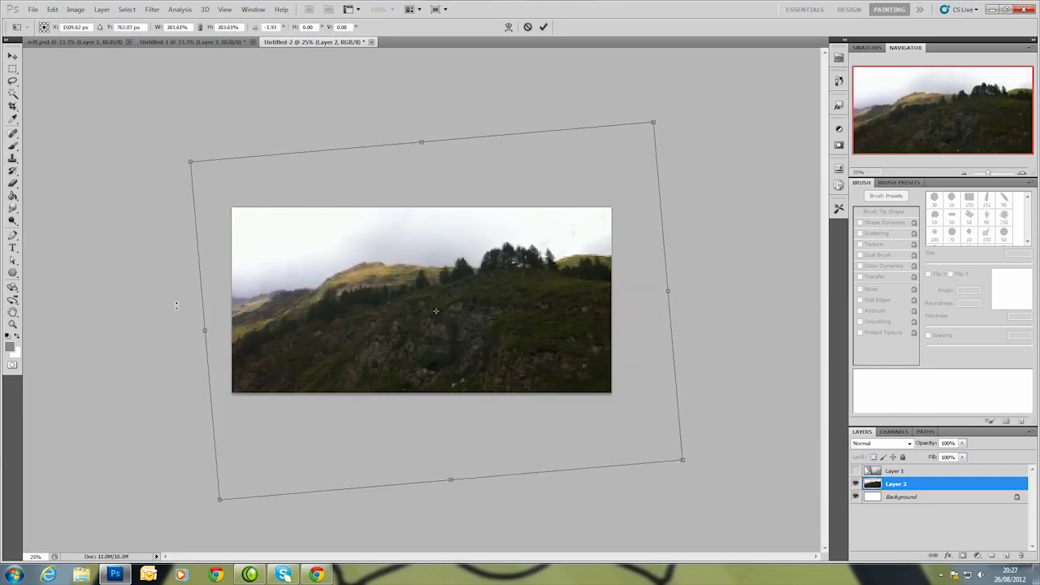
key(Return)
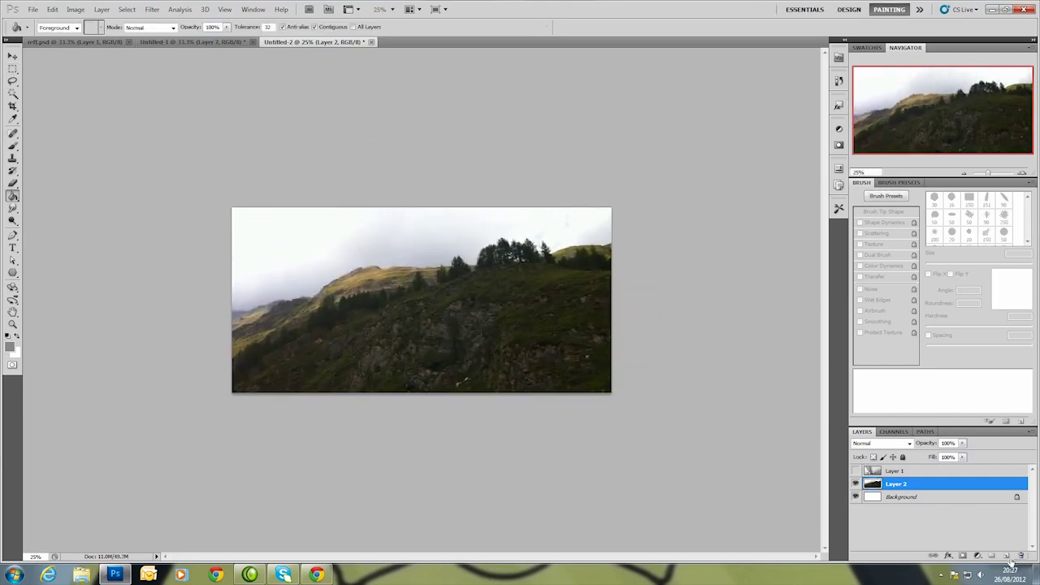
Fill a new layer with dark blue and set it to Overlay.
click(1006, 556)
click(10, 347)
click(531, 397)
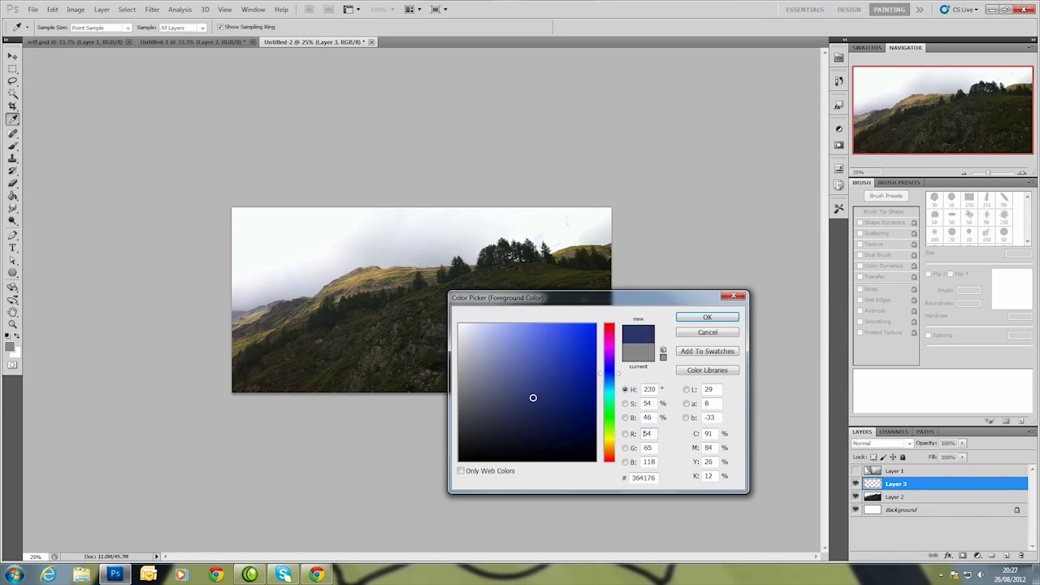
click(707, 317)
key(g)
click(252, 338)
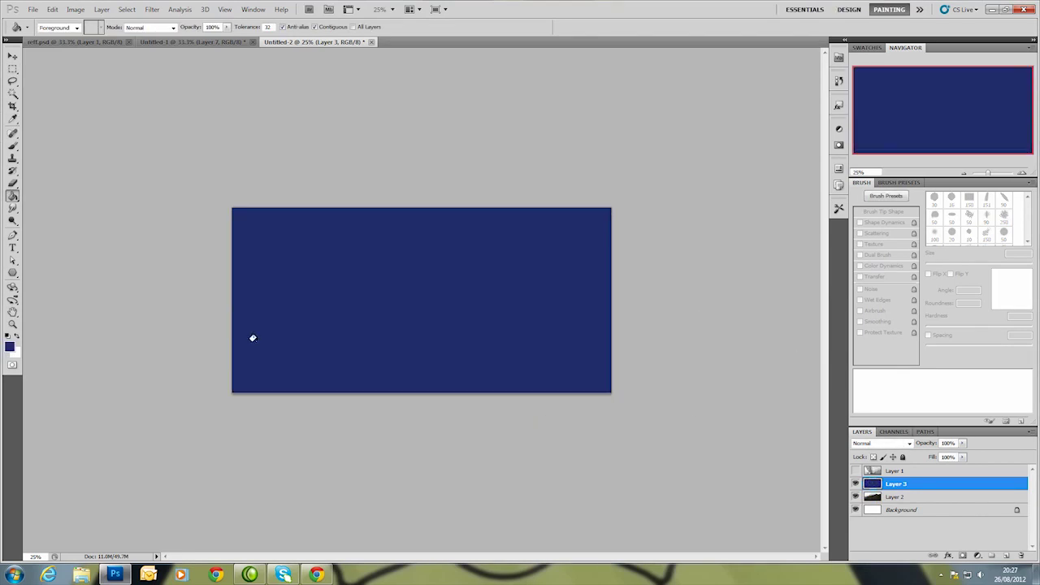
click(880, 443)
click(864, 298)
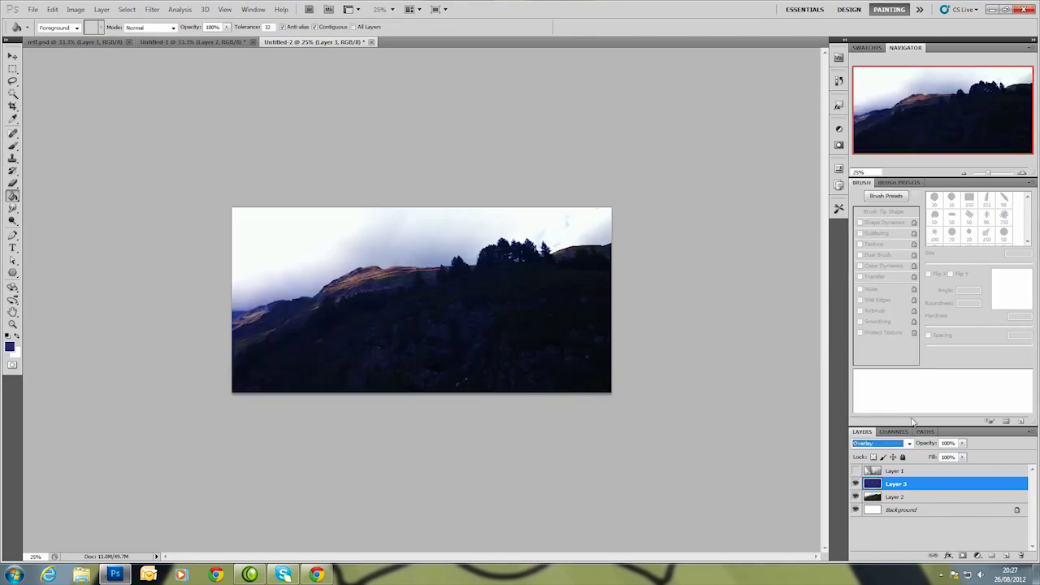
Raise the blue overlay's lightness to +13 and add an empty layer with a round brush.
key(ctrl+u)
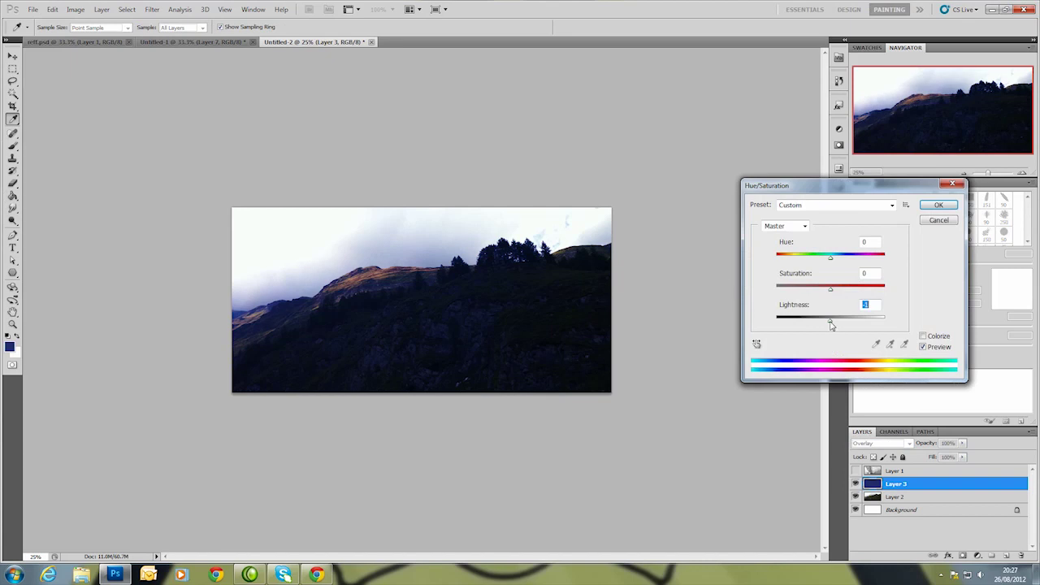
drag(830, 319, 828, 293)
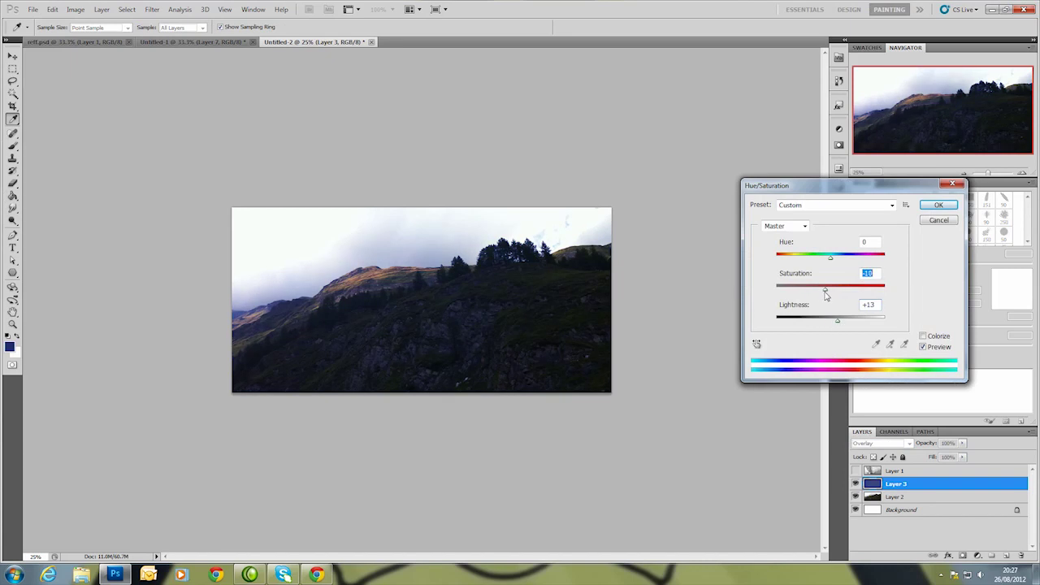
click(927, 208)
key(ctrl+shift+alt+n)
key(F5)
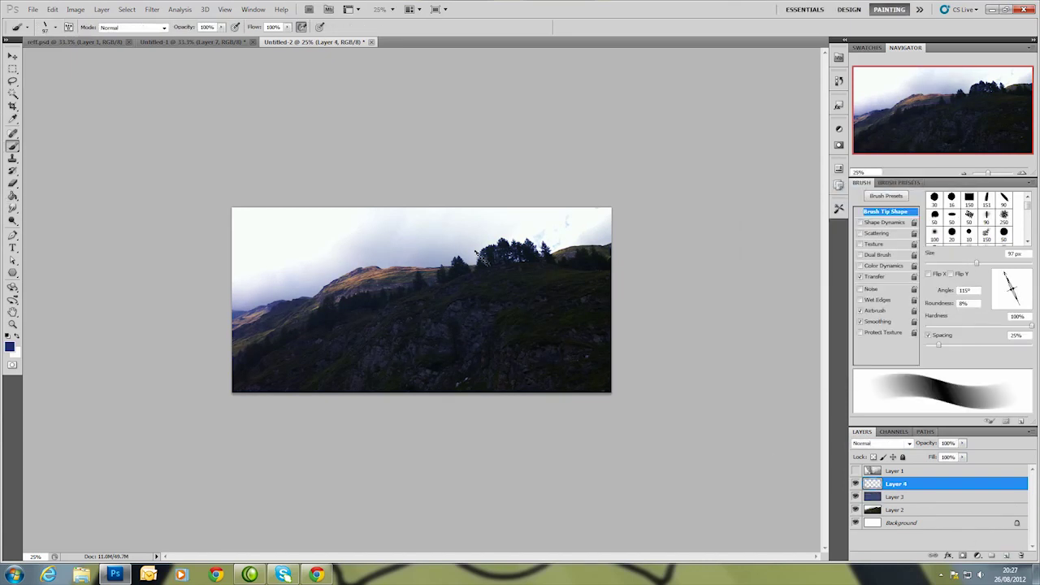
drag(1014, 291, 1026, 286)
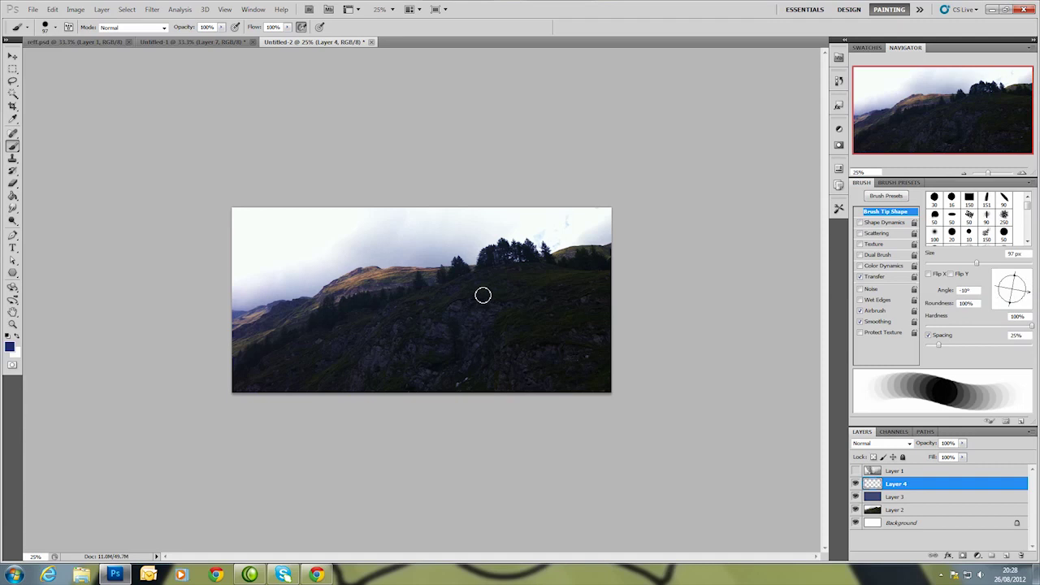
Erase the blue overlay along the ridge to brighten the golden slope.
key(e)
key(alt+bracketleft)
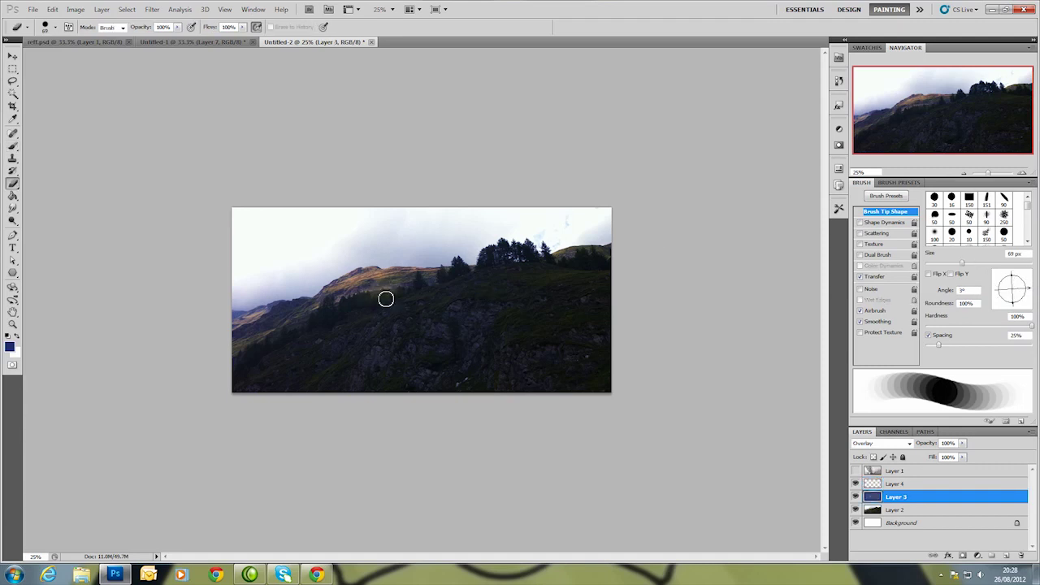
right_click(383, 297)
key(Return)
drag(460, 279, 369, 295)
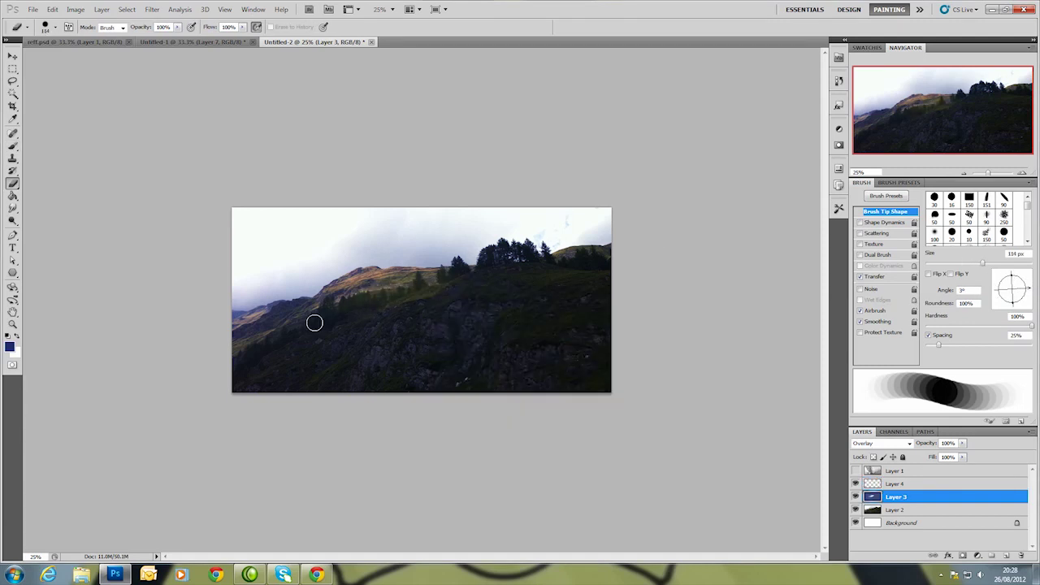
drag(314, 323, 429, 299)
mouse_move(332, 318)
mouse_down()
mouse_move(360, 290)
mouse_move(551, 274)
mouse_move(559, 282)
mouse_up()
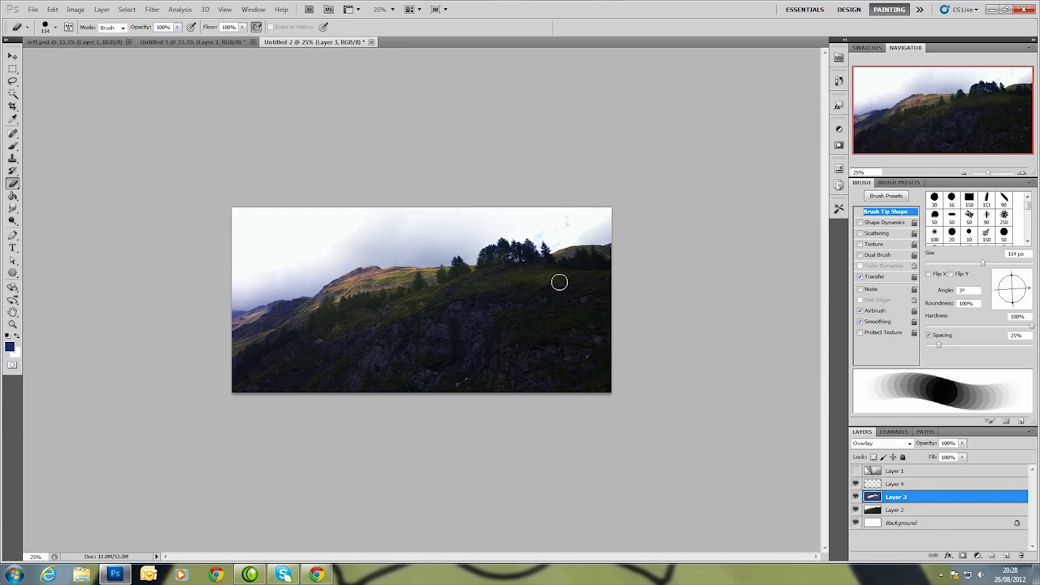
Make sketch Layer 1 visible again and blend it in Multiply mode.
click(878, 483)
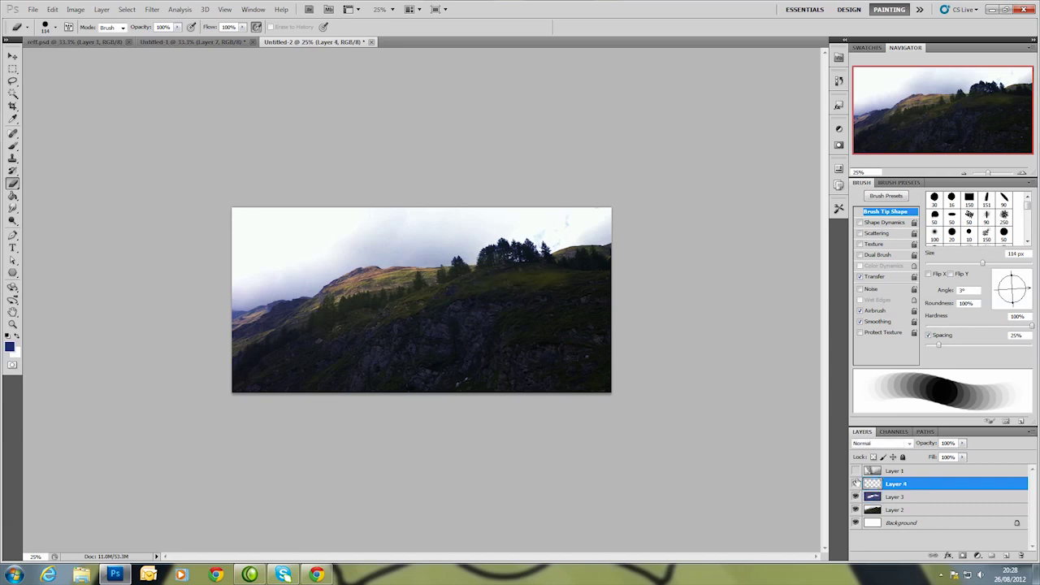
click(855, 471)
click(894, 471)
click(908, 443)
click(863, 199)
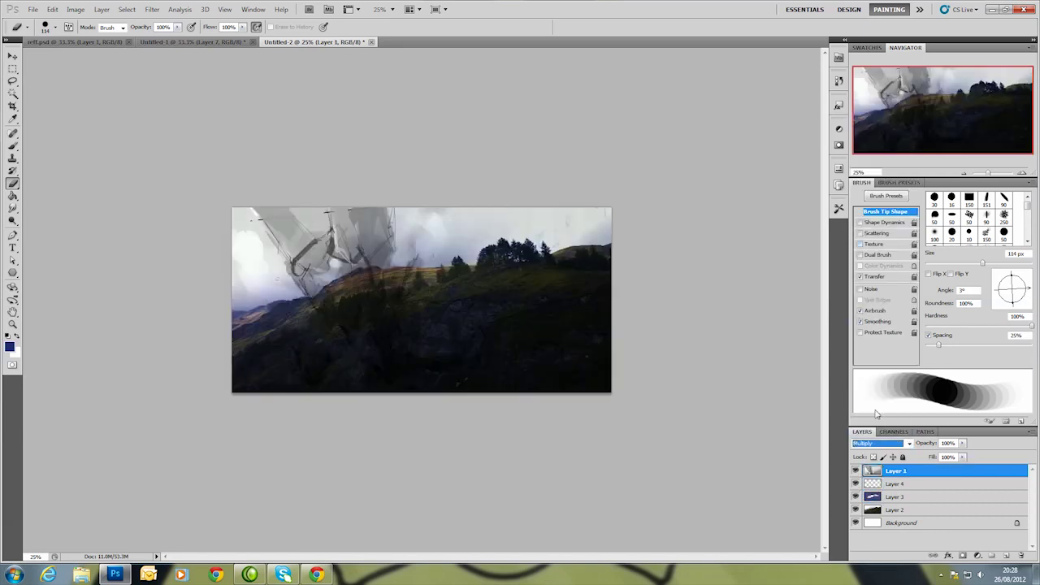
Lower the sketch opacity and tint the left hills blue-purple and the ridge olive-brown.
drag(961, 443, 949, 457)
click(895, 483)
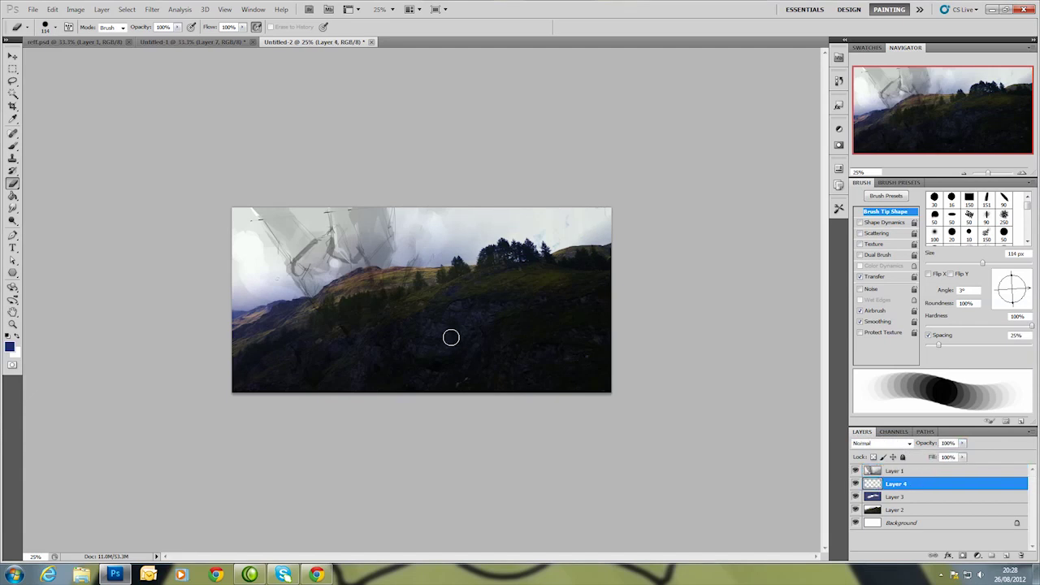
key(b)
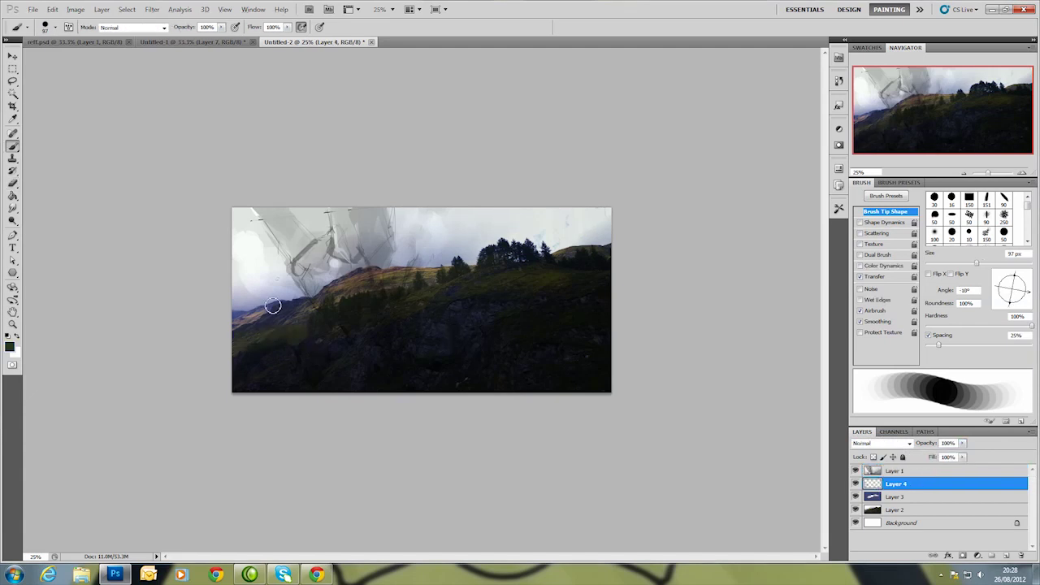
alt+click(269, 307)
mouse_move(271, 284)
mouse_down()
mouse_move(243, 303)
mouse_move(316, 312)
mouse_move(239, 300)
mouse_up()
alt+click(241, 302)
mouse_move(398, 264)
mouse_down()
mouse_move(467, 273)
mouse_move(524, 264)
mouse_move(411, 269)
mouse_up()
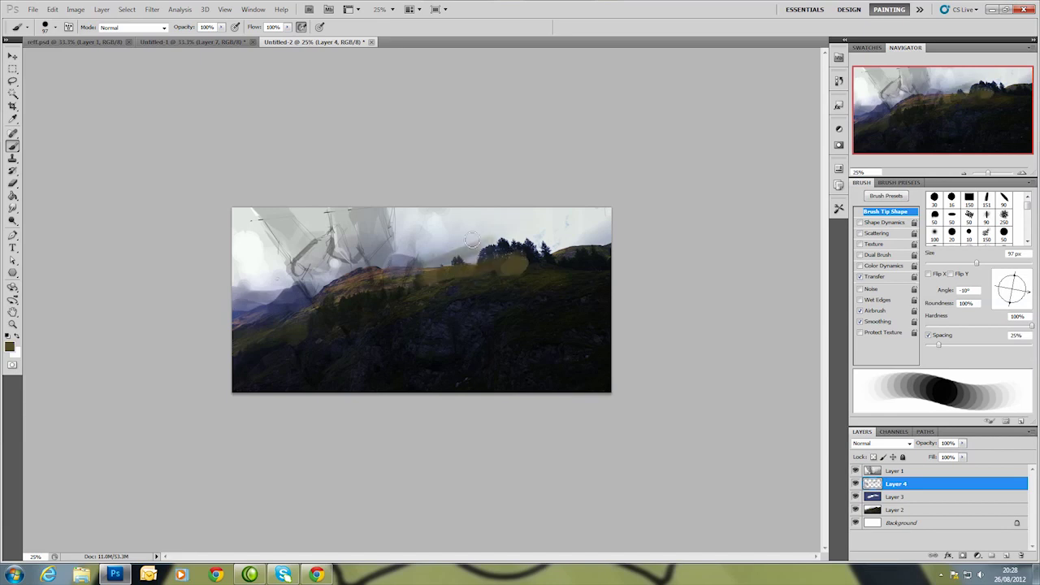
Paint the dark grey diagonal structure and light strokes across the hillsides.
alt+click(390, 317)
drag(351, 286, 268, 208)
mouse_move(307, 270)
mouse_down()
mouse_move(283, 224)
mouse_move(315, 264)
mouse_move(272, 199)
mouse_move(349, 269)
mouse_move(342, 203)
mouse_move(371, 232)
mouse_up()
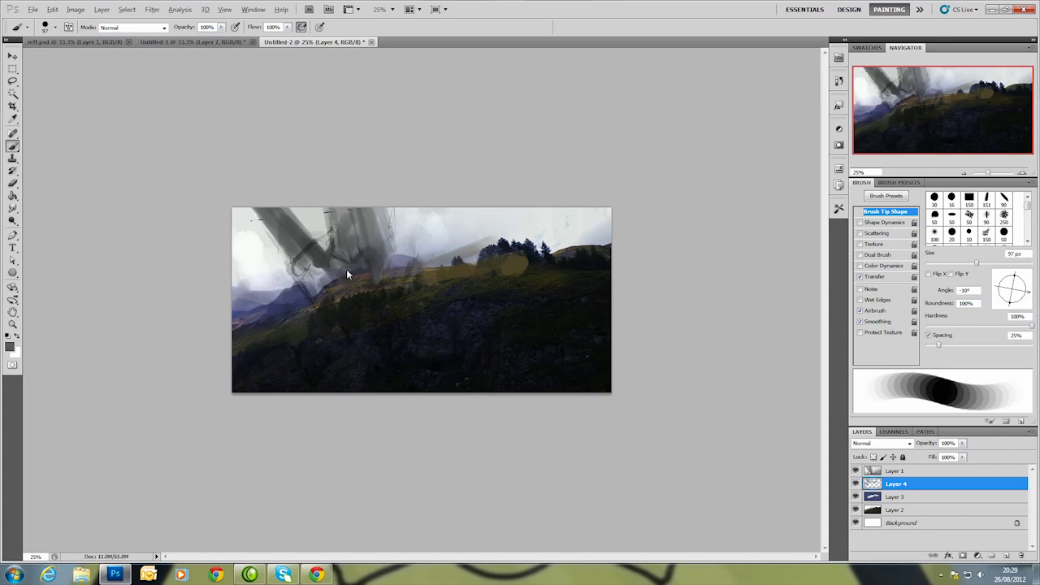
mouse_move(360, 302)
mouse_down()
mouse_move(367, 345)
mouse_move(302, 258)
mouse_move(321, 289)
mouse_move(349, 303)
mouse_up()
drag(480, 328, 539, 311)
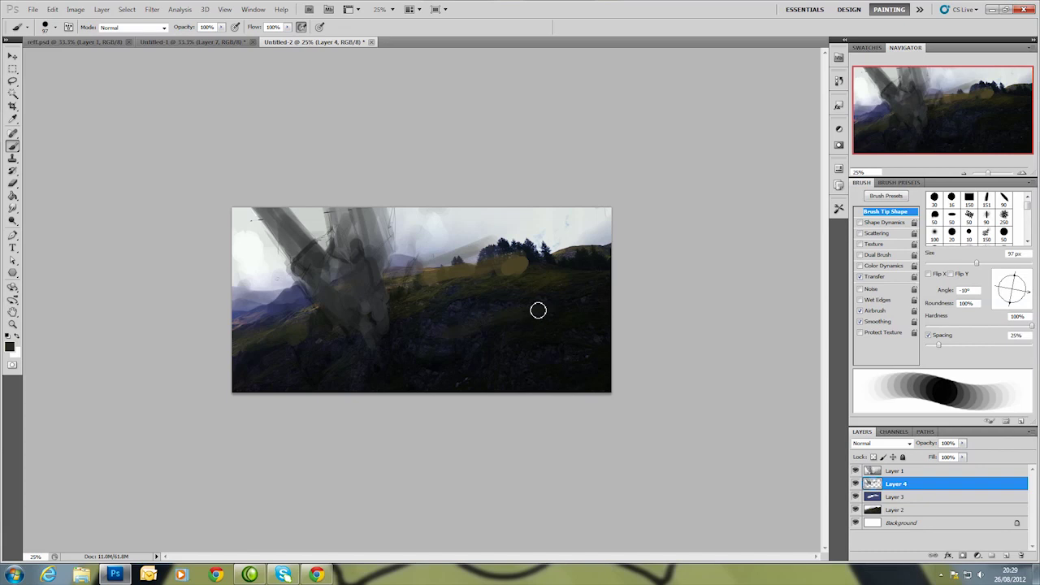
drag(314, 336, 387, 366)
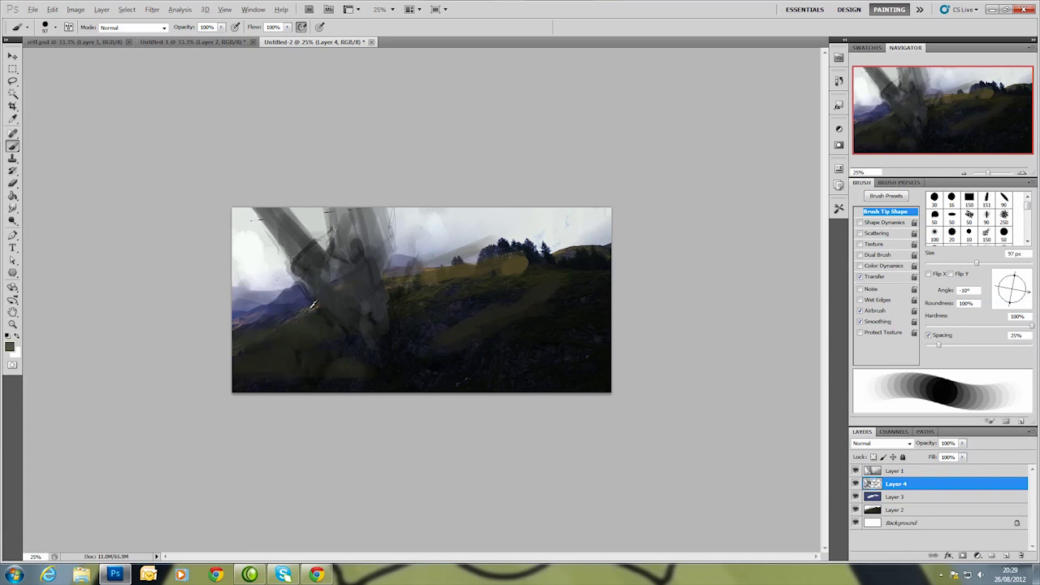
mouse_move(532, 279)
mouse_down()
mouse_move(564, 279)
mouse_move(532, 274)
mouse_up()
Sample darker tones and deepen the structure's trunk and upper part.
alt+click(407, 259)
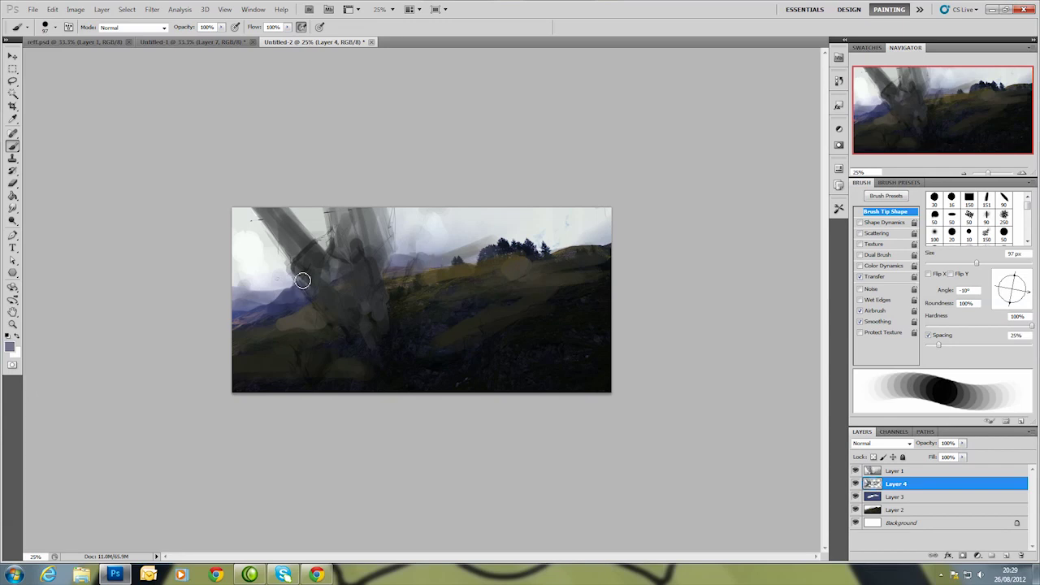
alt+click(297, 323)
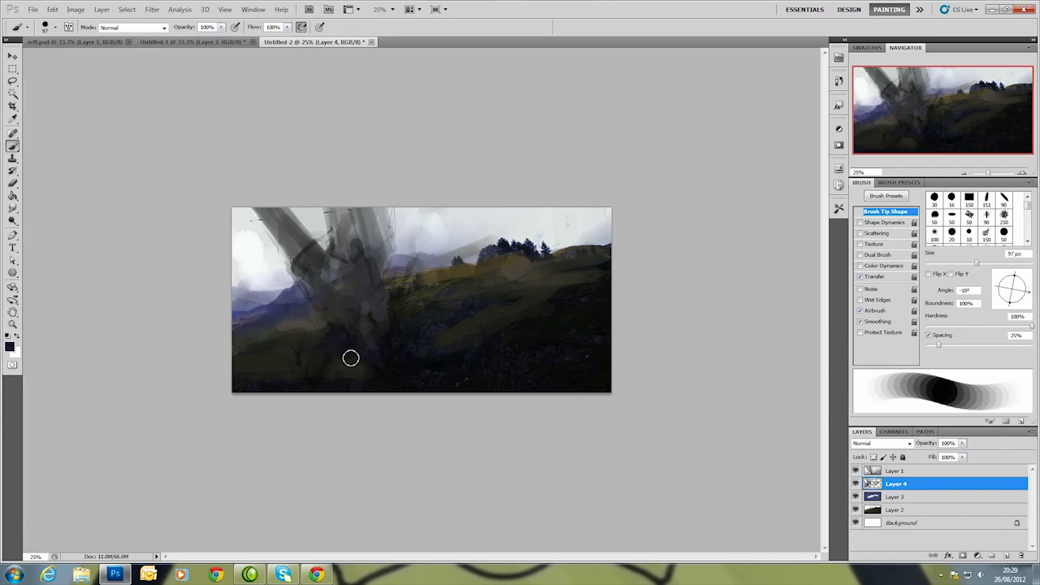
alt+click(544, 378)
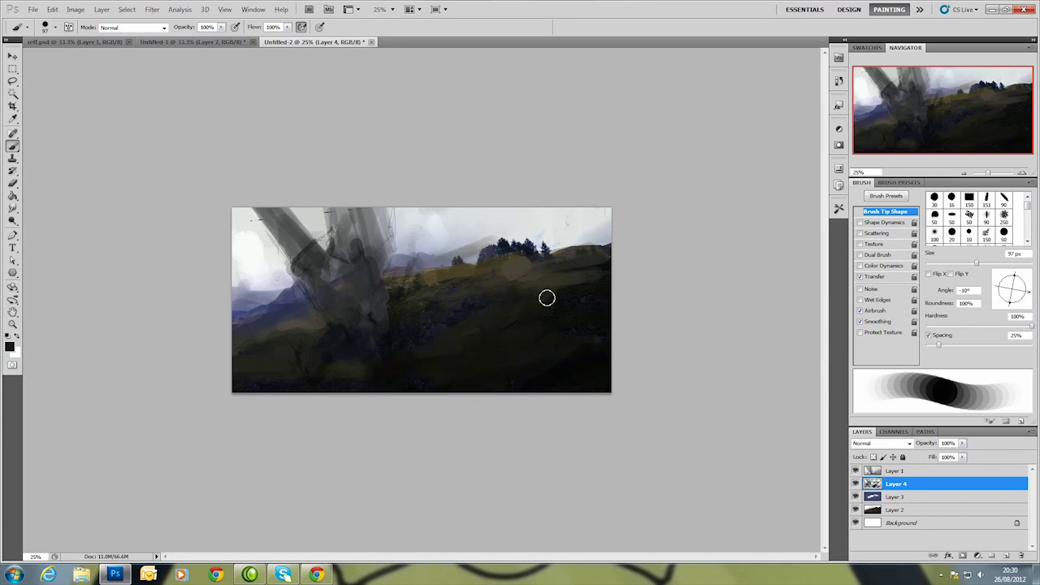
drag(372, 269, 375, 317)
alt+click(341, 372)
alt+click(296, 329)
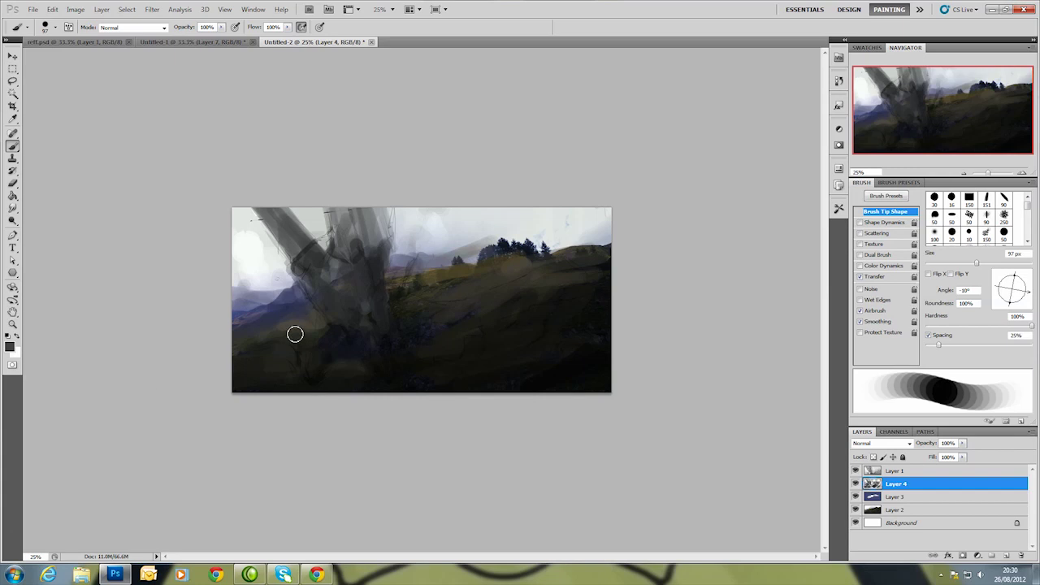
alt+click(342, 362)
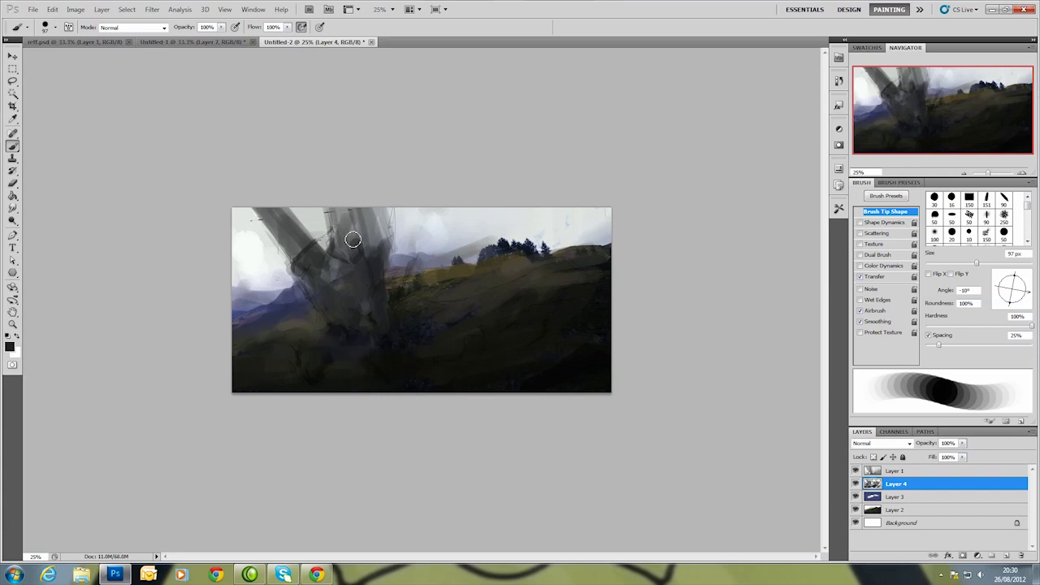
mouse_move(354, 213)
mouse_down()
mouse_move(366, 276)
mouse_move(379, 269)
mouse_up()
Fog the hills and structure with light grey using a 156 px brush, then add Layer 5.
alt+click(395, 242)
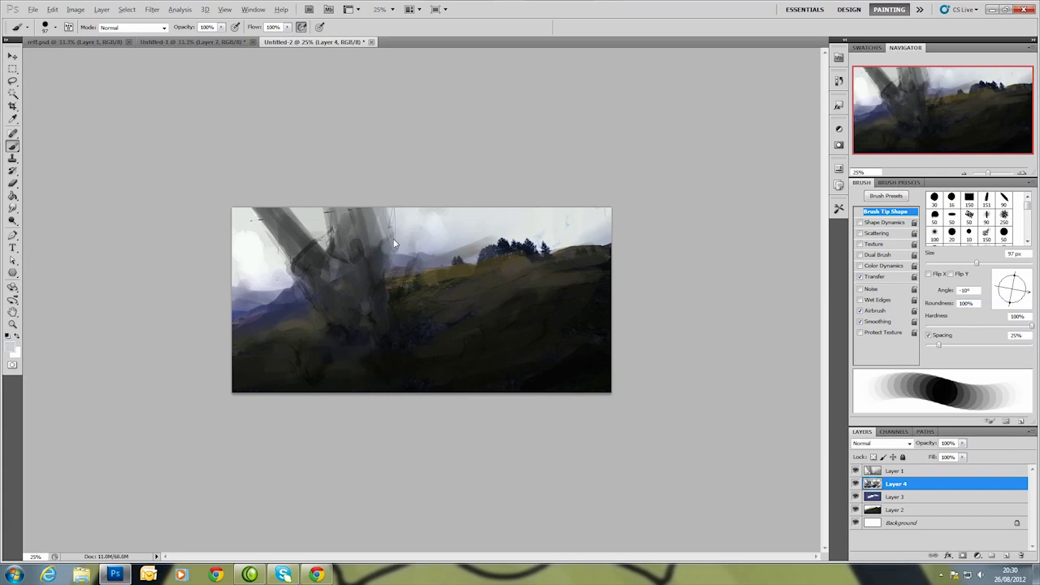
alt+click(429, 237)
drag(429, 237, 470, 241)
right_click(488, 244)
drag(555, 264, 565, 264)
alt+click(412, 215)
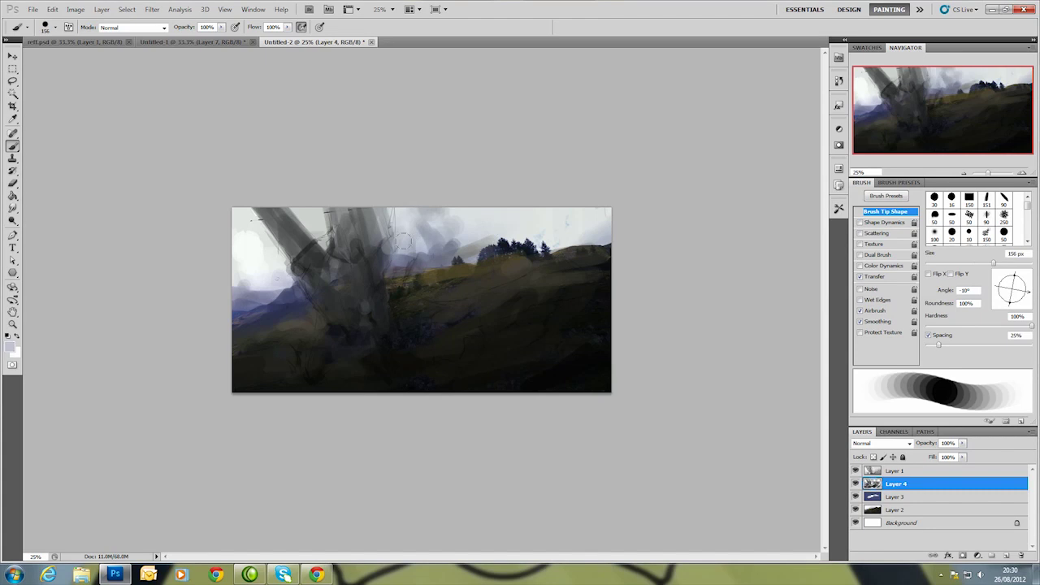
drag(316, 304, 268, 244)
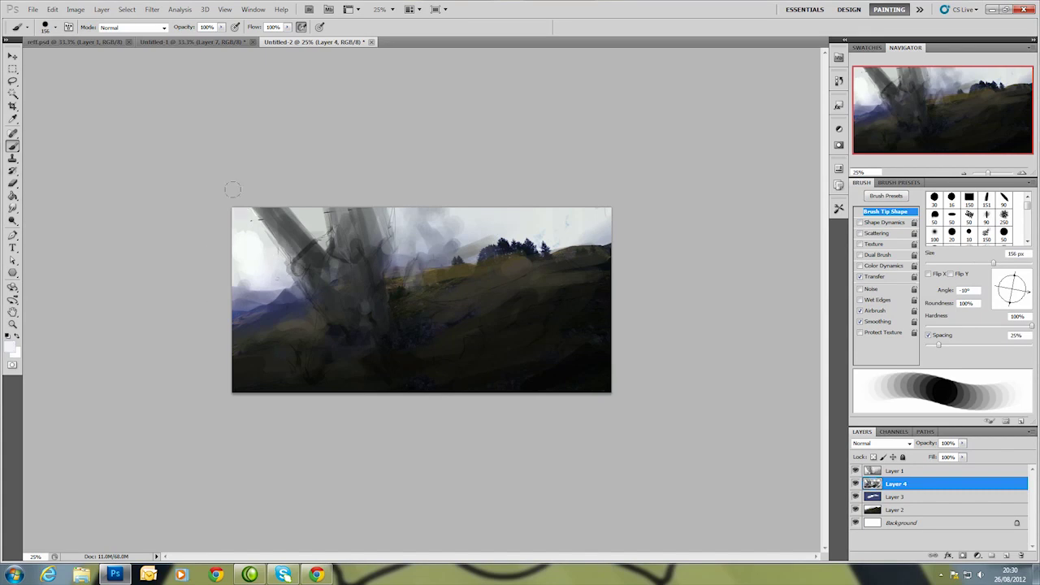
mouse_move(259, 204)
mouse_down()
mouse_move(353, 290)
mouse_move(517, 342)
mouse_up()
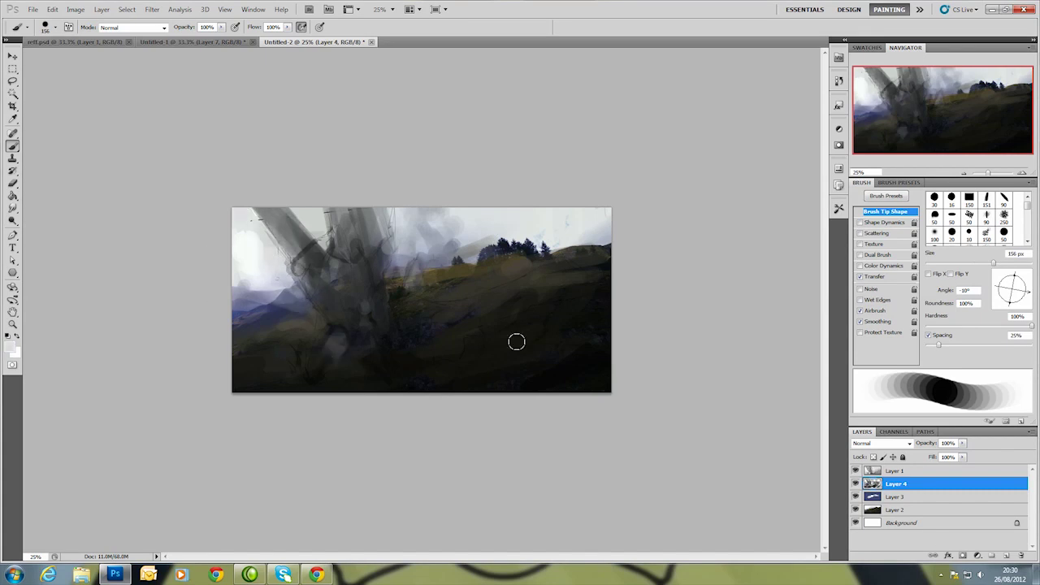
click(894, 470)
click(1005, 556)
Use the 569 px soft brush to wash light grey haze over the lower hillside and structure.
right_click(520, 281)
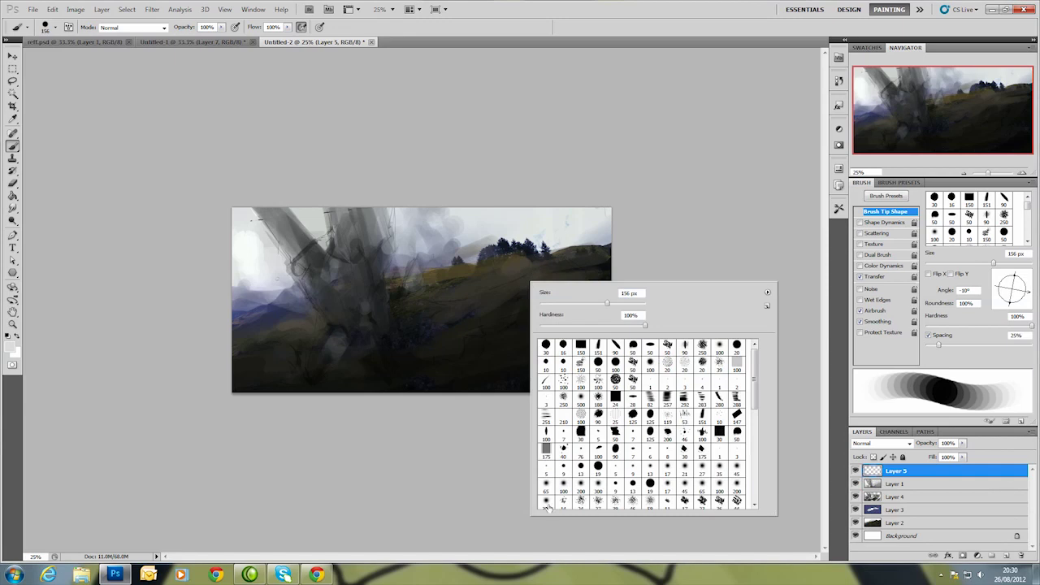
scroll(750, 491, down, 5)
scroll(750, 492, up, 5)
click(546, 502)
click(251, 284)
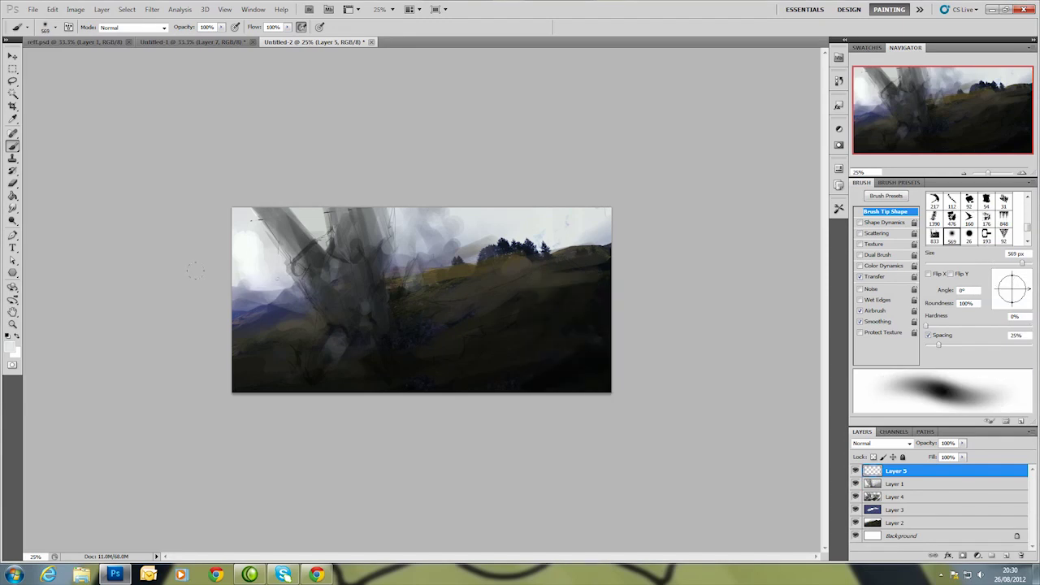
mouse_move(252, 285)
mouse_down()
mouse_move(569, 243)
mouse_move(252, 341)
mouse_up()
drag(585, 277, 451, 346)
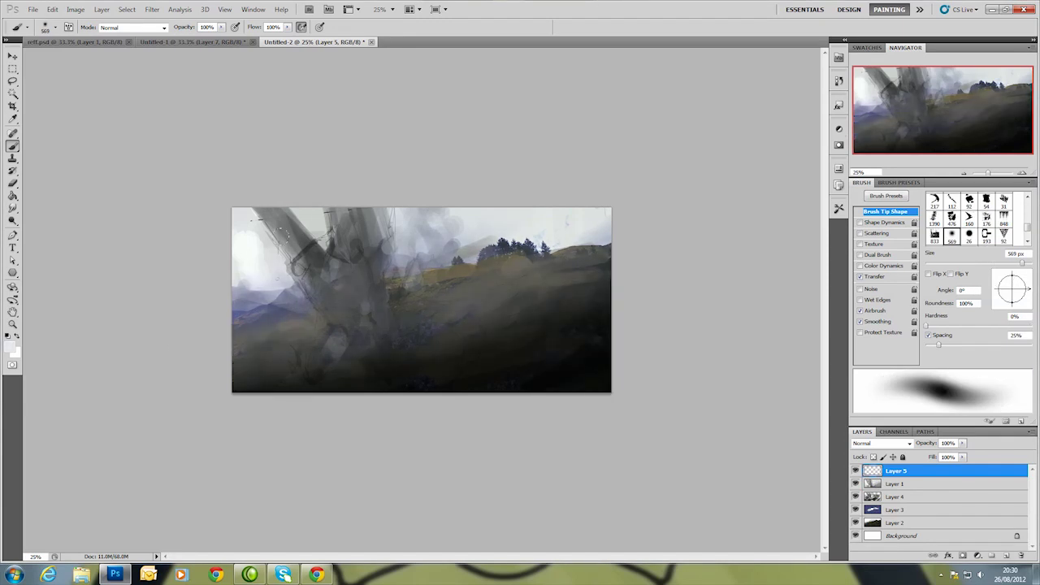
mouse_move(276, 216)
mouse_down()
mouse_move(342, 284)
mouse_move(296, 242)
mouse_up()
mouse_move(361, 213)
mouse_down()
mouse_move(321, 280)
mouse_move(345, 264)
mouse_up()
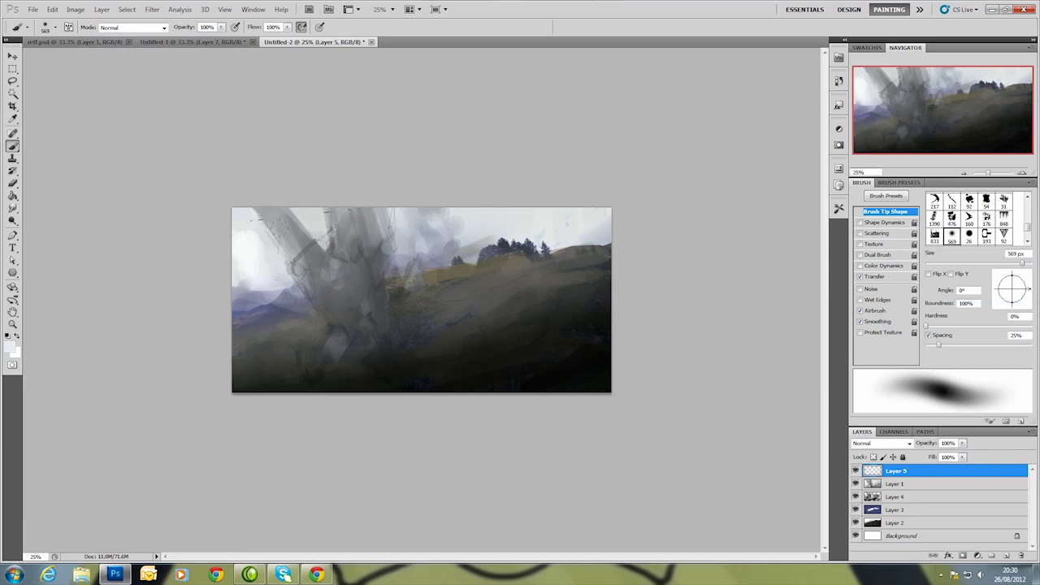
drag(264, 213, 317, 321)
drag(353, 216, 309, 325)
Lasso the wheeled tank on the refs.psd board and paste it into Untitled-2 as Layer 6.
click(110, 41)
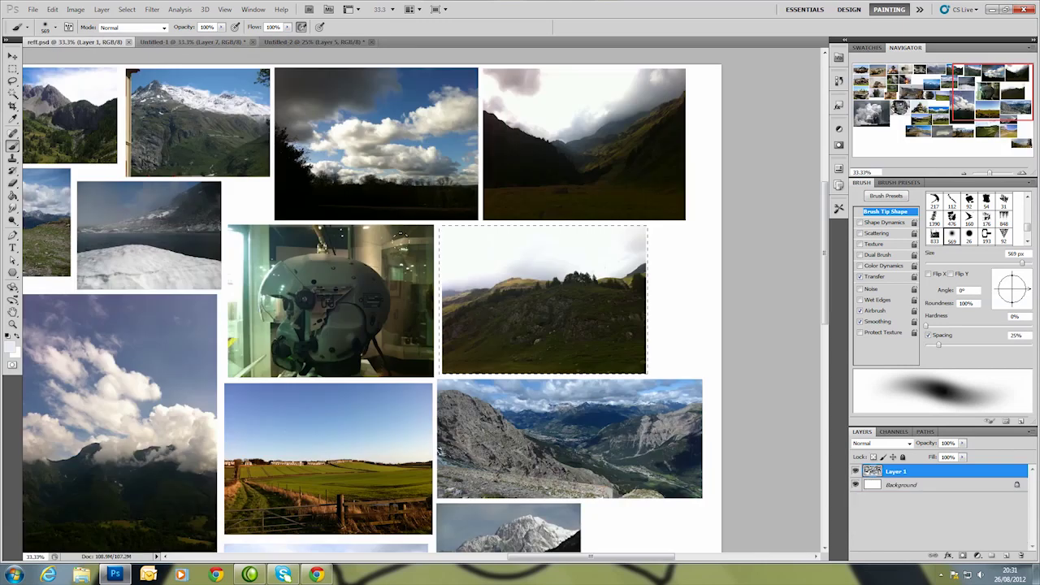
scroll(386, 341, up, 2)
scroll(388, 373, up, 1)
drag(389, 373, 404, 365)
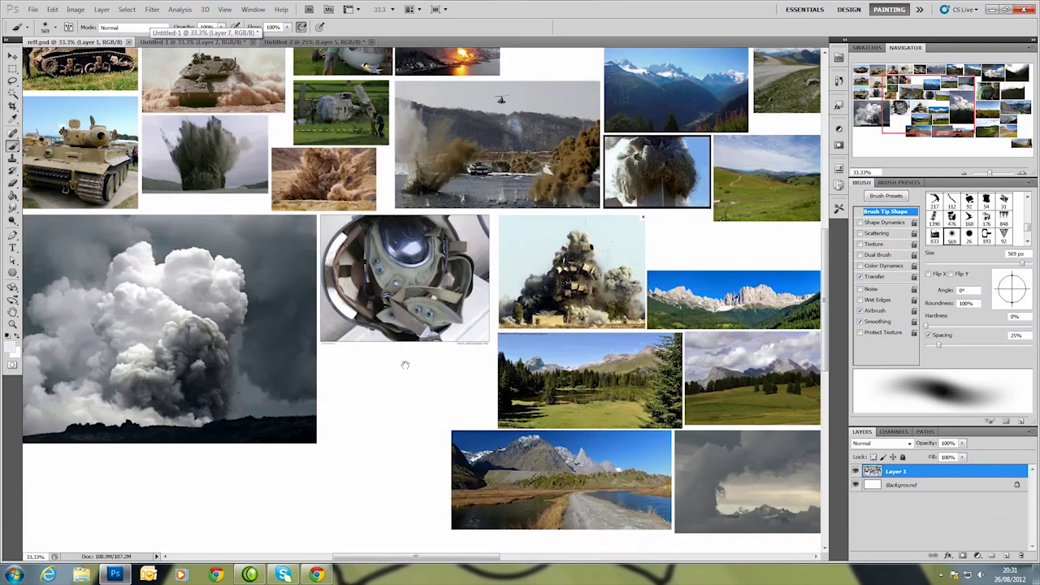
key(l)
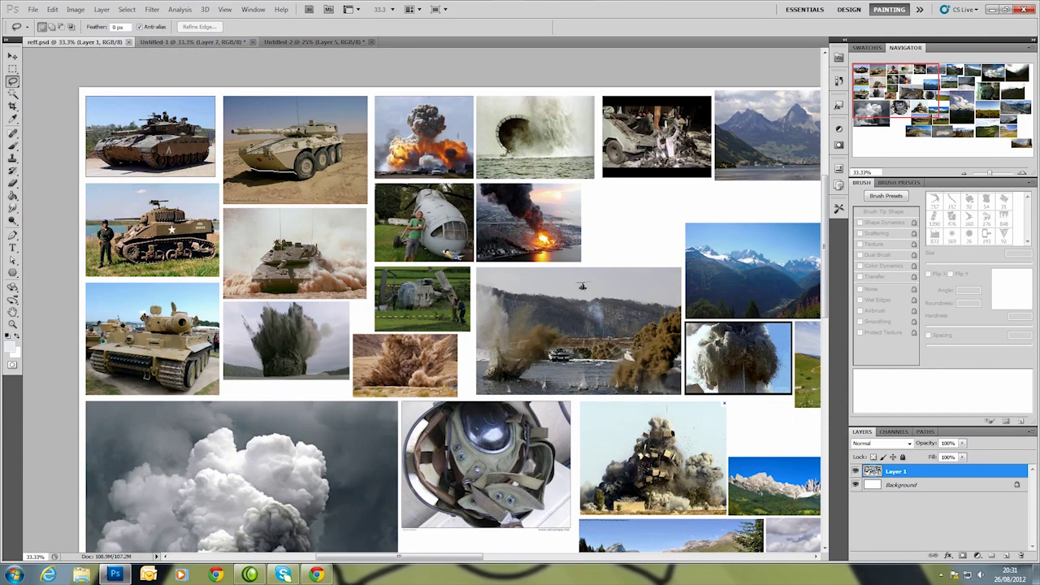
drag(338, 138, 341, 143)
key(ctrl+c)
click(314, 41)
key(ctrl+v)
Enlarge, steeply rotate and reposition the tank, then desaturate it to -51.
key(ctrl+t)
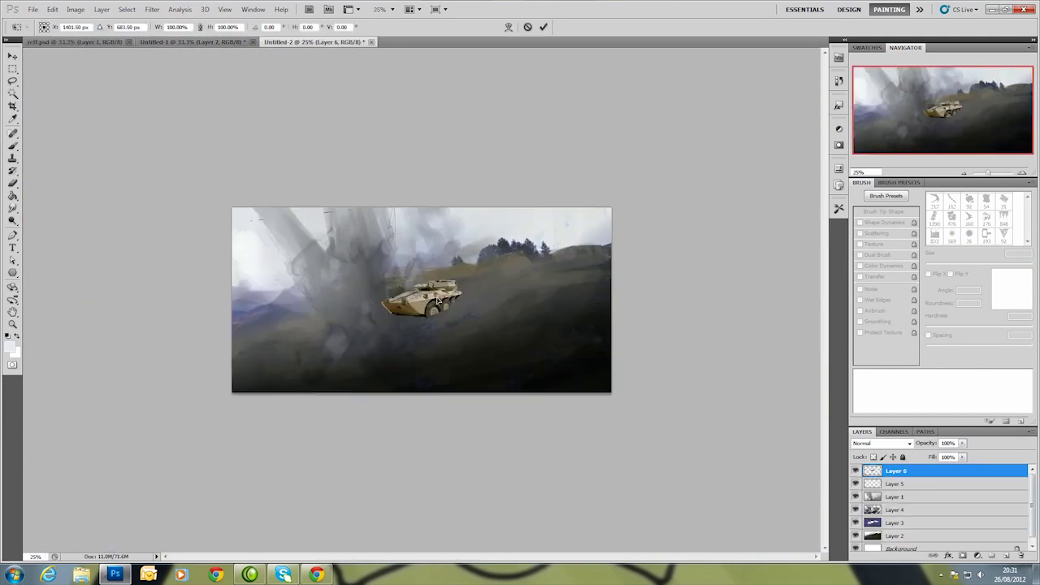
mouse_move(463, 318)
mouse_down()
mouse_move(536, 378)
mouse_move(525, 398)
mouse_move(494, 406)
mouse_up()
mouse_move(485, 345)
mouse_down()
mouse_move(355, 317)
mouse_move(458, 341)
mouse_move(382, 244)
mouse_move(364, 191)
mouse_up()
key(Return)
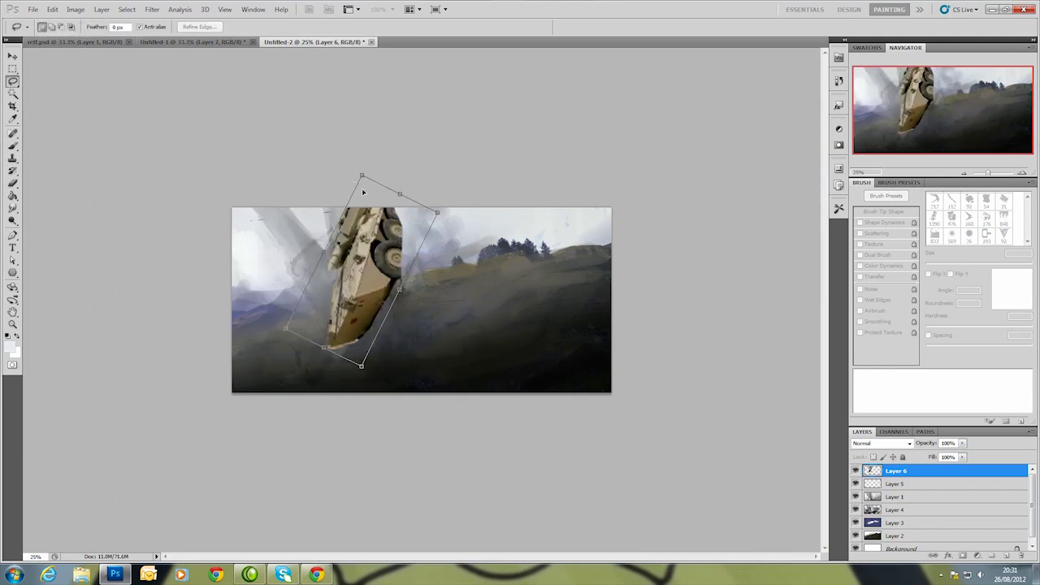
key(i)
key(ctrl+u)
drag(831, 289, 803, 290)
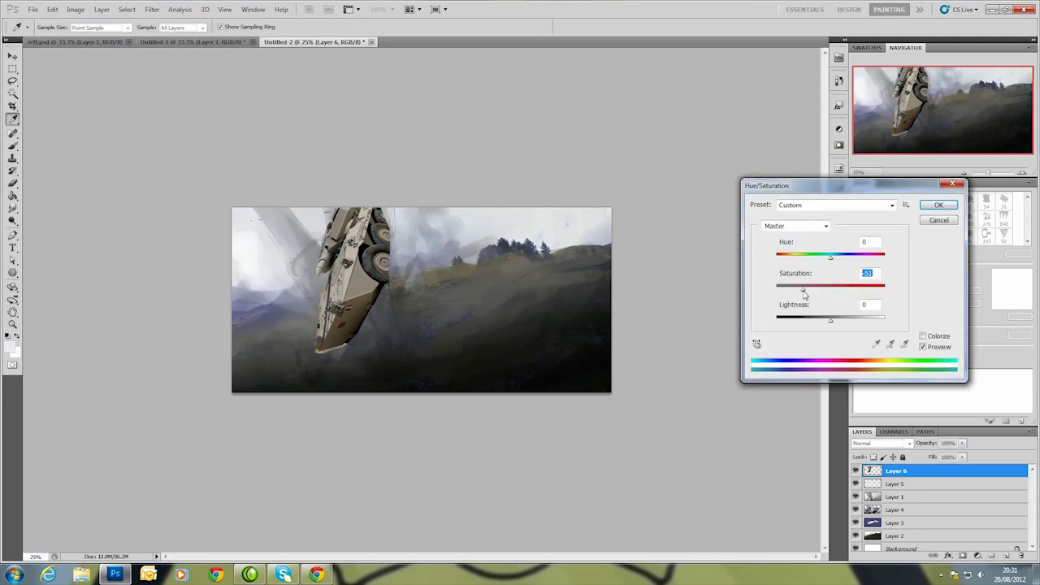
key(Return)
Shift the tank up and left and set Layer 6 opacity to 54%.
mouse_move(393, 354)
mouse_down()
mouse_move(369, 342)
mouse_move(461, 345)
mouse_move(380, 279)
mouse_up()
key(ctrl+t)
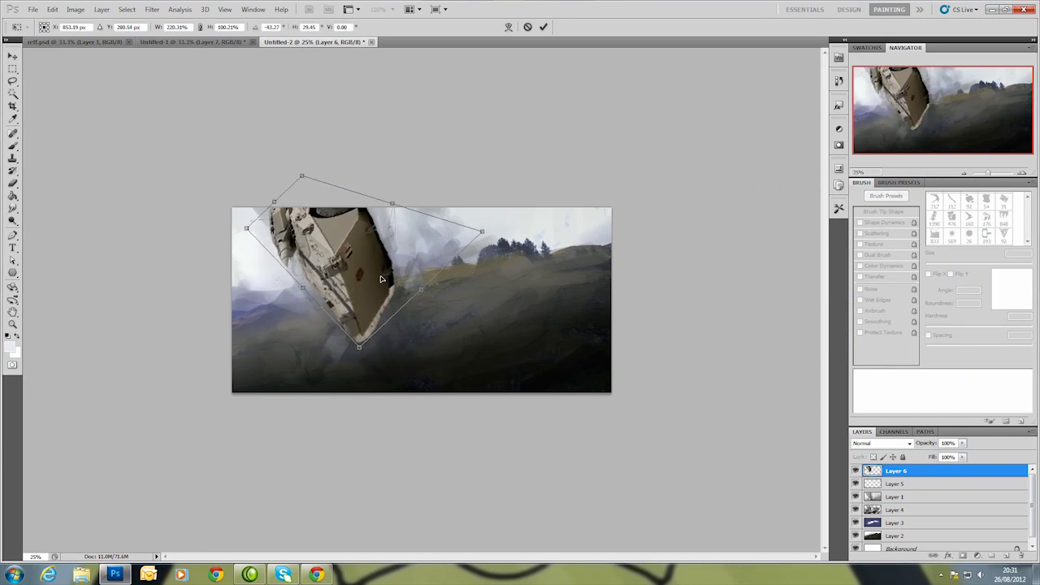
key(Return)
click(962, 442)
drag(965, 456, 938, 457)
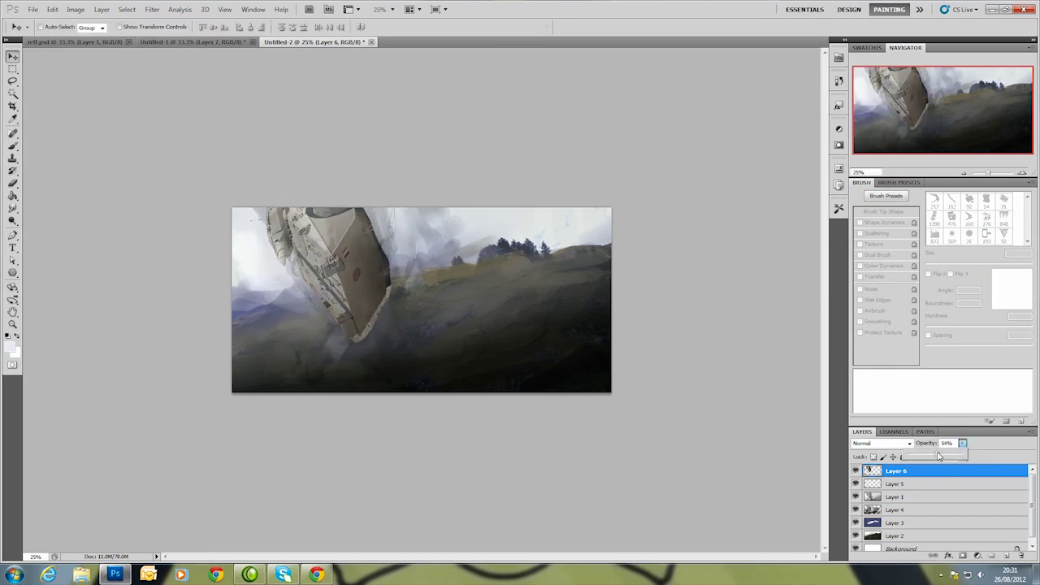
On a new Layer 7, paint brown over the tank's right edge and dark along its lower edge.
click(1006, 556)
key(b)
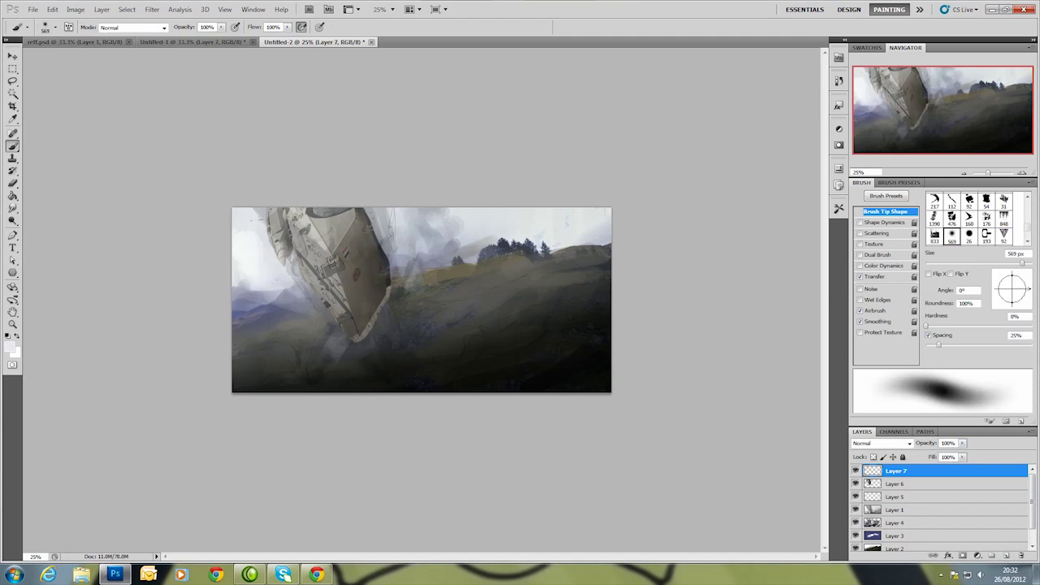
right_click(394, 241)
right_click(355, 278)
key(Return)
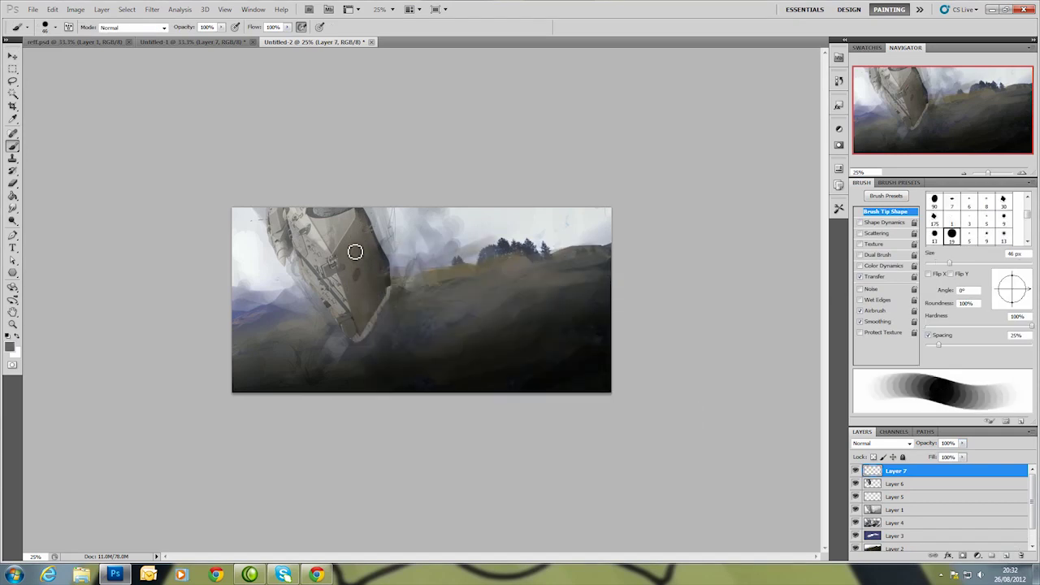
drag(382, 258, 351, 213)
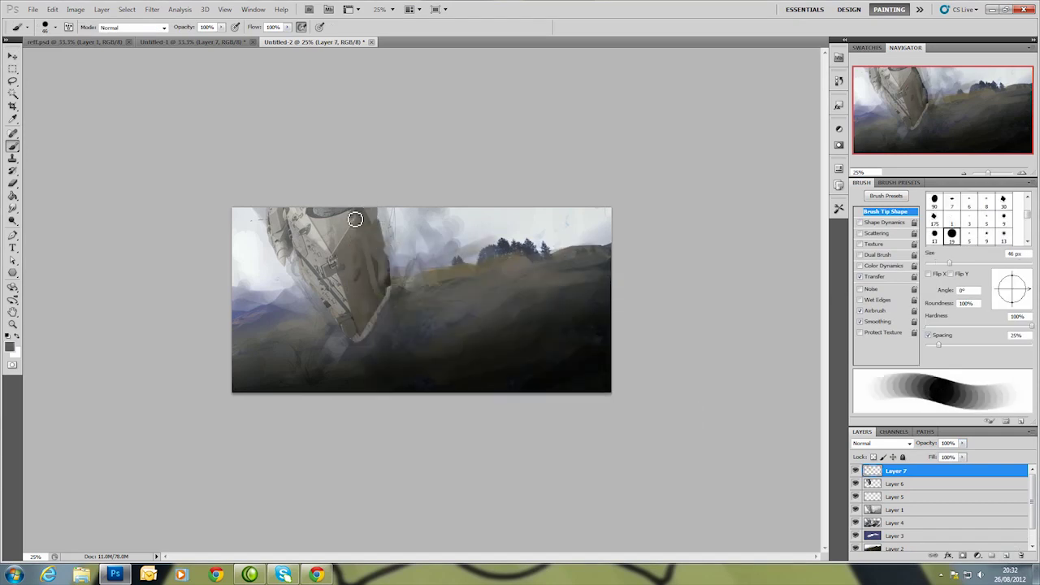
click(281, 221)
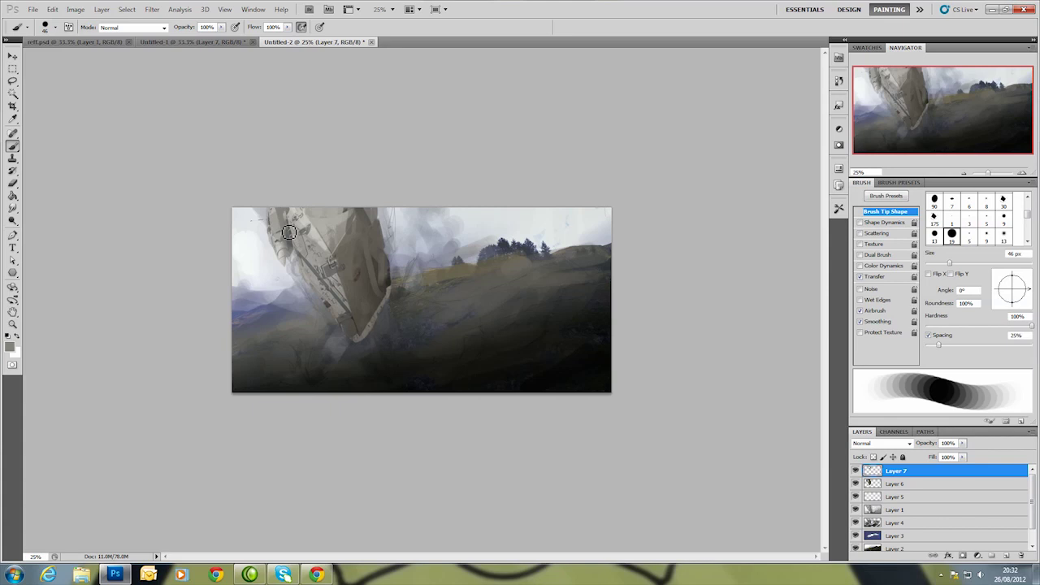
alt+click(384, 284)
drag(388, 288, 363, 344)
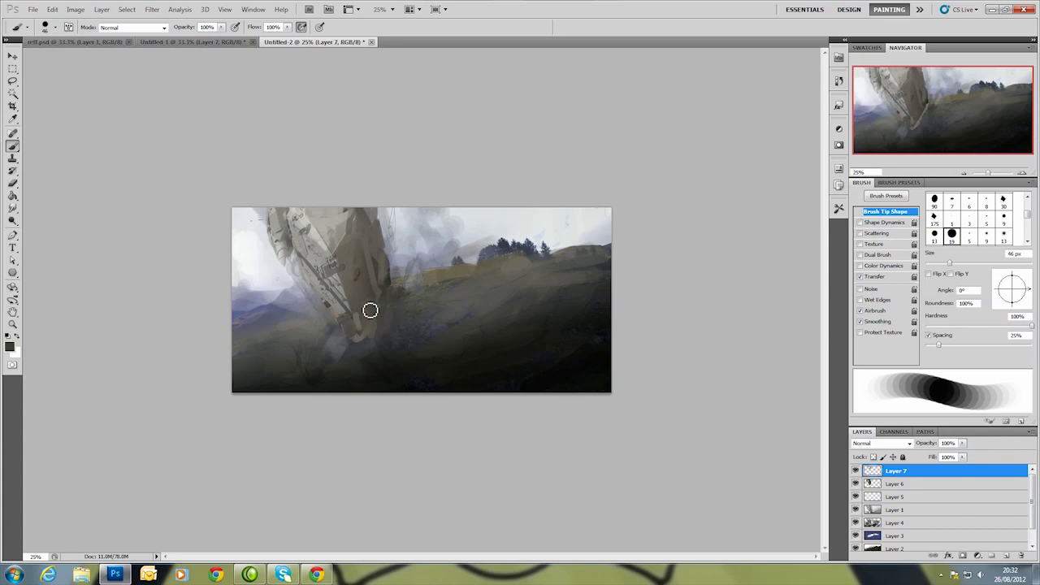
Sample light and grey tones and paint lighter strokes on the hull with a 33 px brush.
alt+click(282, 268)
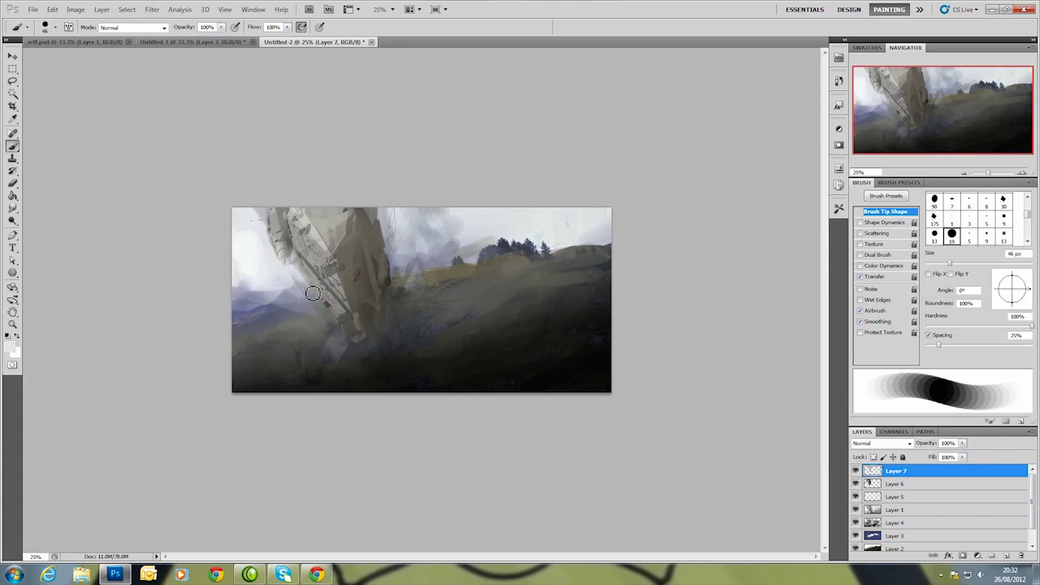
alt+click(310, 292)
right_click(330, 260)
double_click(392, 286)
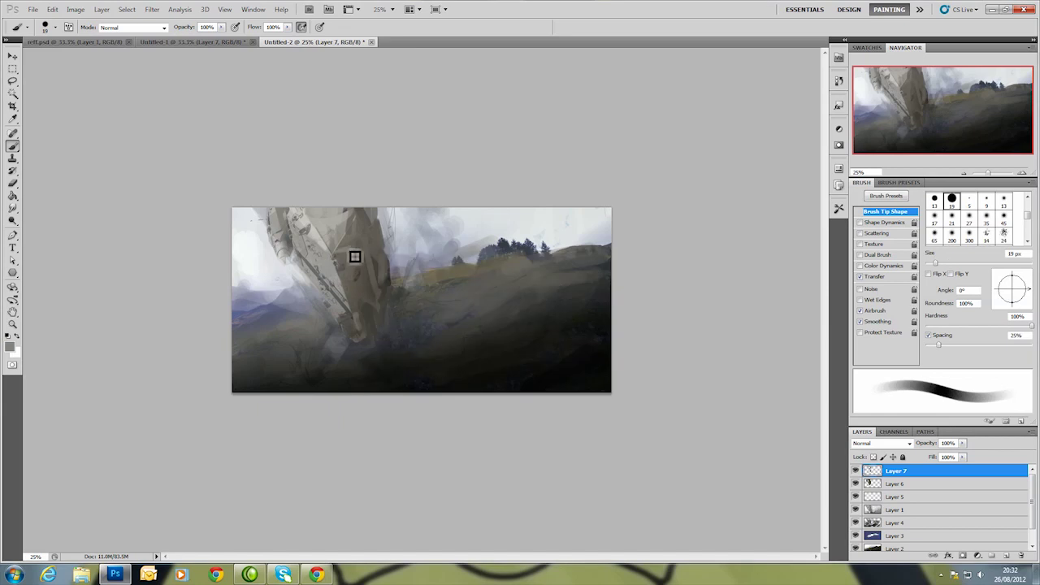
right_click(360, 249)
click(336, 245)
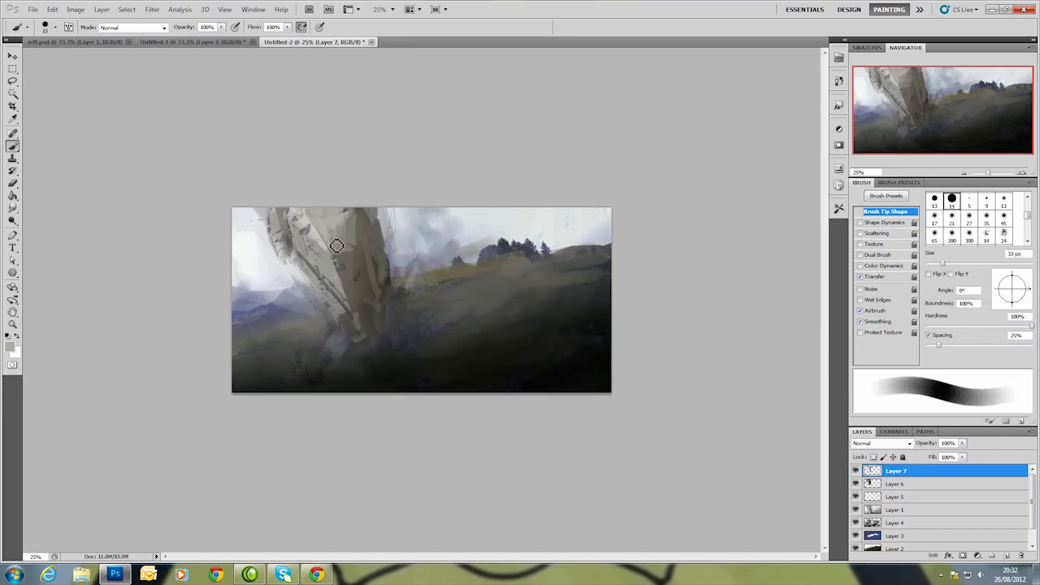
drag(348, 252, 347, 221)
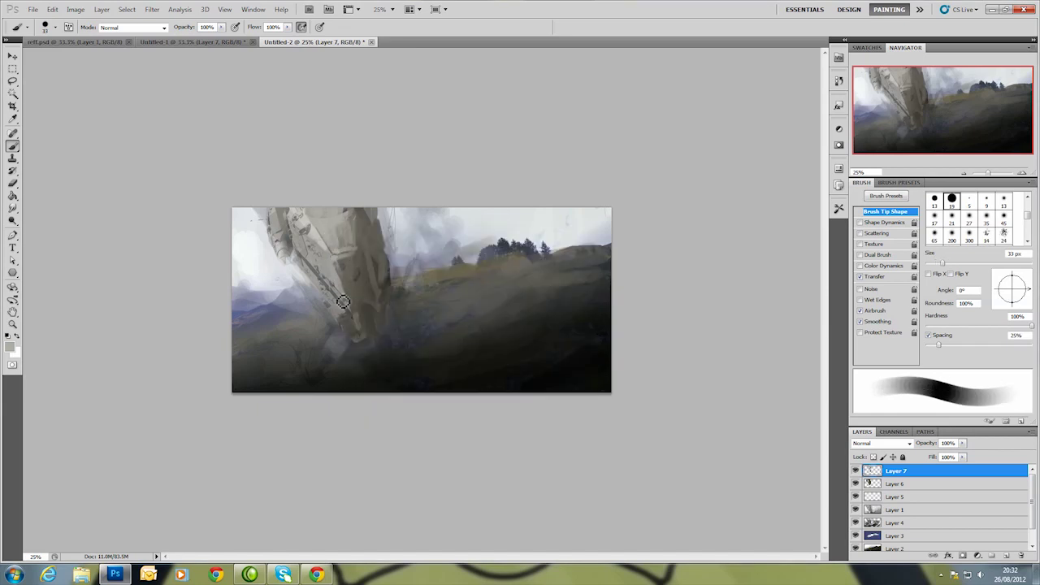
Paint a soft 60 px dark stroke at the ship's base and a thin 22 px edge line.
right_click(372, 280)
double_click(379, 290)
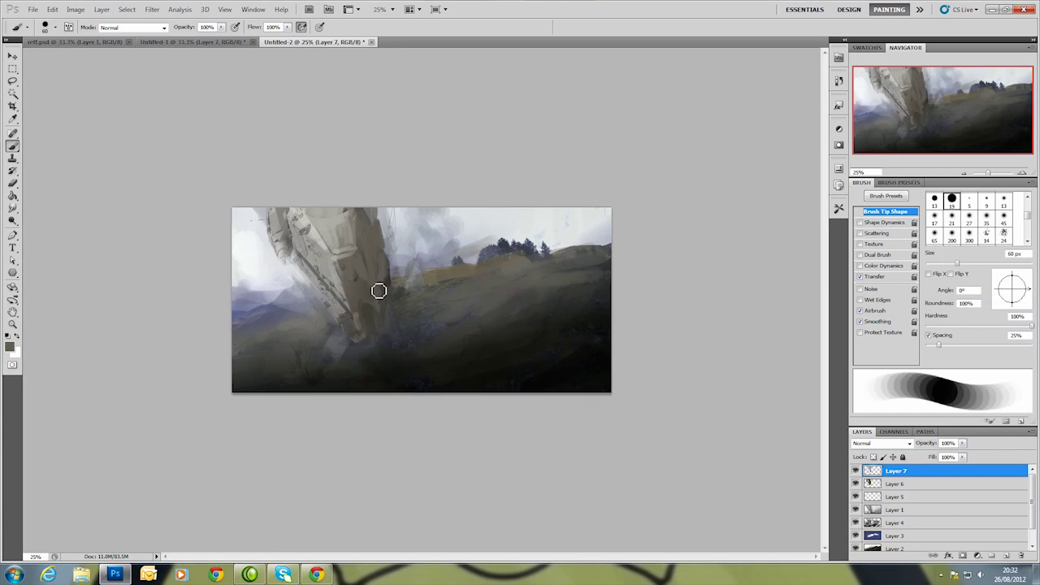
drag(389, 300, 392, 303)
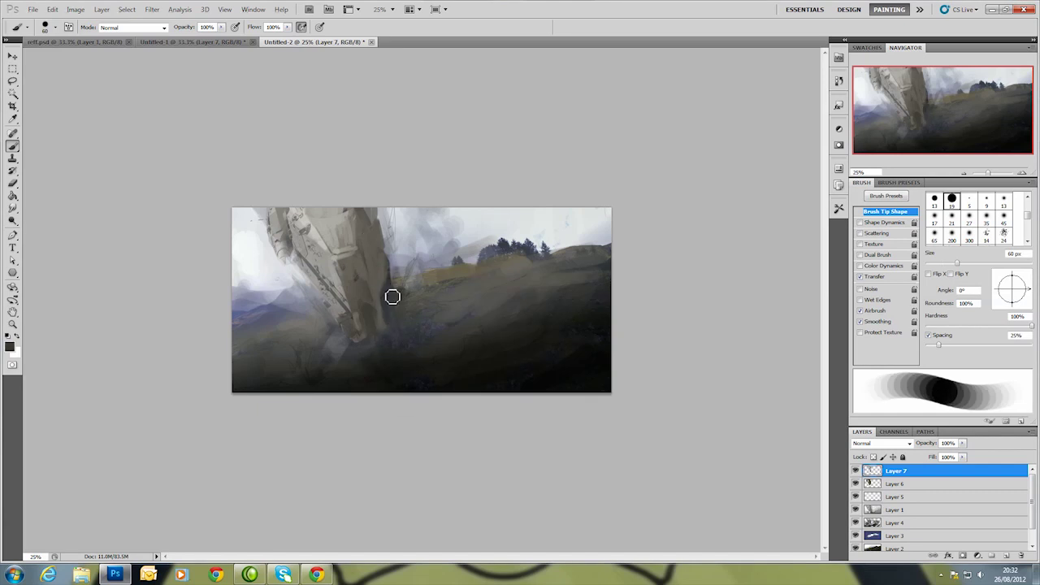
alt+click(270, 256)
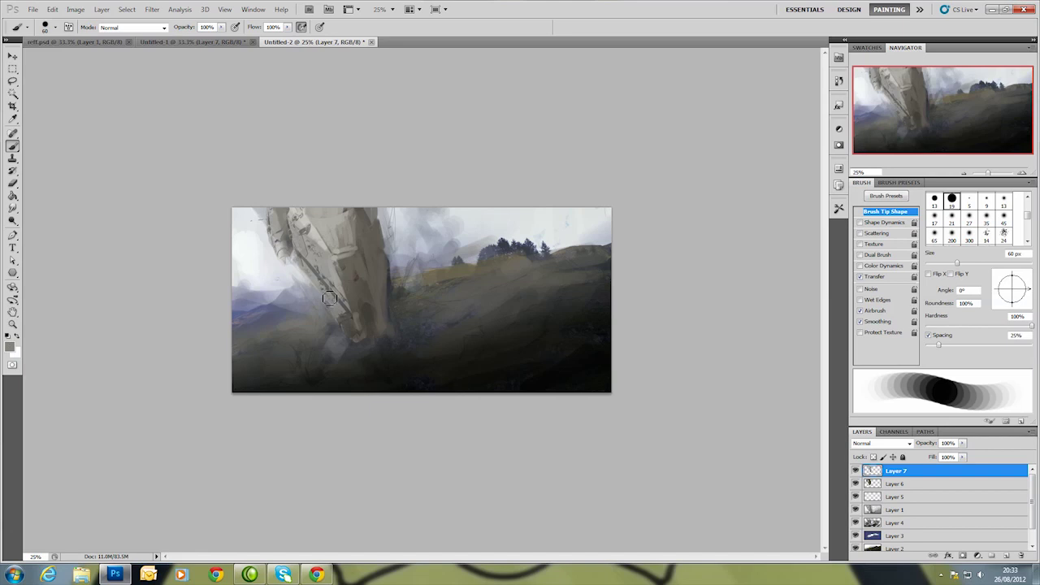
right_click(329, 298)
text(22)
key(Return)
alt+click(354, 313)
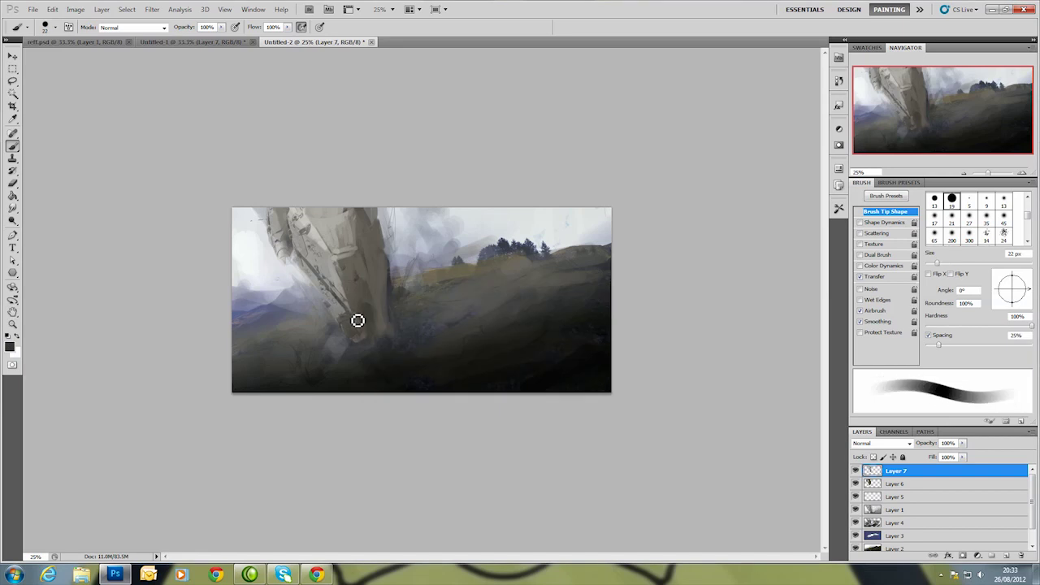
drag(382, 305, 382, 320)
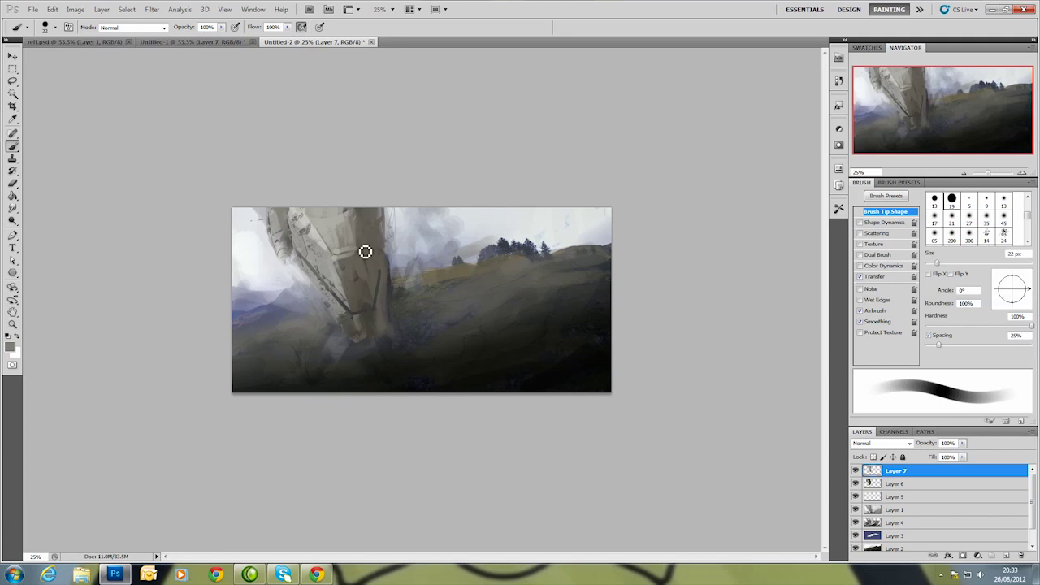
Paint soft light strokes along the ship's left edge and over the lower-left dark line.
alt+click(366, 252)
alt+click(315, 237)
drag(287, 244, 305, 262)
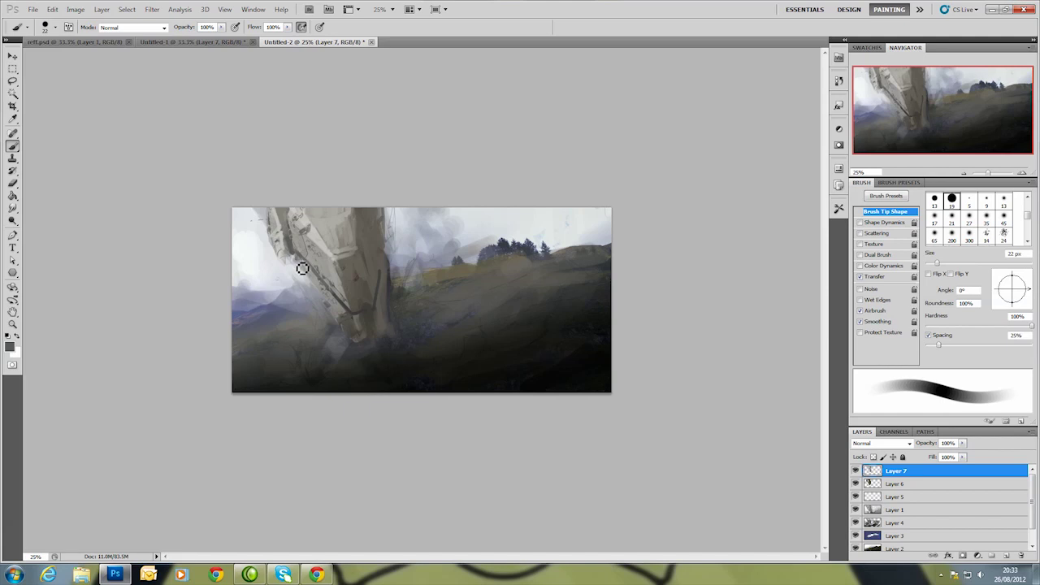
alt+click(312, 284)
mouse_move(310, 280)
mouse_down()
mouse_move(353, 309)
mouse_move(335, 307)
mouse_move(317, 281)
mouse_up()
With a 37 px brush, light the structure's right edge, shade below it, and repaint its left edge.
alt+click(279, 207)
right_click(268, 222)
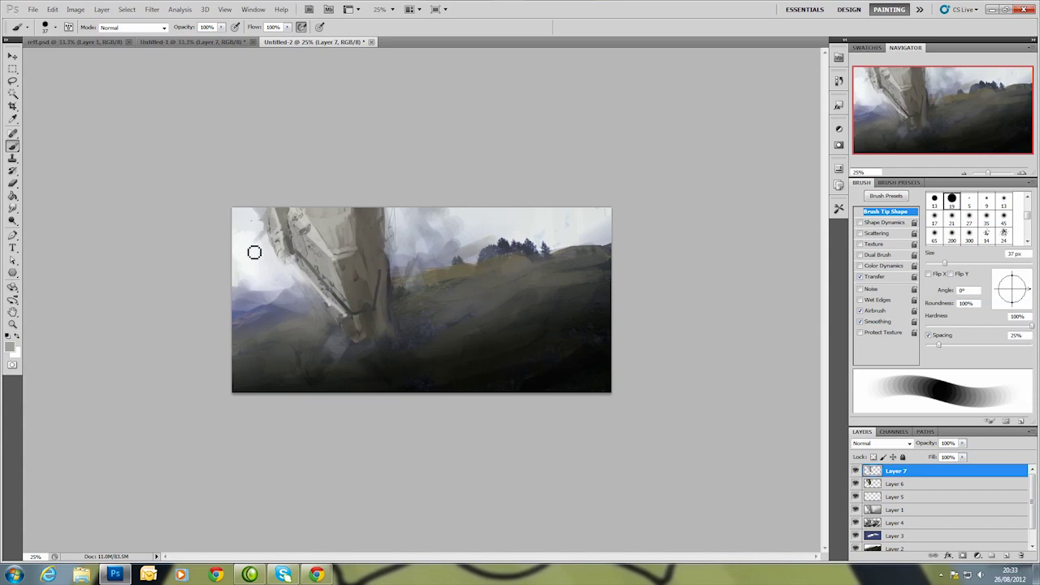
alt+click(386, 218)
mouse_move(398, 220)
mouse_down()
mouse_move(387, 233)
mouse_move(380, 212)
mouse_up()
alt+click(403, 297)
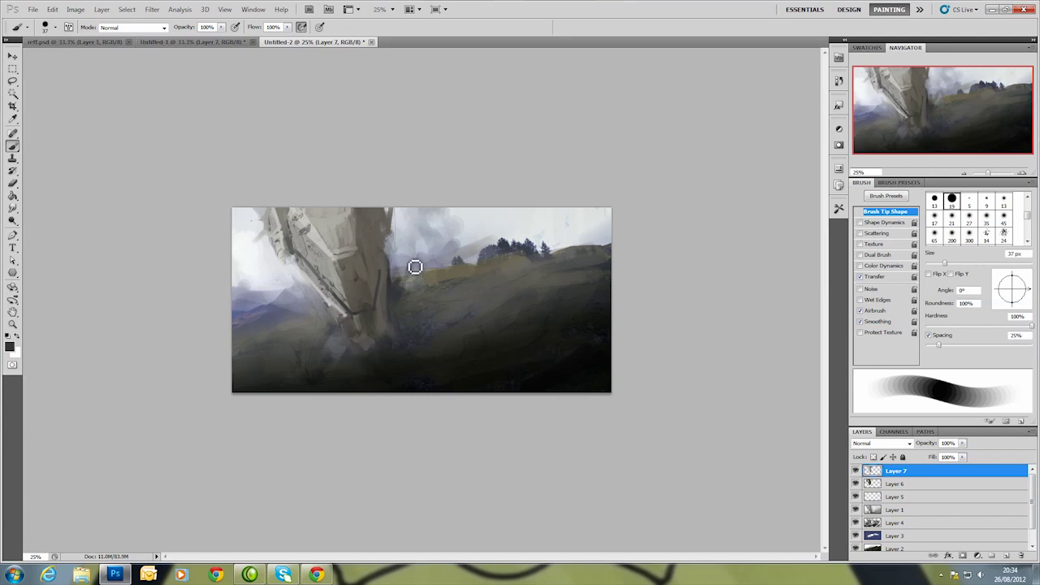
mouse_move(415, 267)
mouse_down()
mouse_move(348, 346)
mouse_move(342, 334)
mouse_up()
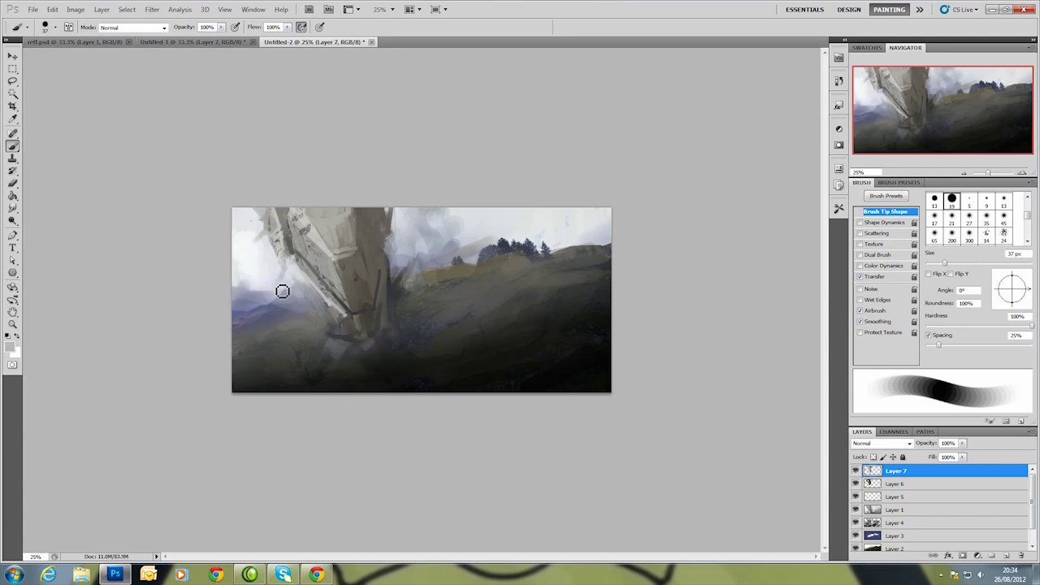
drag(295, 269, 309, 301)
Resize the brush to 21 then 41 px and sample dark ground and light grey base tones.
right_click(418, 300)
key(Return)
alt+click(339, 299)
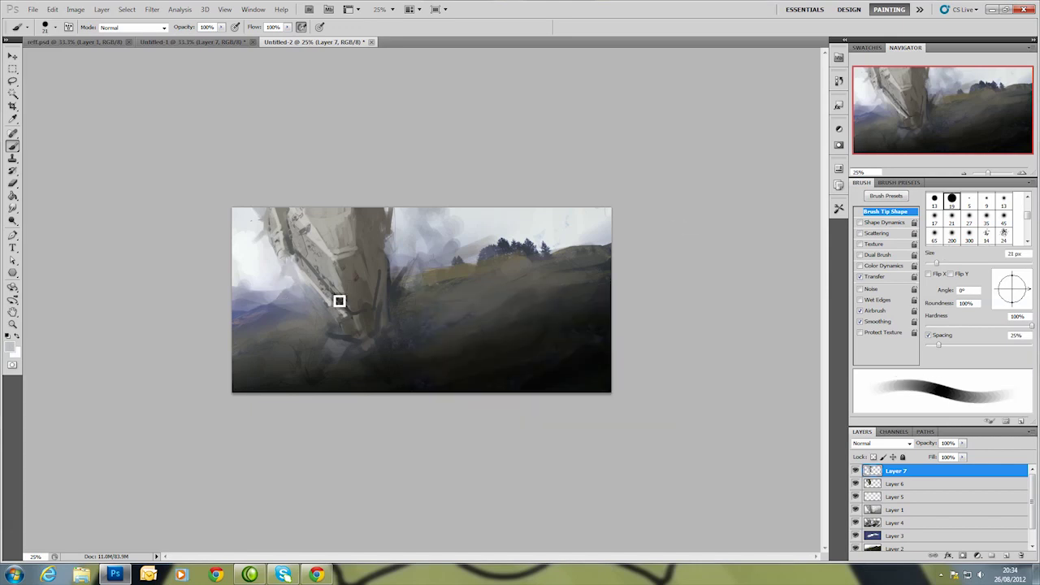
alt+click(363, 258)
alt+click(377, 308)
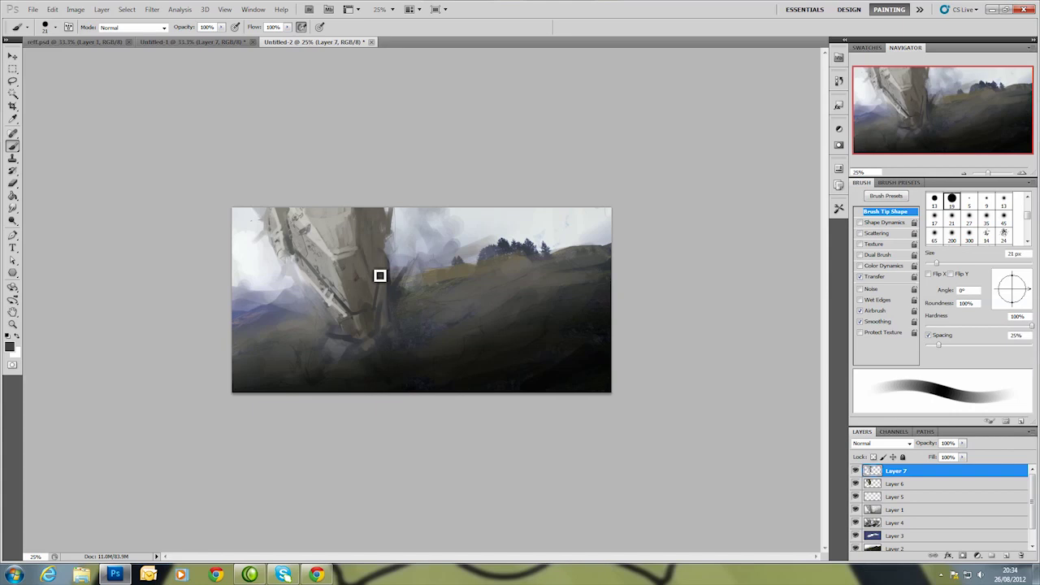
right_click(379, 276)
key(Return)
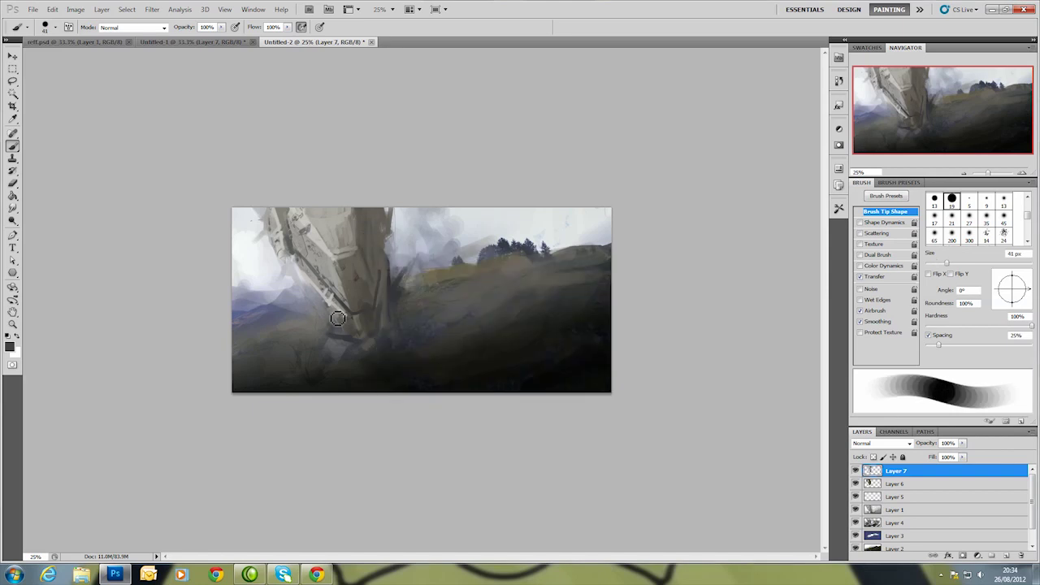
alt+click(322, 298)
key(l)
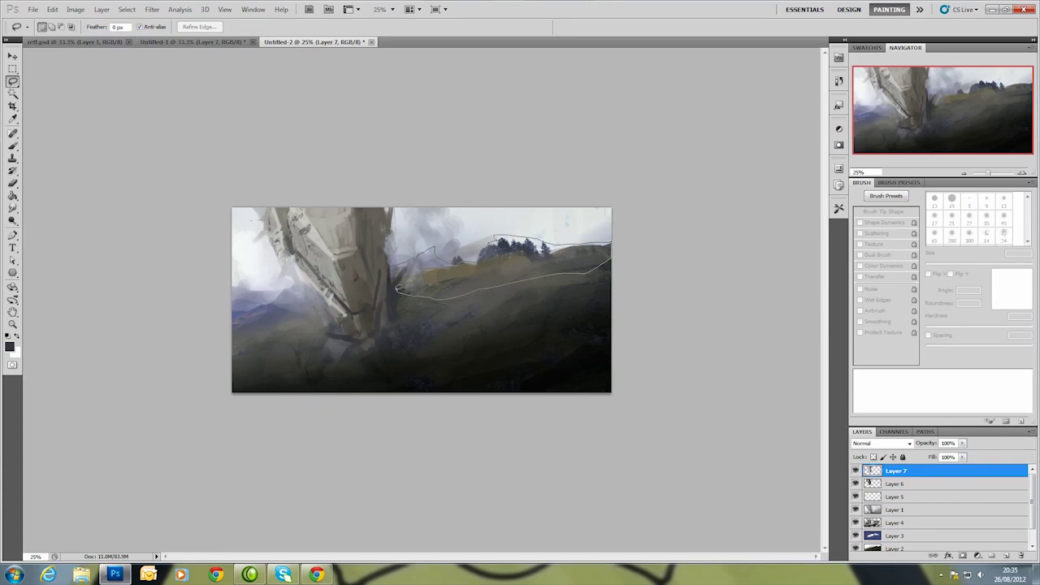
Select the distant hills behind the structure and paint light haze over them.
drag(610, 261, 609, 262)
key(b)
right_click(438, 242)
key(Escape)
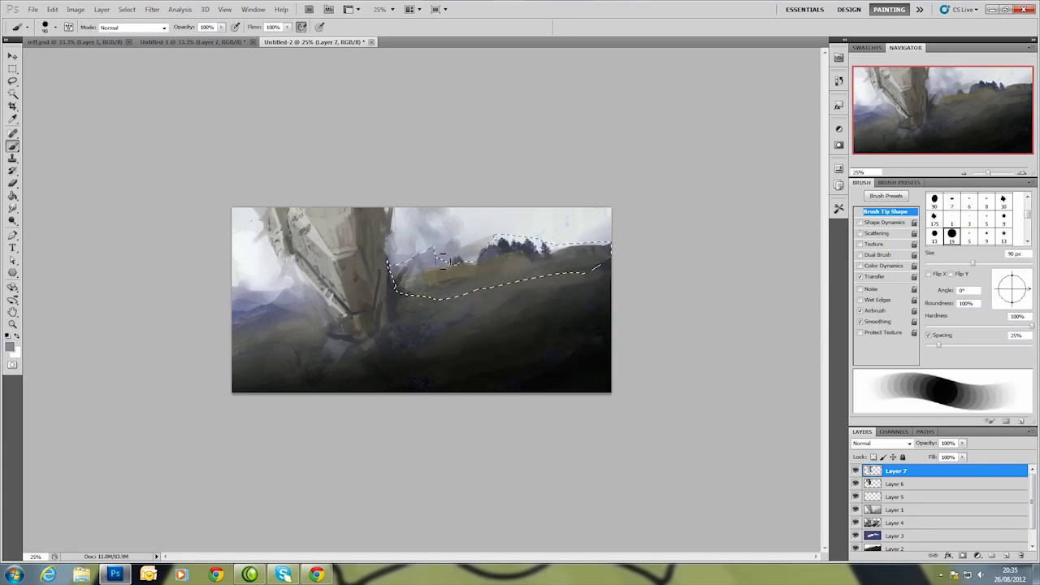
mouse_move(499, 252)
mouse_down()
mouse_move(601, 241)
mouse_move(471, 267)
mouse_move(536, 233)
mouse_move(423, 253)
mouse_up()
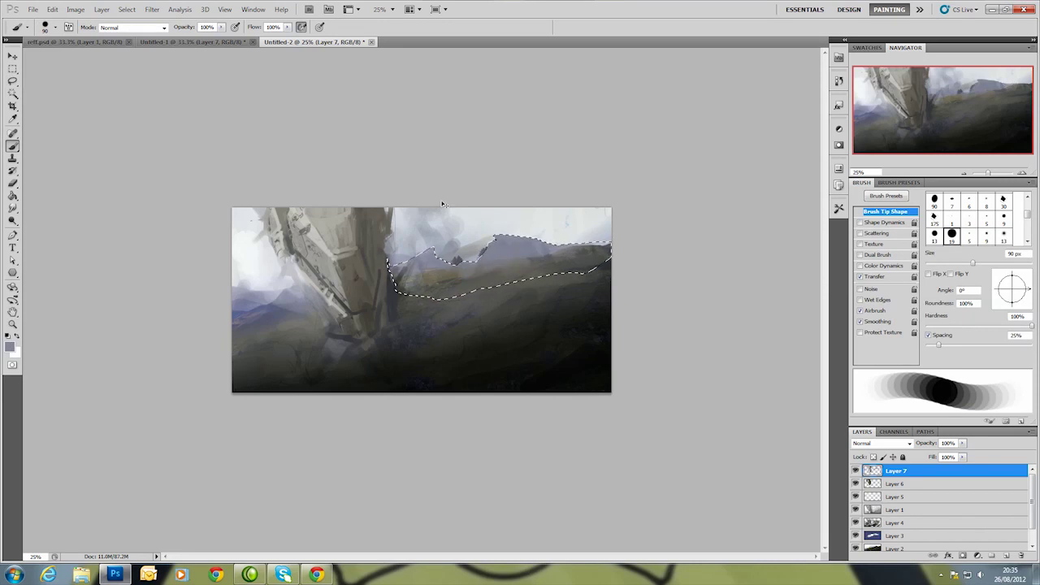
Invert the selection, lighten the sky with 114–156 px brushes to lower the hill bump, then deselect.
key(ctrl+shift+i)
right_click(457, 237)
key(Return)
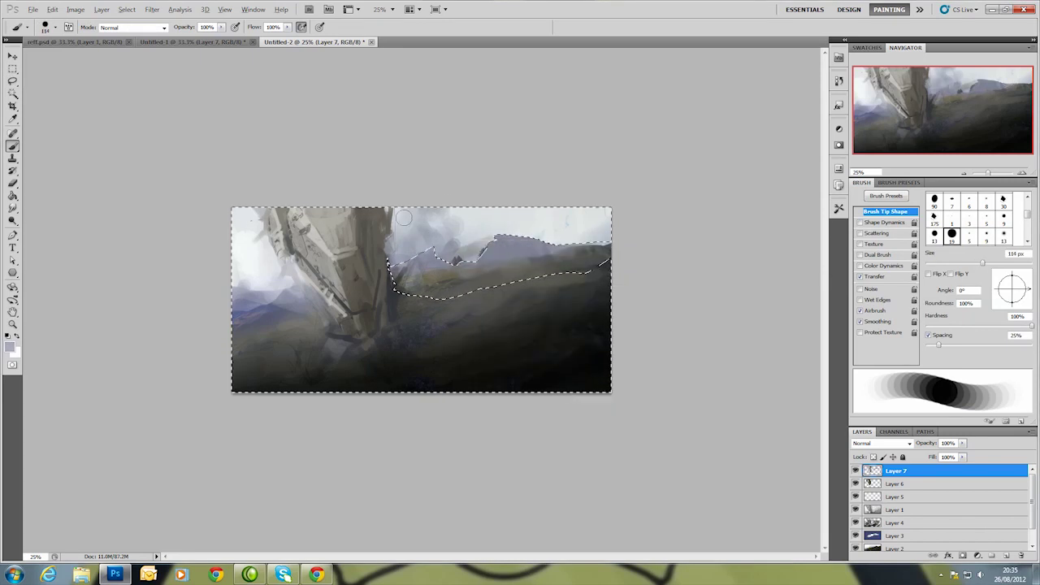
mouse_move(404, 218)
mouse_down()
mouse_move(461, 245)
mouse_move(522, 221)
mouse_move(593, 227)
mouse_up()
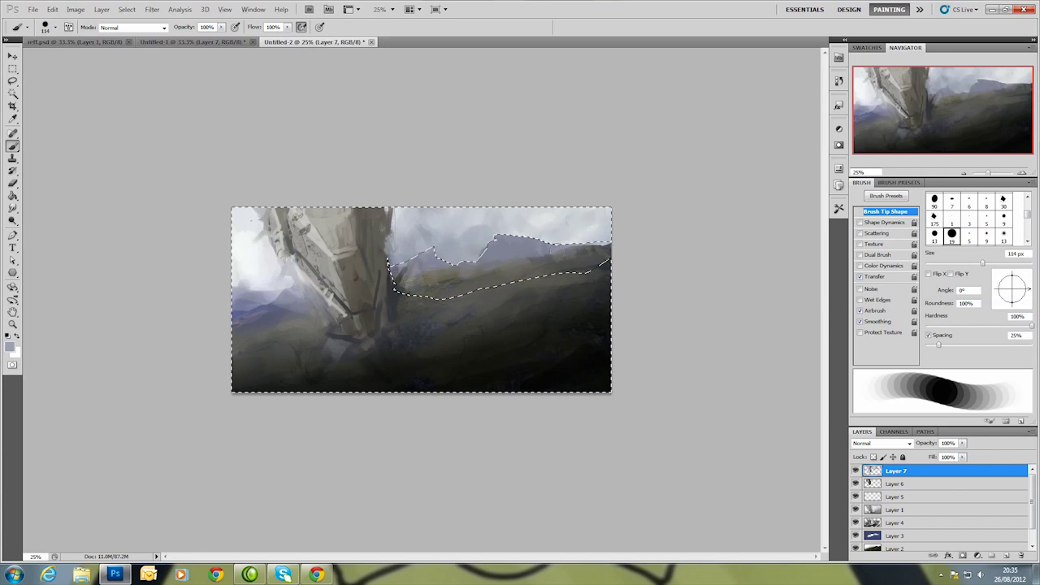
right_click(490, 242)
key(Return)
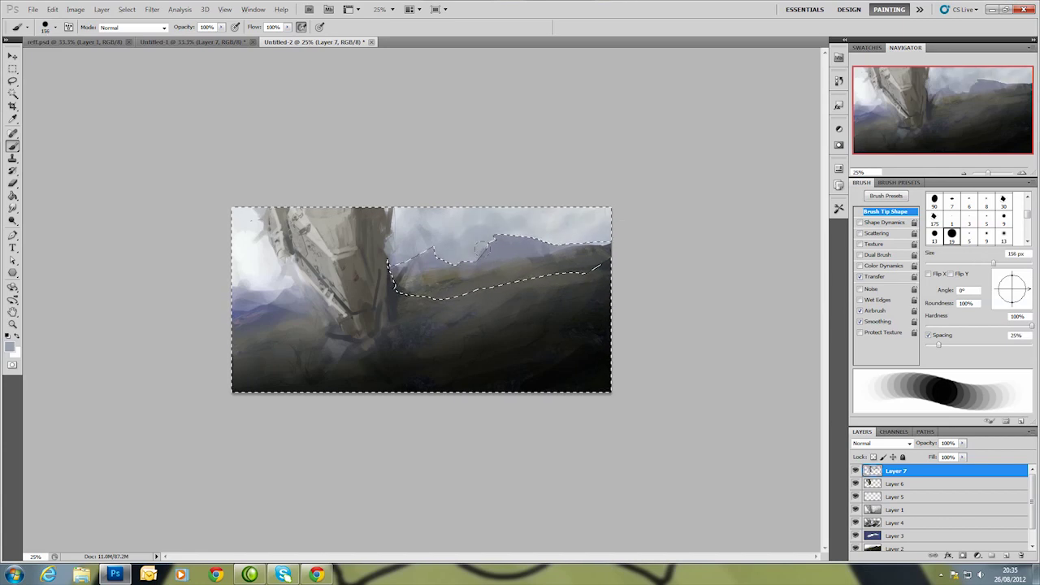
alt+click(255, 267)
mouse_move(391, 280)
mouse_down()
mouse_move(442, 226)
mouse_move(400, 245)
mouse_up()
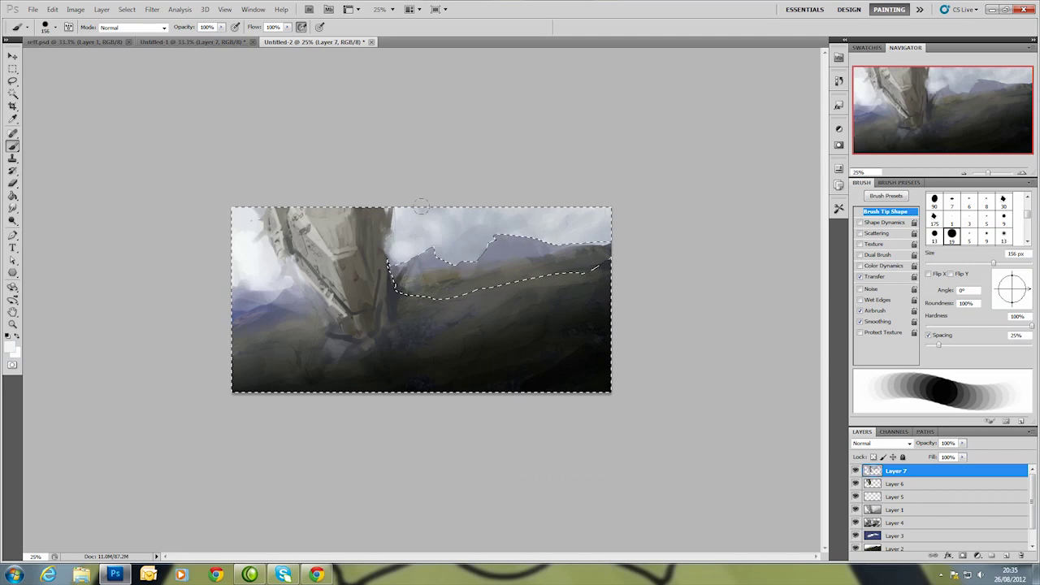
drag(420, 206, 452, 253)
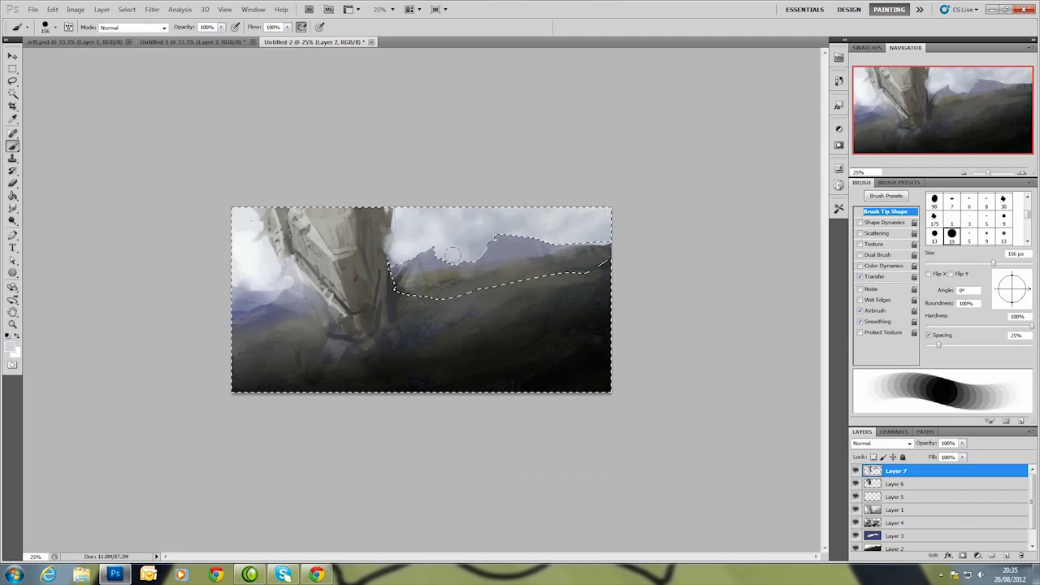
drag(452, 254, 471, 245)
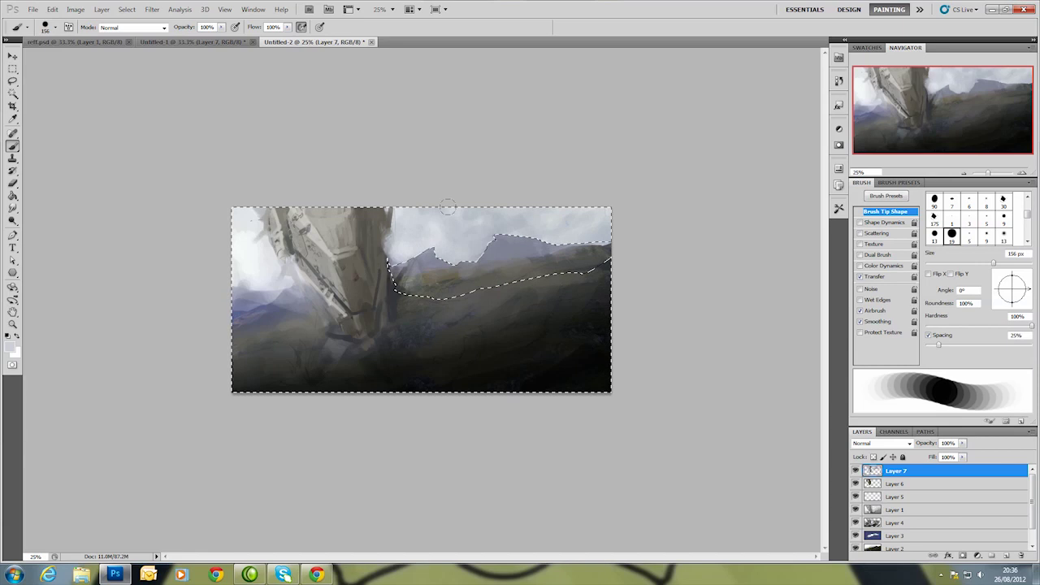
key(ctrl+d)
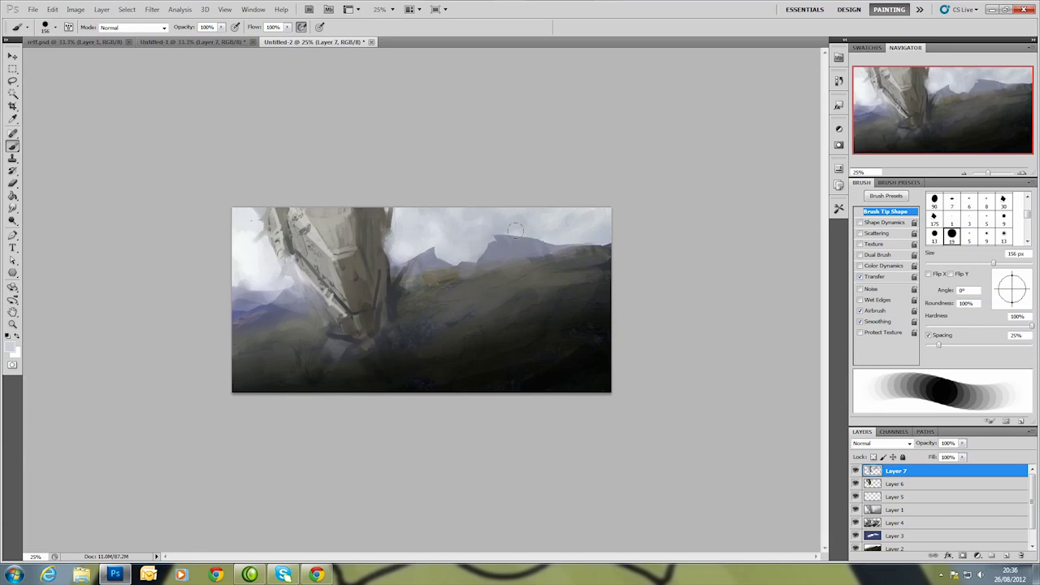
Paint thin dark lines on the lower hull, switching the brush between 16, 38 and 12 px.
right_click(504, 241)
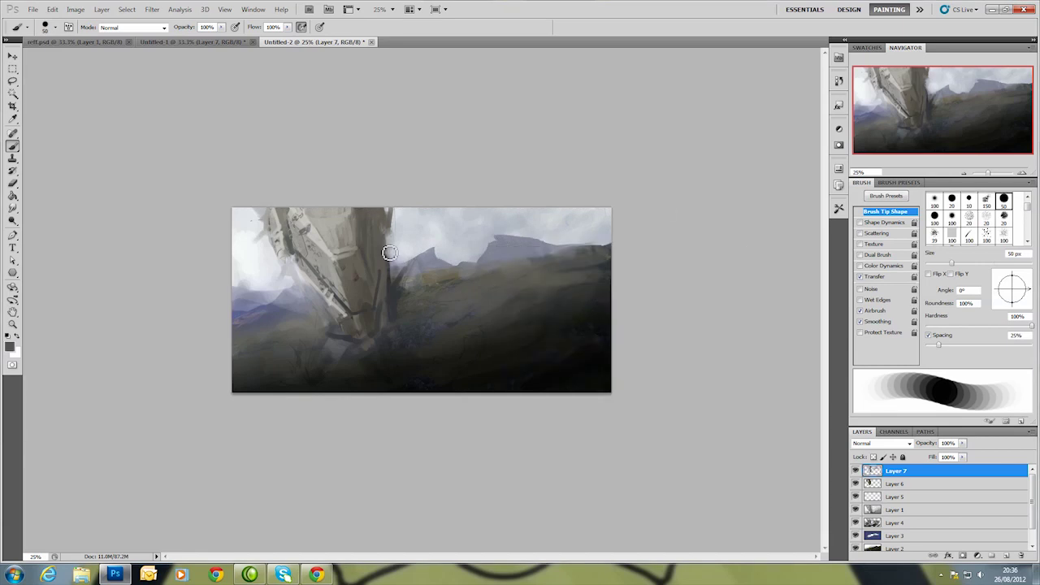
right_click(408, 313)
drag(429, 327, 426, 327)
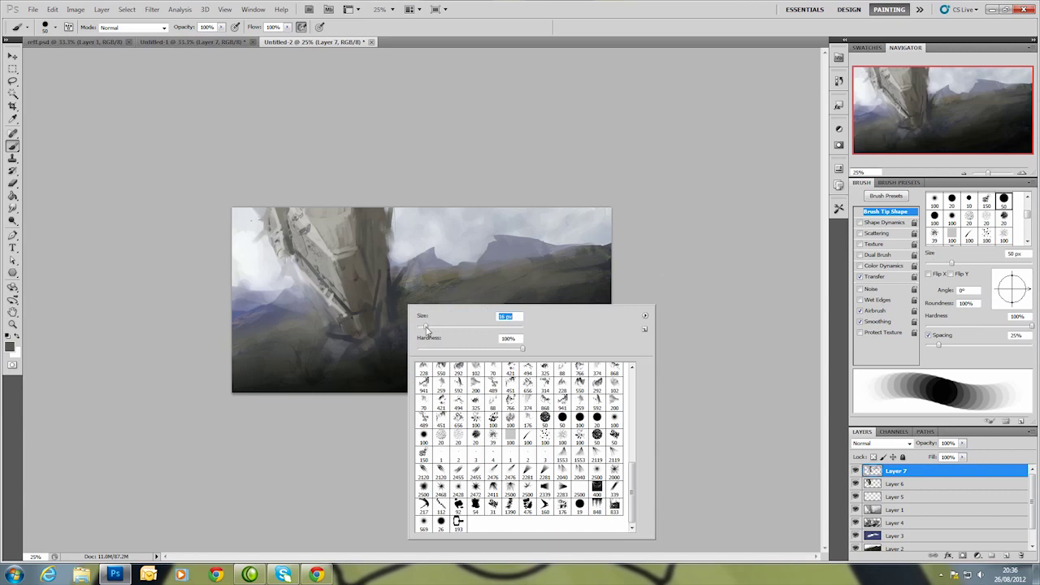
key(Return)
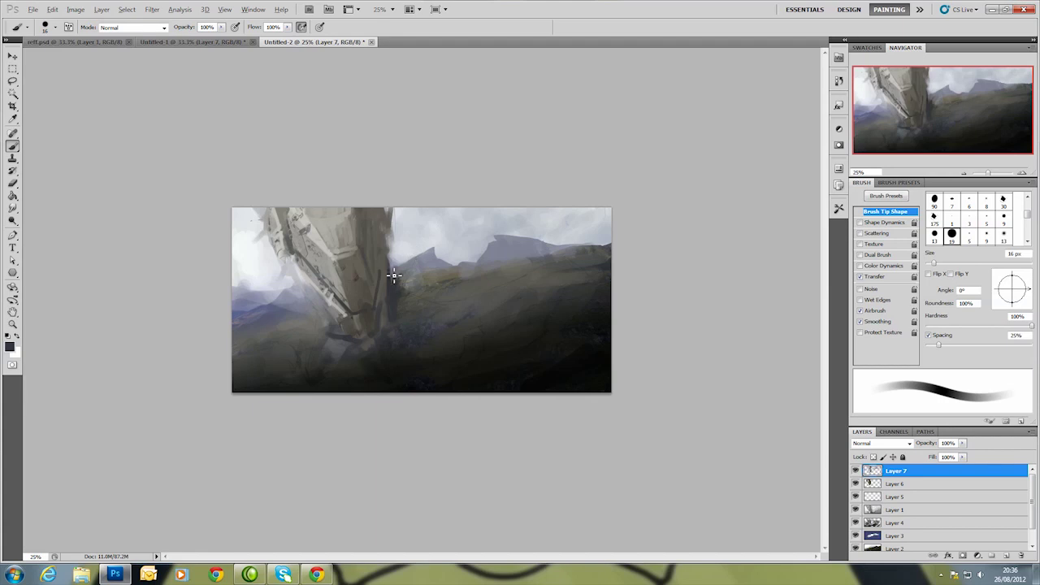
right_click(509, 321)
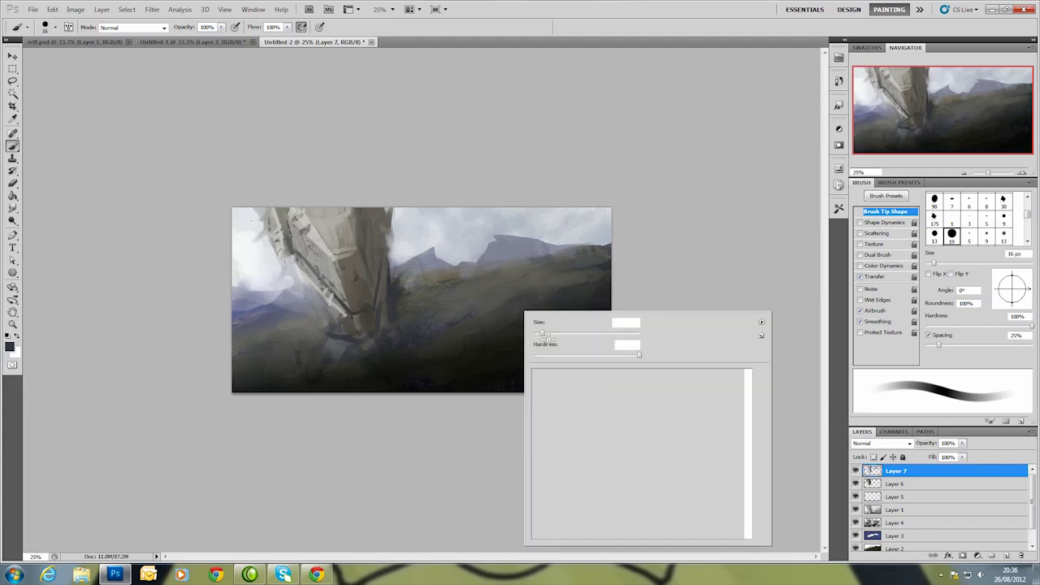
click(560, 349)
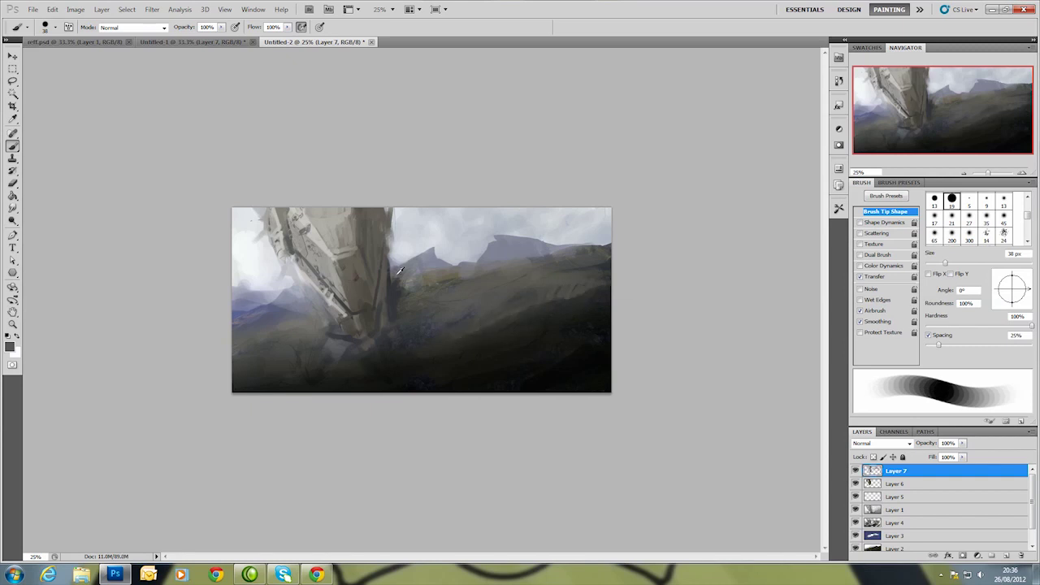
right_click(269, 328)
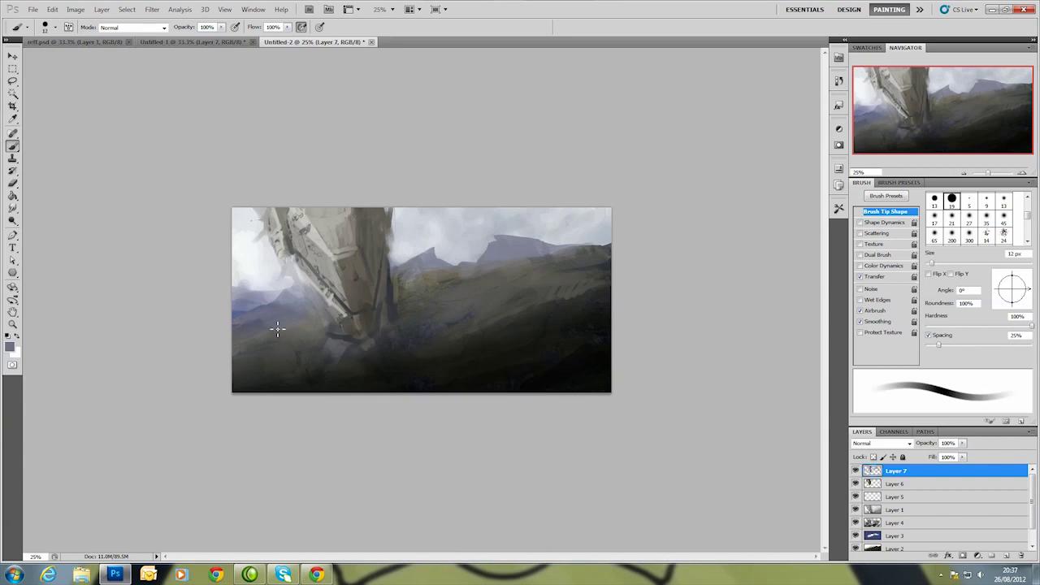
Lasso the hills left of the structure, invert, paint soft 47 px mist, then deselect.
key(l)
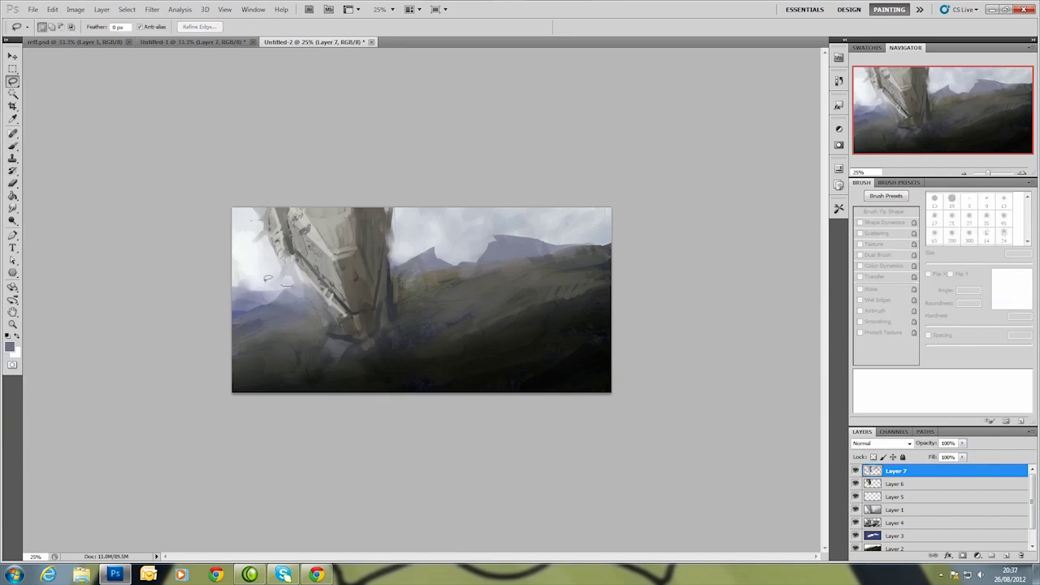
drag(302, 278, 235, 292)
key(b)
right_click(299, 278)
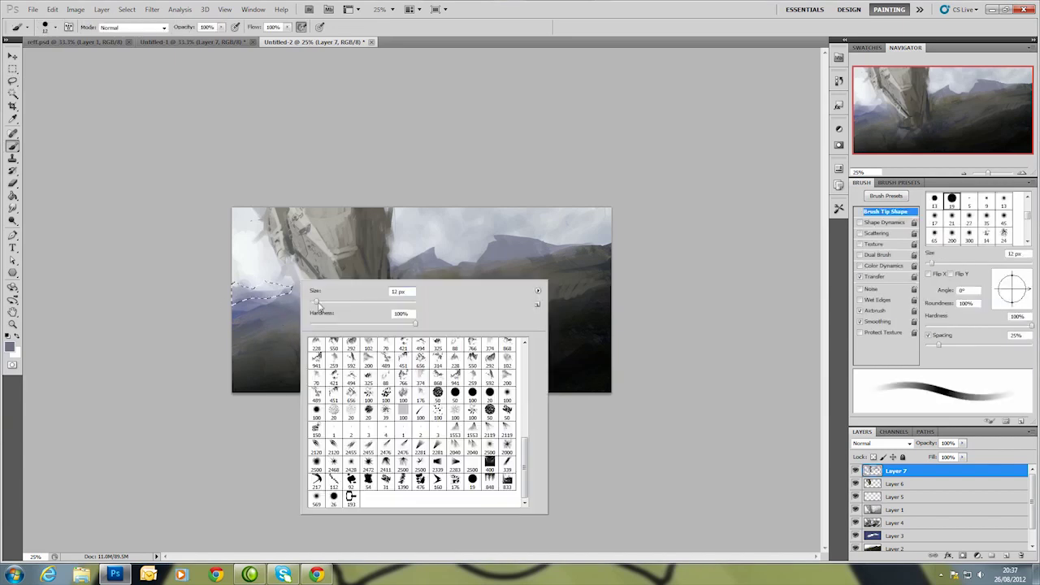
click(436, 494)
key(Return)
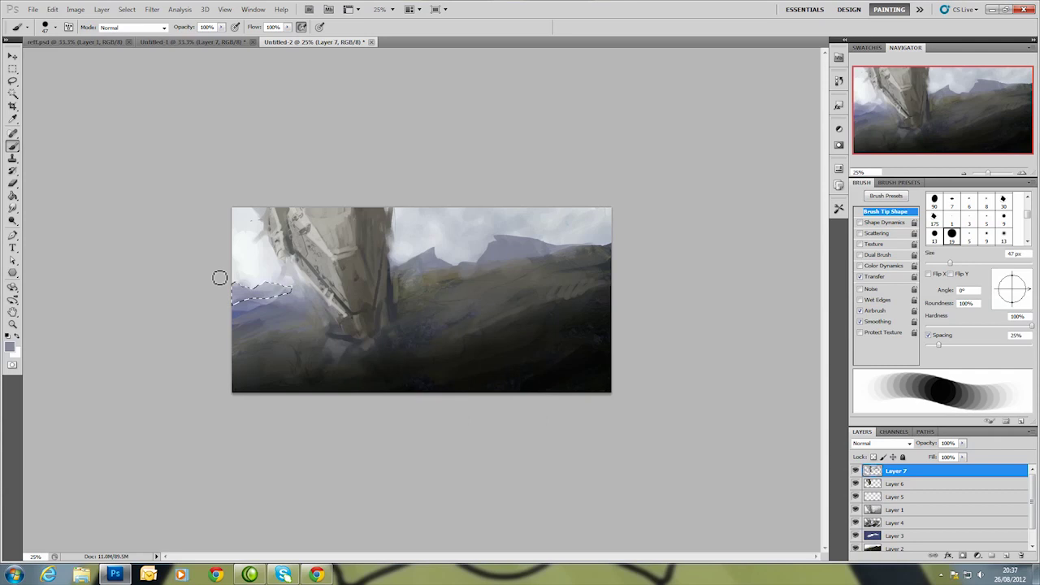
key(ctrl+shift+i)
drag(300, 289, 268, 295)
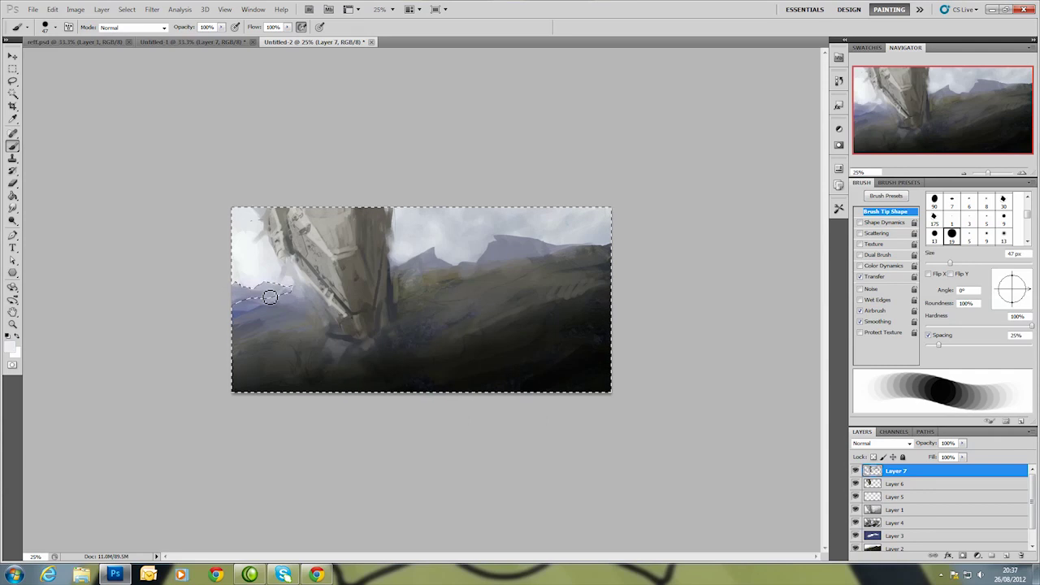
key(ctrl+d)
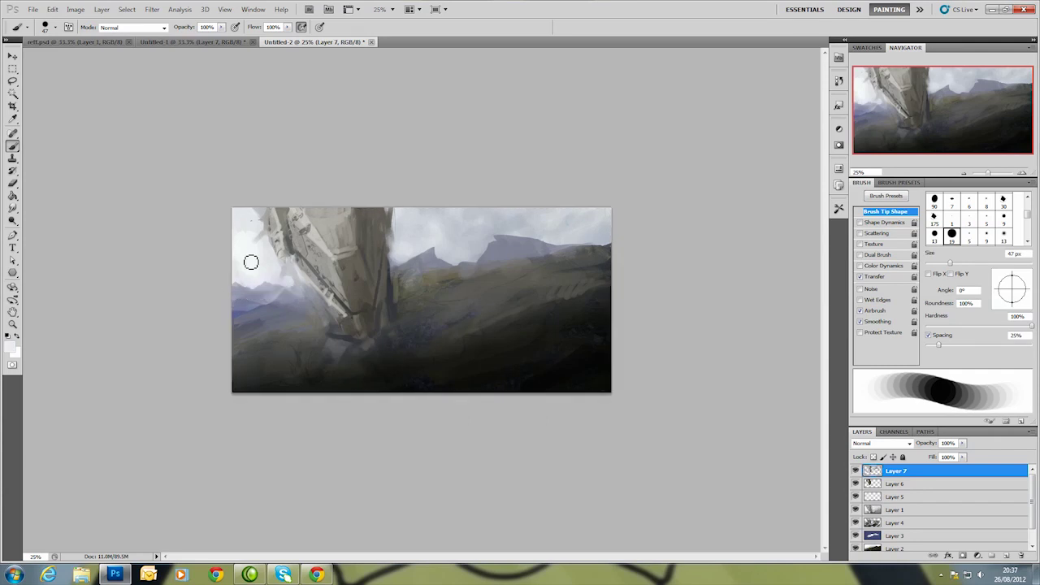
Stamp all visible layers into a new layer and set the brush to Color Dodge with orange.
right_click(383, 297)
double_click(405, 515)
key(ctrl+alt+shift+e)
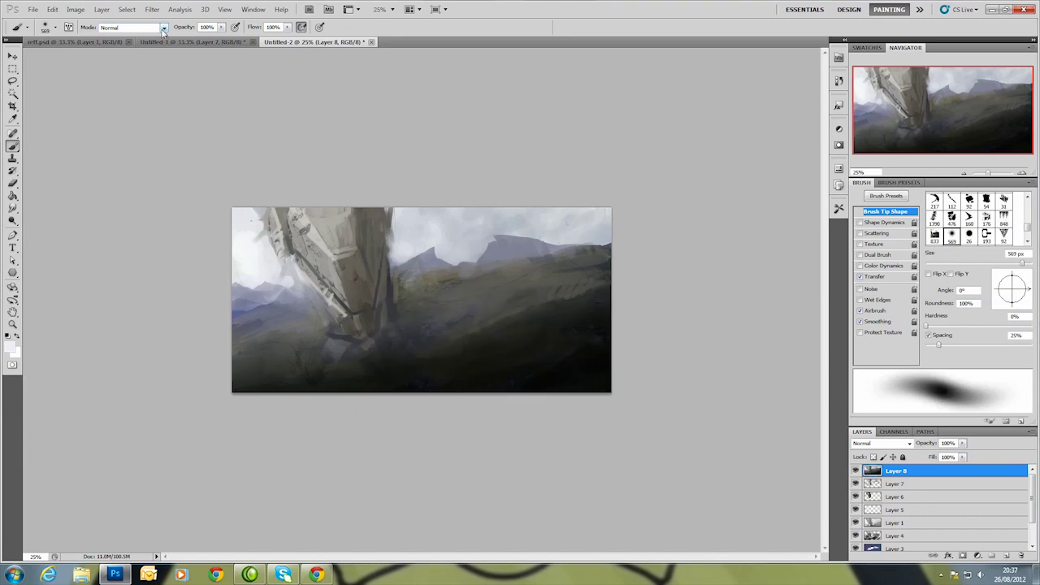
click(163, 29)
click(122, 46)
click(10, 347)
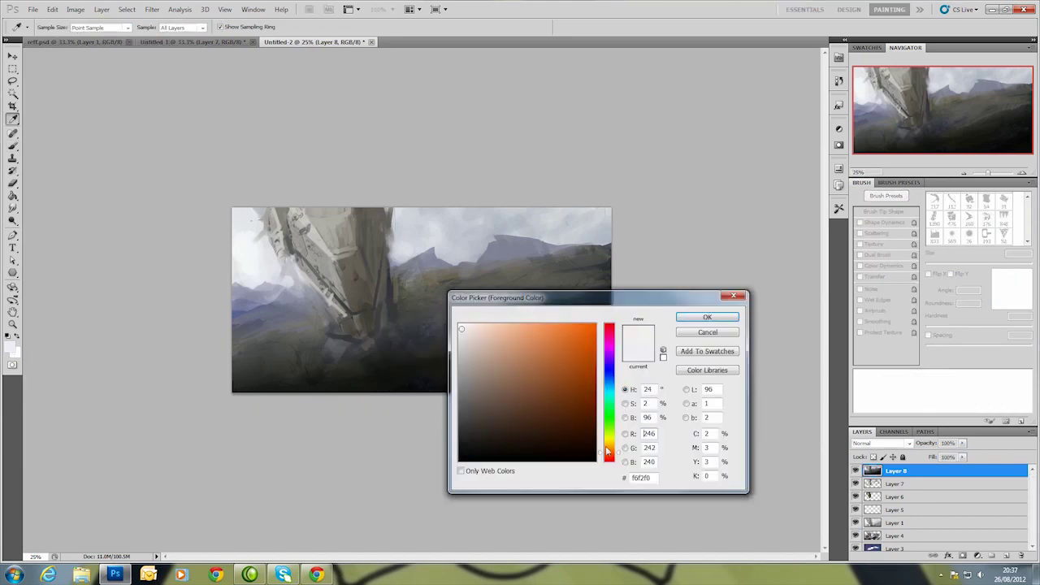
click(567, 339)
click(707, 317)
Paint orange glow beside the structure's left side and where it meets the hills with a 182 px brush.
key(b)
right_click(469, 217)
click(276, 277)
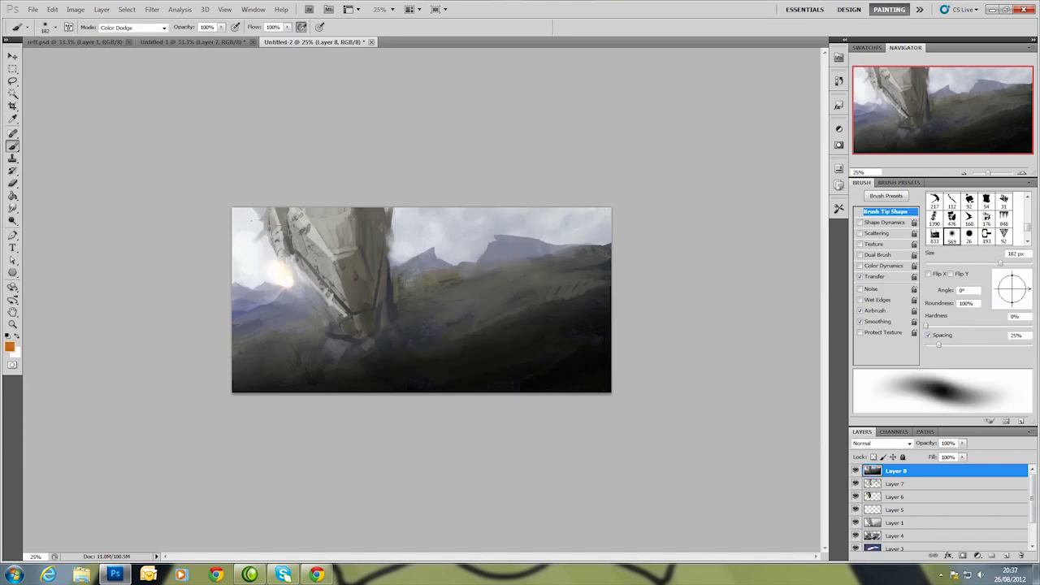
drag(281, 268, 248, 278)
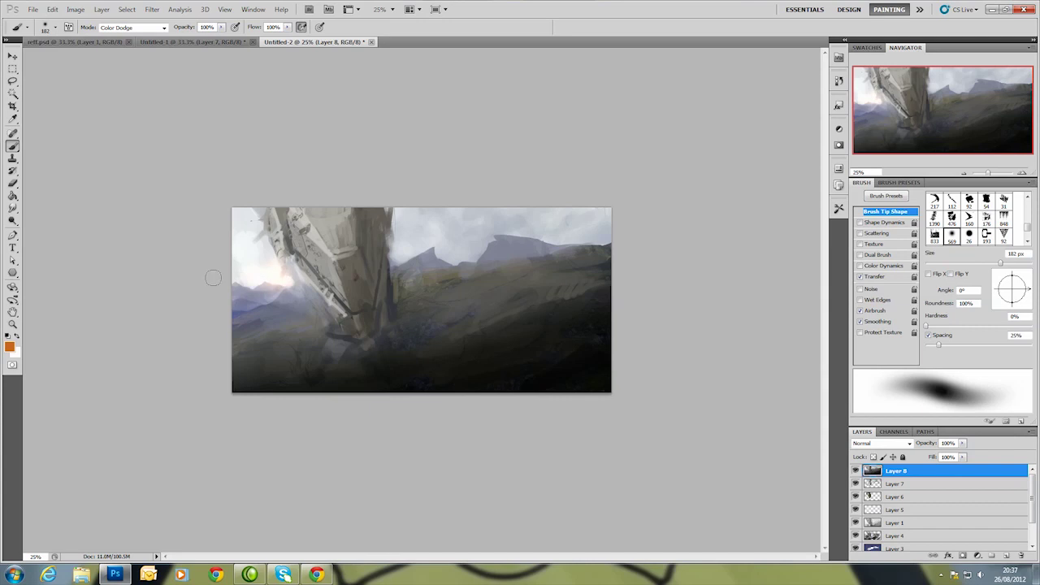
click(396, 259)
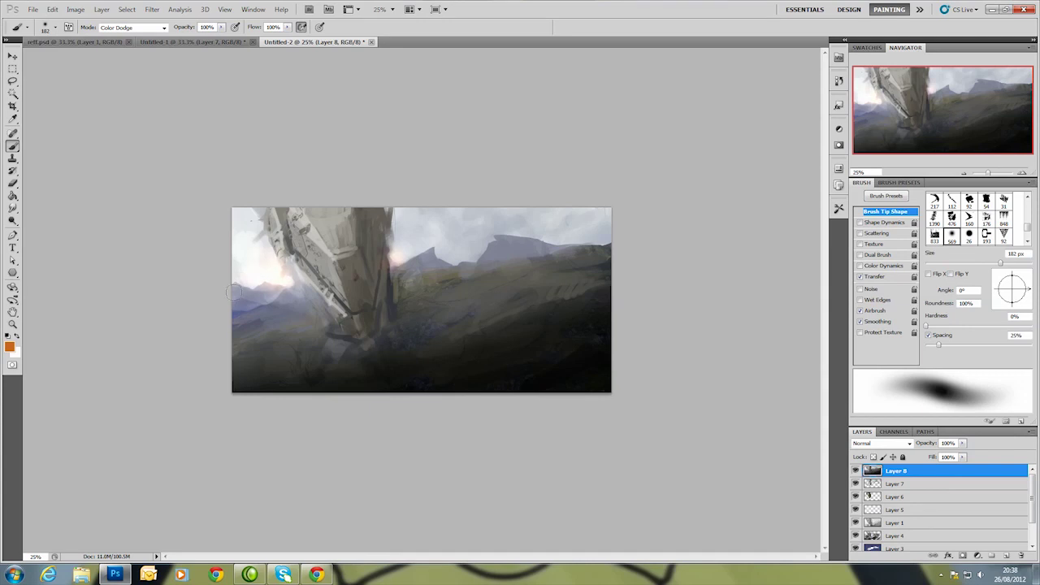
right_click(273, 262)
drag(372, 295, 378, 296)
key(Return)
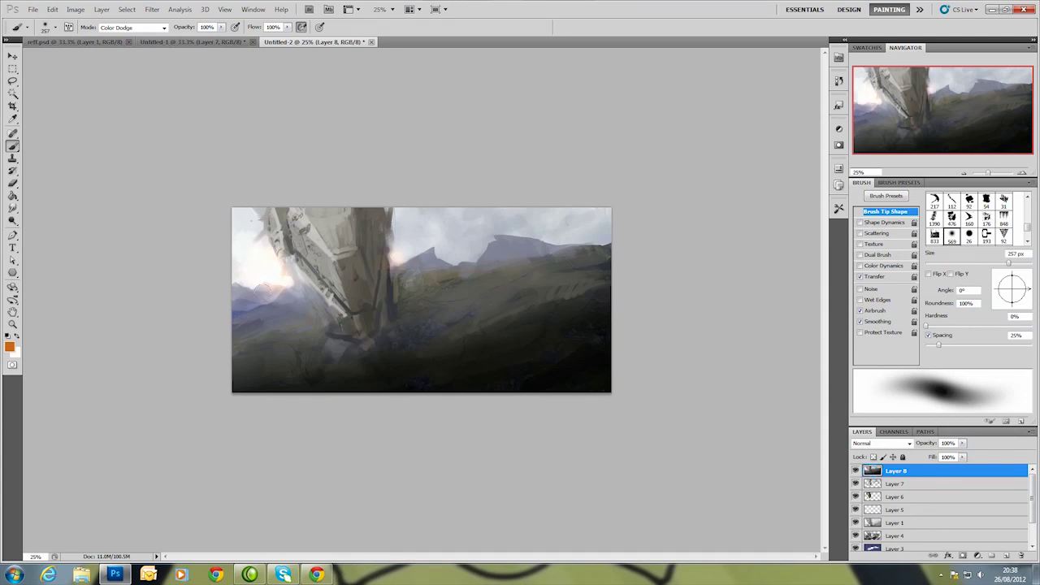
Spread glow over the left edge, hull and top-left sky with 257–442 px brushes, then add Layer 9.
drag(284, 252, 308, 280)
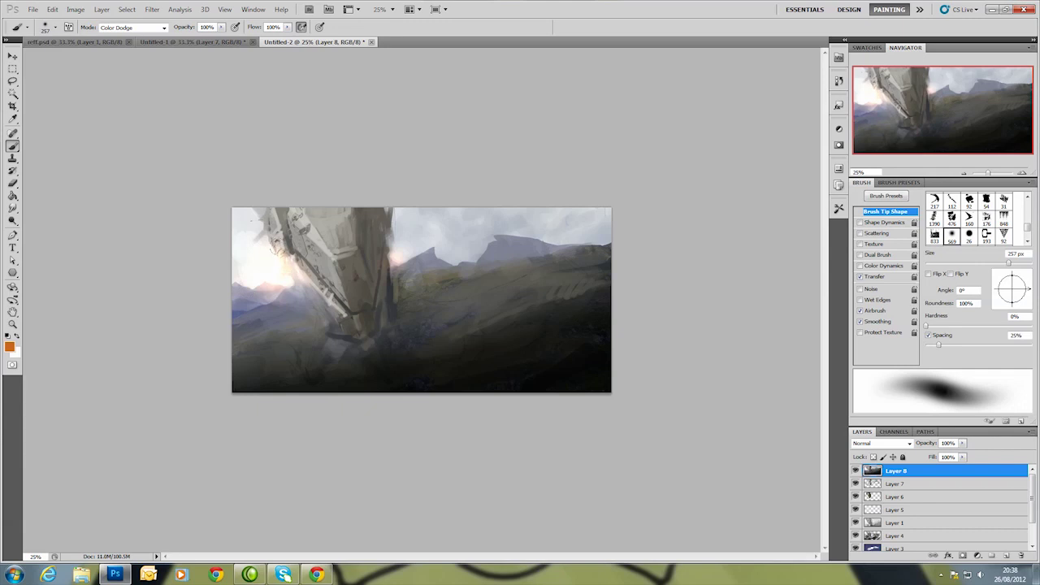
mouse_move(276, 240)
mouse_down()
mouse_move(313, 268)
mouse_move(291, 262)
mouse_up()
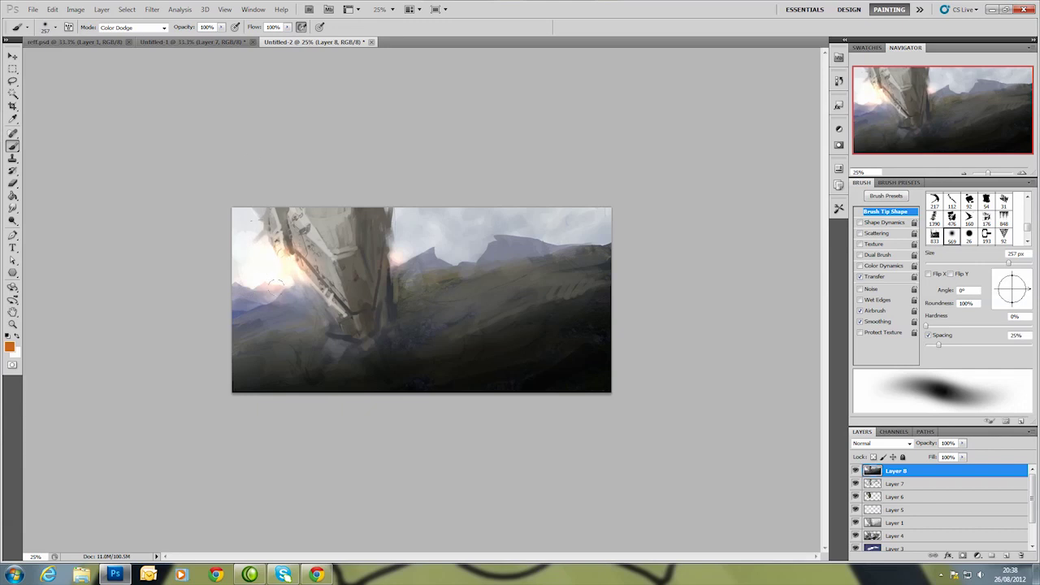
drag(292, 291, 289, 325)
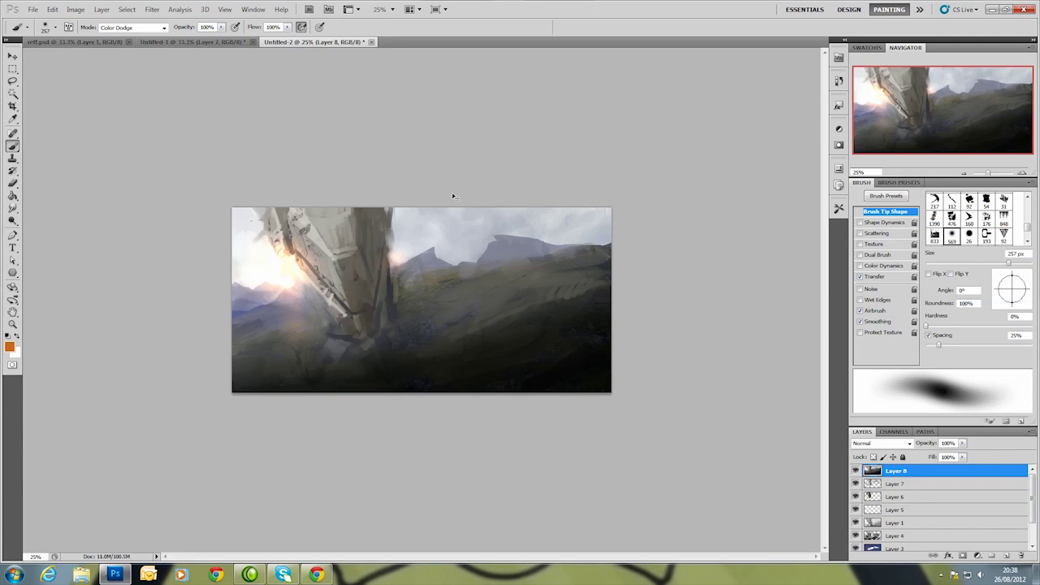
key(ctrl+z)
right_click(366, 257)
drag(455, 290, 471, 290)
key(Return)
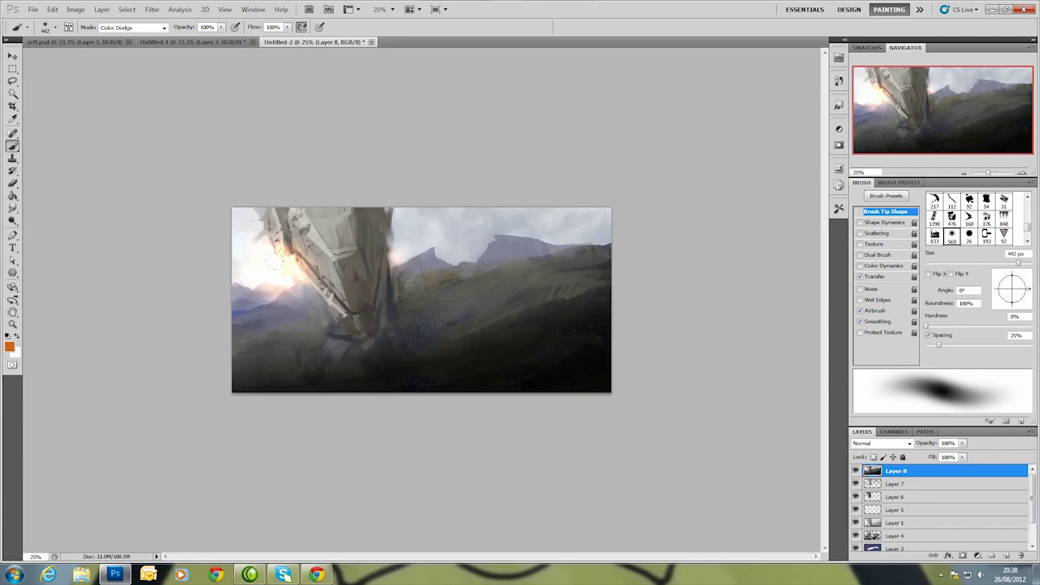
drag(289, 269, 317, 291)
drag(236, 195, 264, 221)
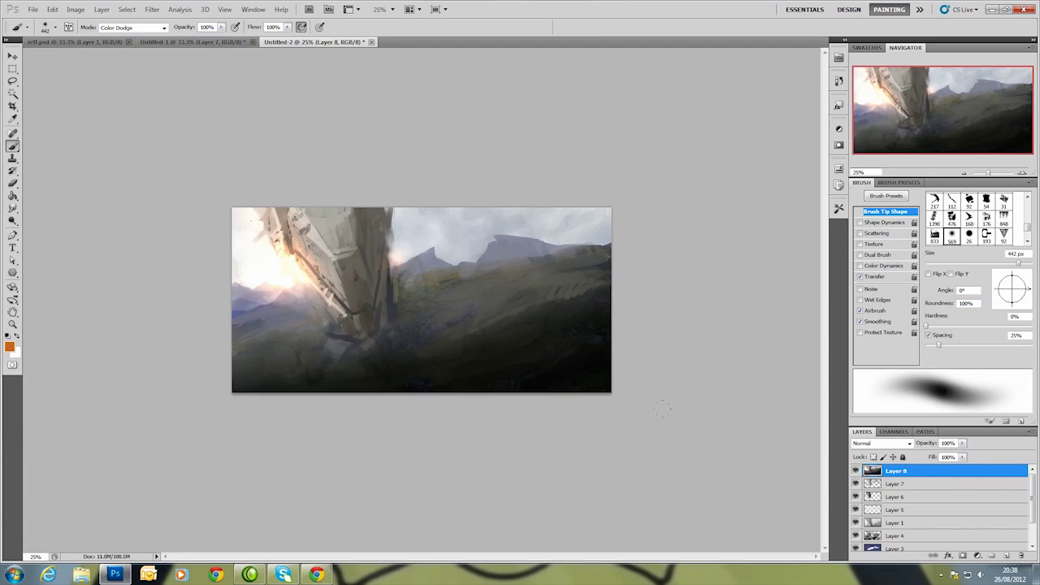
click(1007, 556)
right_click(509, 325)
Set the brush back to Normal mode with a 19 px hard round tip.
click(571, 490)
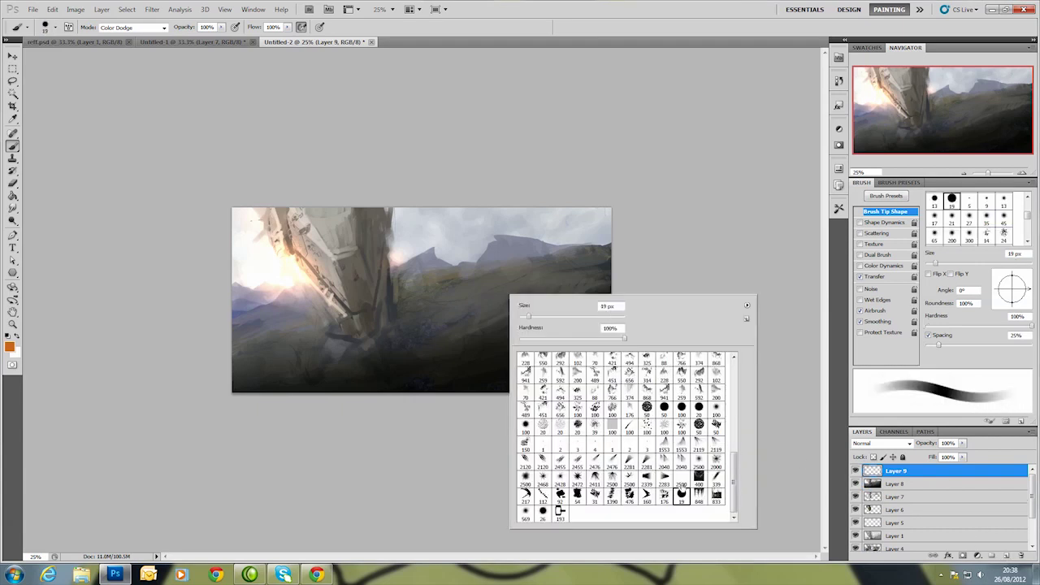
key(Return)
click(130, 27)
click(122, 25)
Paint dark and lighter strokes across the lower ground with an 81 px soft round brush.
right_click(414, 323)
double_click(464, 539)
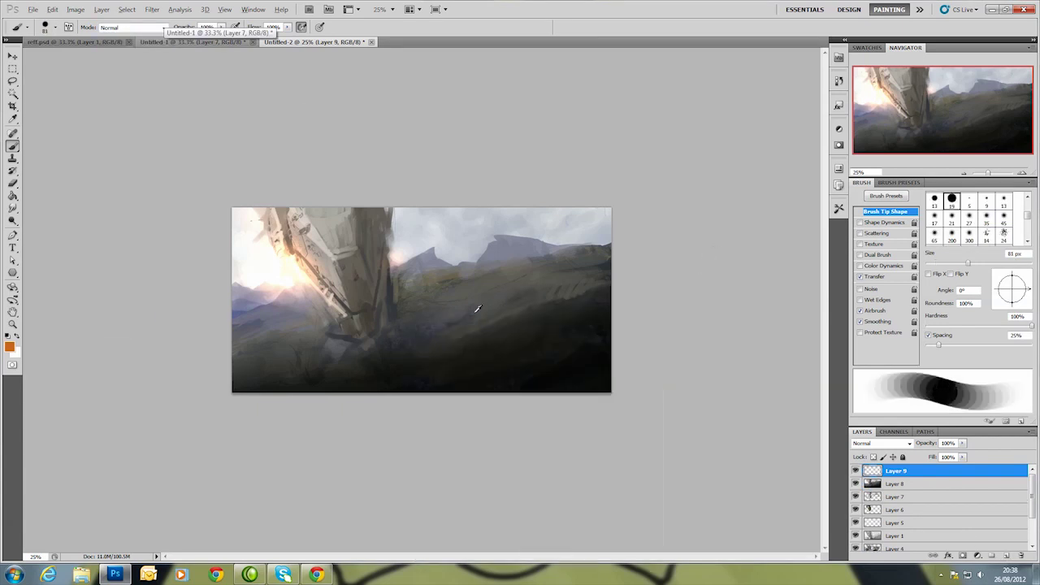
alt+click(449, 350)
mouse_move(484, 337)
mouse_down()
mouse_move(536, 344)
mouse_move(476, 350)
mouse_up()
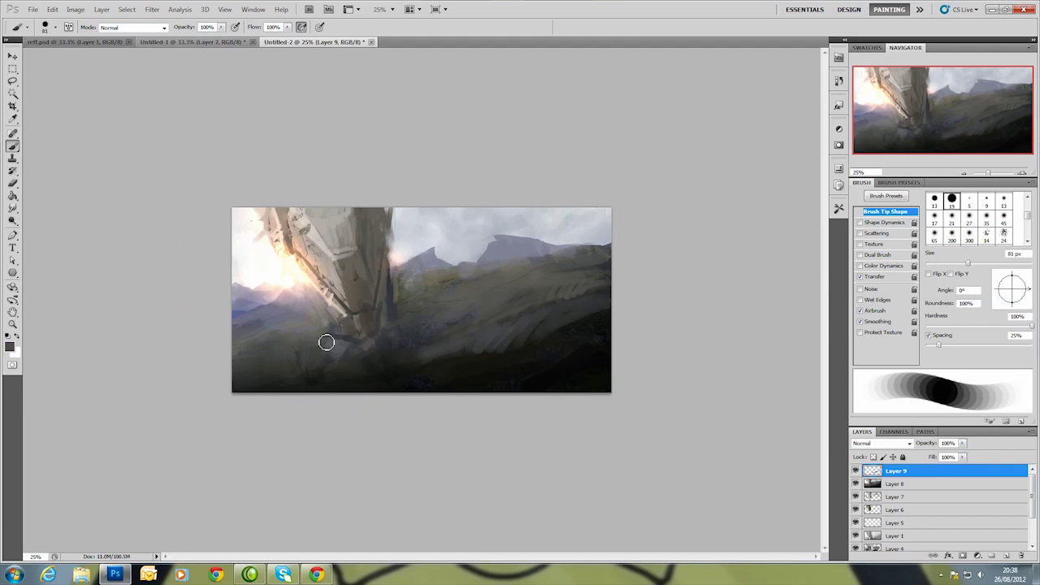
drag(310, 375, 490, 371)
drag(349, 353, 381, 366)
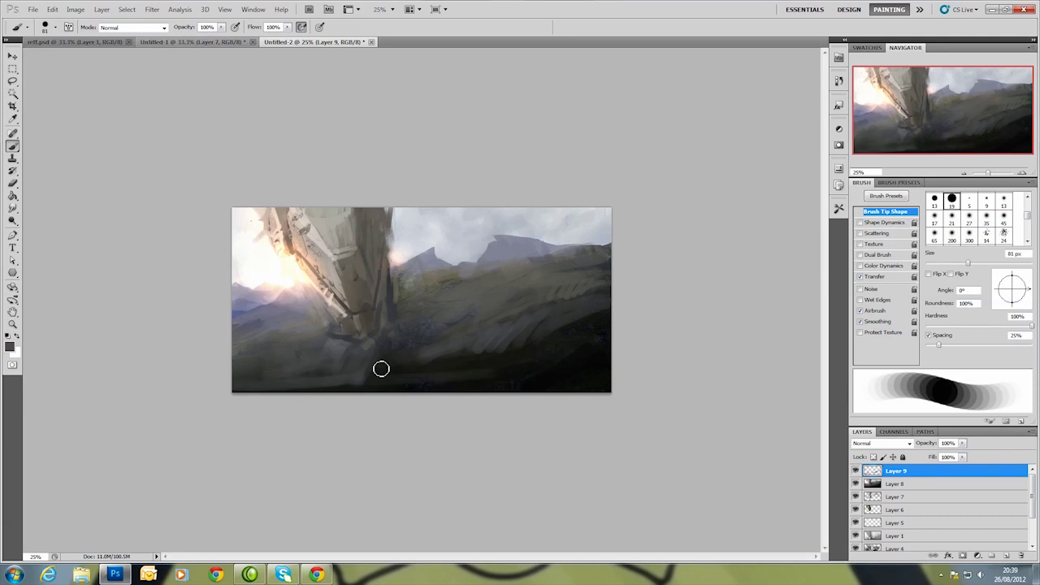
Fade Layer 8 to about 70% opacity and paint more light and dark ground strokes on Layer 9.
click(854, 484)
click(855, 484)
click(902, 483)
drag(963, 443, 947, 455)
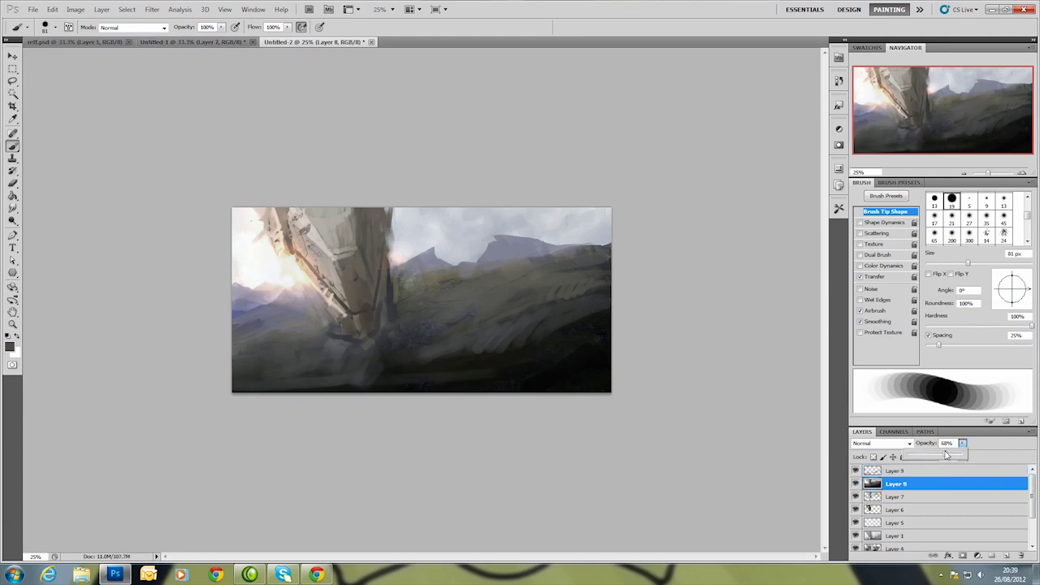
click(898, 470)
mouse_move(276, 375)
mouse_down()
mouse_move(444, 379)
mouse_move(573, 355)
mouse_move(463, 382)
mouse_up()
right_click(574, 355)
drag(414, 358, 601, 345)
mouse_move(472, 364)
mouse_down()
mouse_move(390, 351)
mouse_move(382, 370)
mouse_move(495, 386)
mouse_up()
Lasso and copy the grassy hillside photo from ref.psd, then return to Untitled-2.
click(91, 45)
drag(569, 406, 287, 131)
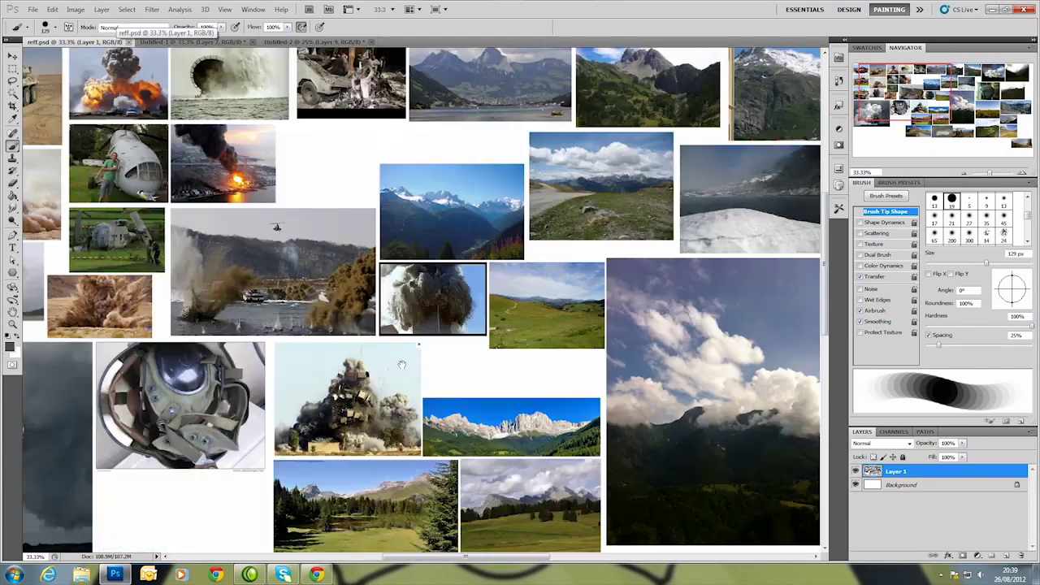
drag(650, 487, 439, 432)
mouse_move(532, 513)
mouse_down()
mouse_move(392, 430)
mouse_move(303, 317)
mouse_up()
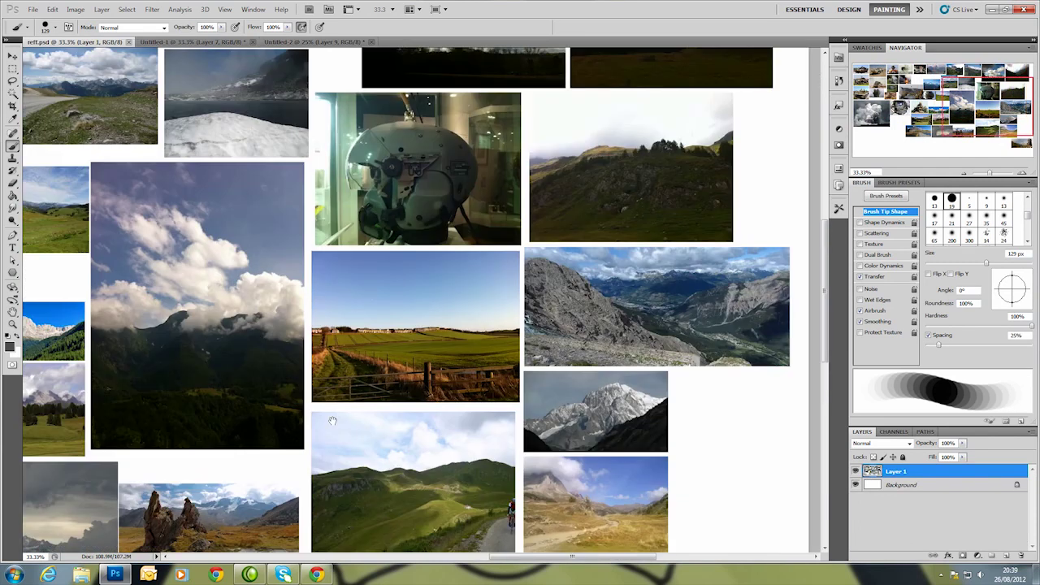
drag(437, 386, 413, 393)
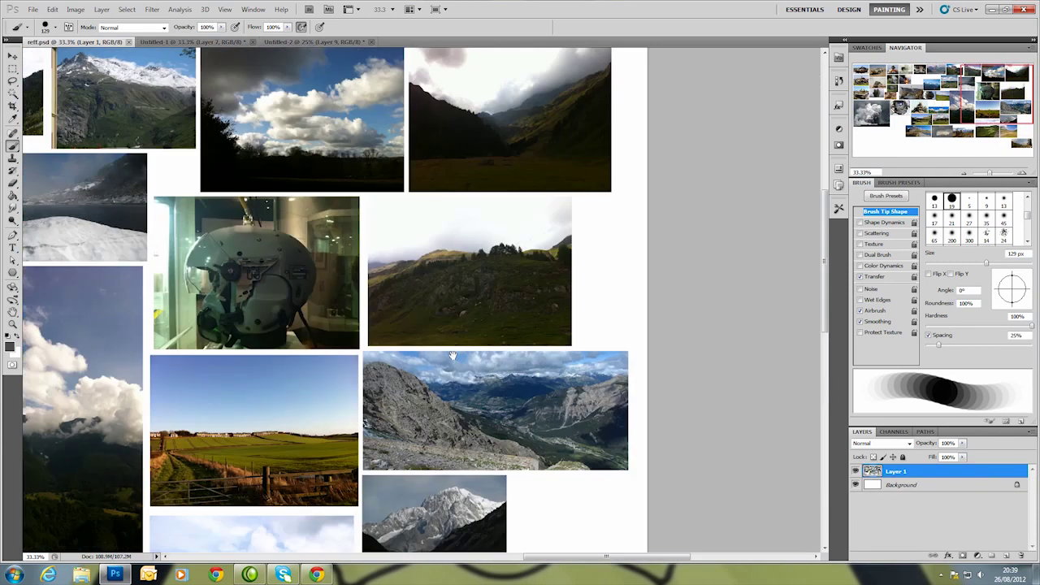
key(l)
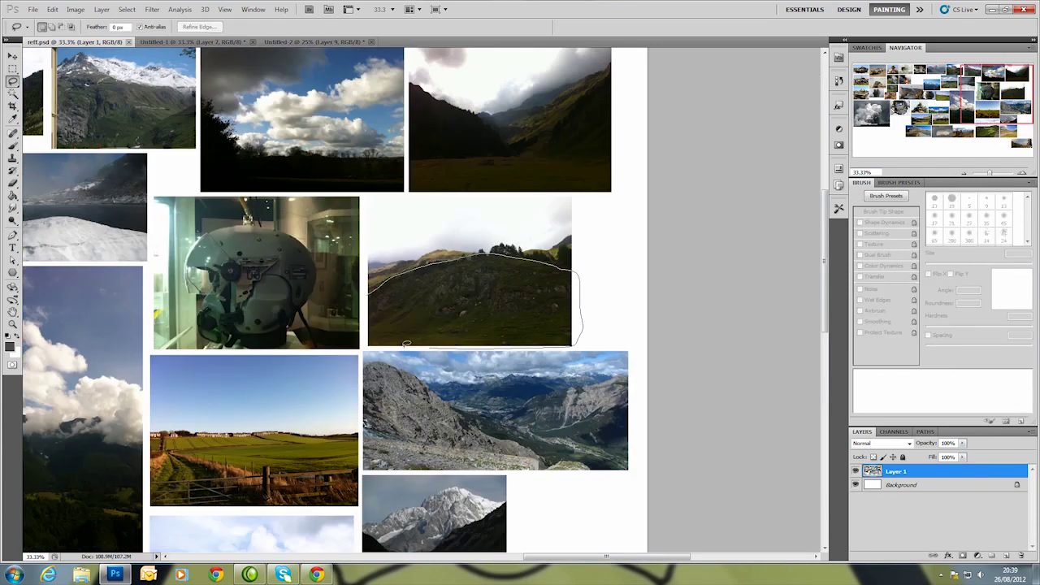
drag(439, 262, 370, 346)
key(ctrl+c)
click(317, 42)
Paste the hillside as Layer 10, scale it to about 231% and lower it over the ground.
key(ctrl+v)
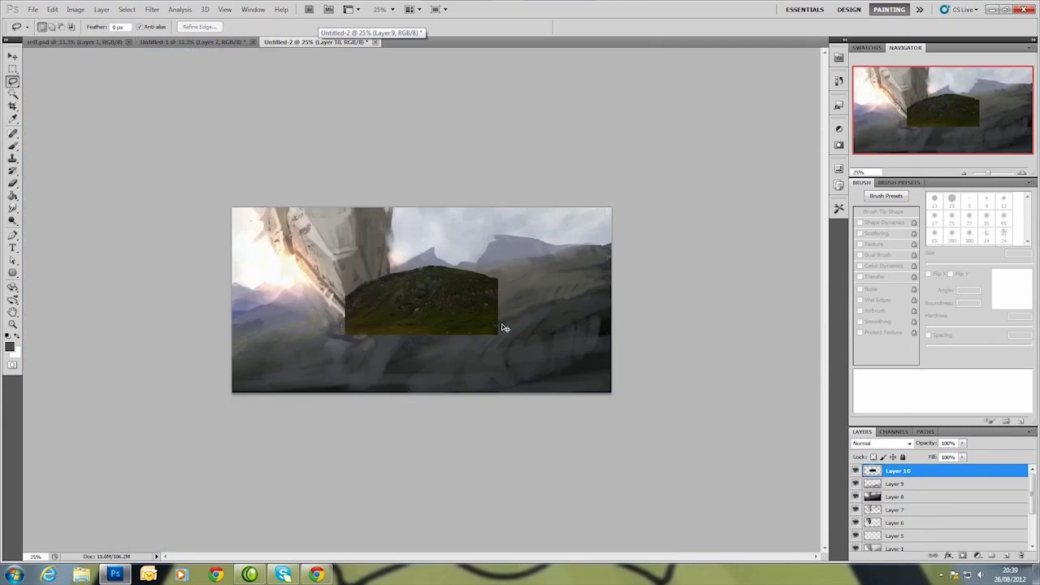
key(ctrl+t)
drag(564, 366, 699, 411)
mouse_move(523, 347)
mouse_down()
mouse_move(473, 356)
mouse_move(494, 366)
mouse_up()
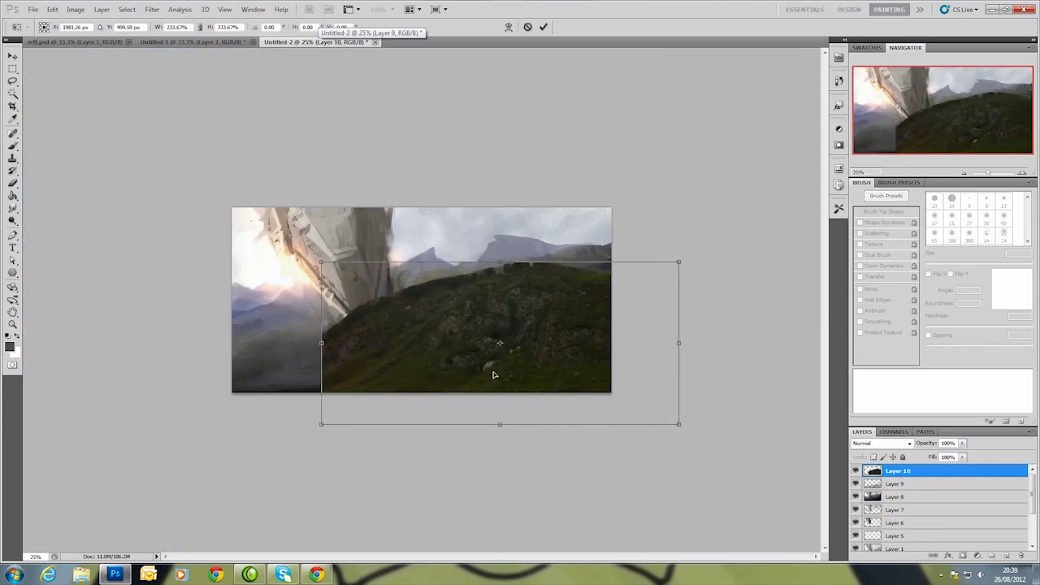
key(Return)
mouse_move(962, 443)
mouse_down()
mouse_move(960, 458)
mouse_move(941, 458)
mouse_up()
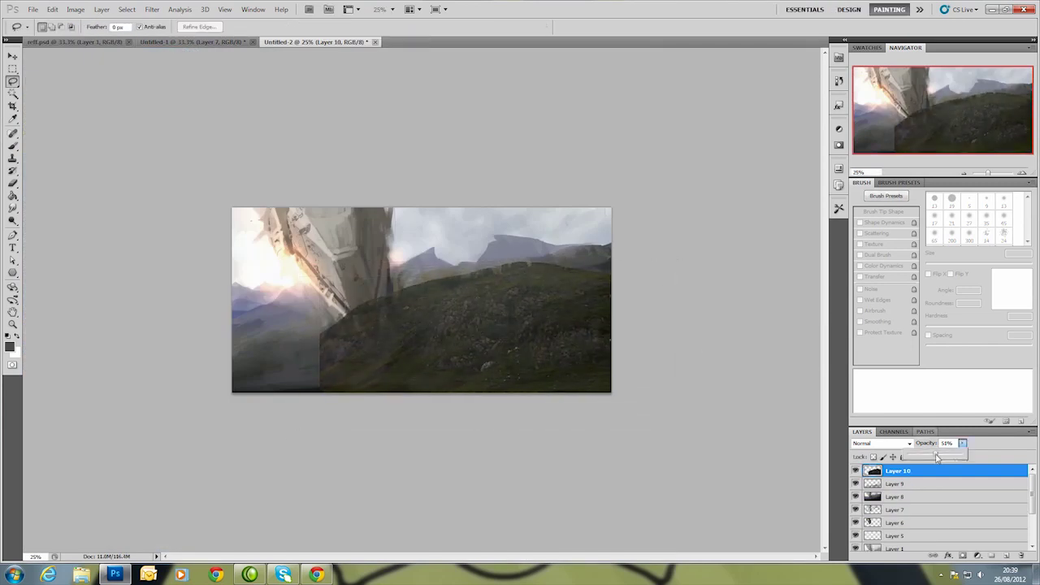
Widen the hillside to 134% across the canvas and nudge it under the ship.
key(ctrl+t)
drag(319, 343, 222, 343)
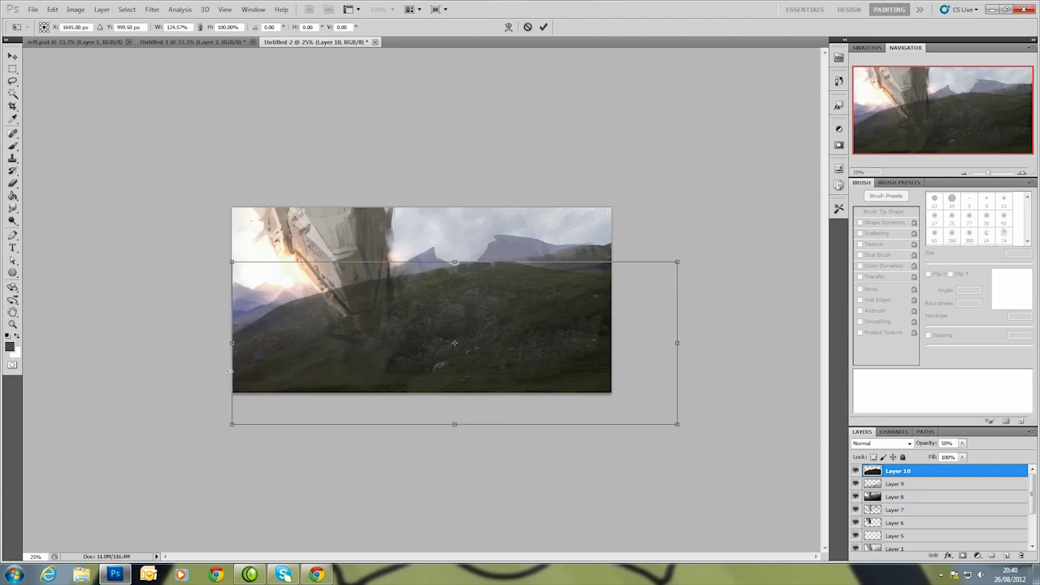
drag(678, 343, 702, 343)
key(Return)
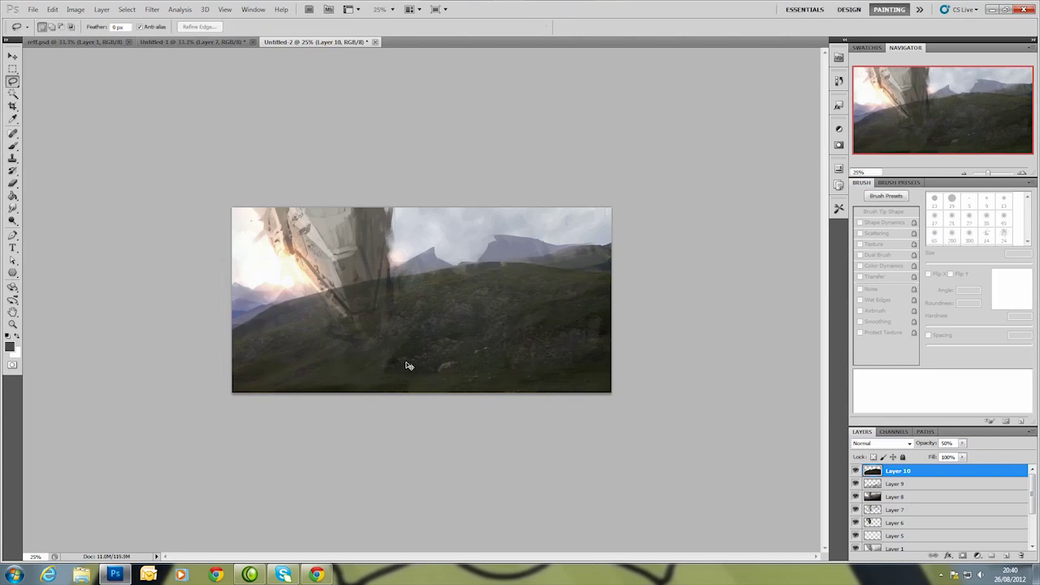
key(ctrl+t)
drag(409, 365, 409, 357)
key(Return)
Set the hillside to 58% opacity, brush the lower-left ground, and preview saturation at -17.
drag(962, 443, 977, 457)
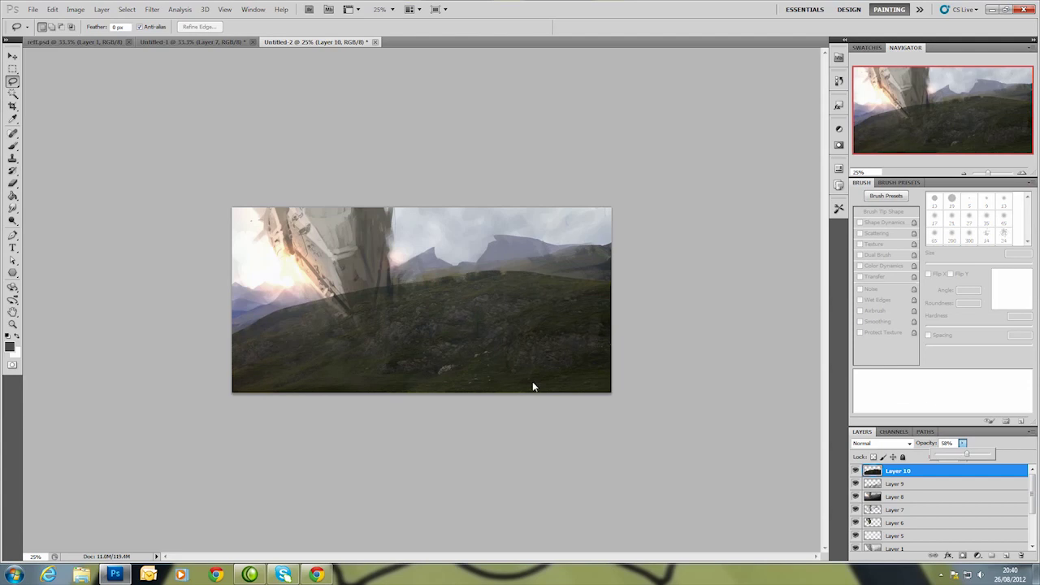
key(b)
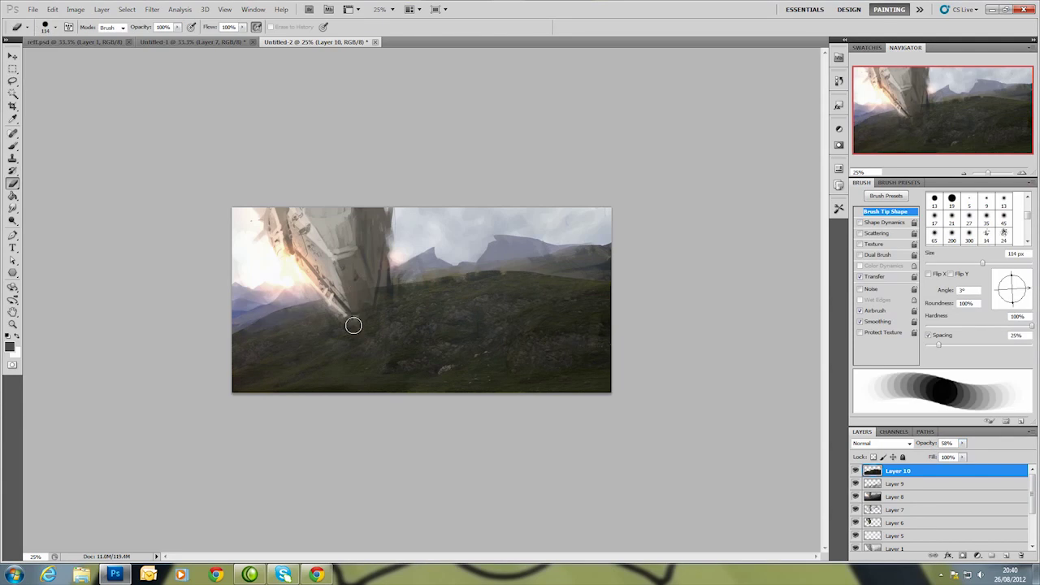
drag(354, 325, 244, 329)
key(ctrl+u)
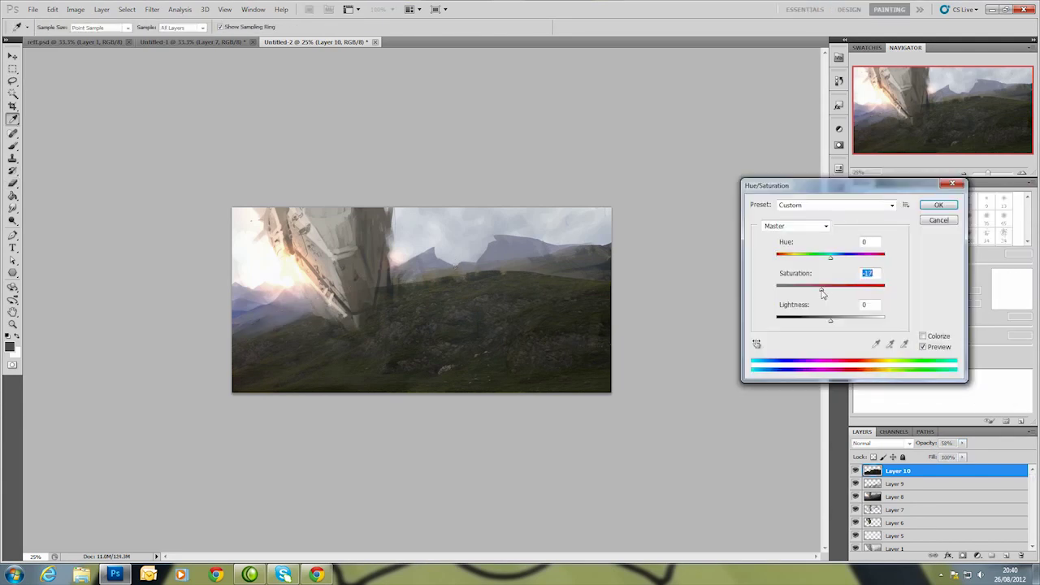
Apply the reduced saturation to the hillside and enlarge the brush to 141 px.
click(937, 205)
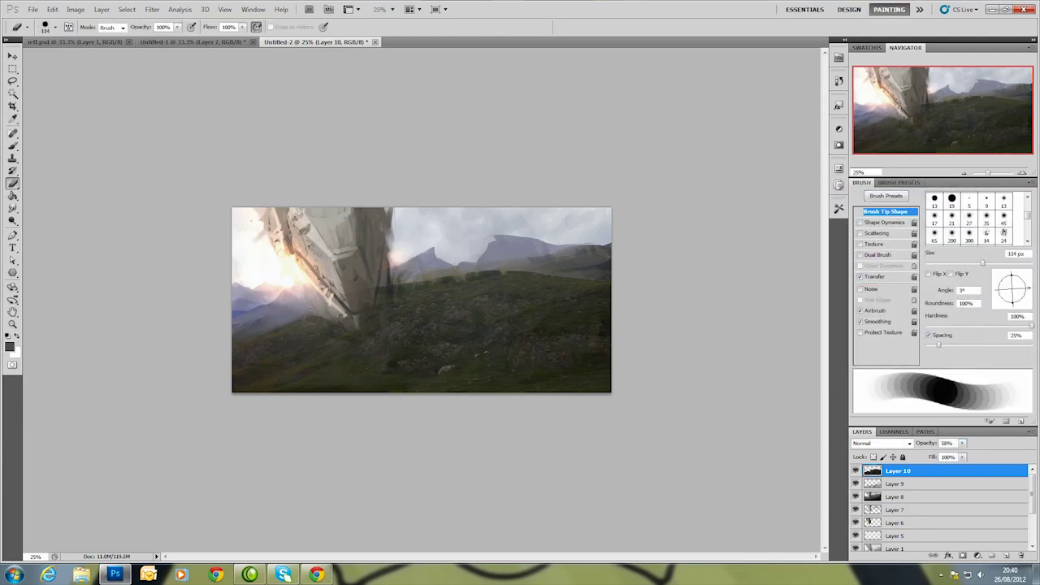
right_click(505, 270)
drag(536, 296, 543, 296)
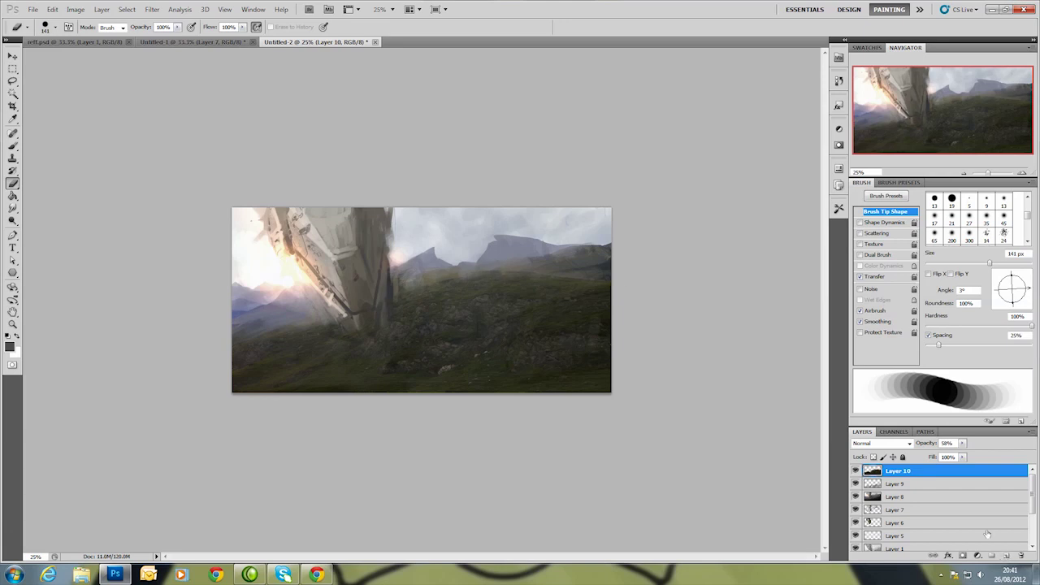
Try Darker Color, Screen and other blend modes on the hillside, then keep Normal.
click(908, 443)
click(882, 286)
key(Down)
key(Down)
key(Up)
key(Up)
key(Down)
key(Up)
key(Down)
key(Down)
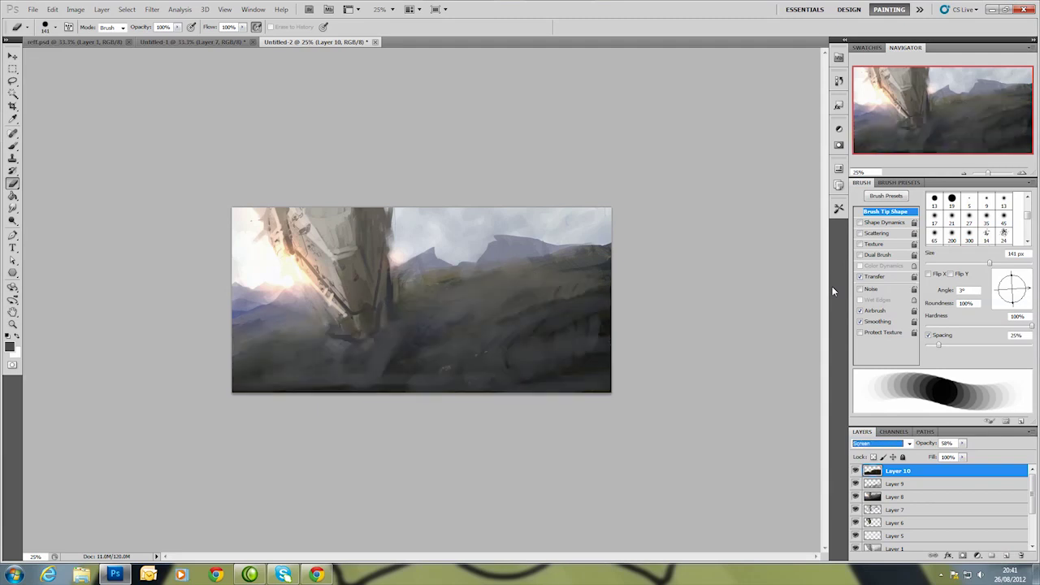
key(Down)
key(Down)
key(Down)
key(Down)
key(Down)
key(Down)
key(Down)
key(Down)
key(Down)
key(Down)
key(Down)
key(Down)
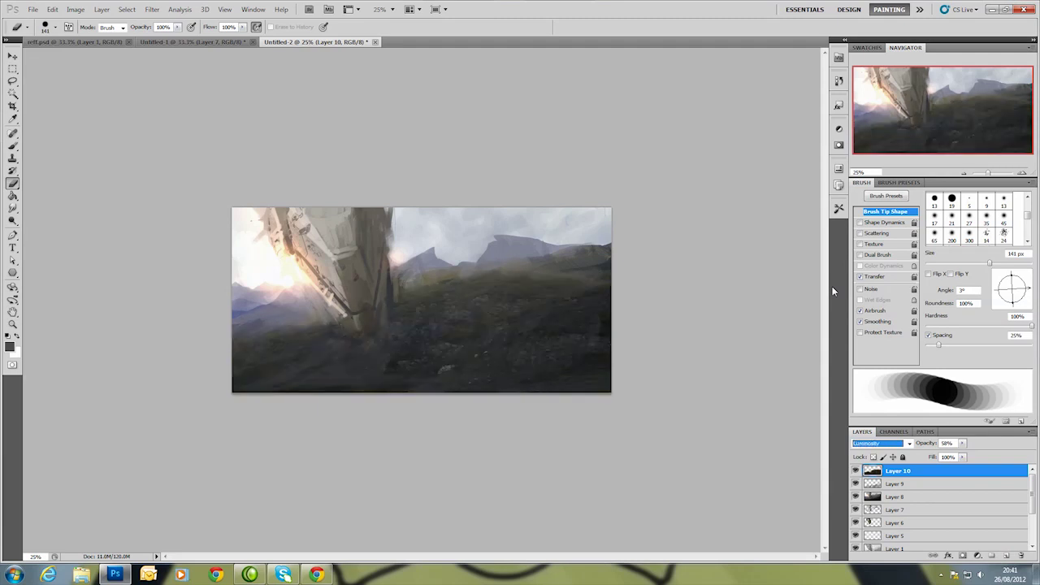
click(908, 442)
click(881, 166)
click(269, 326)
Add empty Layer 11 for details and set a 17 px brush.
click(1007, 556)
key(b)
right_click(446, 297)
key(Return)
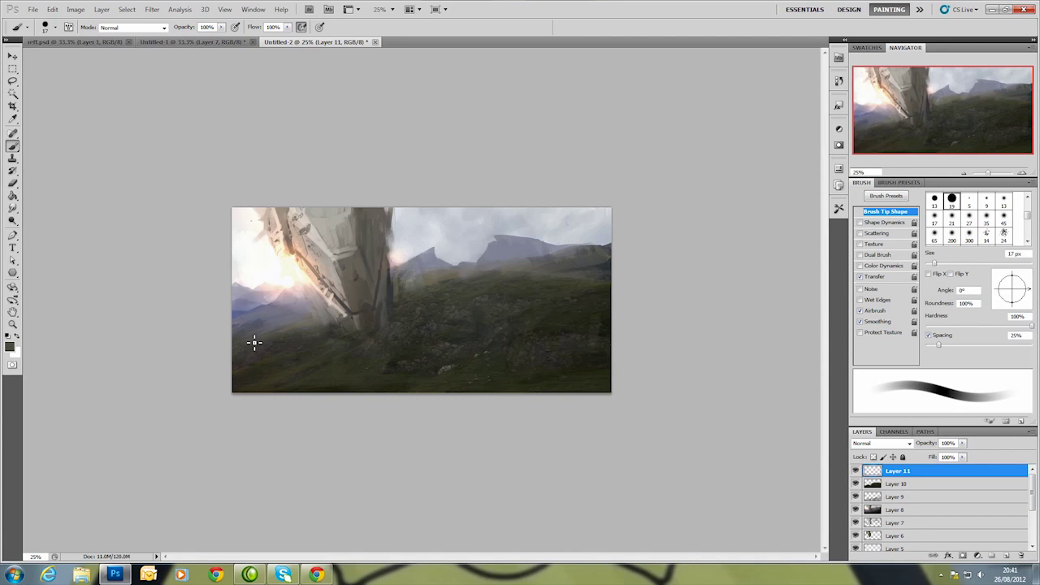
With a 33 px brush, paint dark strokes straightening the ship's right edge.
right_click(335, 325)
text(33)
key(Return)
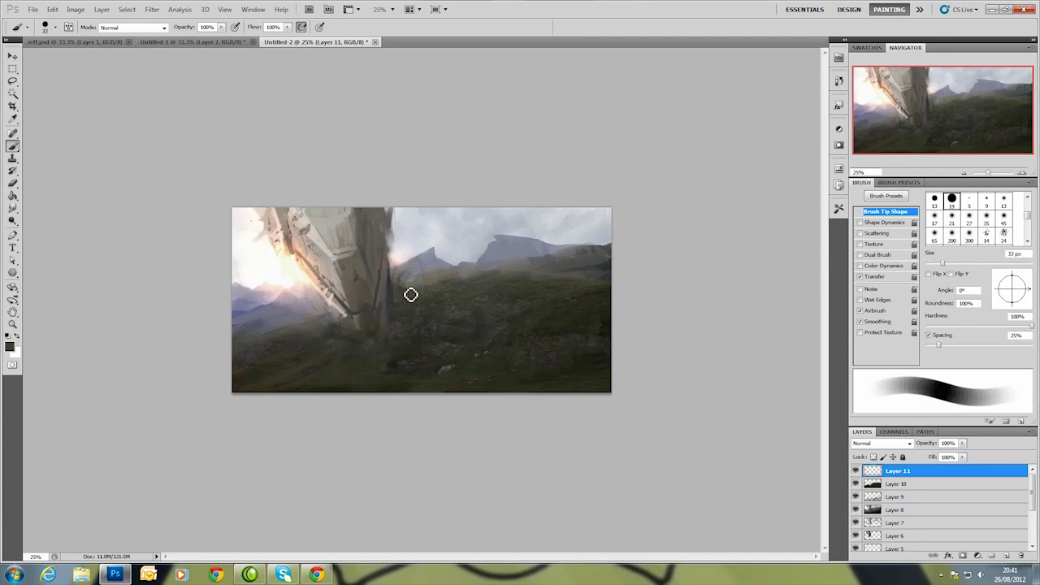
drag(410, 294, 384, 229)
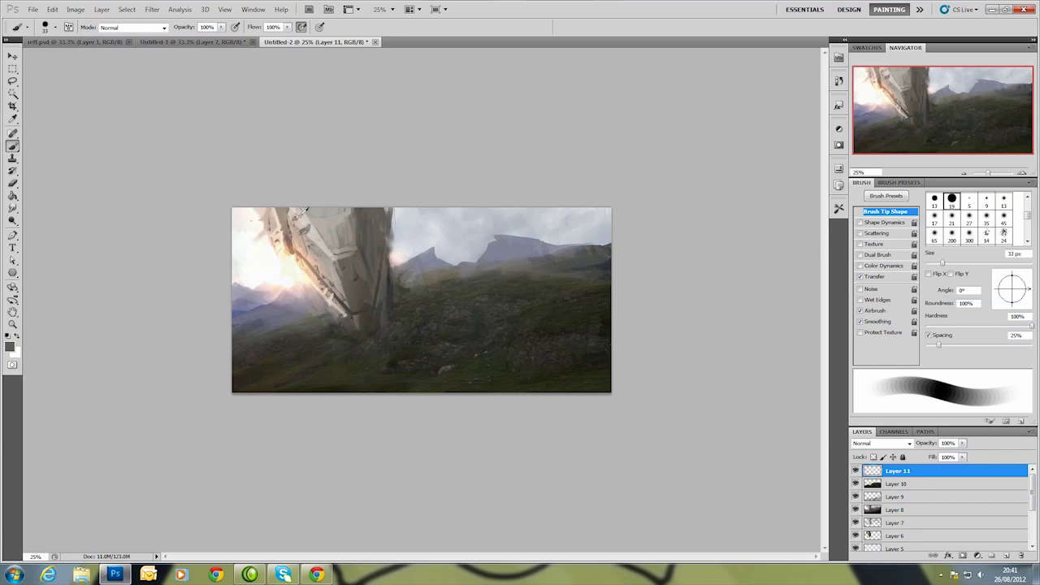
drag(376, 221, 386, 262)
Sample darker greys from the ship and drop the brush to 12 px.
alt+click(372, 213)
alt+click(360, 248)
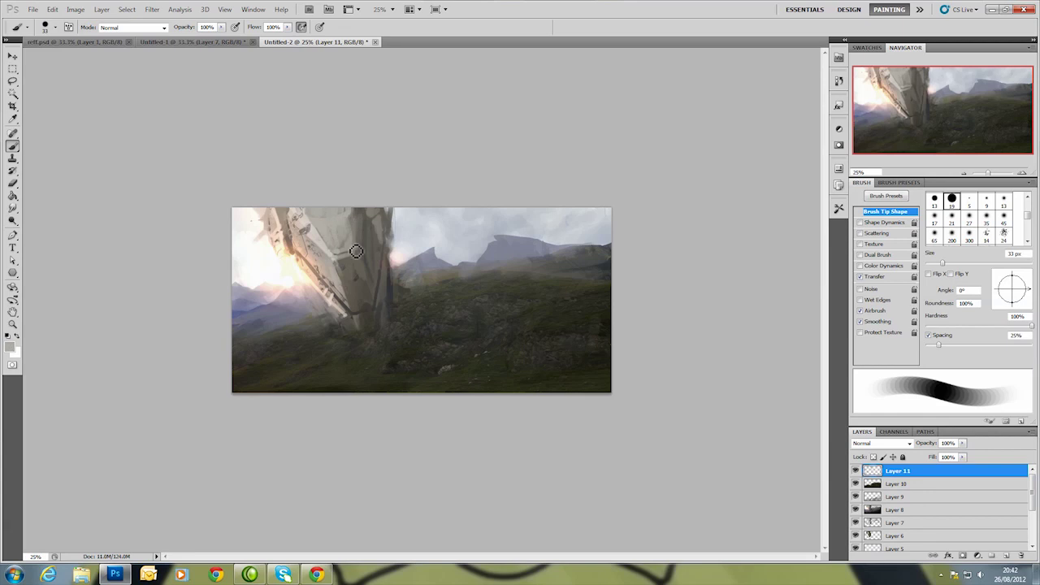
alt+click(315, 251)
alt+click(361, 279)
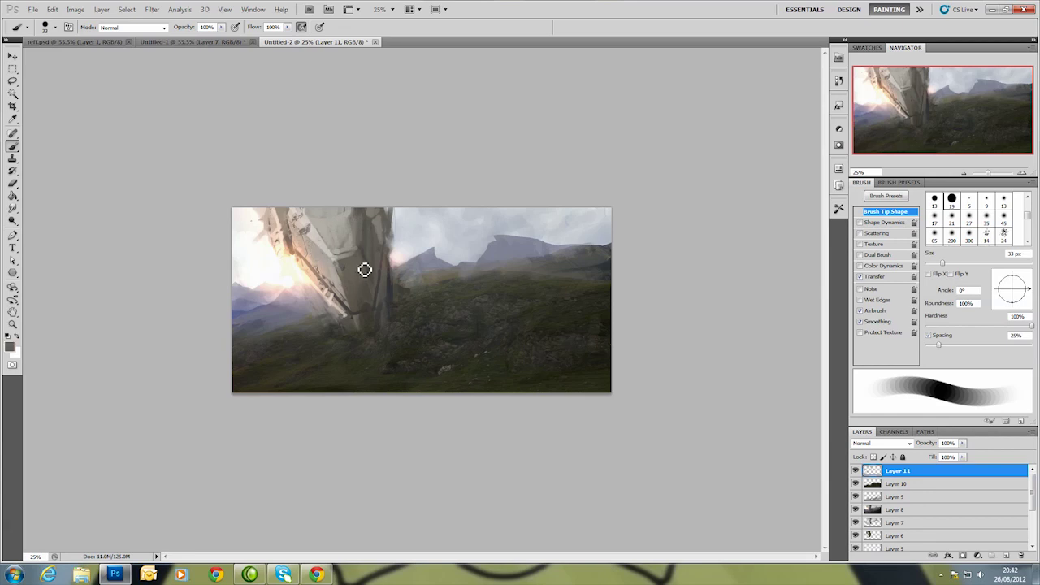
right_click(349, 319)
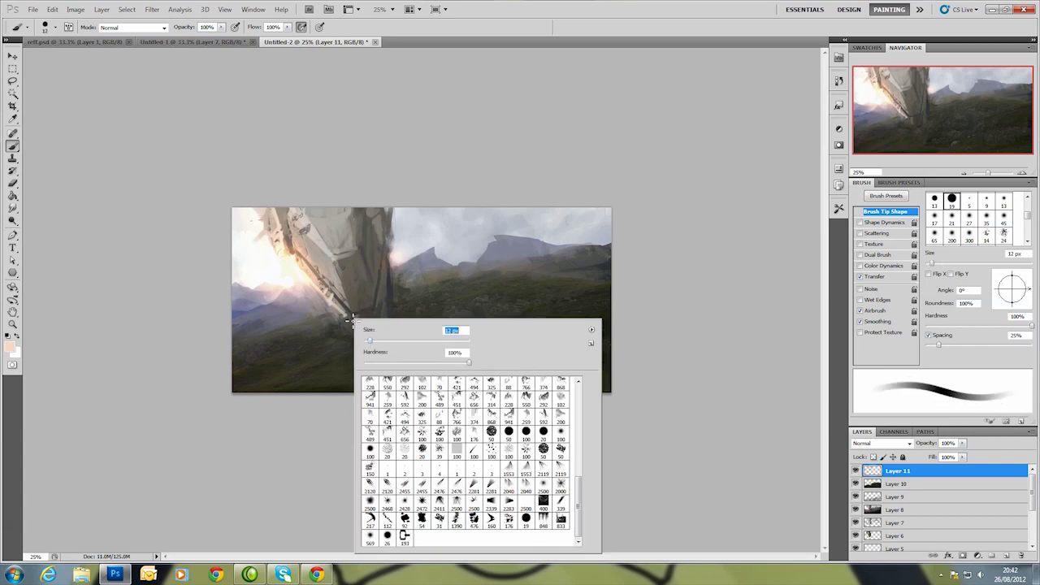
text(12)
key(Return)
Try 37 px and 11 px brushes, flatten the tip at 112°, and settle on 25 px.
right_click(350, 314)
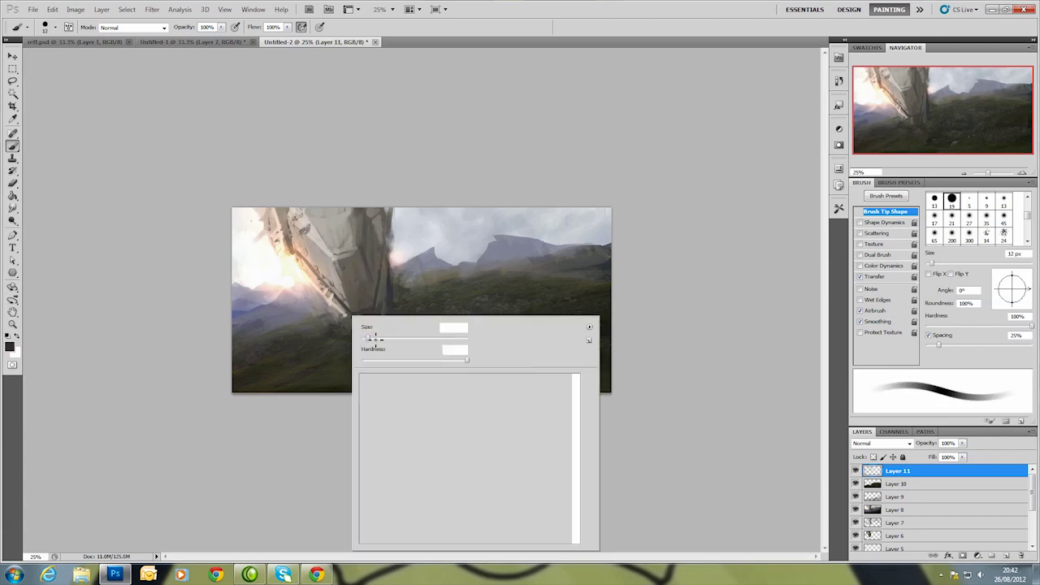
text(37)
key(Return)
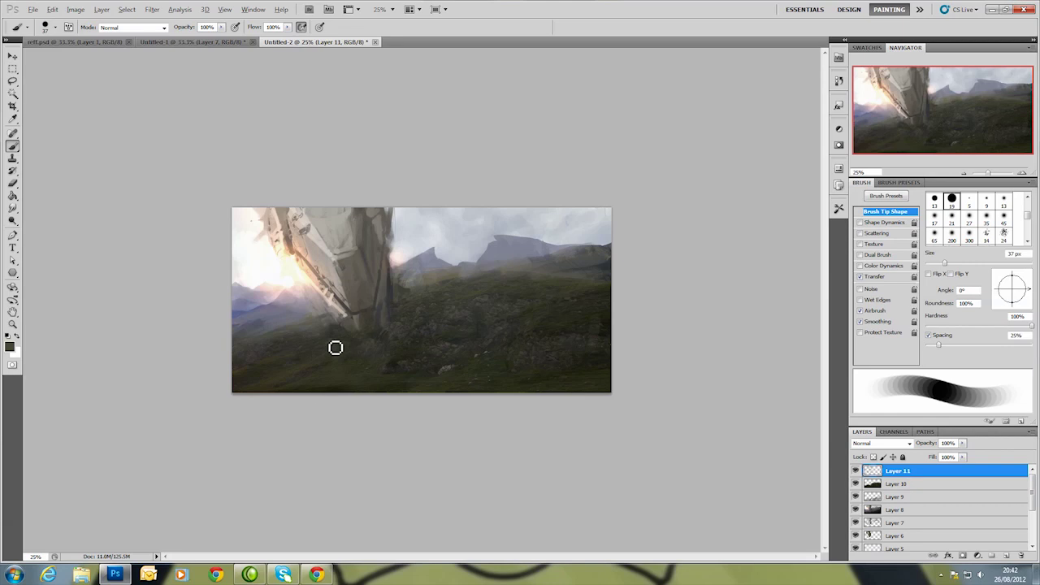
right_click(340, 324)
text(11)
key(Return)
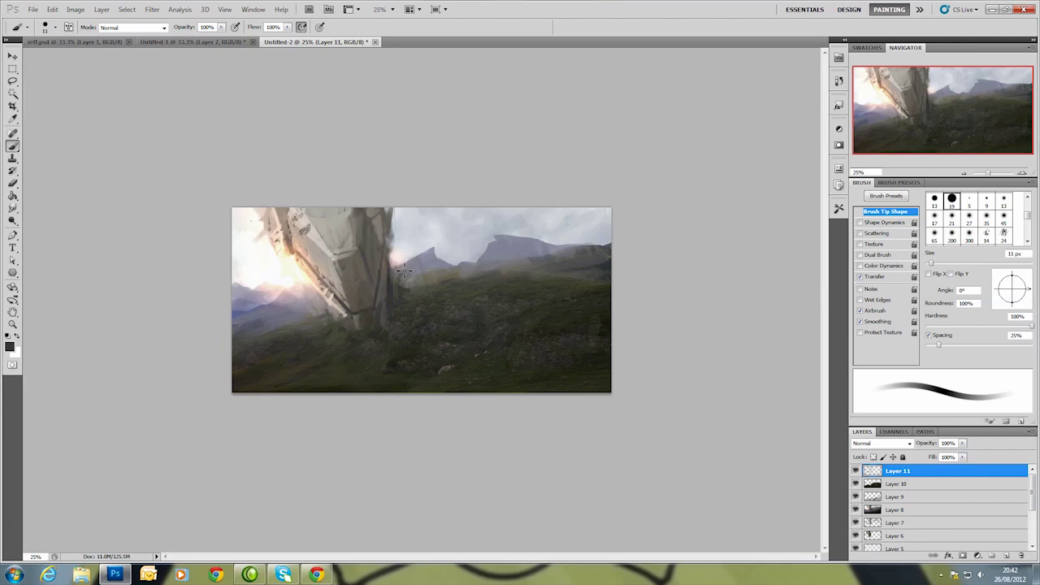
mouse_move(1026, 289)
mouse_down()
mouse_move(1005, 273)
mouse_move(1014, 288)
mouse_up()
right_click(406, 300)
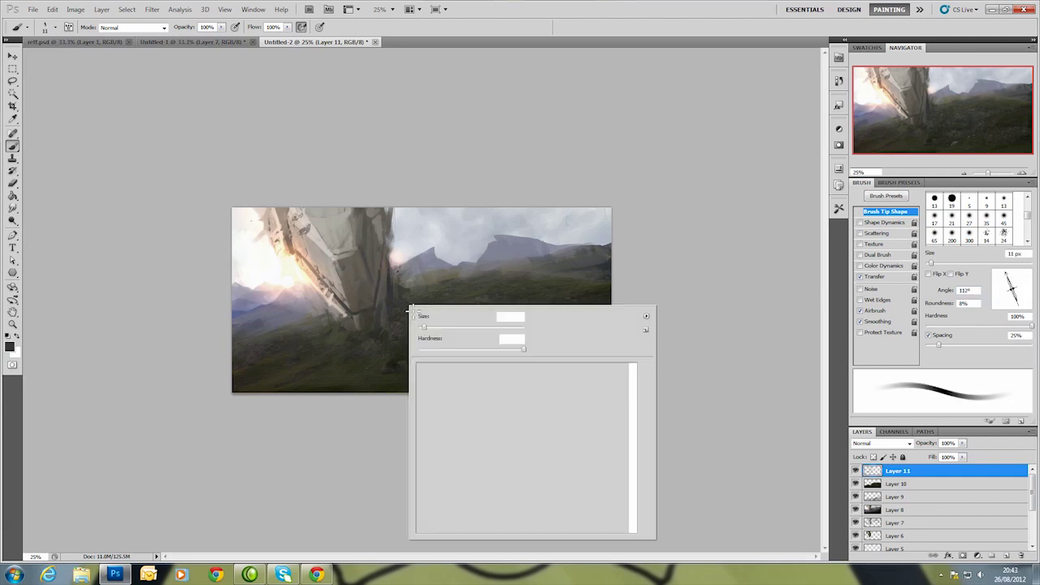
text(25)
key(Return)
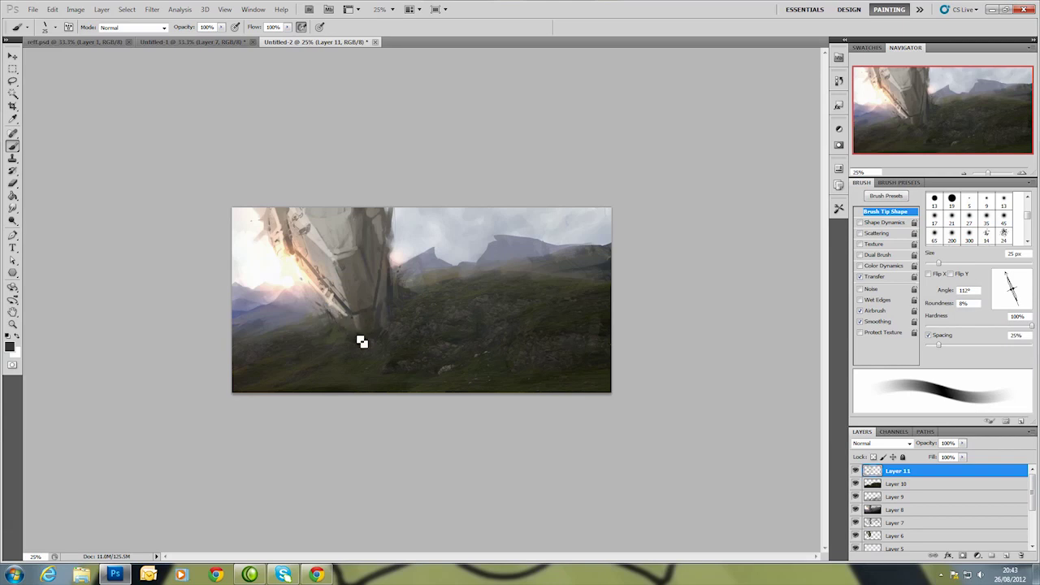
Sample colours near the ship and repaint the structure's base where it meets the ground.
alt+click(296, 317)
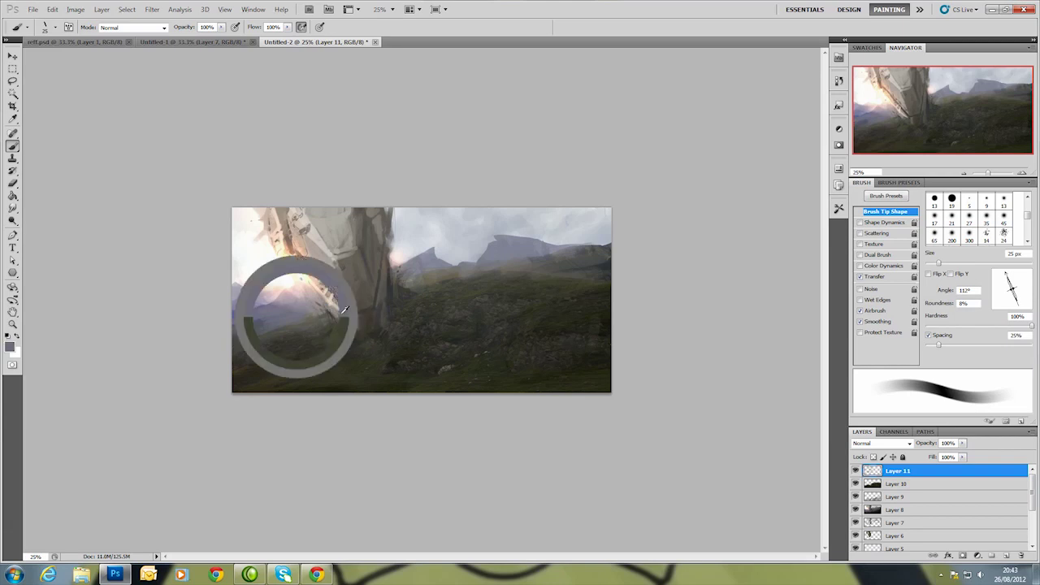
alt+click(355, 342)
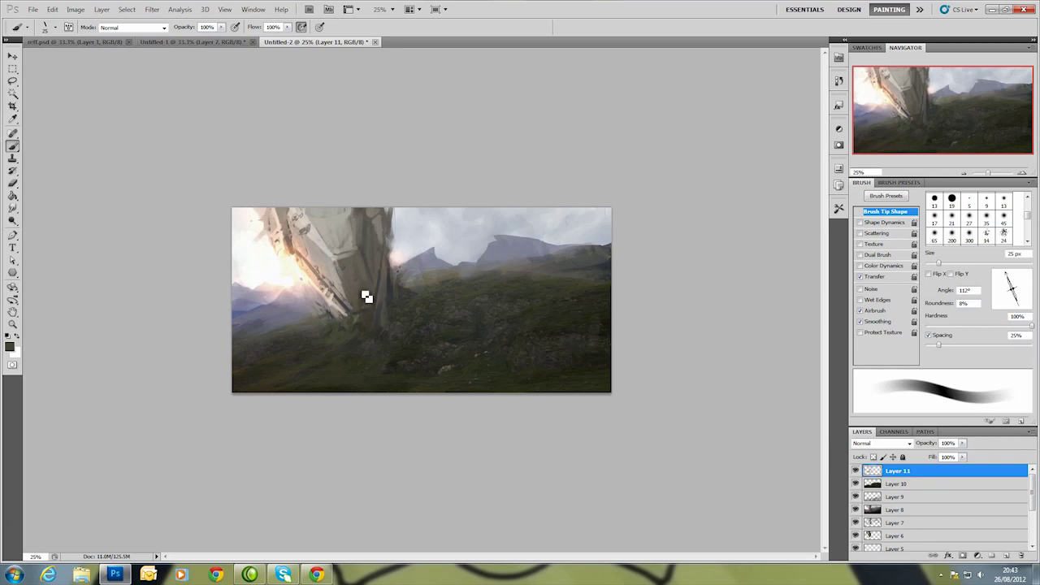
alt+click(368, 307)
drag(325, 317, 317, 305)
Sample light pinkish, dark grey and hull tones for further base painting.
alt+click(297, 293)
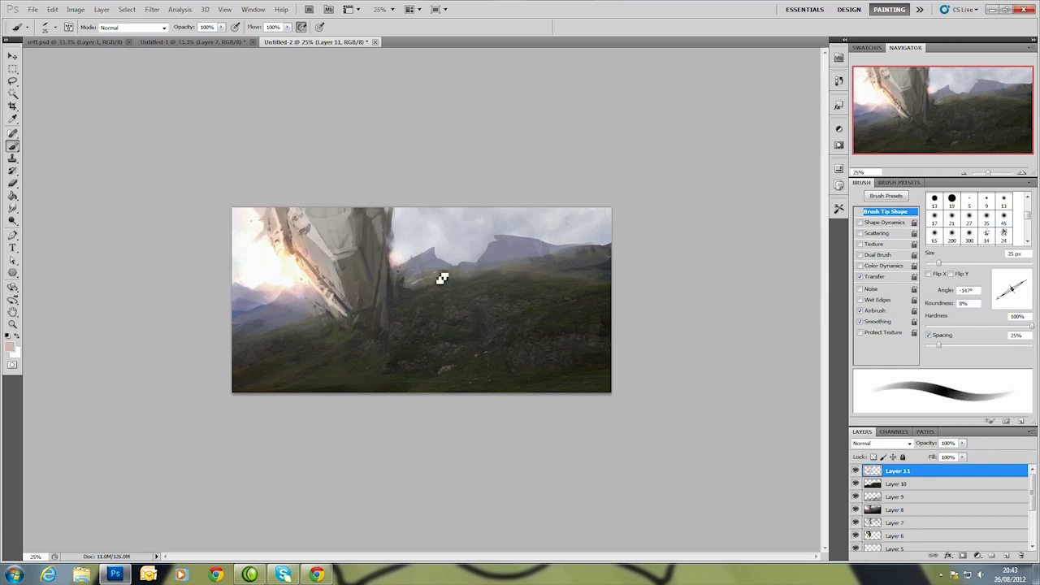
alt+click(430, 281)
alt+click(319, 317)
alt+click(315, 223)
alt+click(356, 218)
Set the foreground colour to a dark green-grey in the Color Picker.
alt+click(349, 254)
click(9, 347)
click(493, 419)
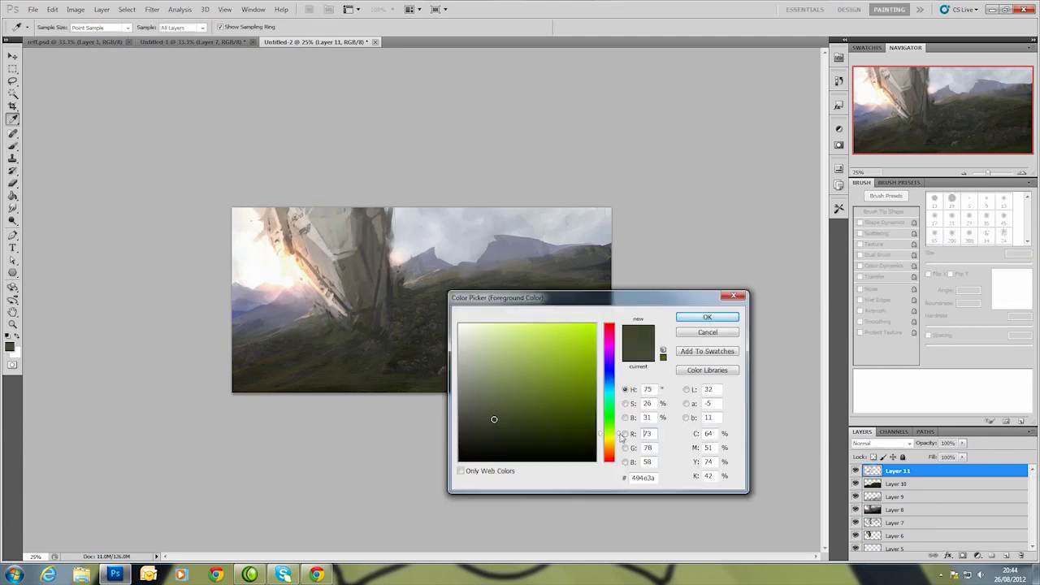
click(720, 316)
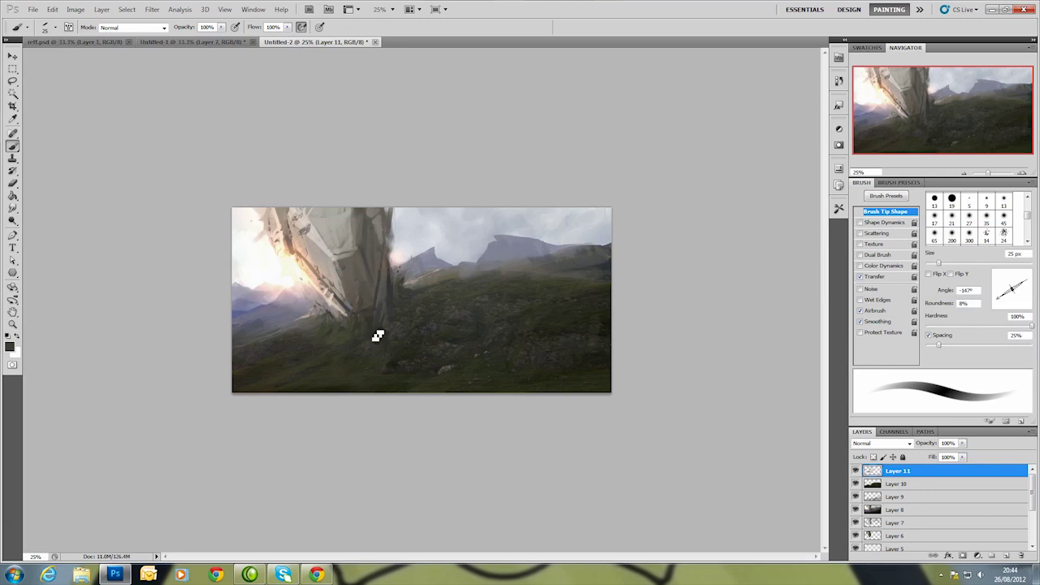
Sample peach, near-white, dark grey and bright tones from the hull.
alt+click(307, 235)
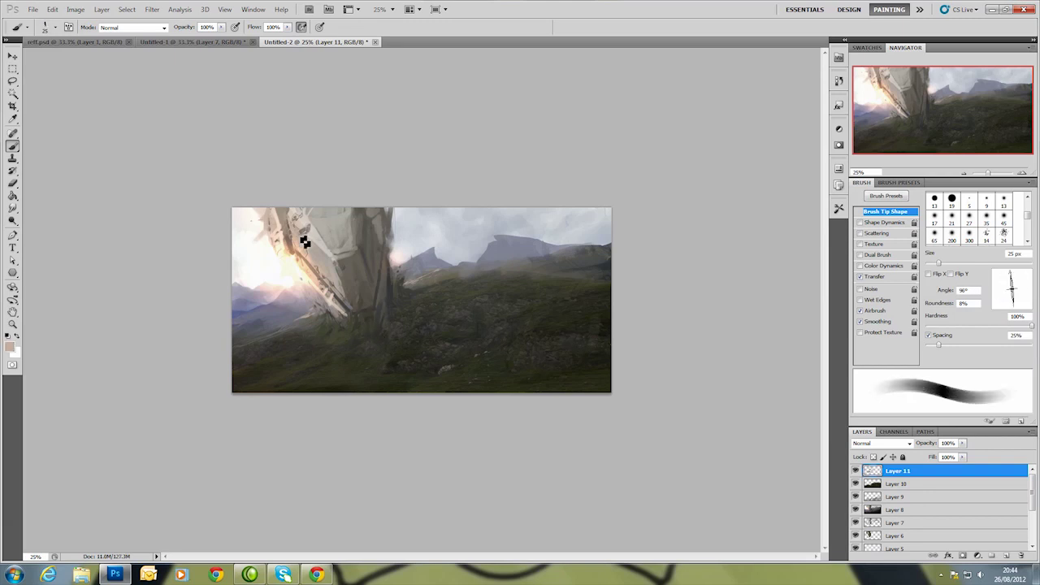
alt+click(309, 230)
alt+click(257, 217)
alt+click(341, 280)
alt+click(354, 285)
alt+click(340, 252)
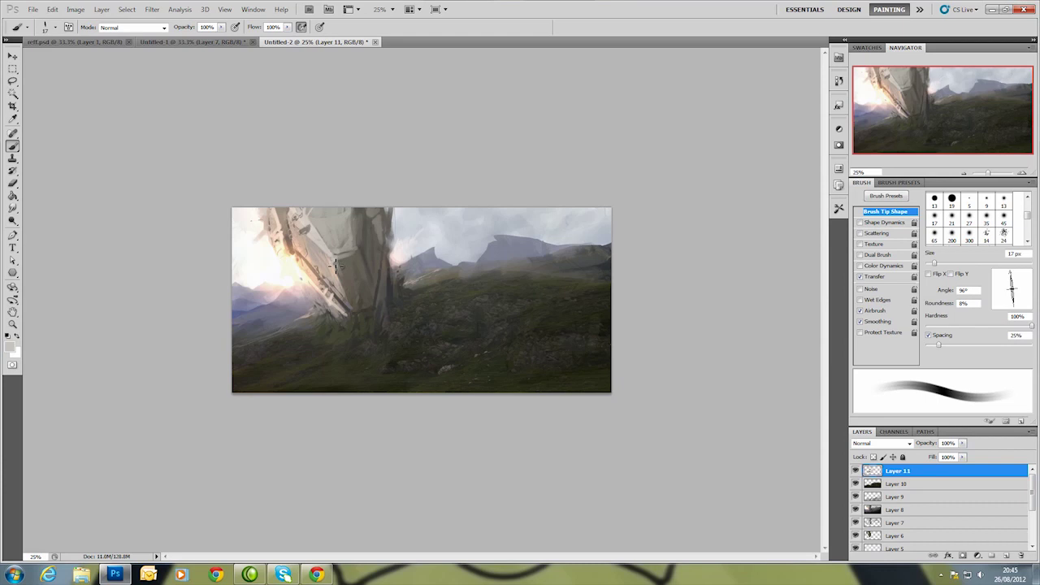
alt+click(405, 254)
Paint a light beige highlight along the hull edge with a 38 px brush.
right_click(312, 230)
alt+click(306, 237)
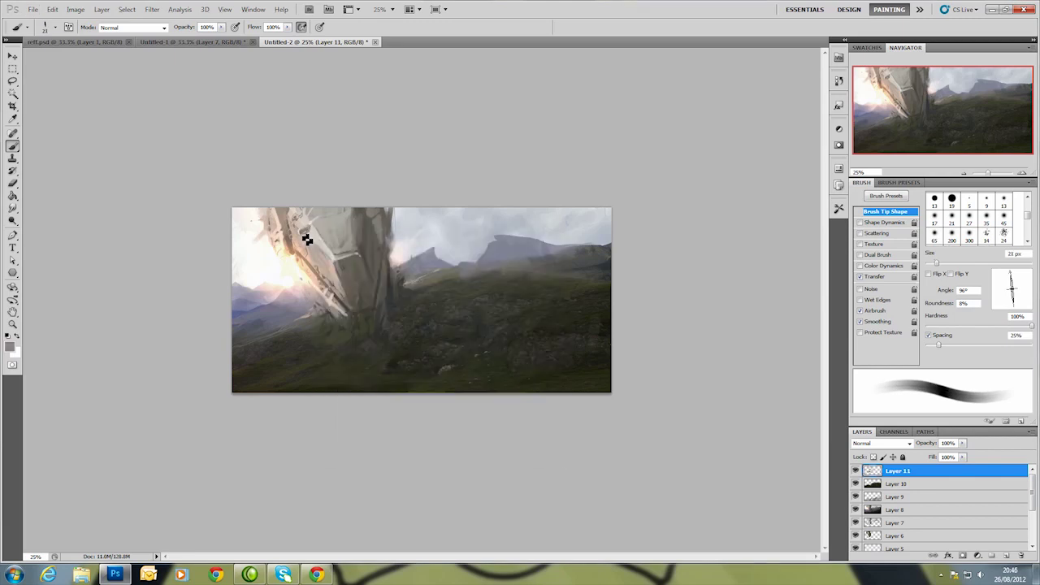
alt+click(269, 227)
right_click(406, 240)
drag(455, 249, 479, 249)
key(Return)
drag(401, 252, 394, 227)
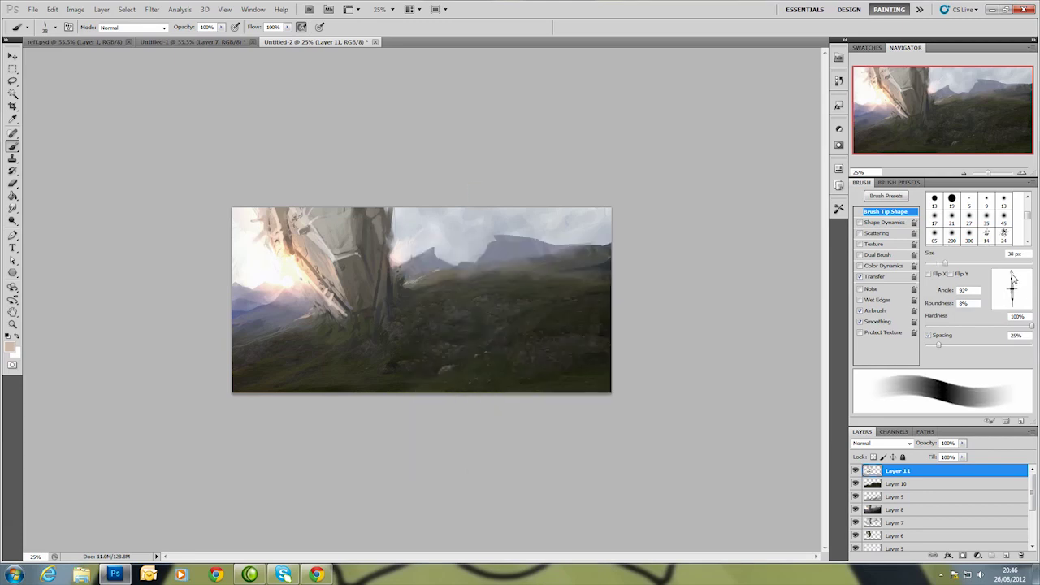
Paint a soft glow beside the structure's right edge with a 39 px brush, then add a layer.
right_click(403, 289)
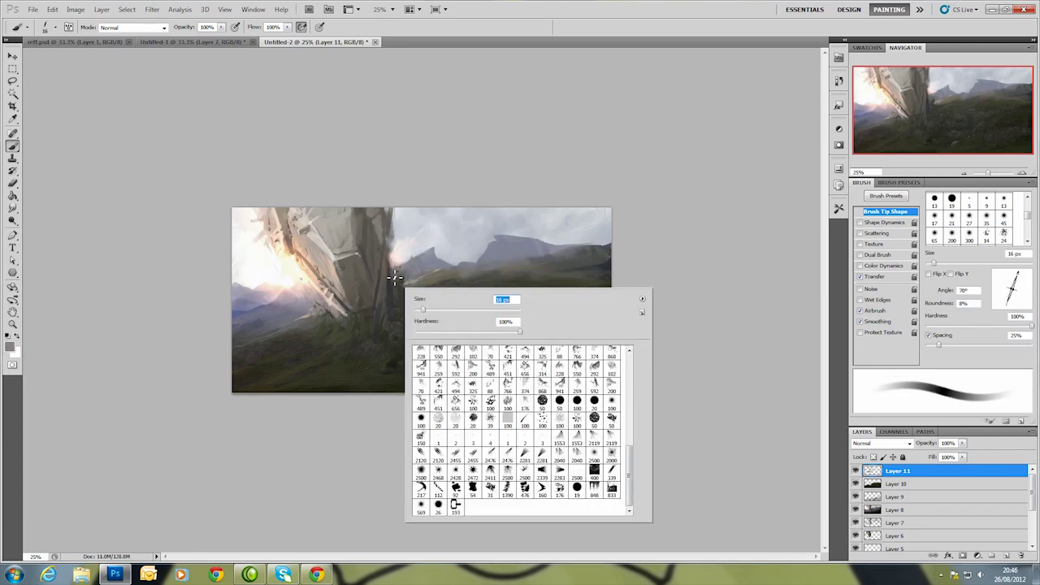
key(Return)
click(855, 471)
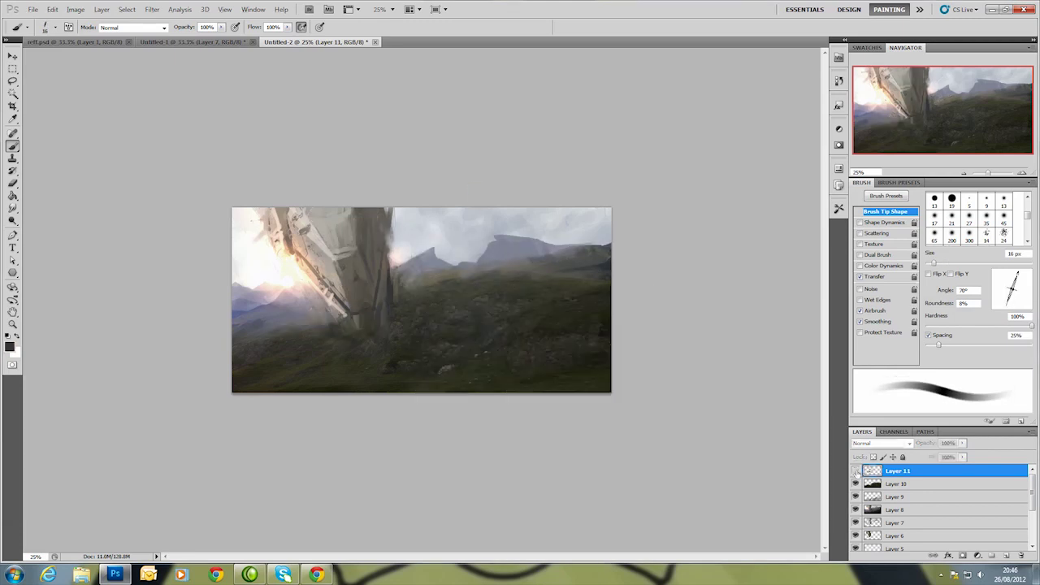
right_click(392, 276)
key(Return)
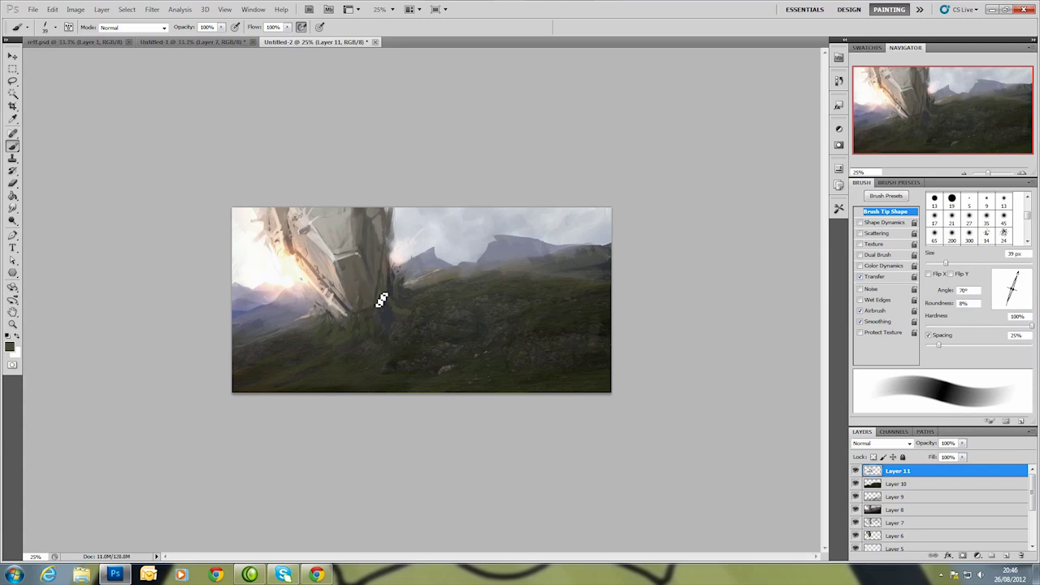
click(383, 301)
click(328, 317)
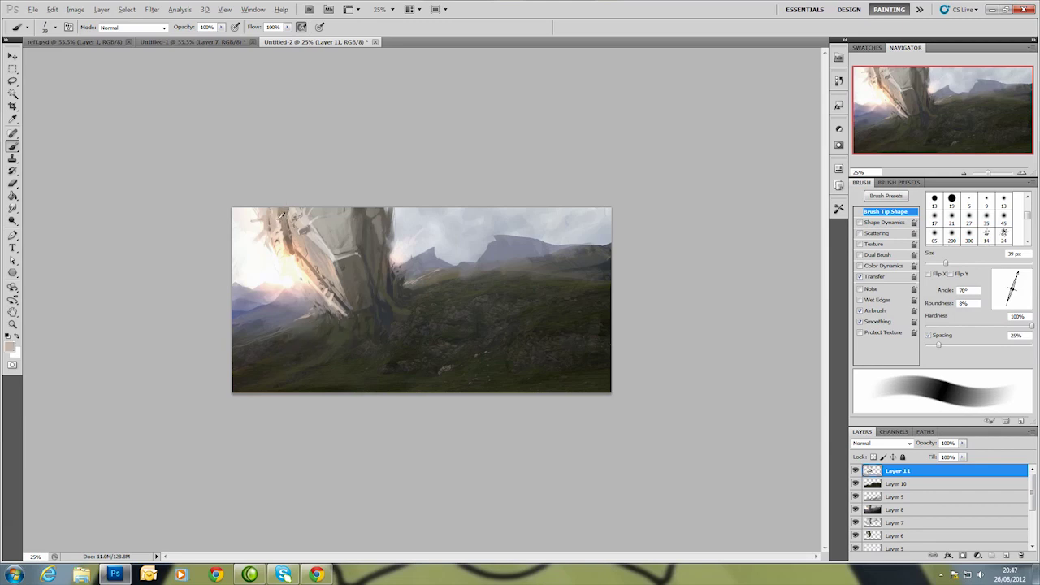
alt+click(282, 218)
click(1006, 556)
Fill Layer 12 with black, set it to Color mode for greyscale, and reselect Layer 11.
key(g)
click(395, 263)
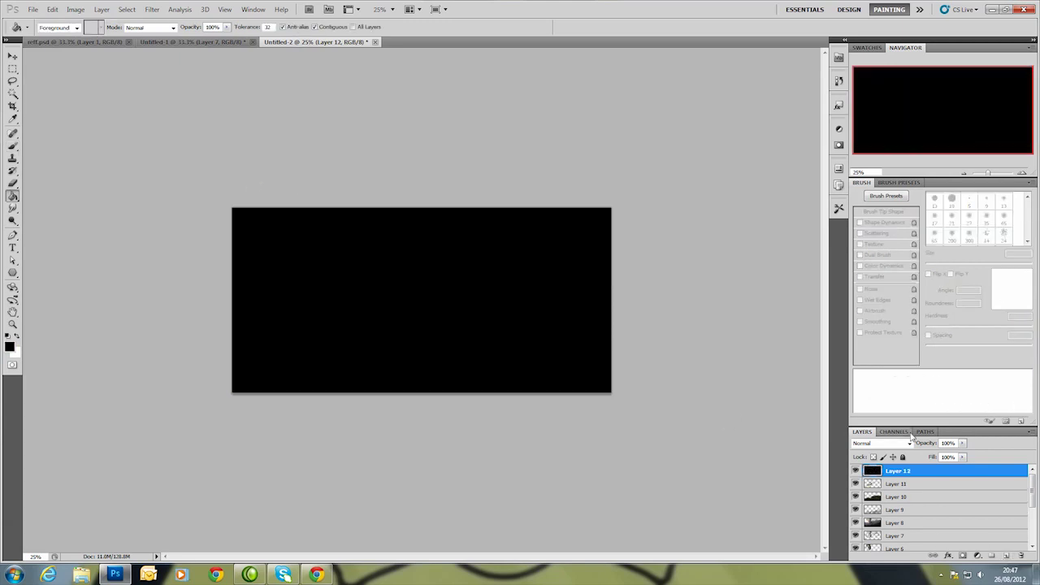
click(880, 443)
click(878, 436)
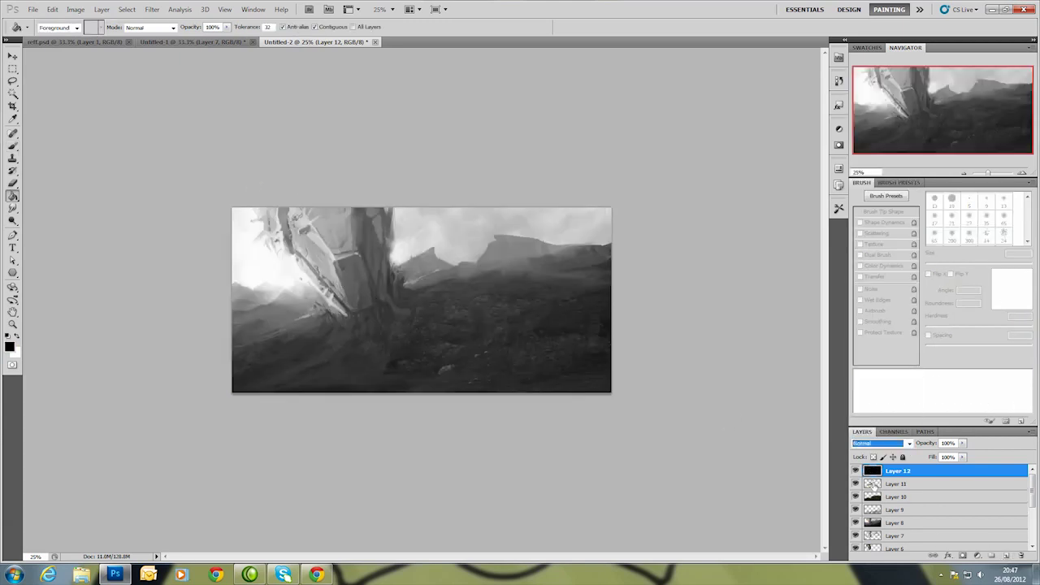
click(872, 483)
Airbrush soft mist over the rock pillar, sky and mountains, undoing the last slope stroke.
key(b)
right_click(488, 317)
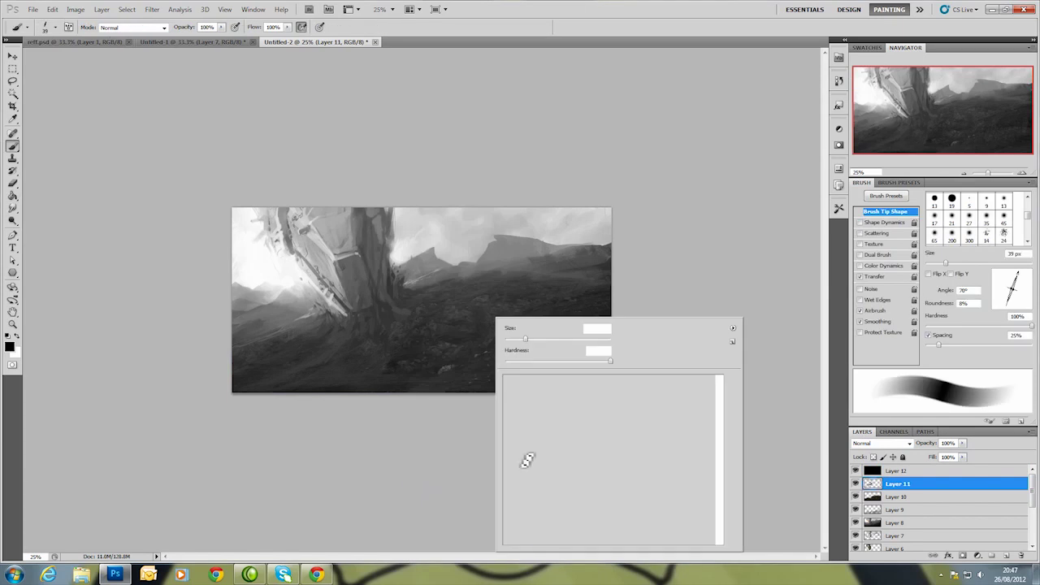
key(Escape)
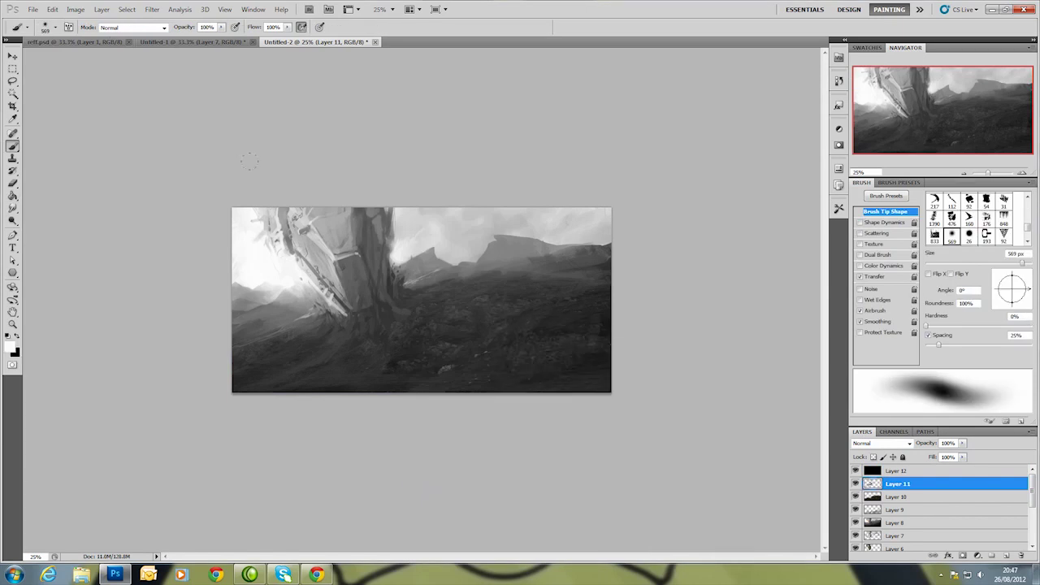
drag(366, 212, 384, 244)
drag(244, 308, 247, 341)
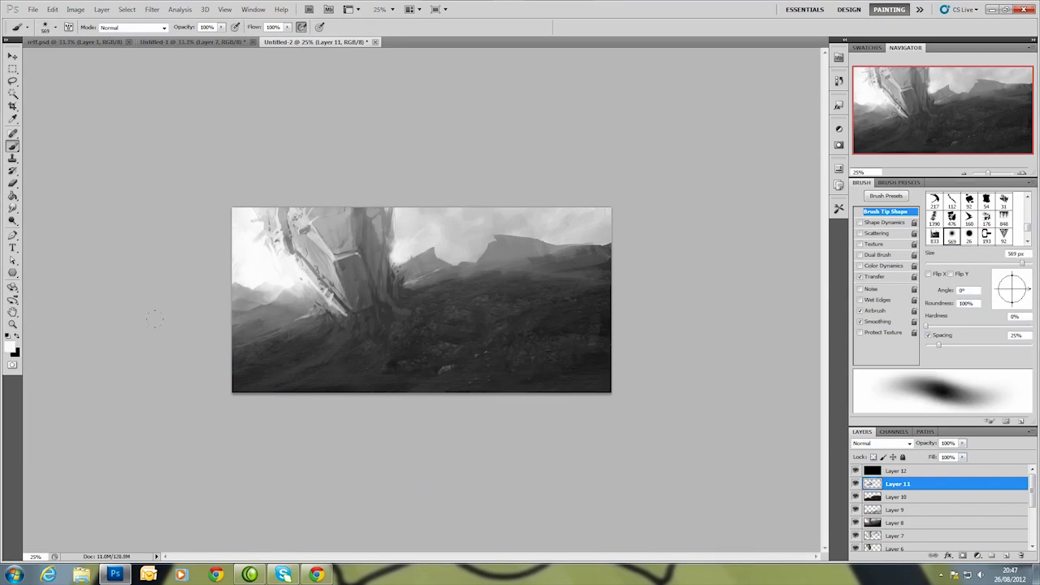
drag(654, 225, 487, 247)
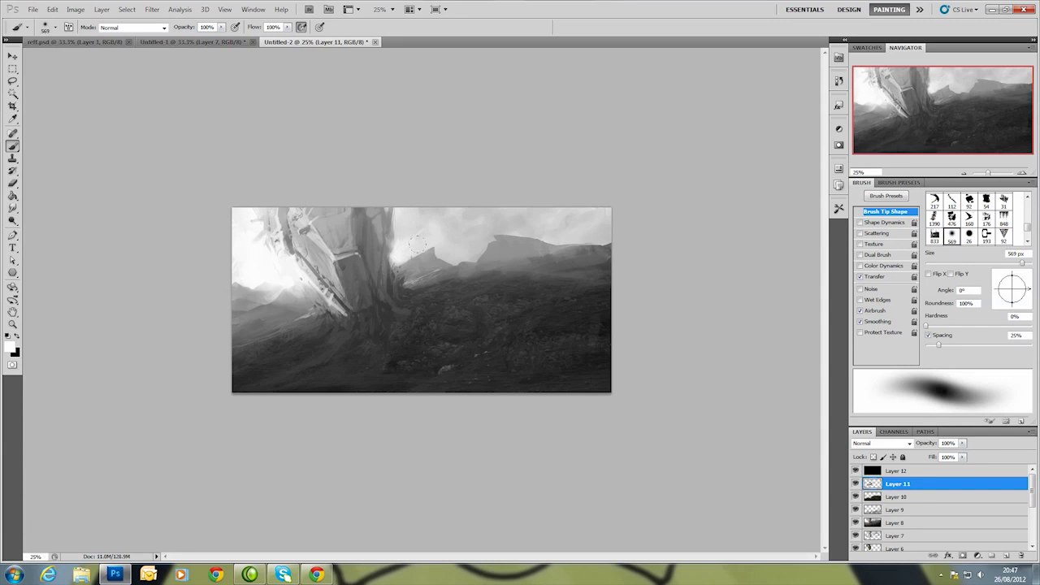
drag(417, 242, 439, 252)
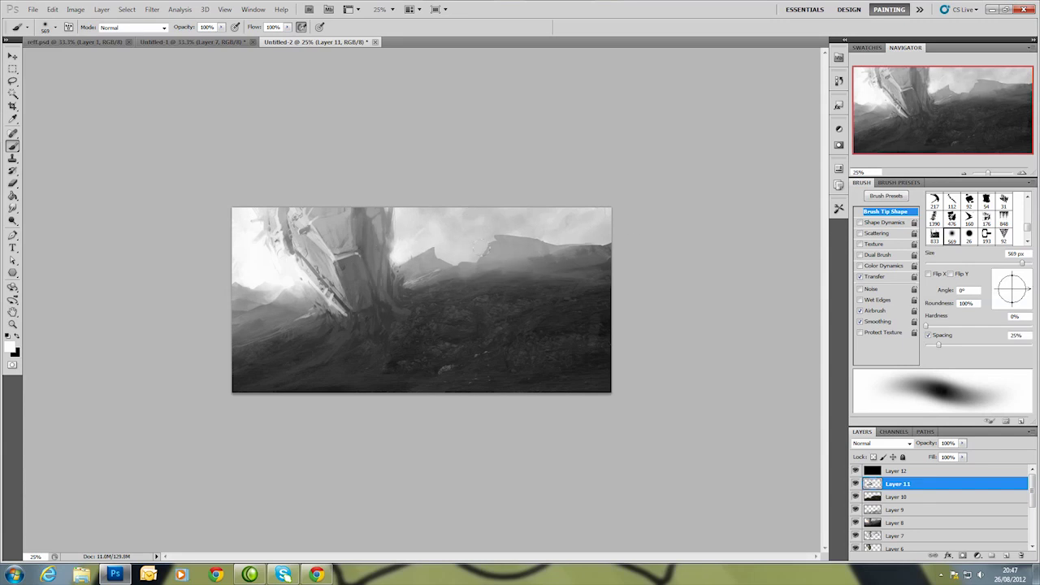
drag(577, 226, 603, 228)
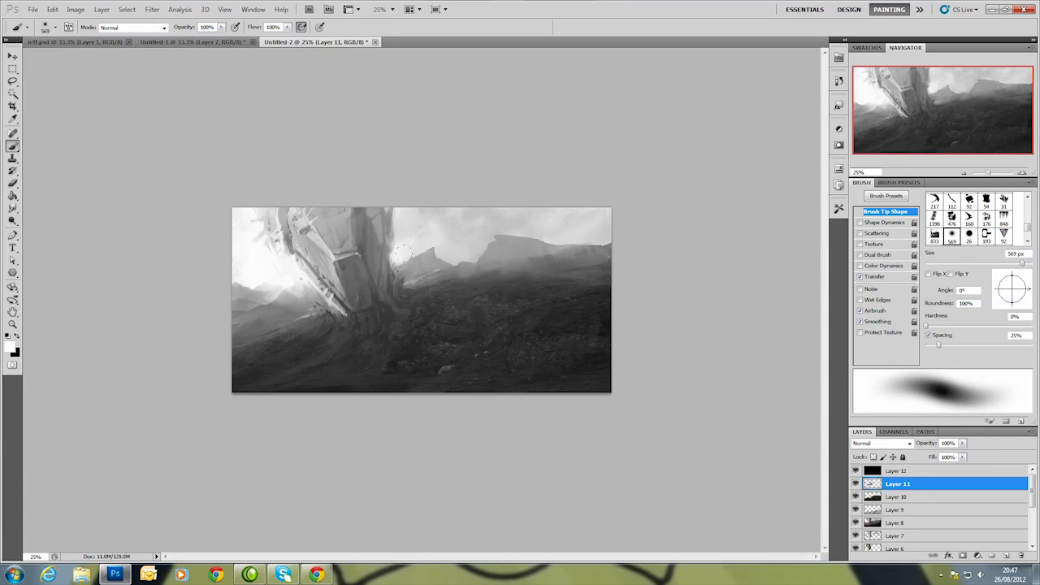
mouse_move(401, 253)
mouse_down()
mouse_move(536, 272)
mouse_move(435, 308)
mouse_up()
drag(575, 253, 614, 294)
key(ctrl+z)
key(ctrl+z)
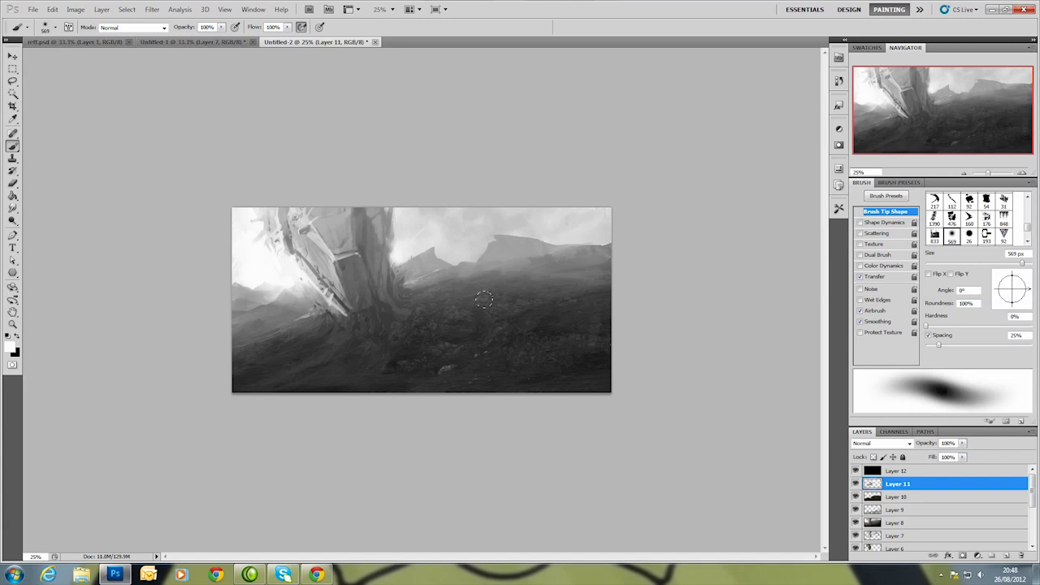
Hide the black Layer 12 to restore colour and add Layer 13.
click(854, 484)
click(855, 483)
right_click(557, 296)
key(e)
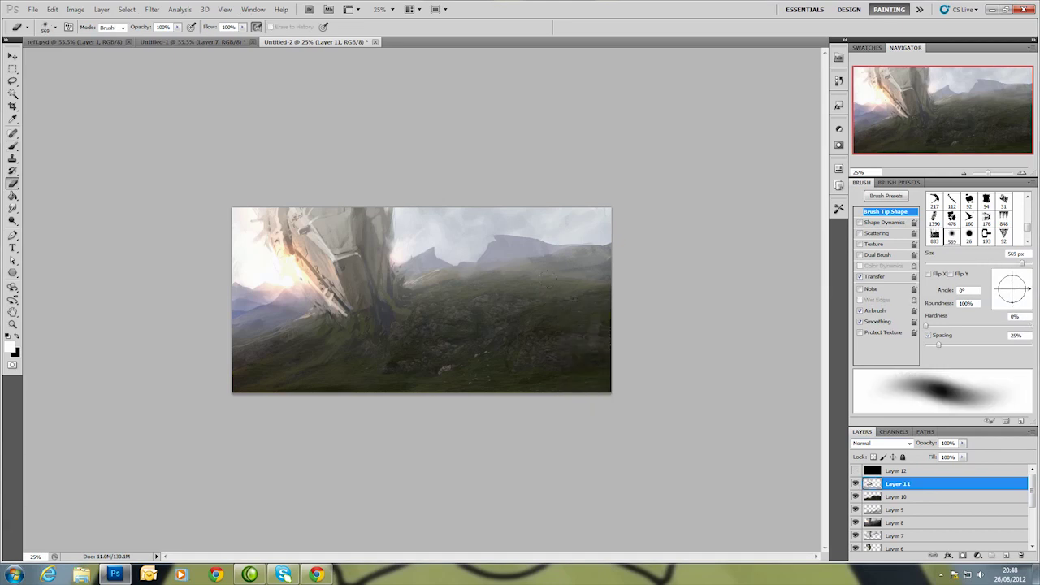
click(1006, 556)
Lasso the band beneath the distant ridge and paint the ground there darker.
key(l)
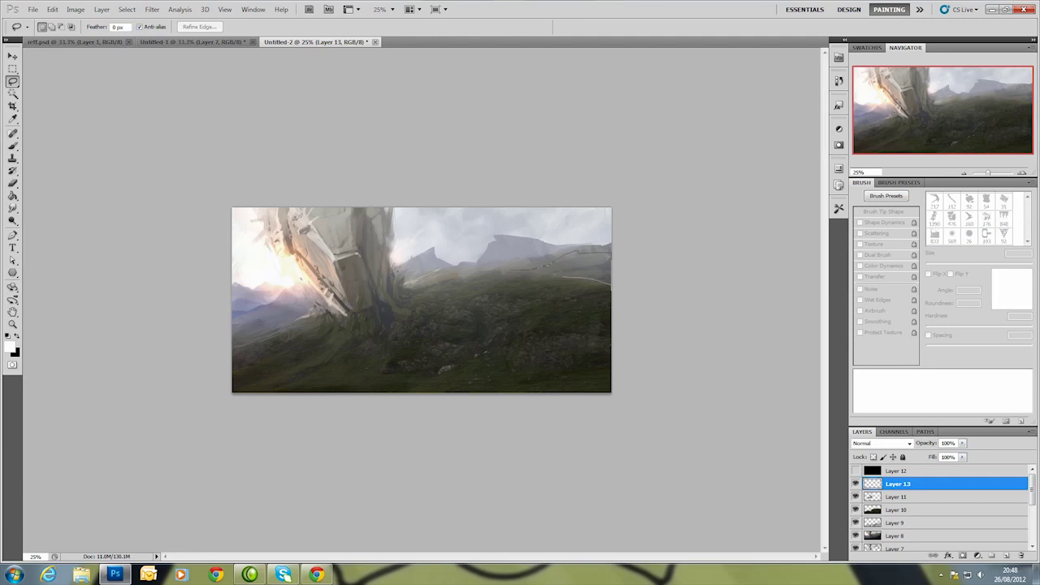
drag(499, 269, 465, 277)
key(b)
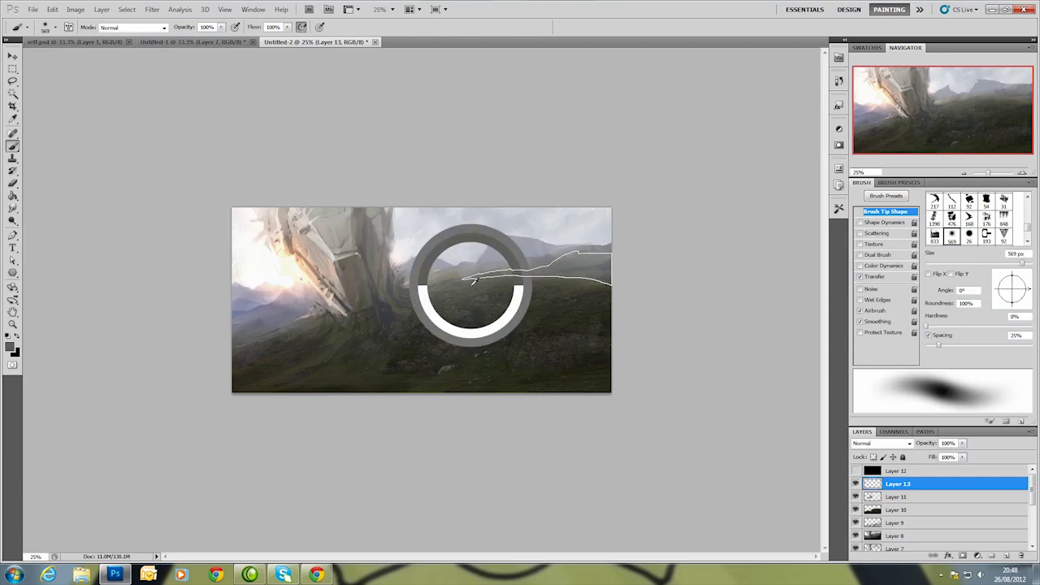
drag(480, 325, 569, 309)
key(ctrl+d)
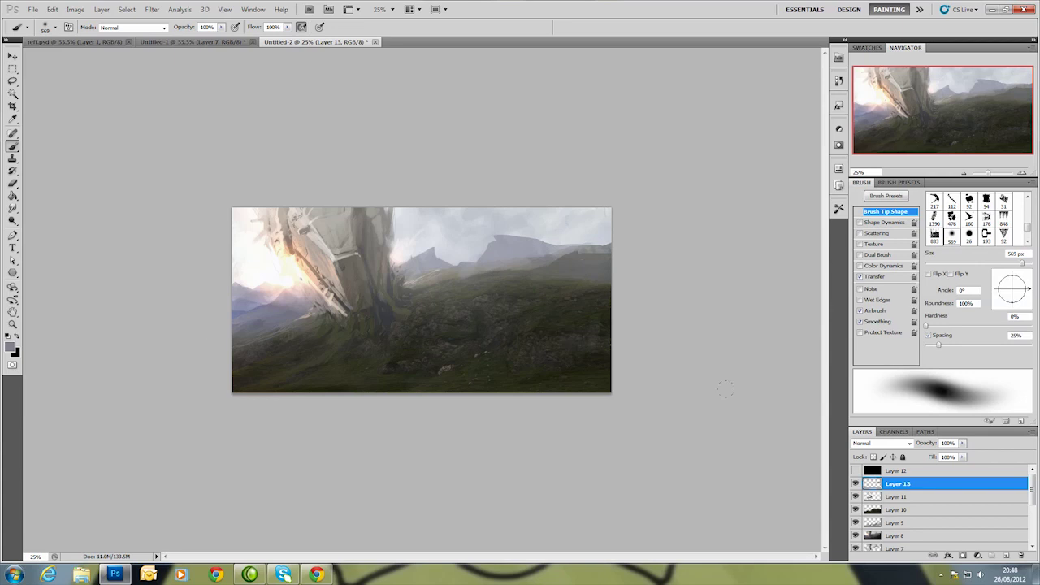
On new Layer 14, lasso the ridge band again and paint haze with a sampled colour.
key(ctrl+shift+alt+n)
key(l)
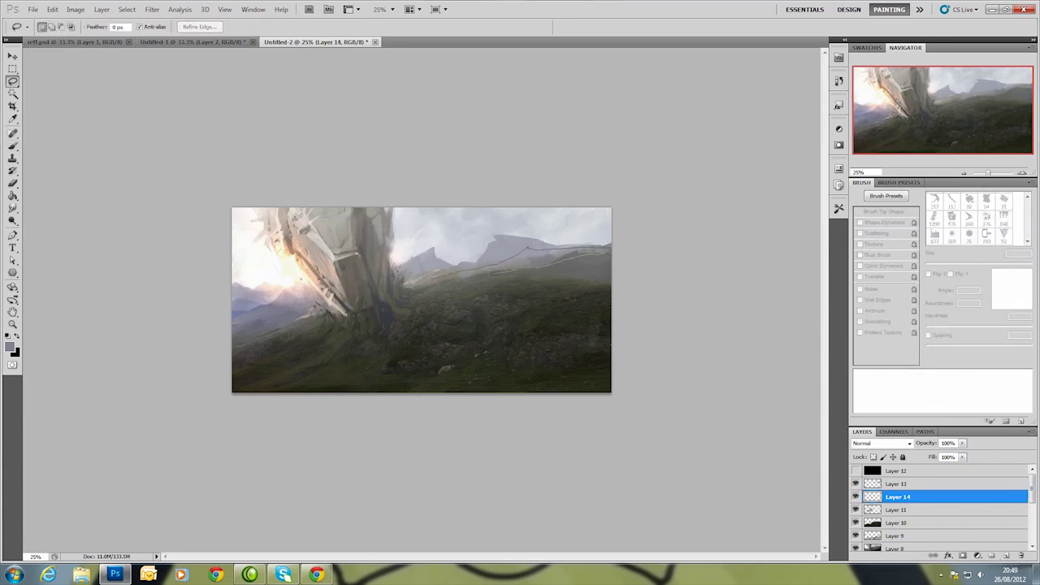
drag(582, 256, 418, 283)
key(b)
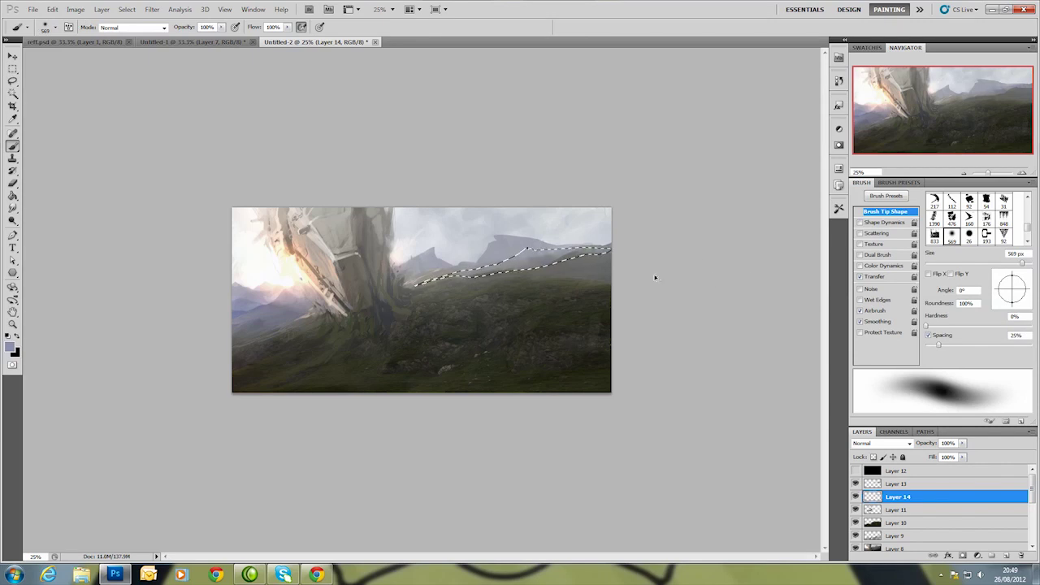
alt+click(267, 301)
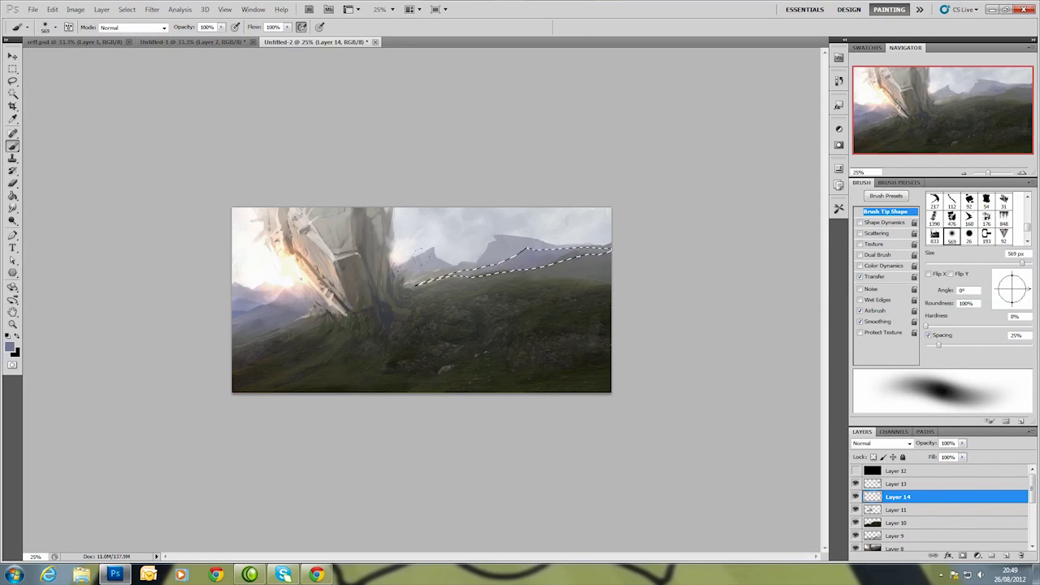
drag(376, 268, 645, 271)
key(ctrl+d)
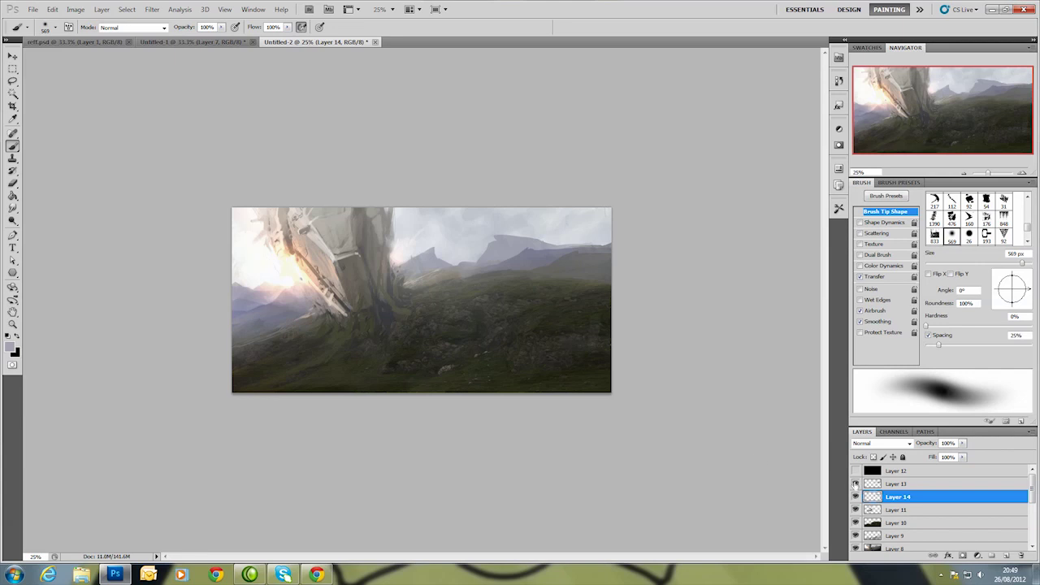
Add a new layer for debris and choose the 19 px hard round brush.
click(1006, 556)
right_click(541, 505)
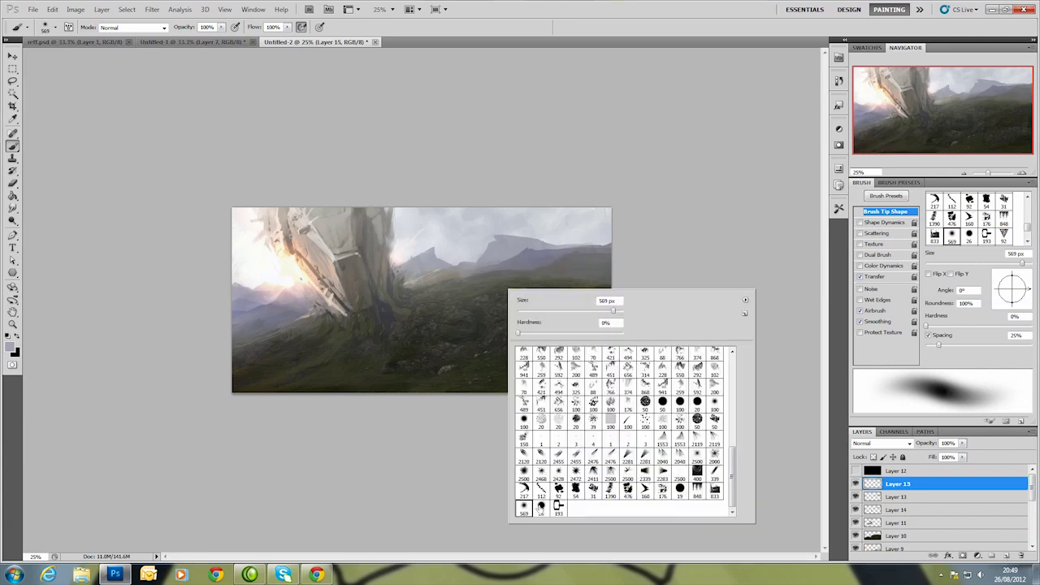
click(680, 487)
click(661, 260)
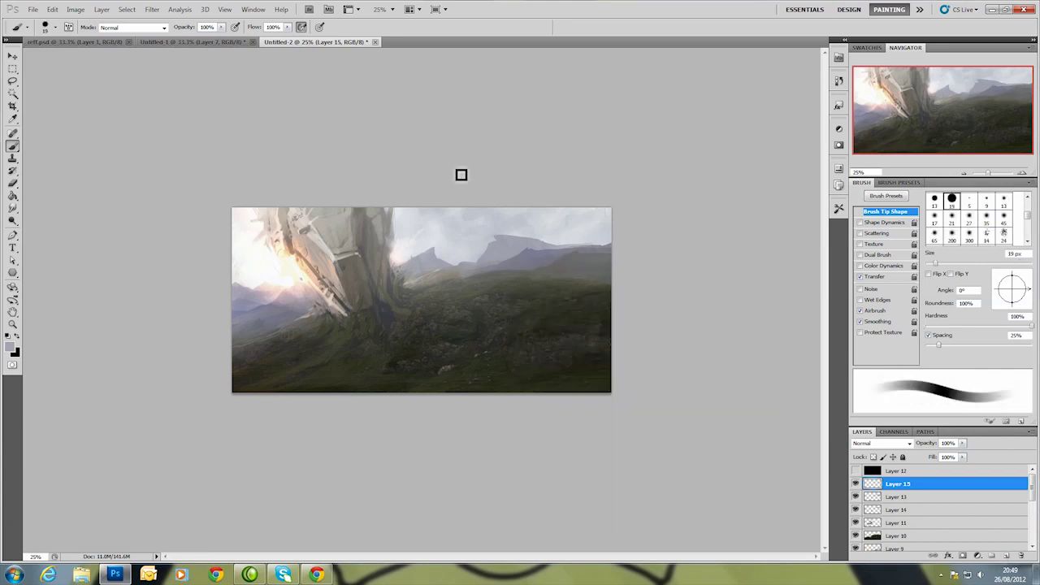
Lasso a spike beside the structure, set the brush to 125 px, then undo the dark spike.
key(l)
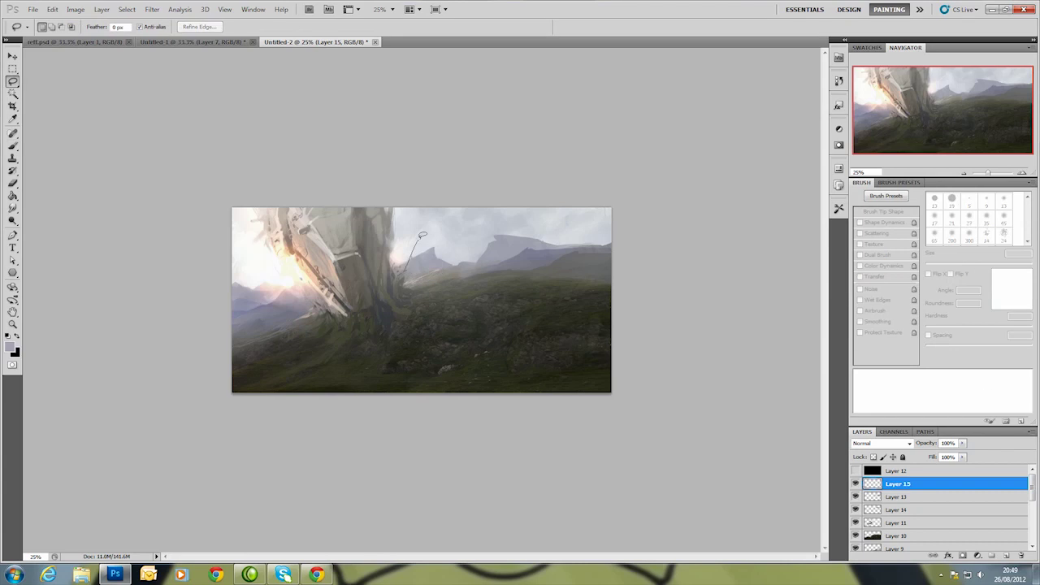
mouse_move(410, 303)
mouse_down()
mouse_move(399, 256)
mouse_move(407, 232)
mouse_up()
key(b)
right_click(395, 297)
text(125)
key(Return)
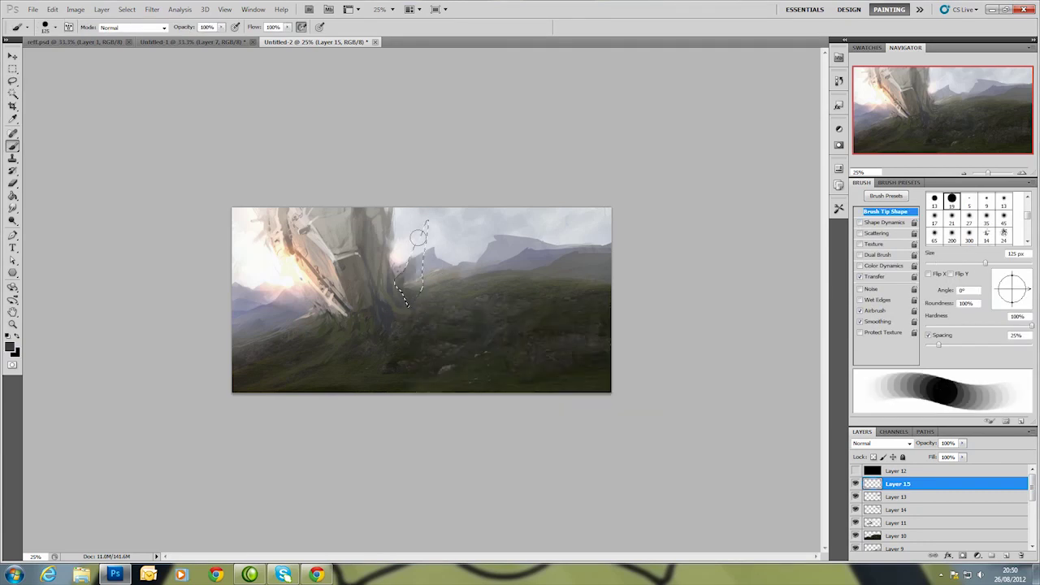
key(ctrl+alt+z)
key(ctrl+alt+z)
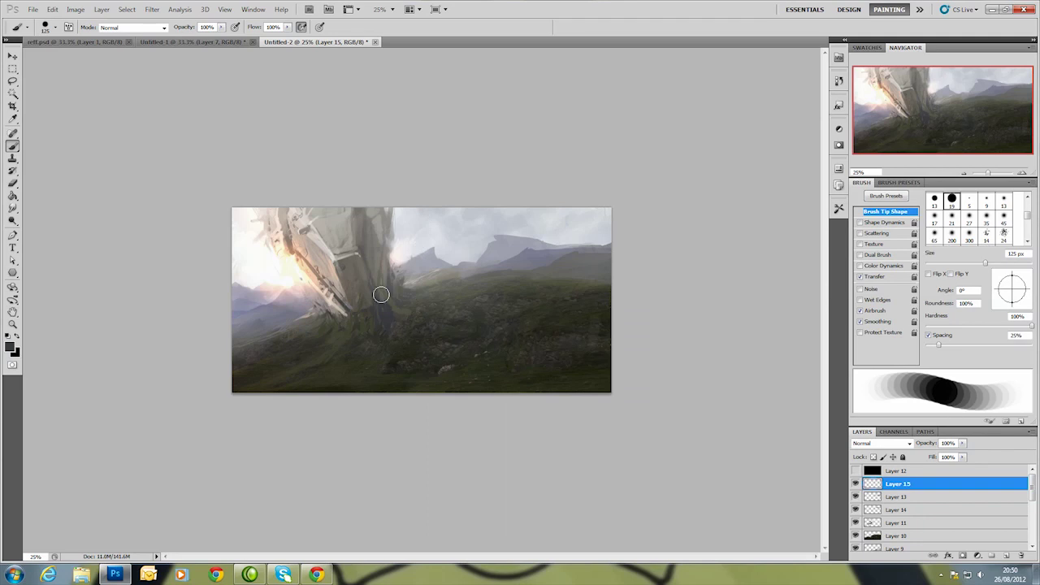
Lasso a tall shard right of the structure and fill it with a sampled lighter grey.
key(l)
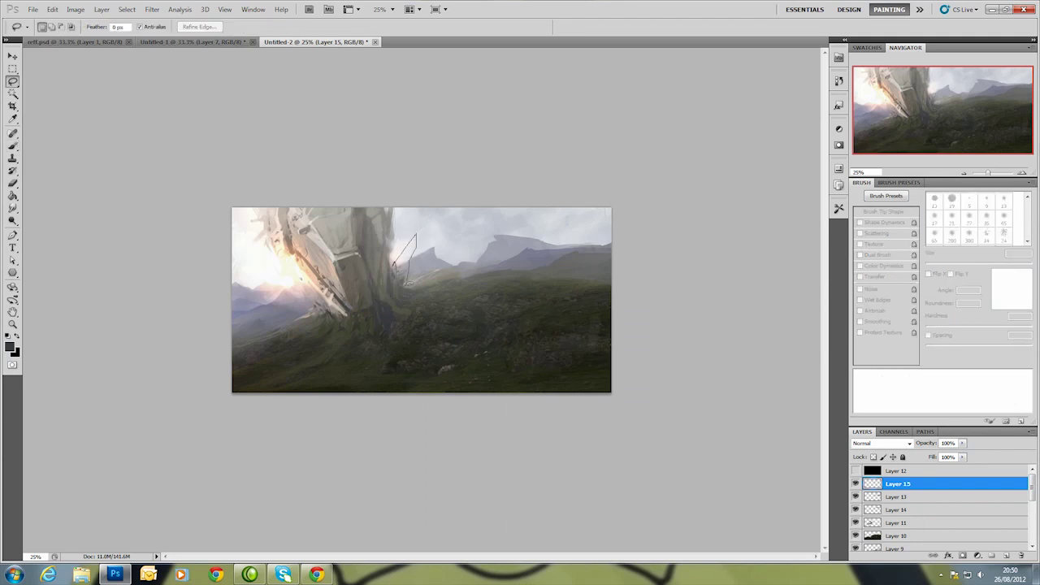
drag(419, 230, 402, 292)
key(b)
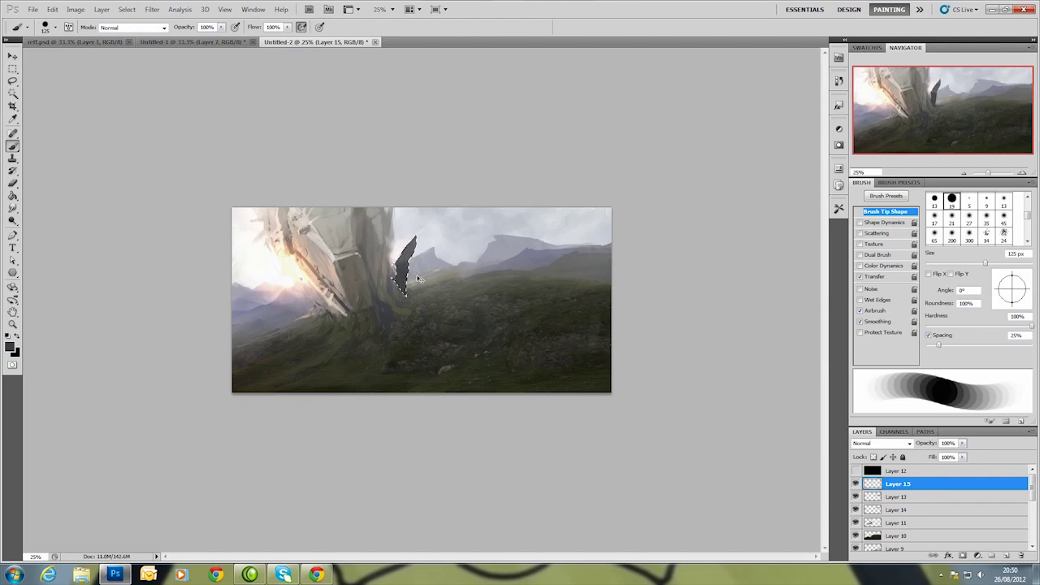
alt+click(385, 262)
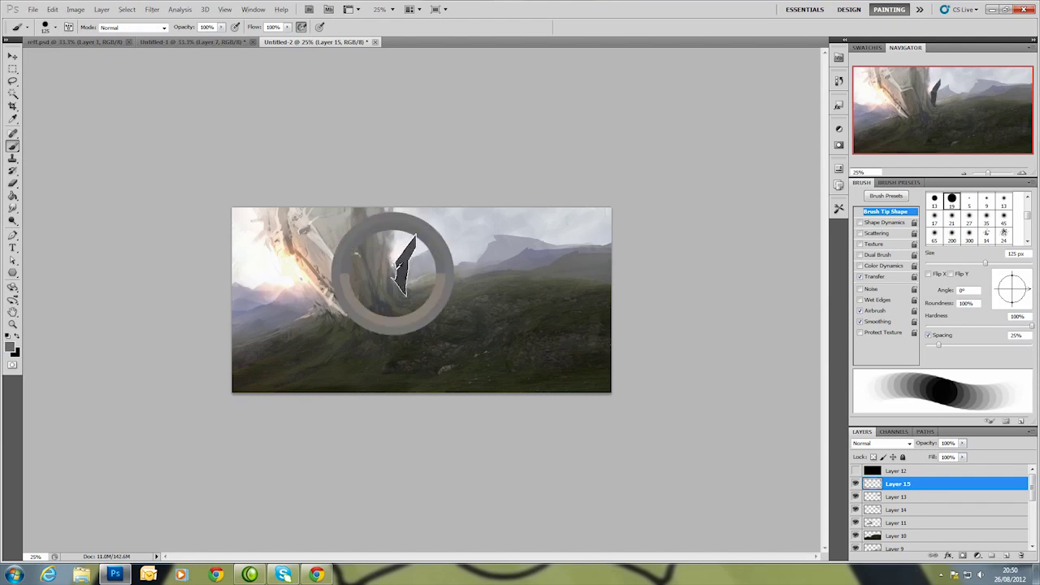
mouse_move(402, 289)
mouse_down()
mouse_move(410, 244)
mouse_move(398, 289)
mouse_move(415, 261)
mouse_up()
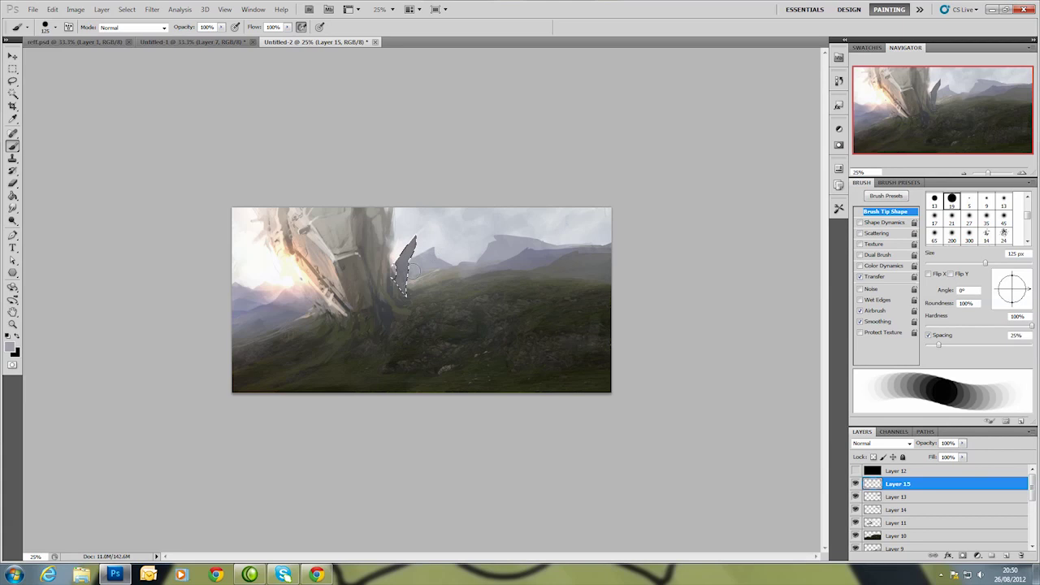
key(ctrl+d)
Paint a long spike at the structure's left base, black then a sampled lighter tone.
key(l)
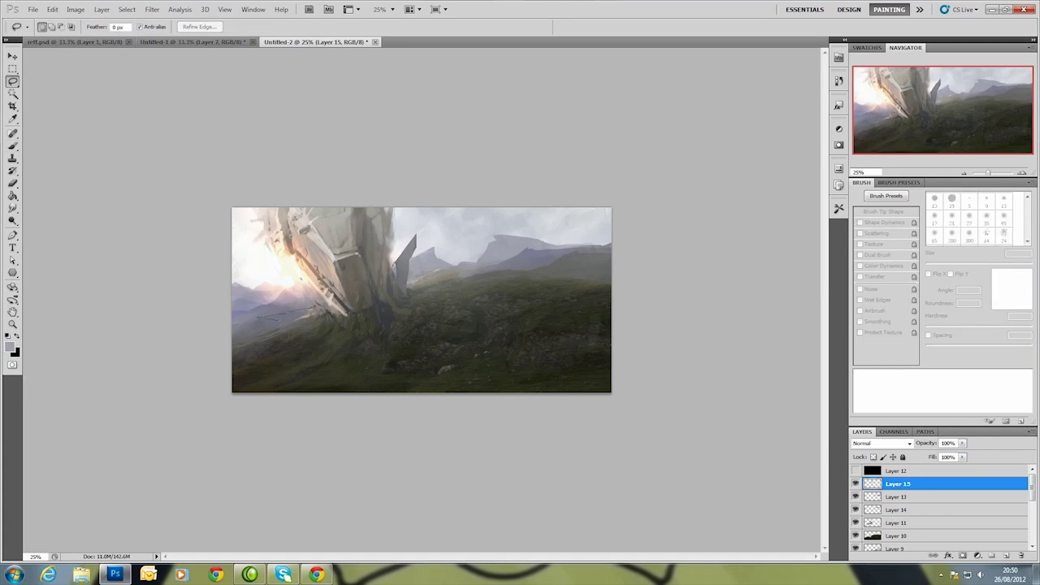
mouse_move(323, 309)
mouse_down()
mouse_move(322, 319)
mouse_move(213, 323)
mouse_move(337, 342)
mouse_up()
key(b)
key(x)
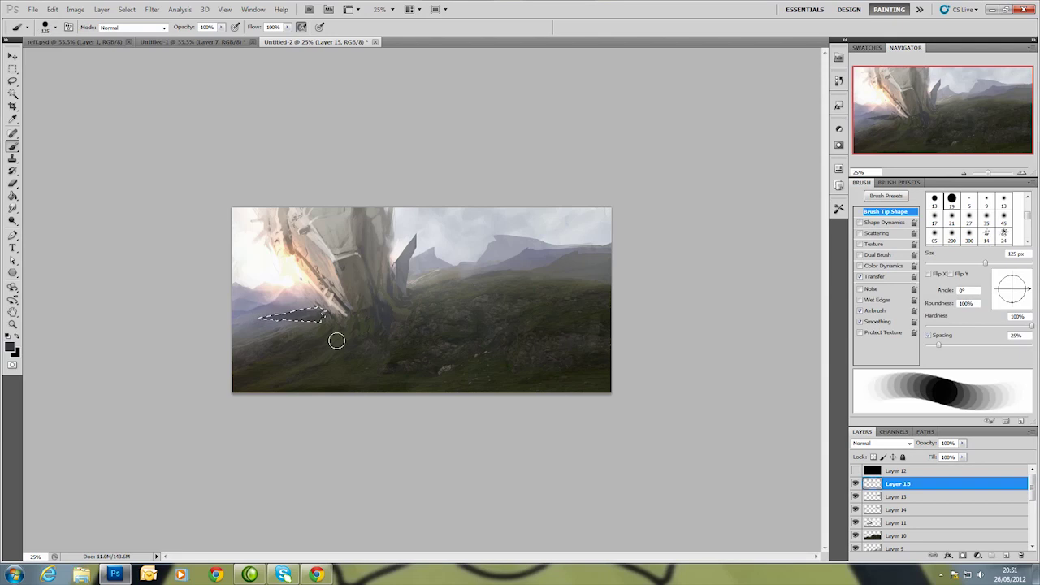
alt+click(337, 342)
mouse_move(268, 319)
mouse_down()
mouse_move(298, 303)
mouse_move(312, 311)
mouse_move(299, 312)
mouse_move(314, 334)
mouse_up()
alt+click(297, 303)
alt+click(236, 329)
key(ctrl+d)
Set the hard brush size to 23 px.
key(l)
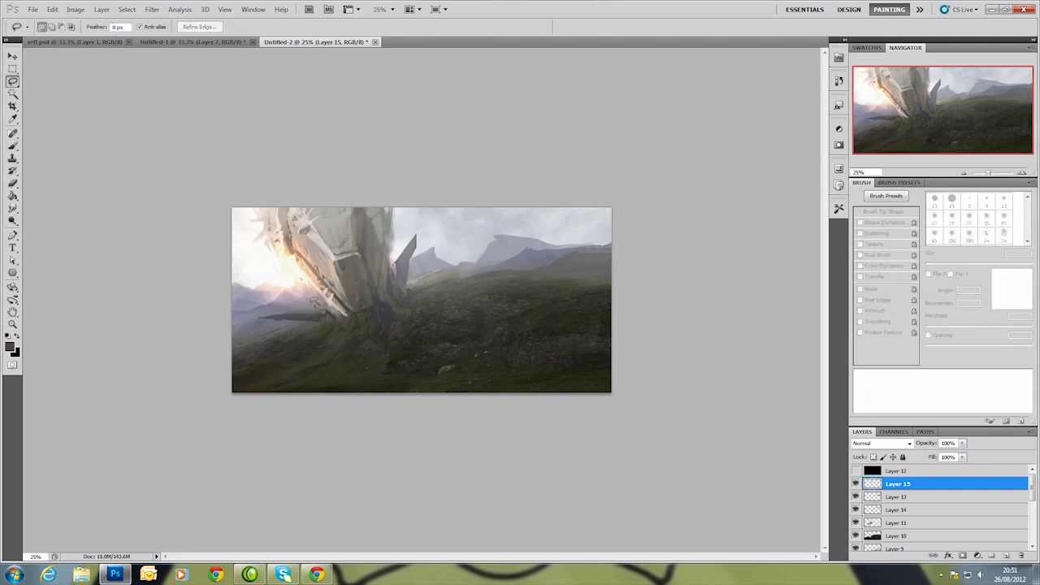
key(b)
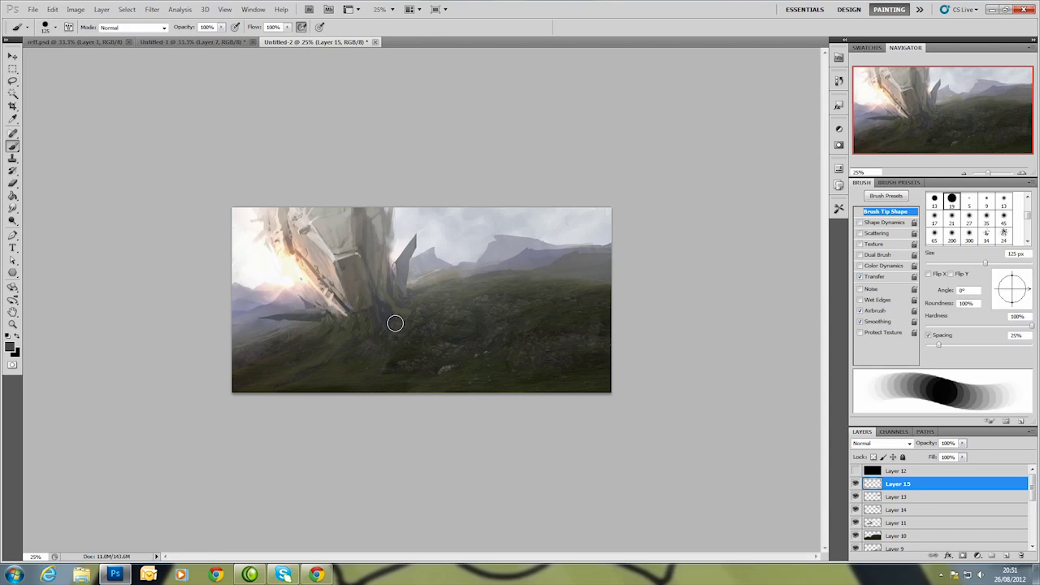
right_click(325, 313)
text(23)
key(Return)
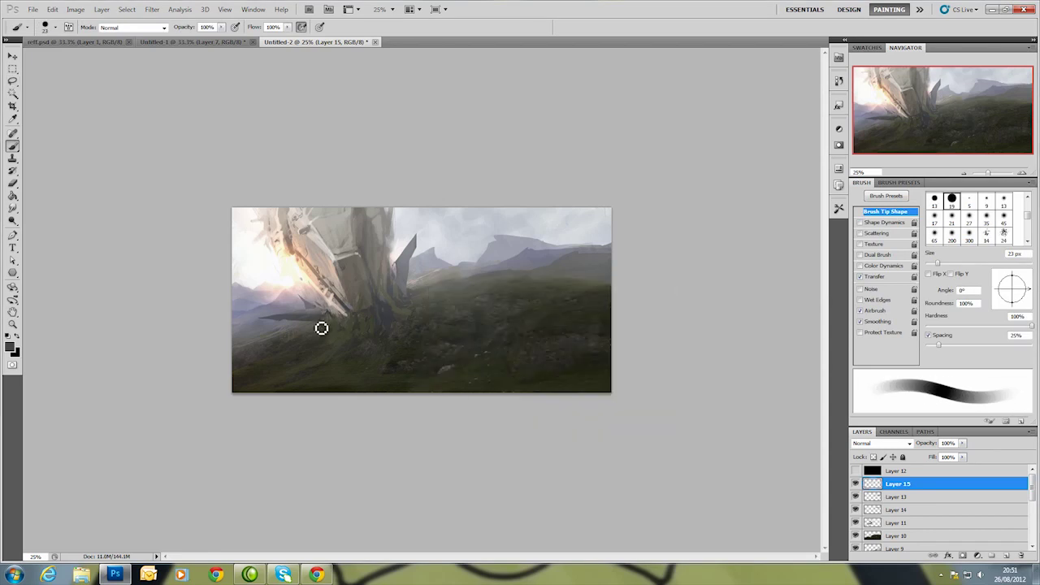
Select and scale the left spike into a smaller second spike, then set an 8 px brush.
key(l)
mouse_move(311, 290)
mouse_down()
mouse_move(348, 323)
mouse_move(338, 325)
mouse_up()
key(ctrl+t)
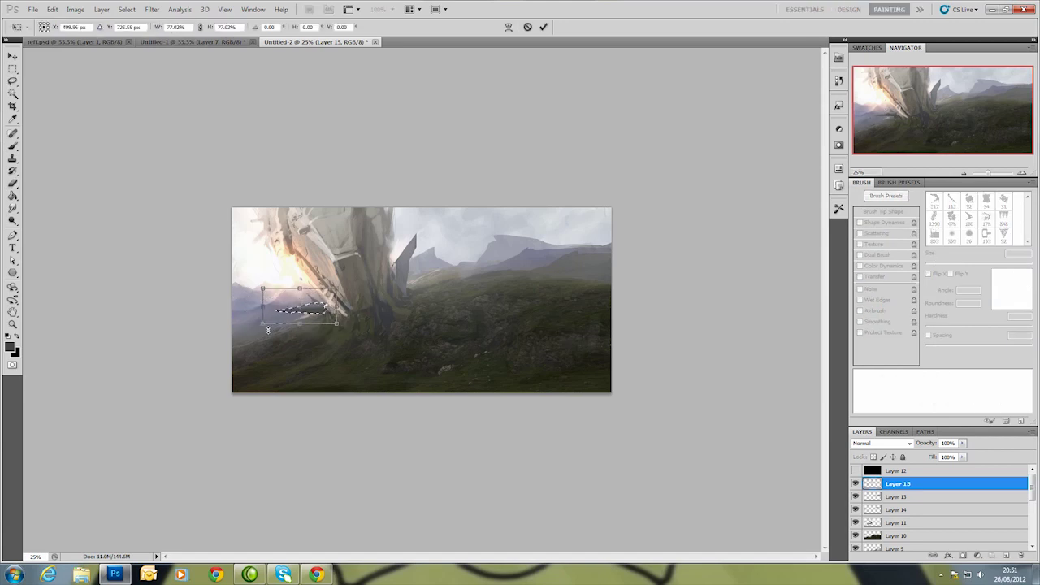
key(Return)
key(ctrl+d)
key(b)
right_click(407, 315)
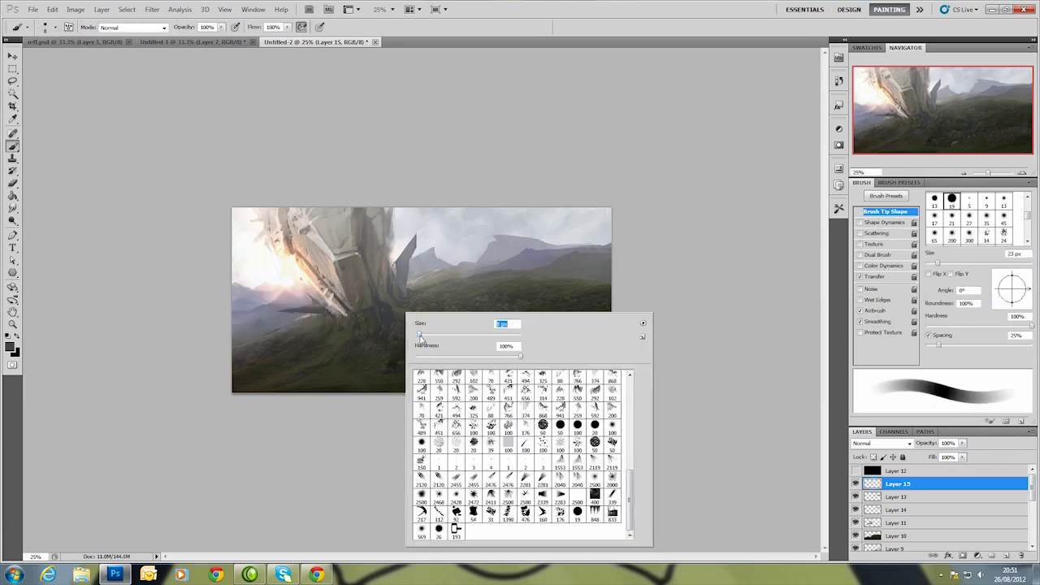
key(Return)
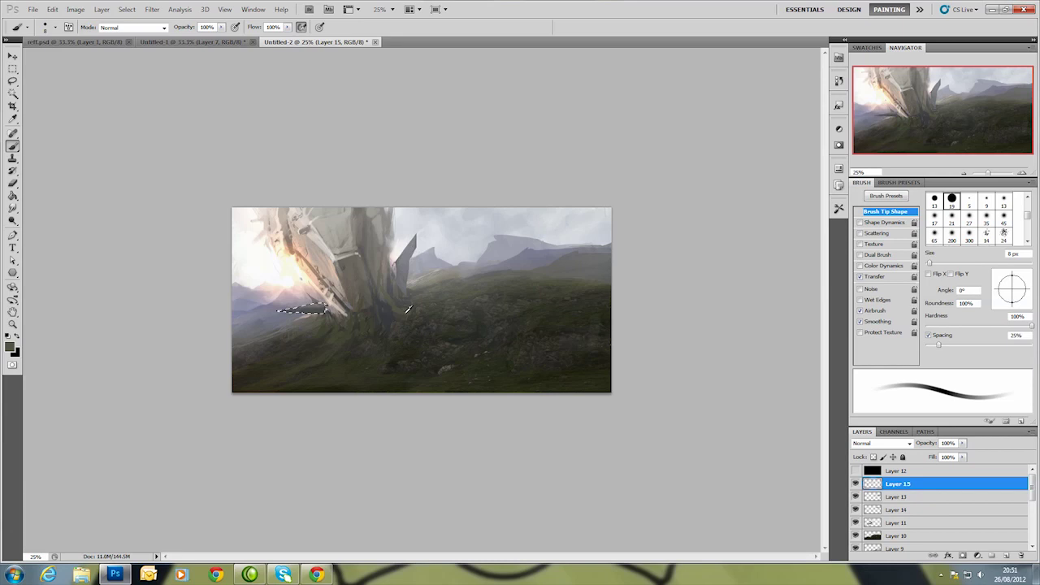
Refine the shard edges with light beige, grey and dark sampled tones as highlights.
drag(280, 310, 326, 304)
alt+click(334, 319)
alt+click(325, 315)
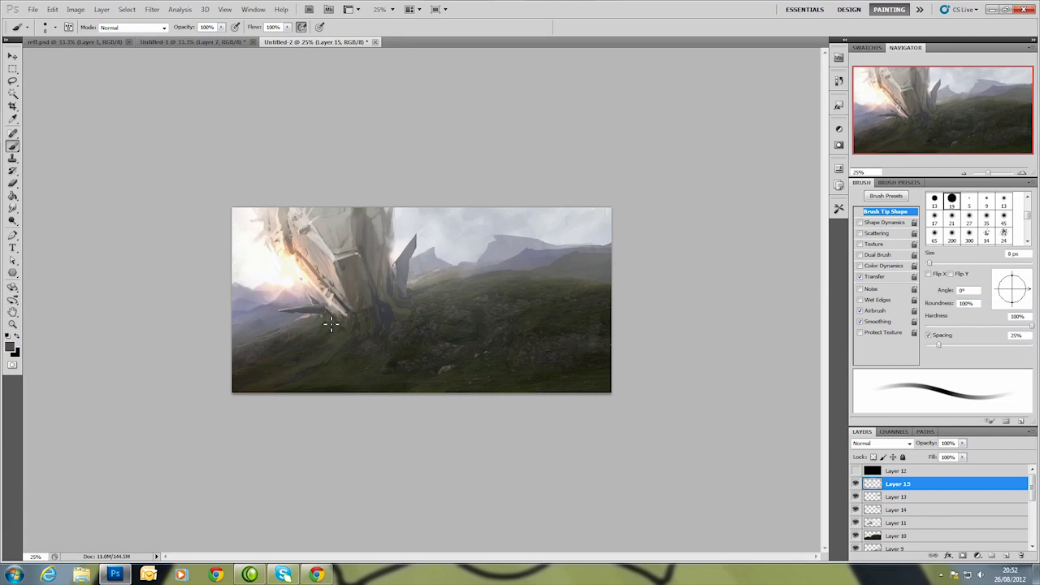
alt+click(445, 276)
alt+click(405, 298)
alt+click(387, 315)
alt+click(333, 309)
alt+click(318, 232)
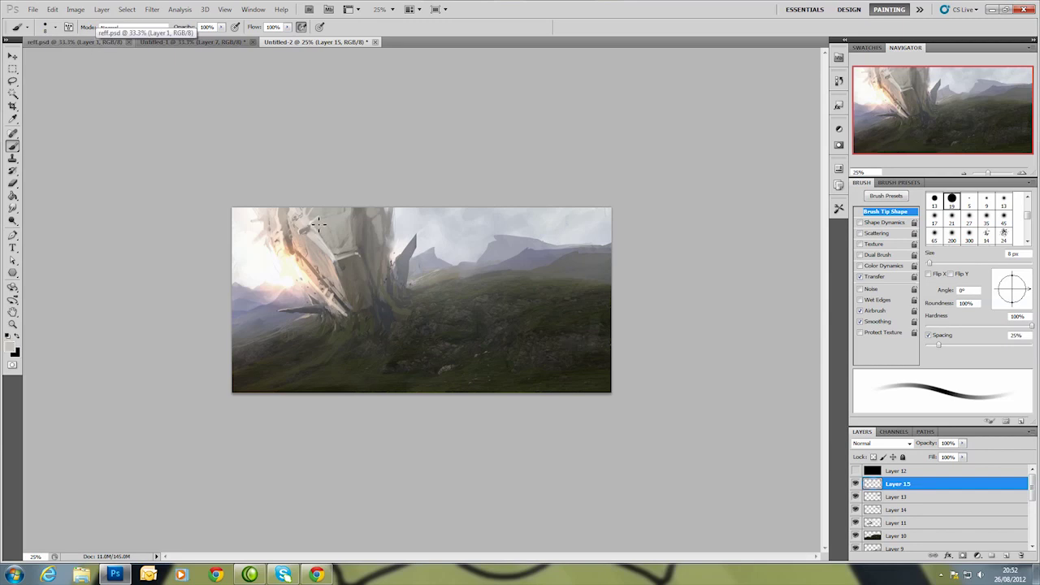
alt+click(345, 300)
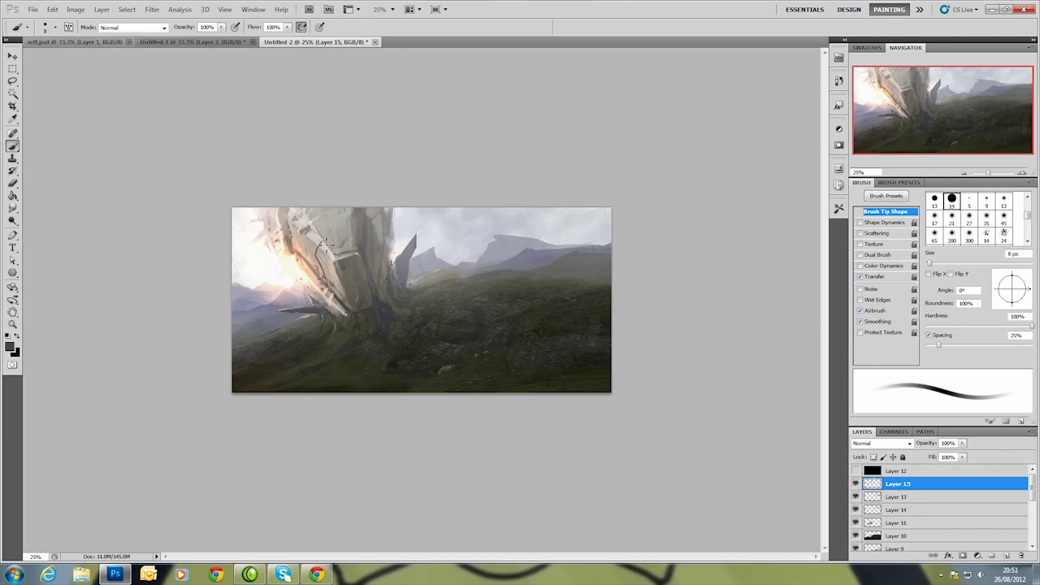
Add a new layer, turn off brush Transfer, and draw a dark panel line on the structure.
key(ctrl+shift+alt+n)
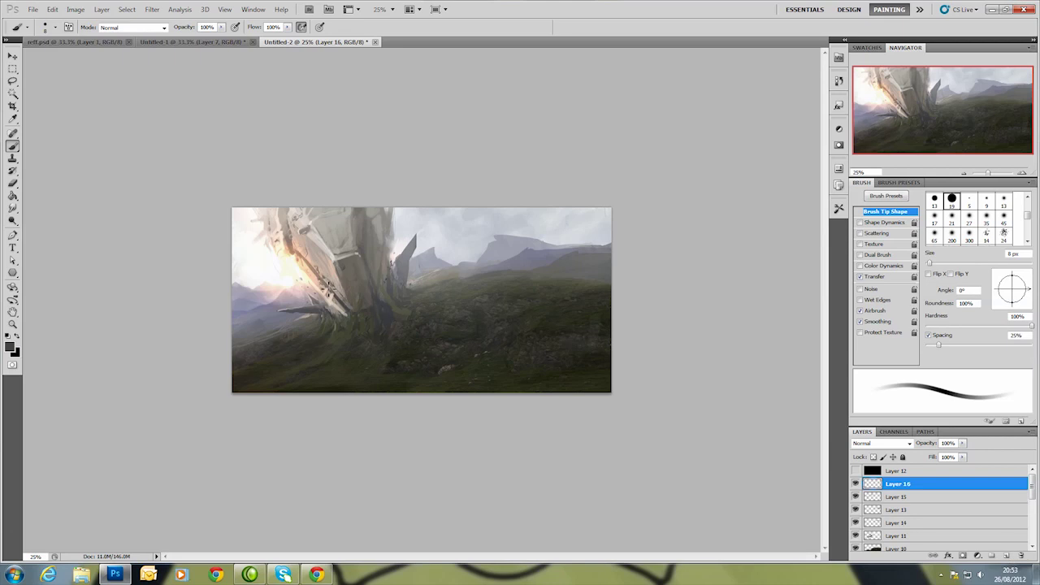
click(860, 276)
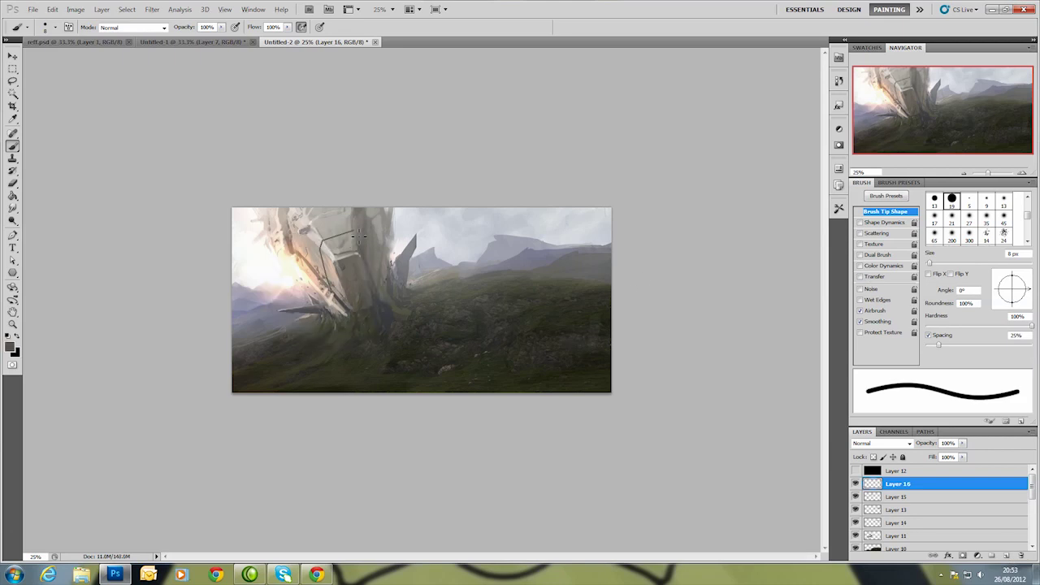
key(ctrl+z)
drag(371, 239, 375, 276)
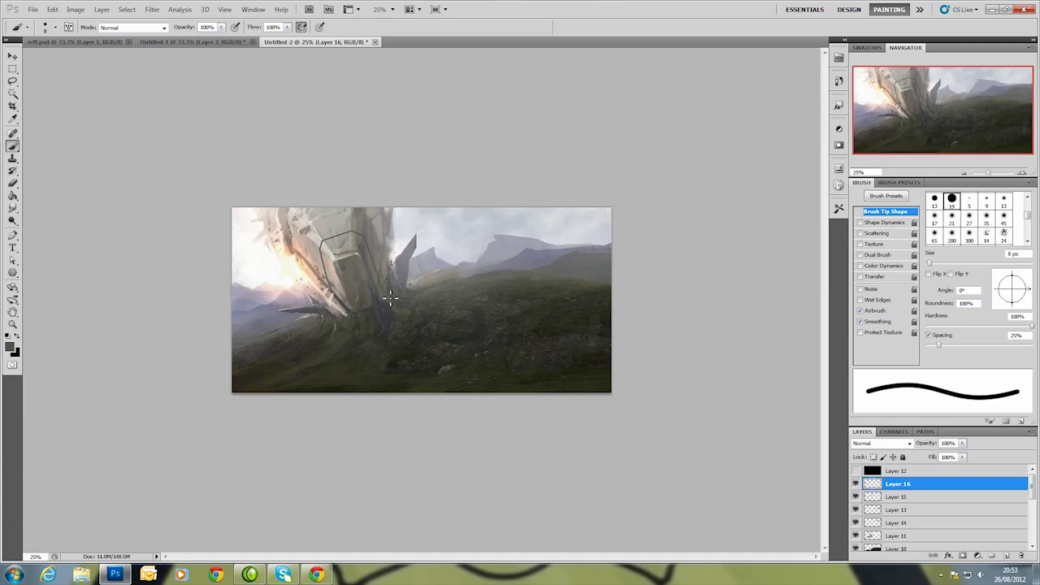
Choose a small brush tip, zoom the structure to 50%, and switch to the 1 px brush.
right_click(557, 282)
double_click(534, 471)
alt+click(307, 270)
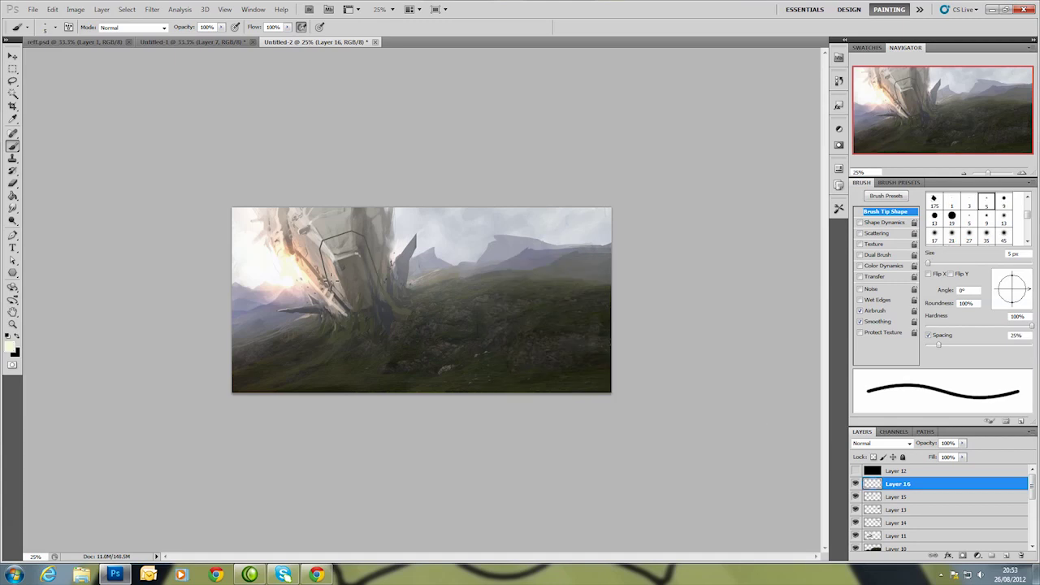
right_click(381, 253)
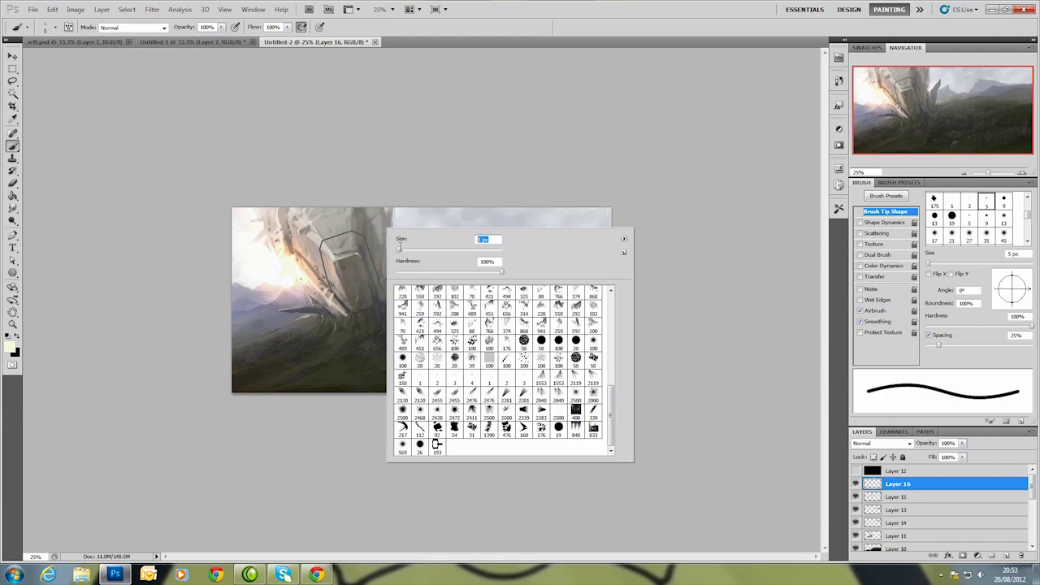
double_click(434, 441)
key(z)
click(382, 290)
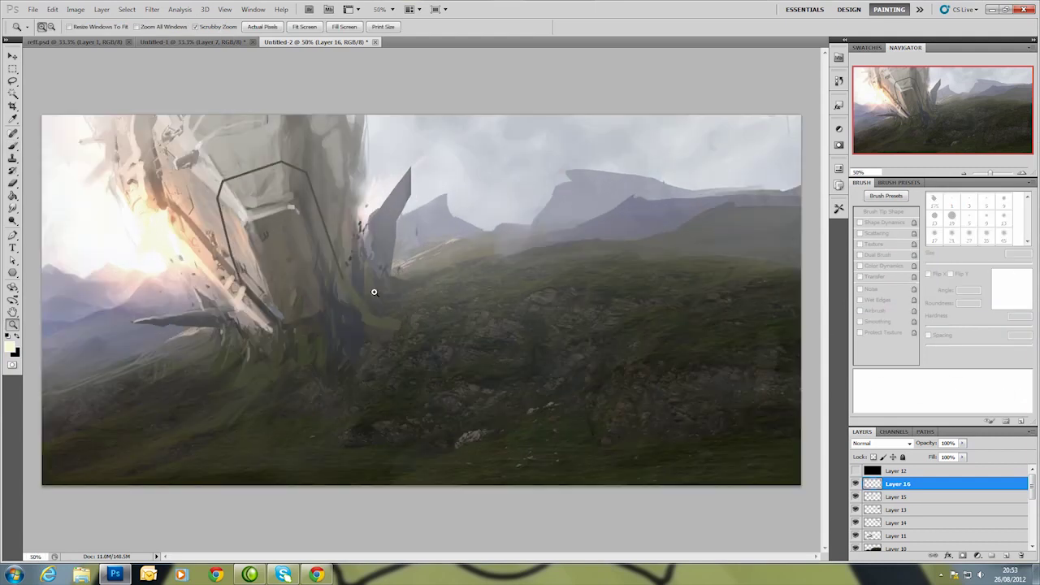
key(b)
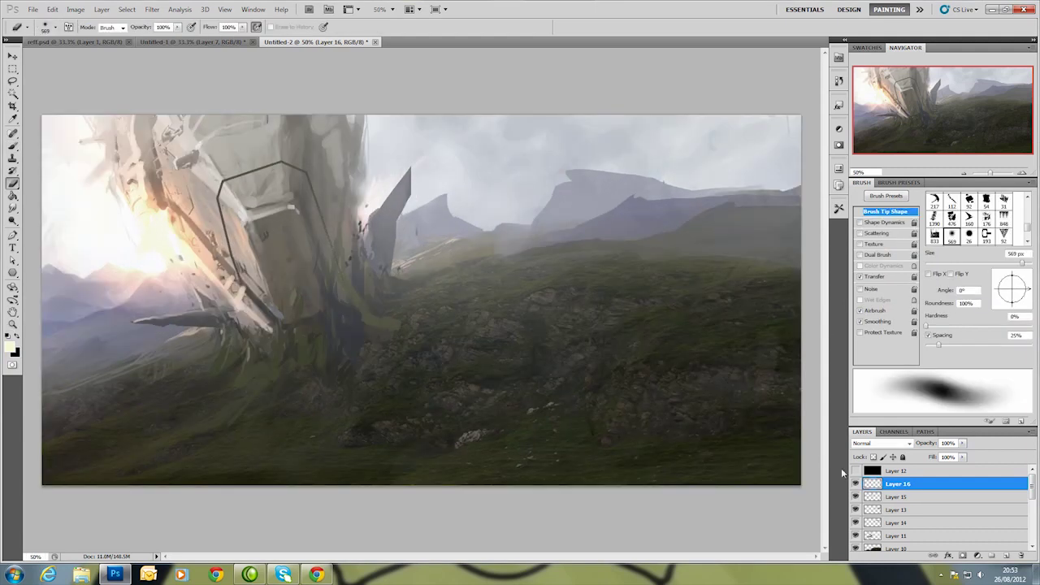
key(b)
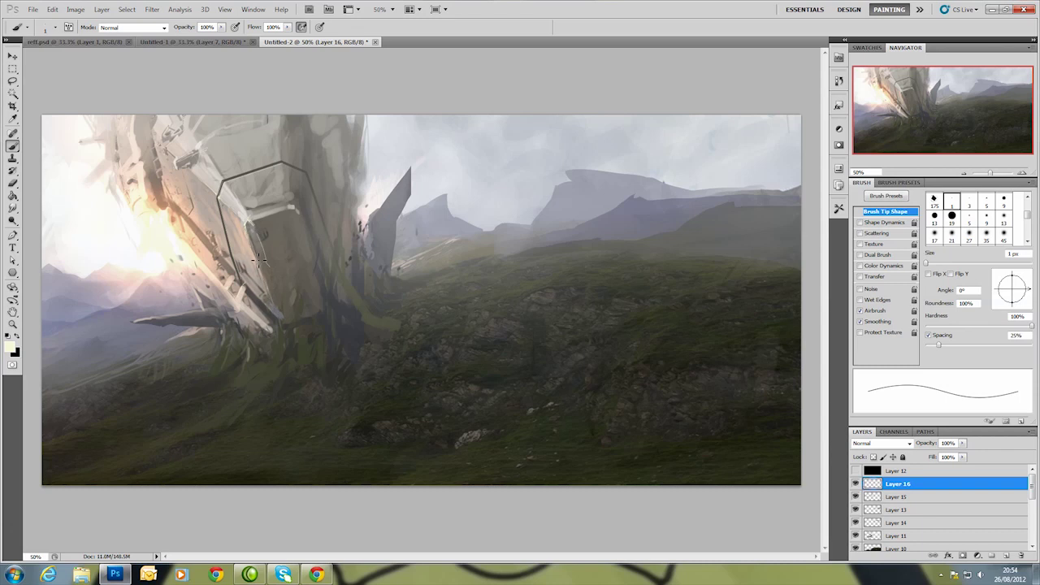
Lasso a strip along the ship's right edge and paint it crisp with a 45 px brush, hiding the selection outline.
alt+click(250, 236)
key(x)
key(l)
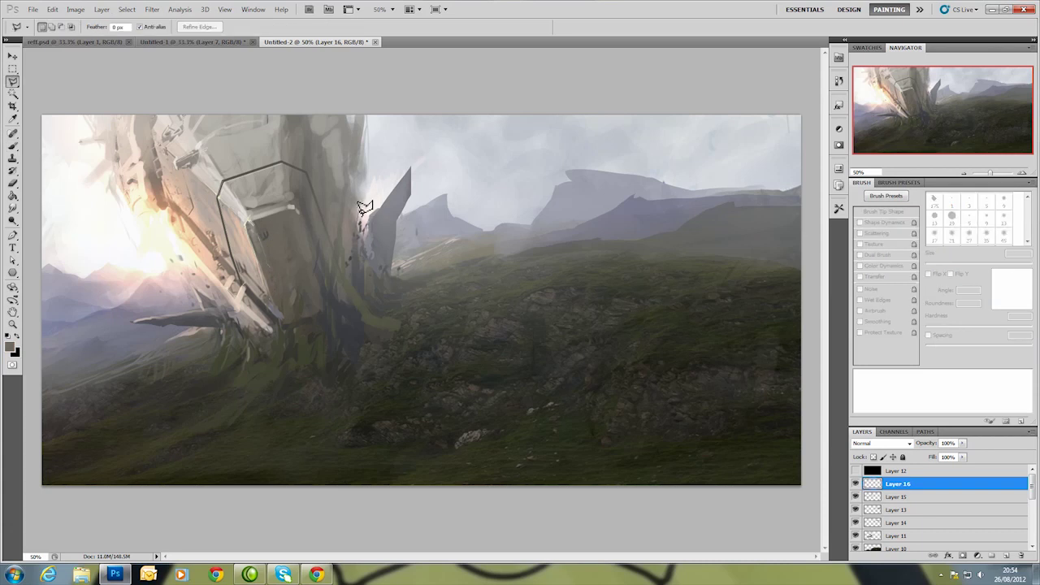
mouse_move(362, 210)
mouse_down()
mouse_move(368, 117)
mouse_move(358, 226)
mouse_up()
key(b)
right_click(371, 223)
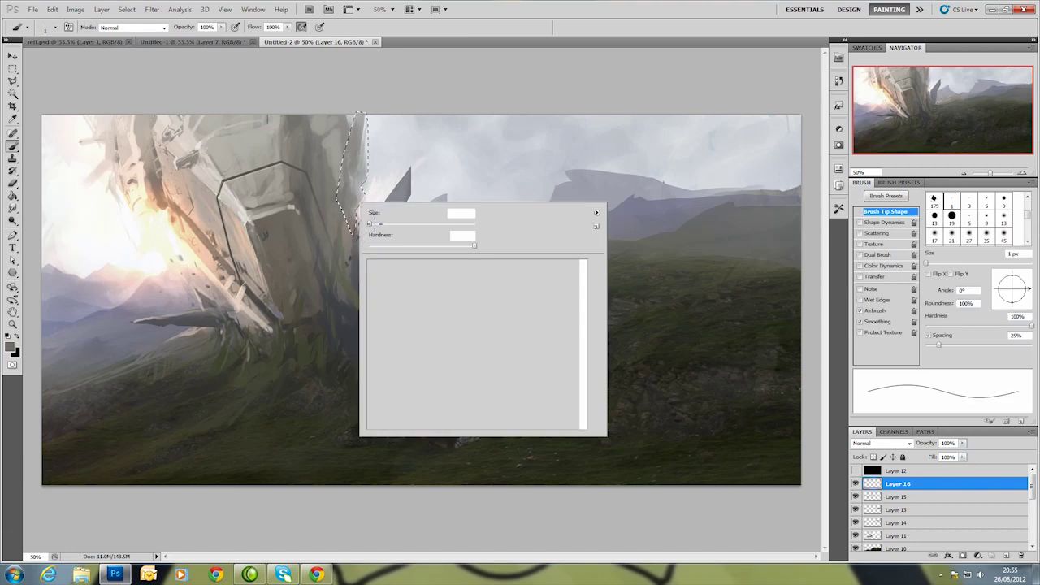
key(Return)
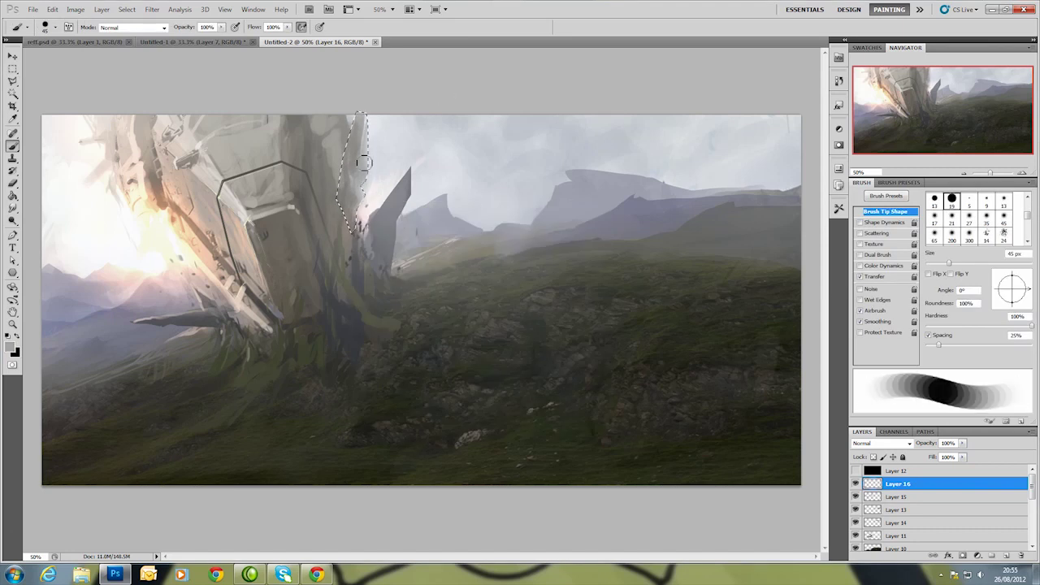
mouse_move(363, 163)
mouse_down()
mouse_move(365, 116)
mouse_move(356, 213)
mouse_move(365, 114)
mouse_move(359, 197)
mouse_move(365, 114)
mouse_move(360, 174)
mouse_up()
key(ctrl+h)
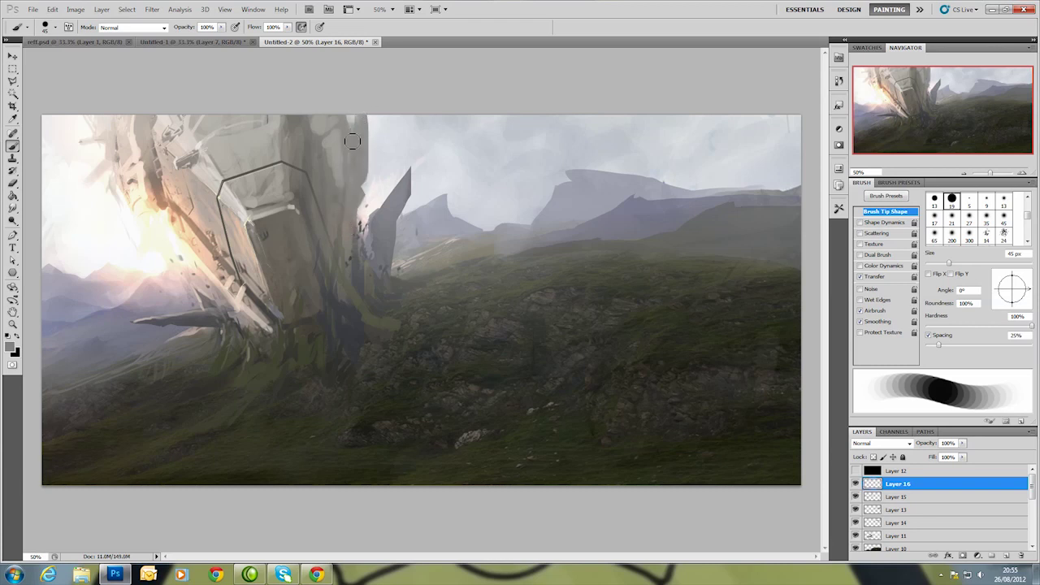
Sample lighter colours and lasso further strips along the ship's right and top edges, choosing a 569 px soft brush.
alt+click(352, 141)
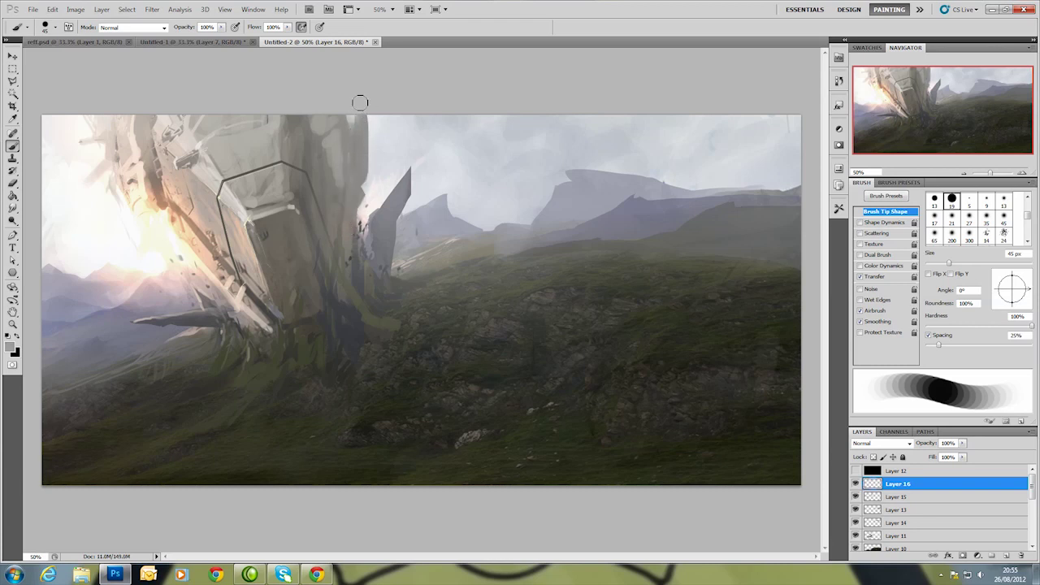
alt+click(338, 182)
key(l)
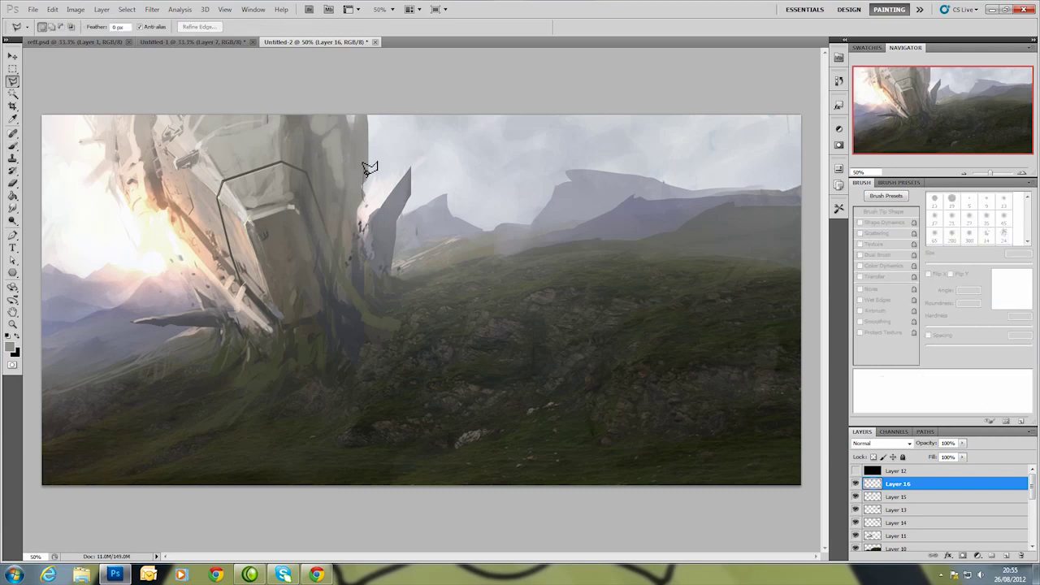
mouse_move(365, 186)
mouse_down()
mouse_move(372, 198)
mouse_move(366, 190)
mouse_up()
key(b)
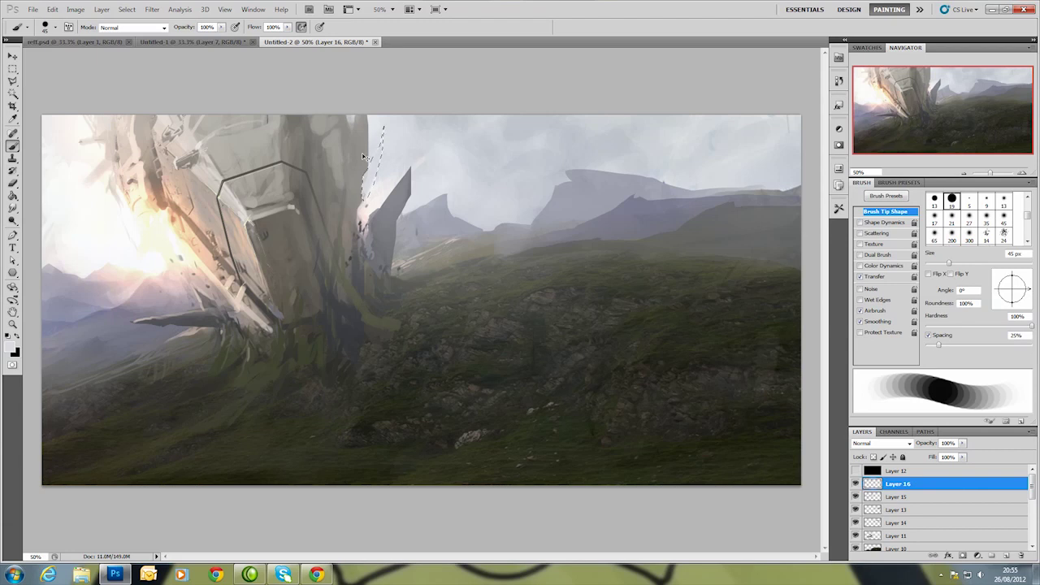
key(l)
drag(342, 112, 351, 139)
key(b)
right_click(362, 150)
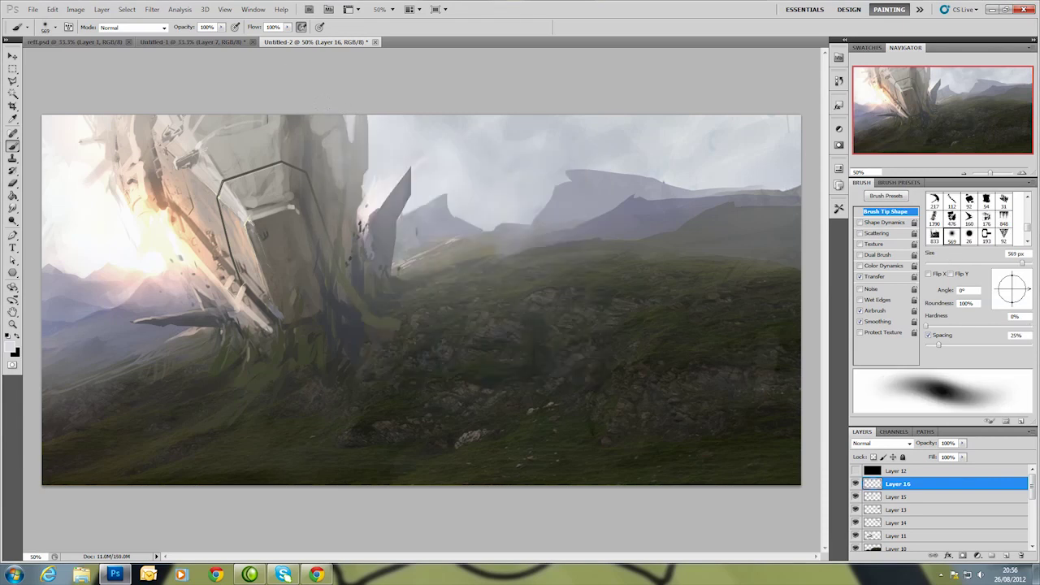
Set the eraser to a 257 px tip, then return to a 32 px brush.
key(e)
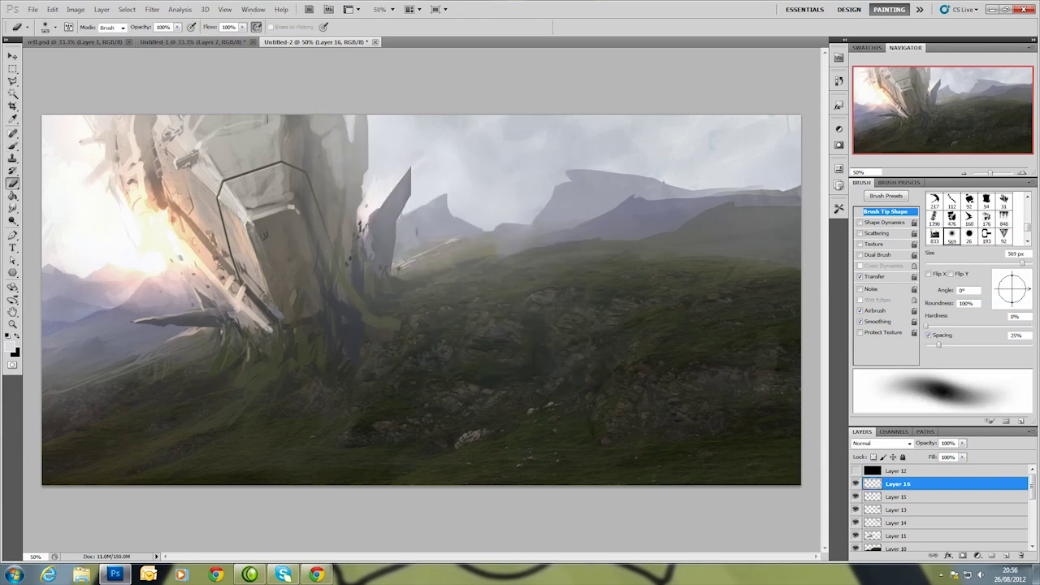
right_click(430, 162)
double_click(446, 384)
right_click(329, 162)
key(Escape)
key(b)
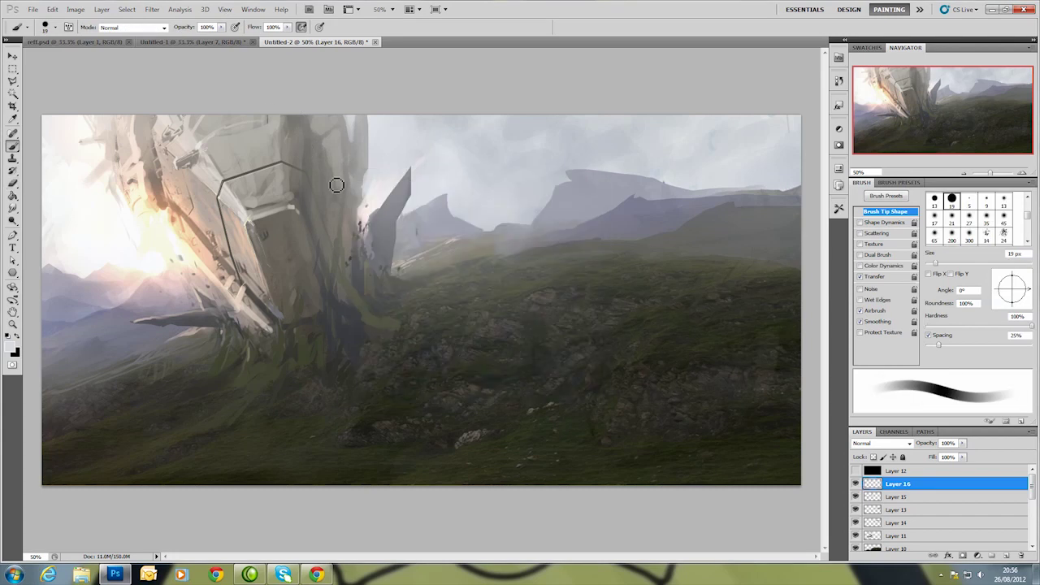
right_click(310, 174)
key(Escape)
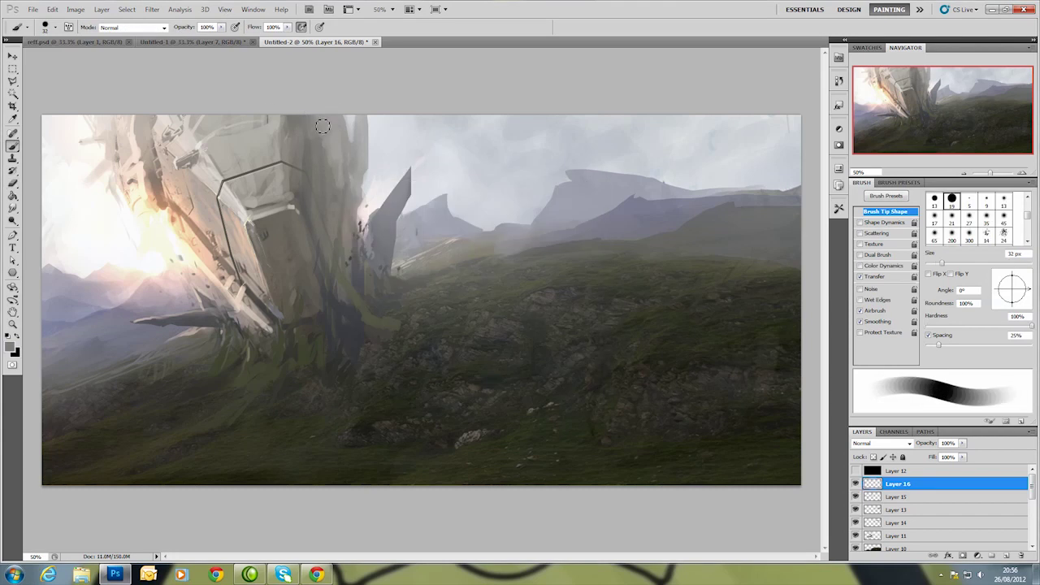
Paint dark grey strokes down the ship's right side, then drop the brush to 10 px.
drag(323, 126, 344, 189)
drag(317, 126, 325, 155)
right_click(342, 218)
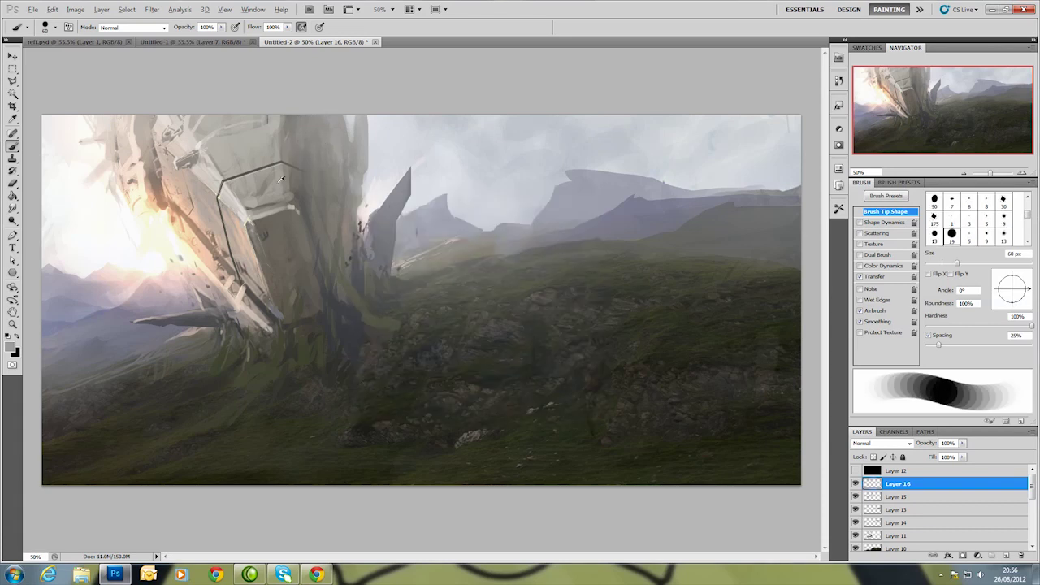
right_click(250, 203)
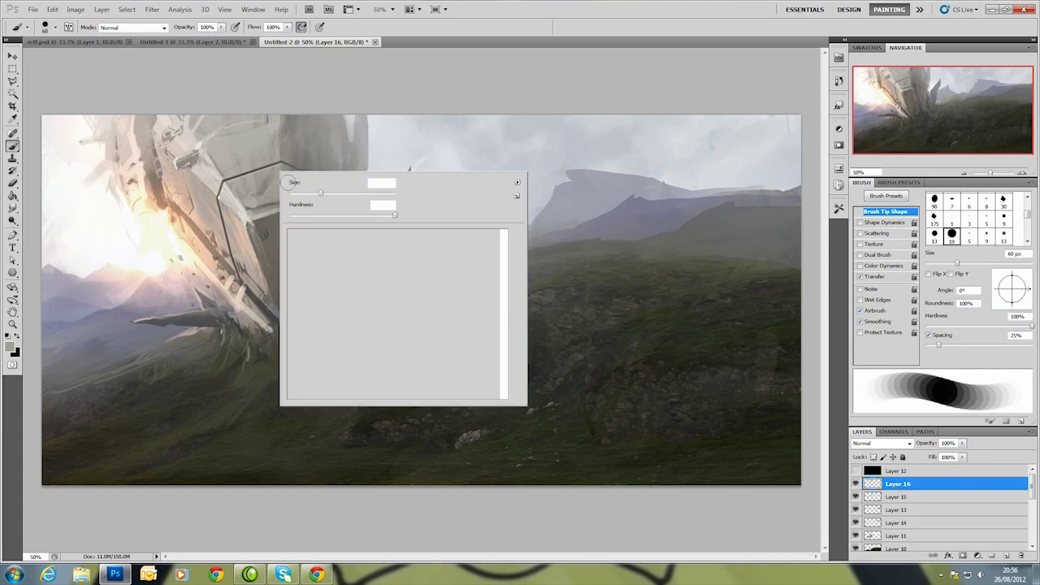
text(10)
key(Return)
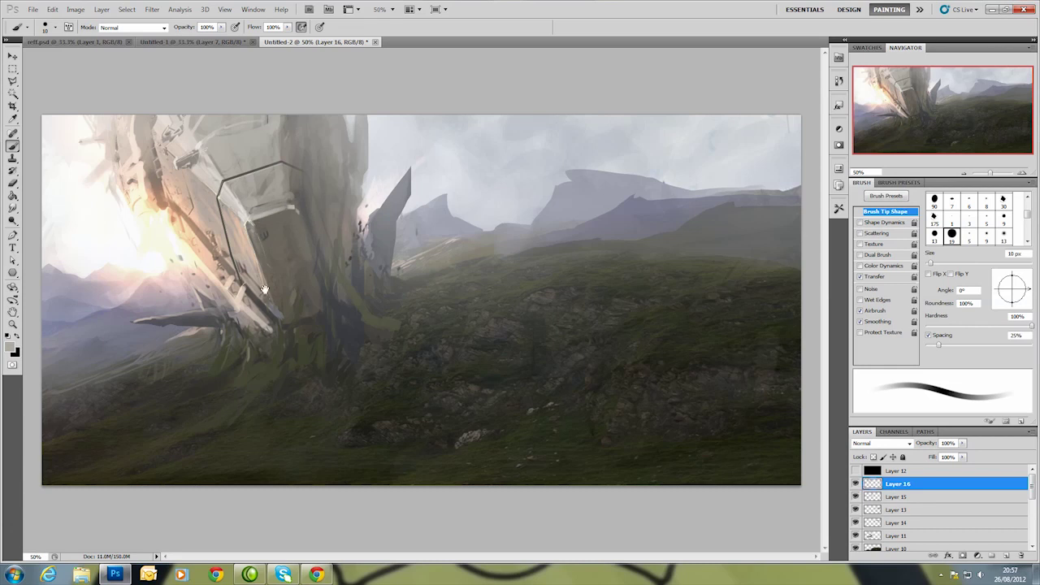
Switch to an 8 px brush, sample light and dark hull colours, and add new Layer 17.
right_click(179, 214)
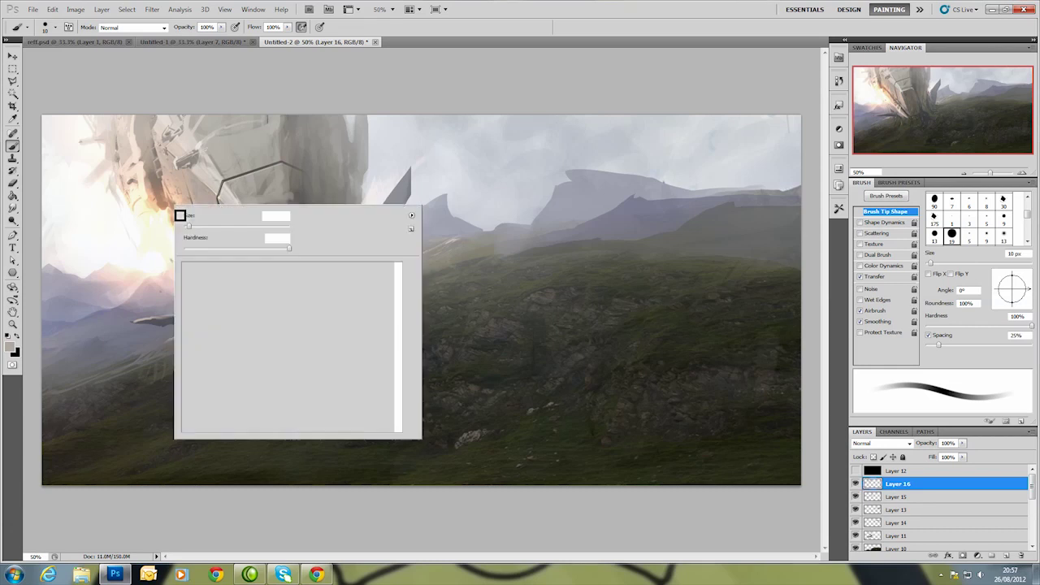
text(8)
key(Return)
alt+click(143, 178)
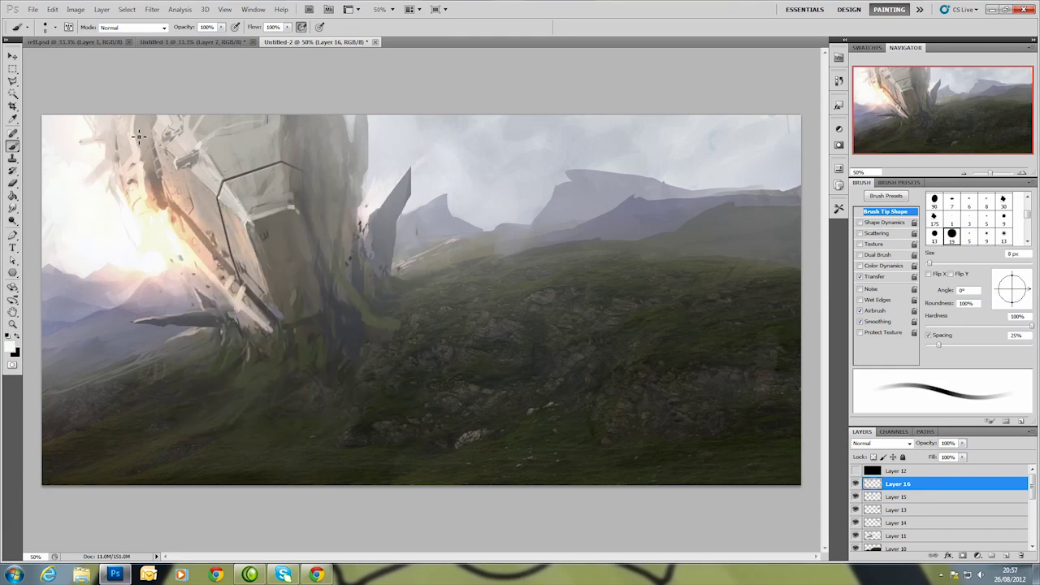
alt+click(243, 330)
key(ctrl+shift+alt+n)
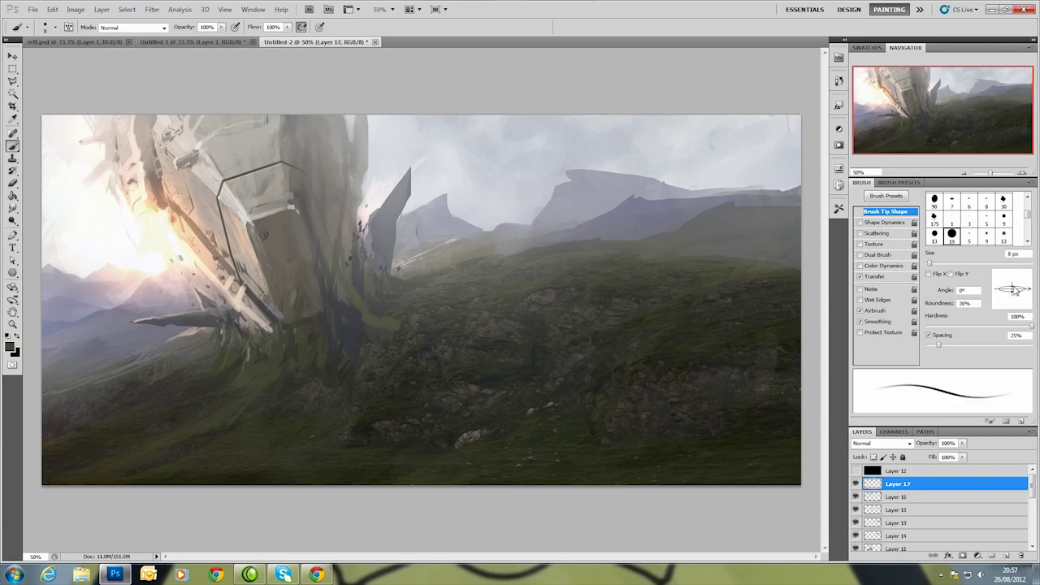
Make a thin 15 px sliver brush angled at 130° and paint shards around the spike and hull.
drag(1026, 289, 1003, 279)
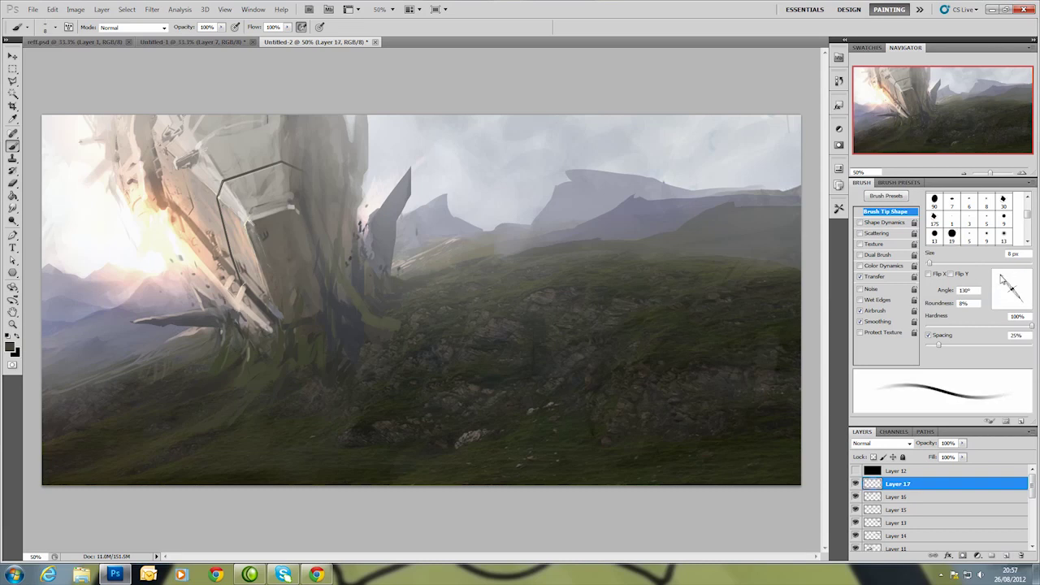
alt+click(205, 287)
right_click(402, 193)
click(441, 406)
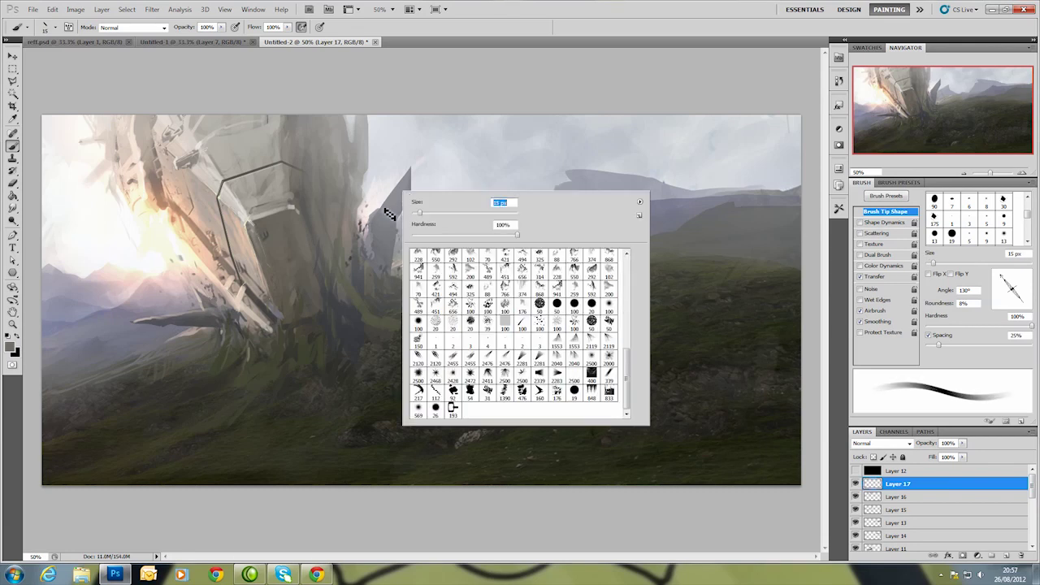
key(Return)
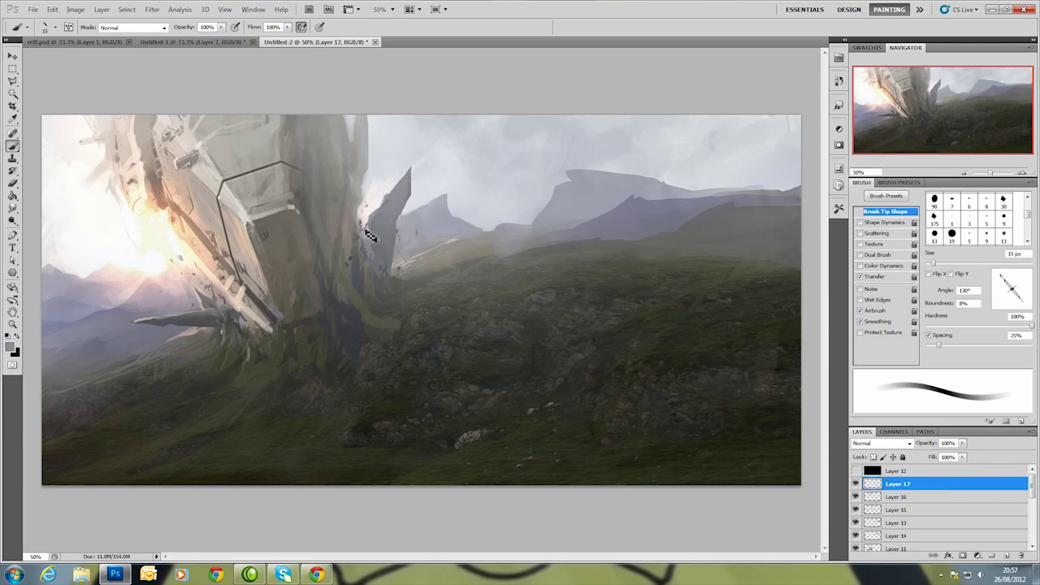
alt+click(348, 272)
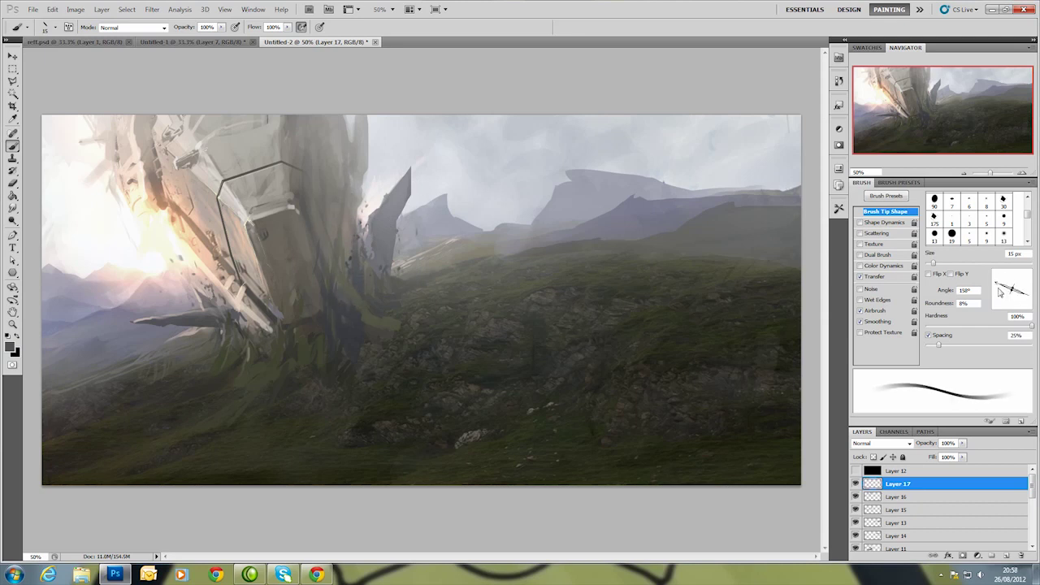
alt+click(357, 195)
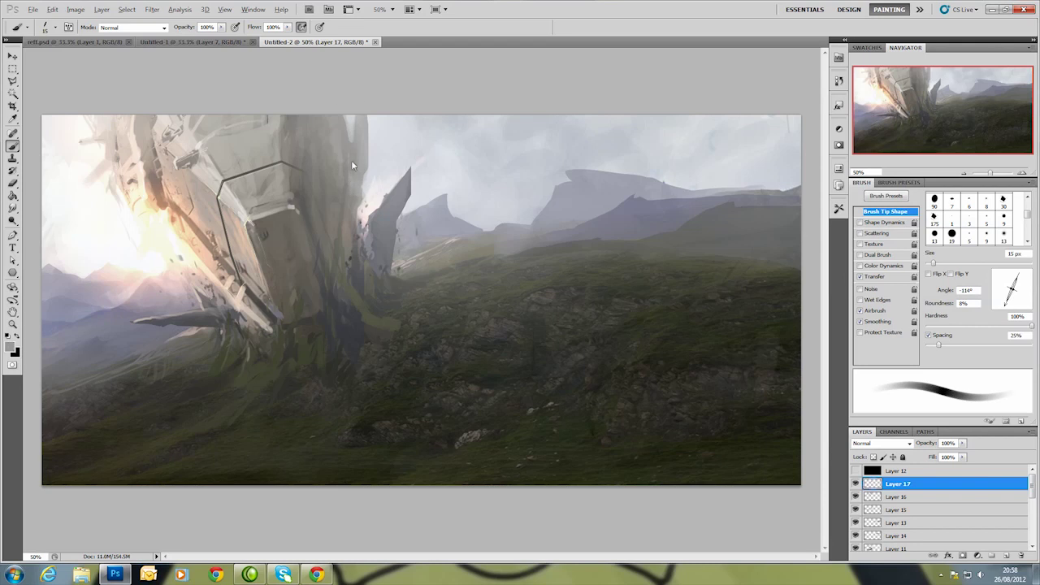
alt+click(268, 235)
alt+click(263, 304)
Sample hillside, sky and hull greys and paint more shards near the base, rotating the tip to 30°.
alt+click(440, 261)
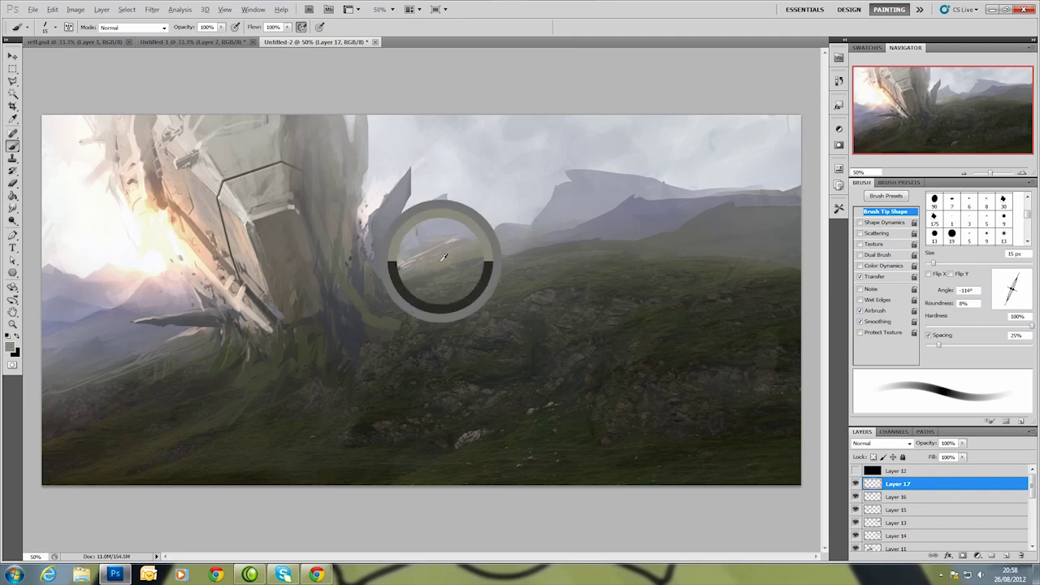
alt+click(202, 374)
alt+click(186, 383)
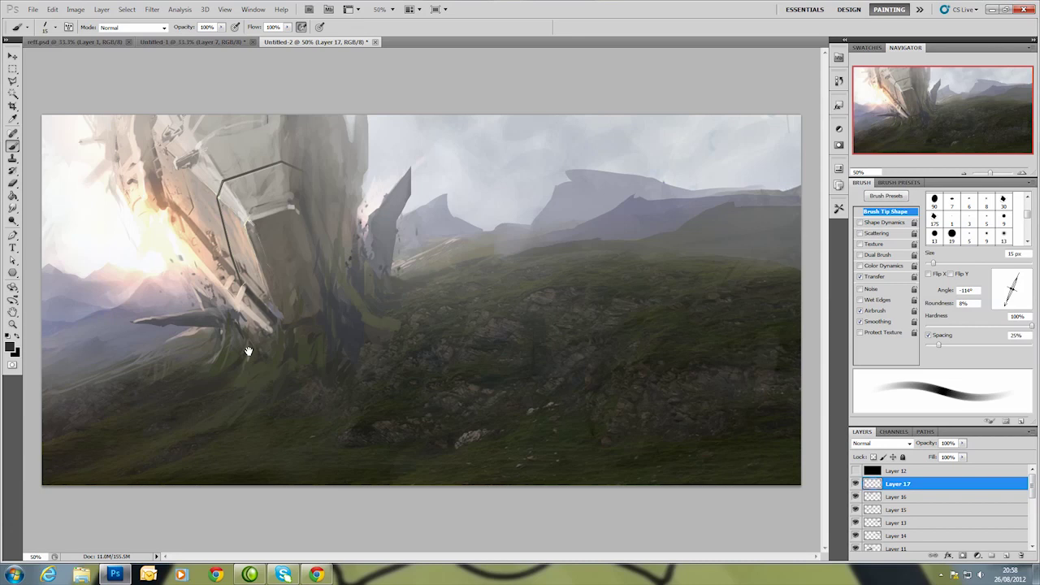
alt+click(351, 122)
alt+click(207, 153)
alt+click(176, 245)
alt+click(246, 225)
alt+click(204, 220)
key(period)
alt+click(402, 281)
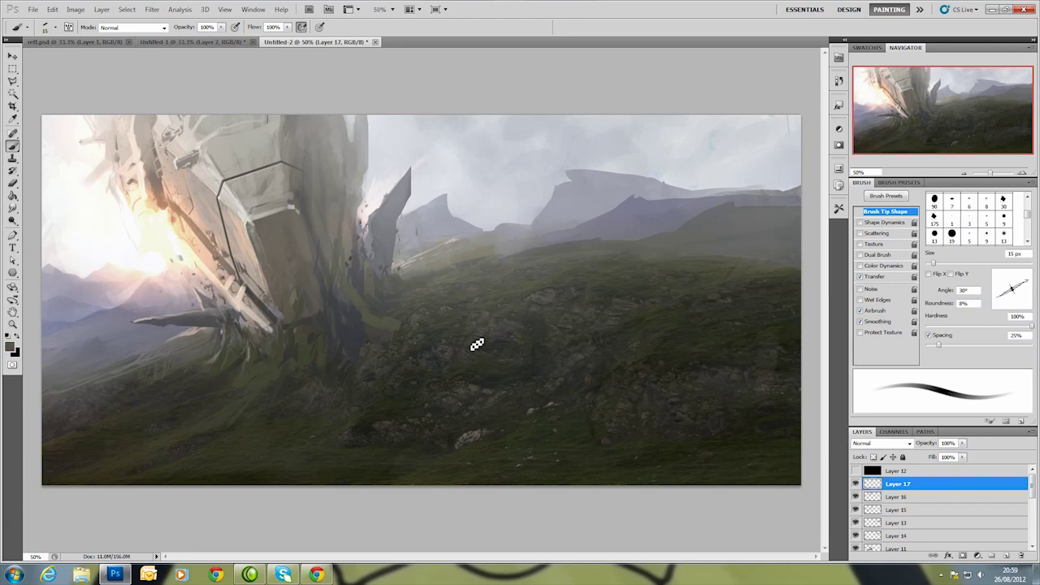
alt+click(357, 421)
Paint more slender light-grey shards around the wreck with a 23 px brush.
right_click(567, 391)
double_click(601, 533)
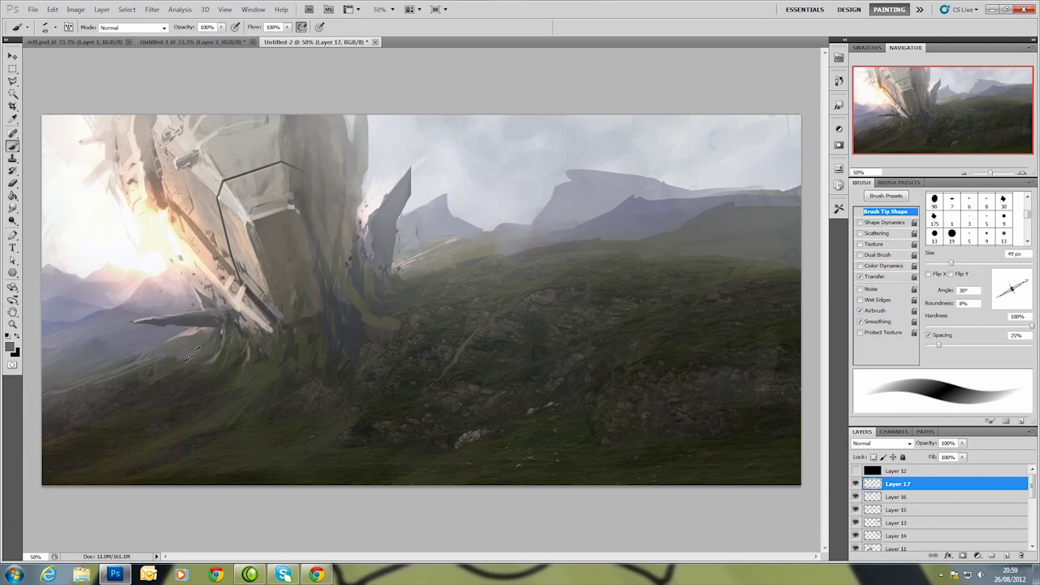
right_click(166, 359)
drag(195, 341, 184, 341)
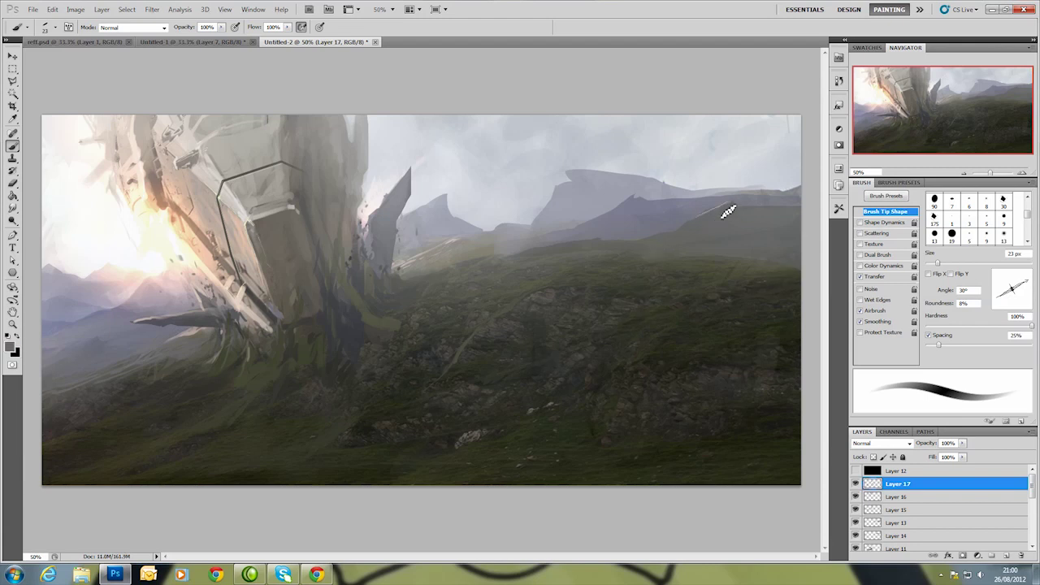
alt+click(483, 235)
alt+click(477, 223)
Add shards with the tip angled at 57° and 92°, then view the reff.psd reference board.
drag(1028, 282, 1020, 274)
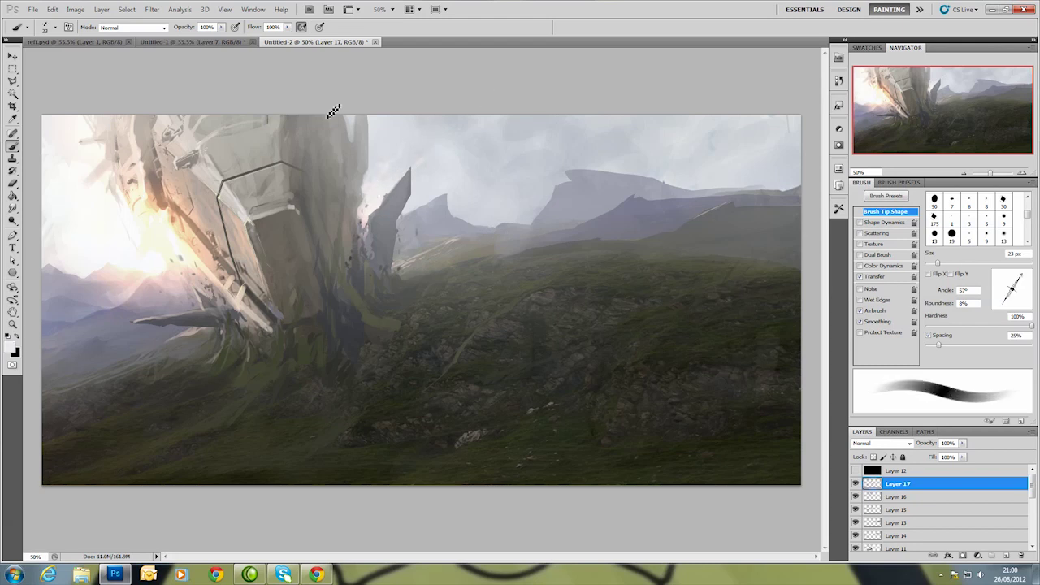
alt+click(249, 304)
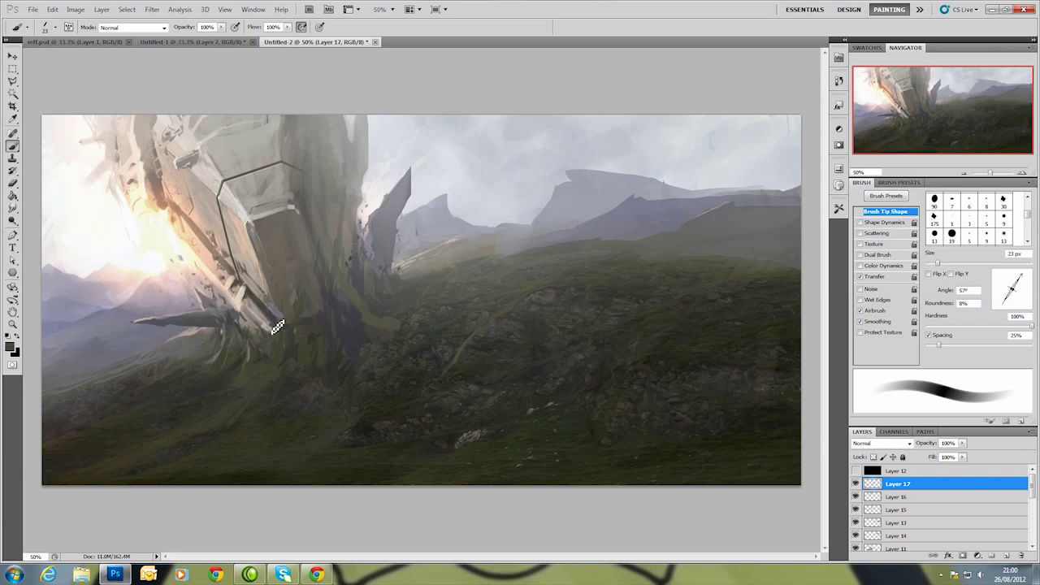
drag(1027, 283, 1012, 273)
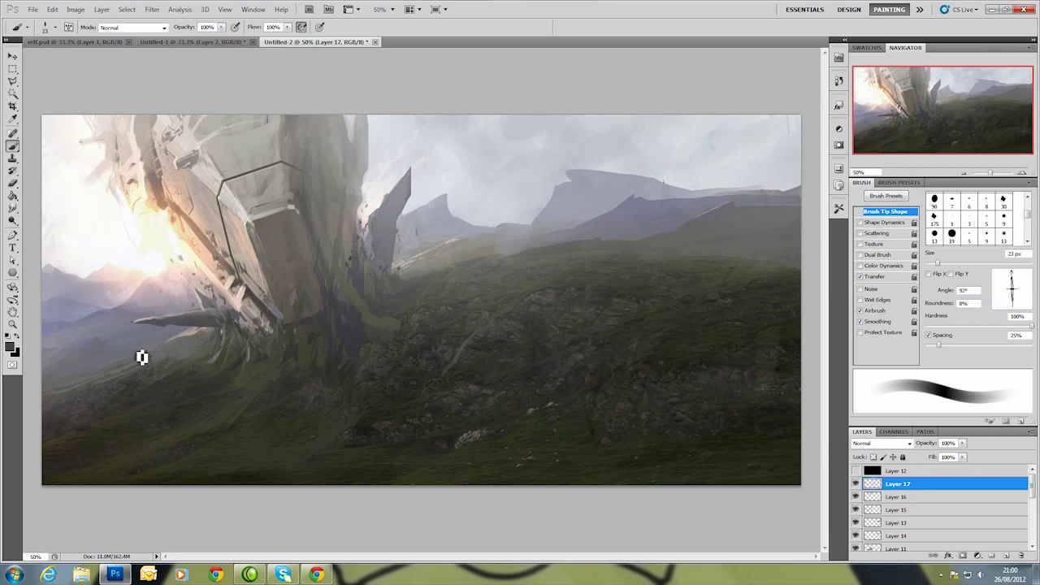
click(73, 41)
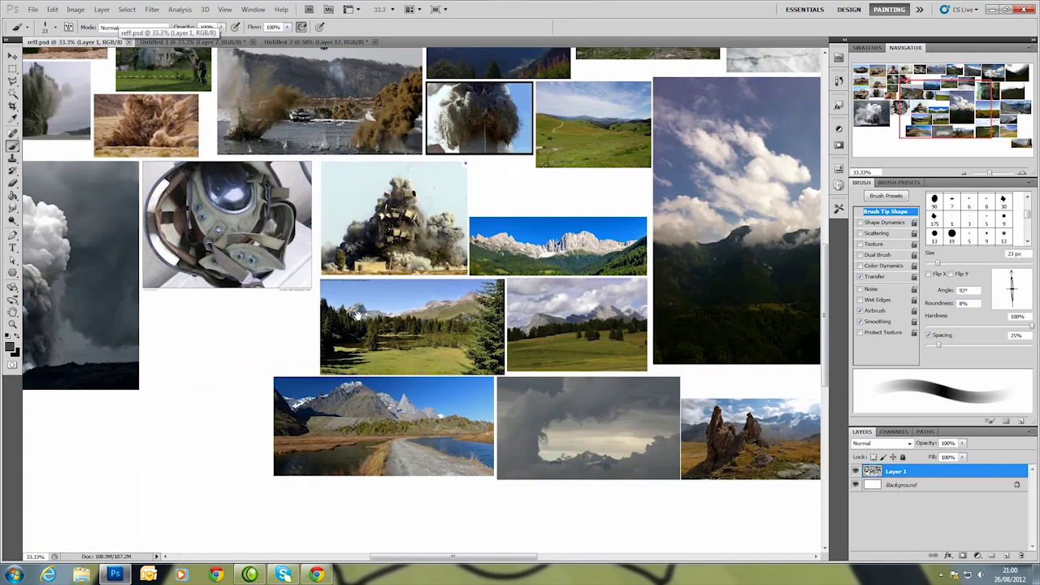
mouse_move(206, 255)
mouse_down()
mouse_move(445, 315)
mouse_move(243, 392)
mouse_up()
Copy the explosion photo from reff.psd into the painting and delete its white backdrop.
key(l)
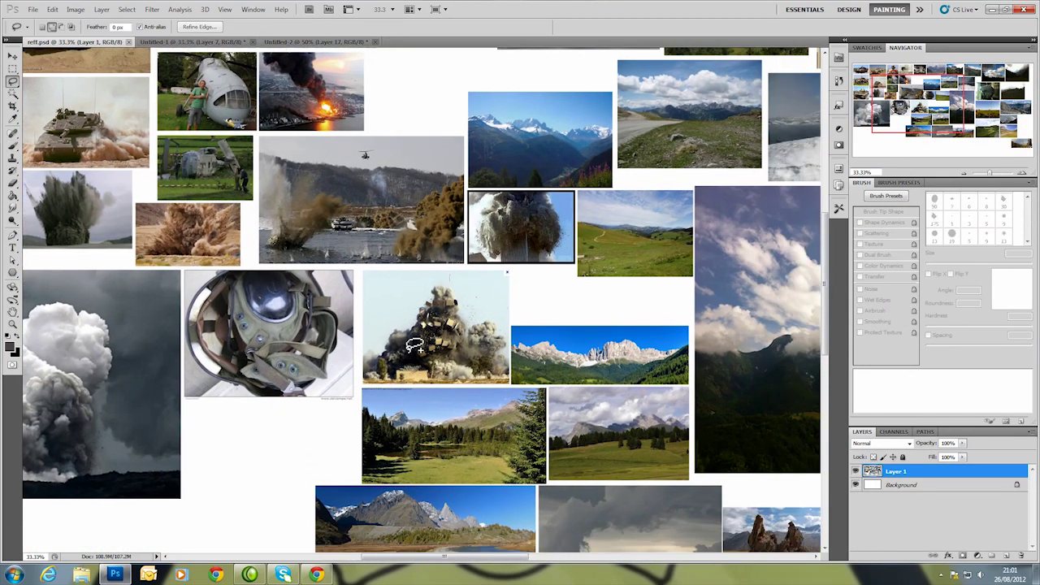
drag(414, 346, 462, 371)
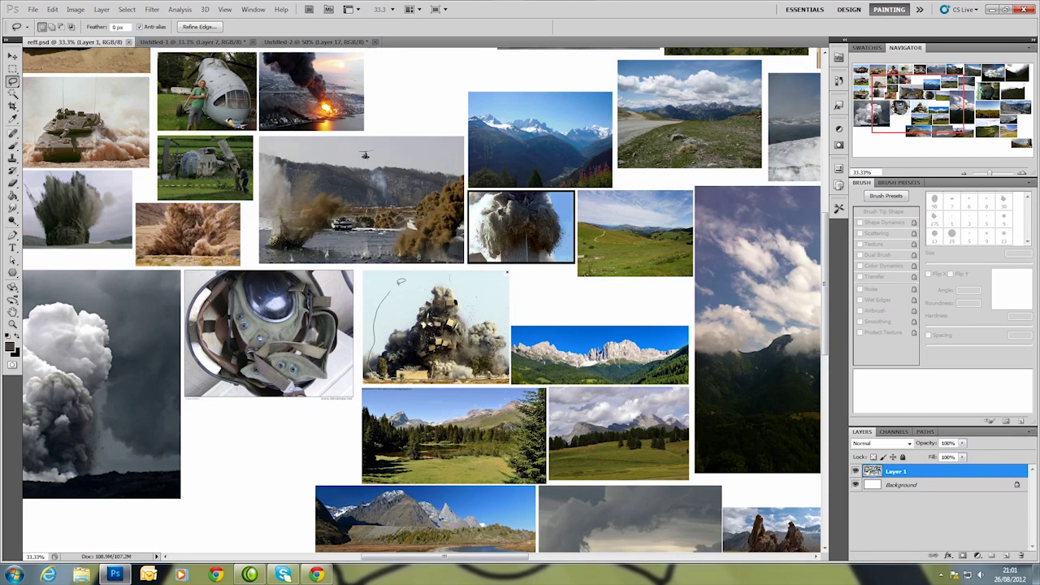
drag(508, 333, 372, 376)
key(ctrl+c)
click(317, 42)
key(ctrl+v)
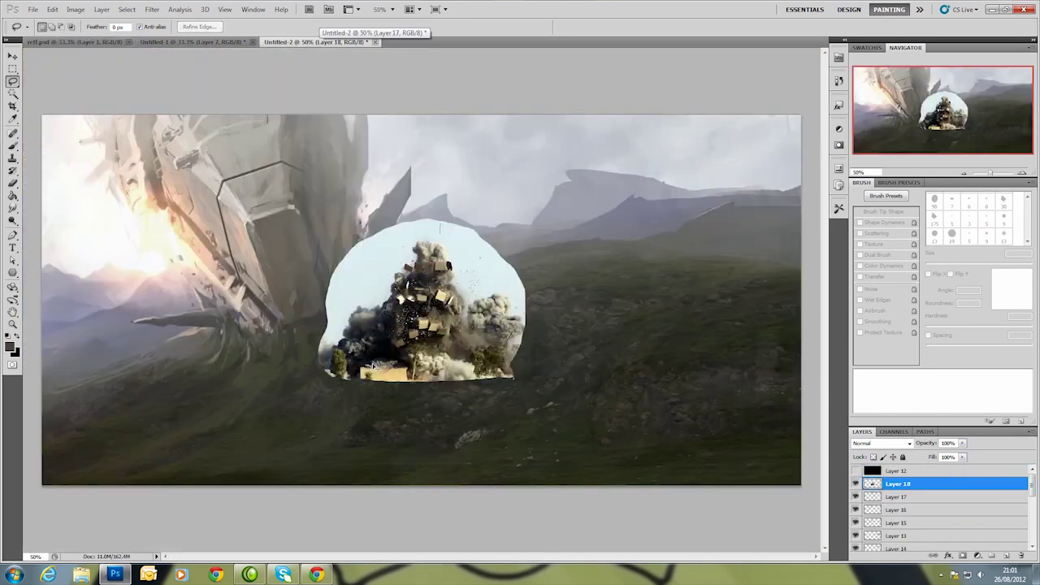
key(w)
click(381, 288)
key(Delete)
Desaturate the explosion twice with Hue/Saturation at about -51 saturation.
key(ctrl+u)
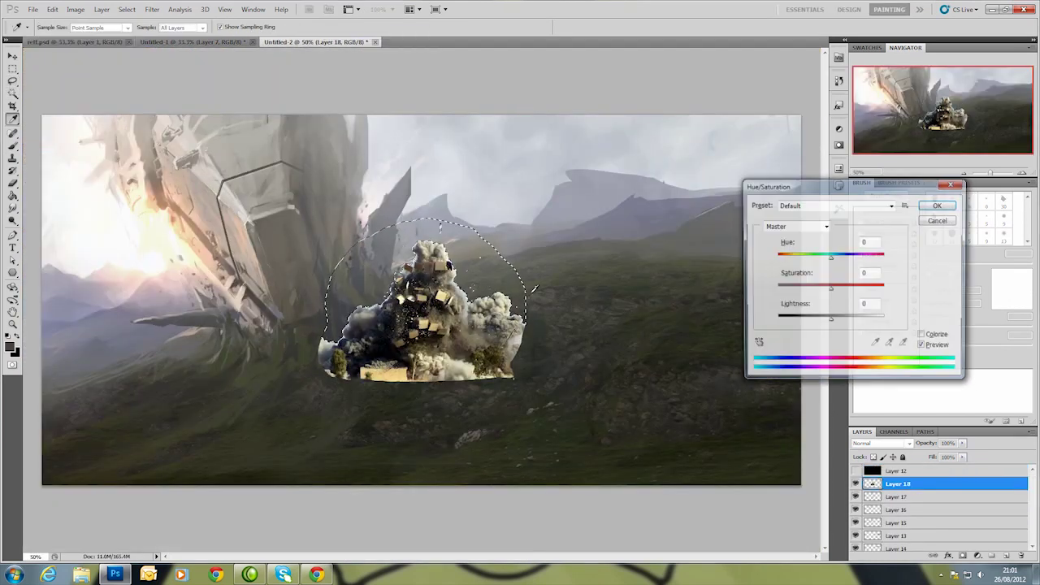
drag(830, 285, 804, 290)
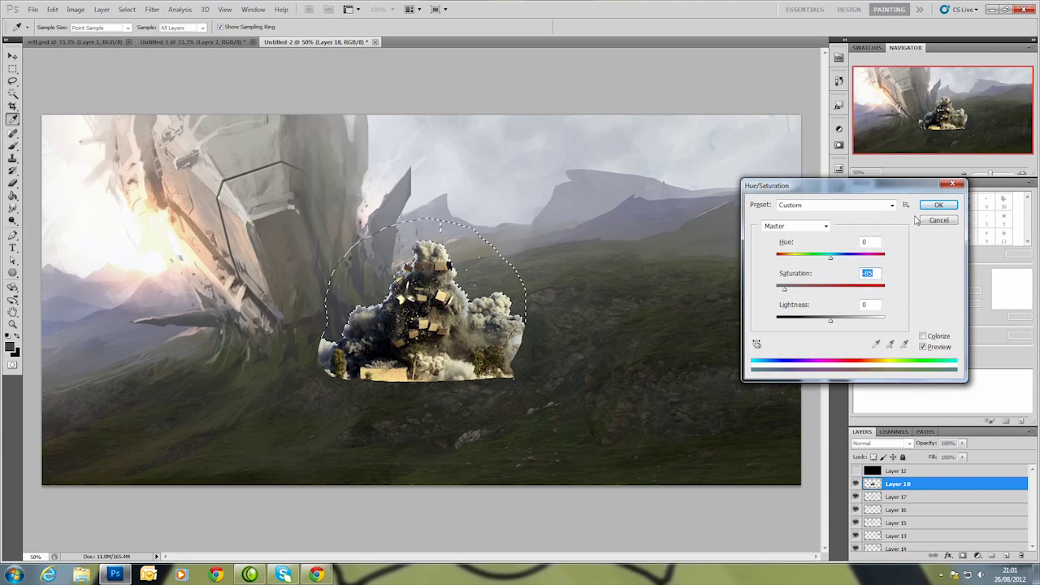
key(Return)
key(ctrl+d)
key(ctrl+u)
drag(831, 285, 805, 292)
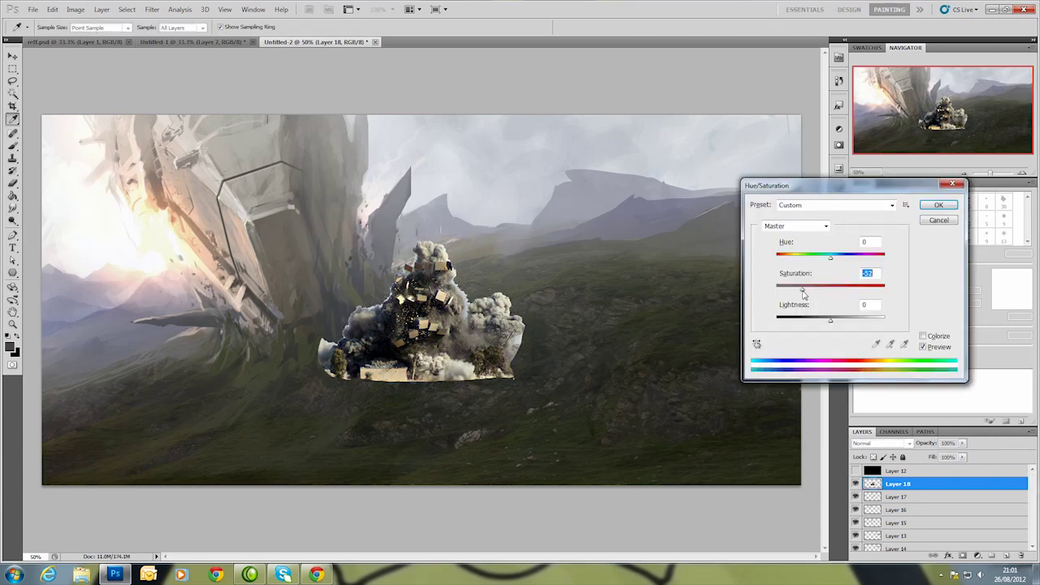
key(Return)
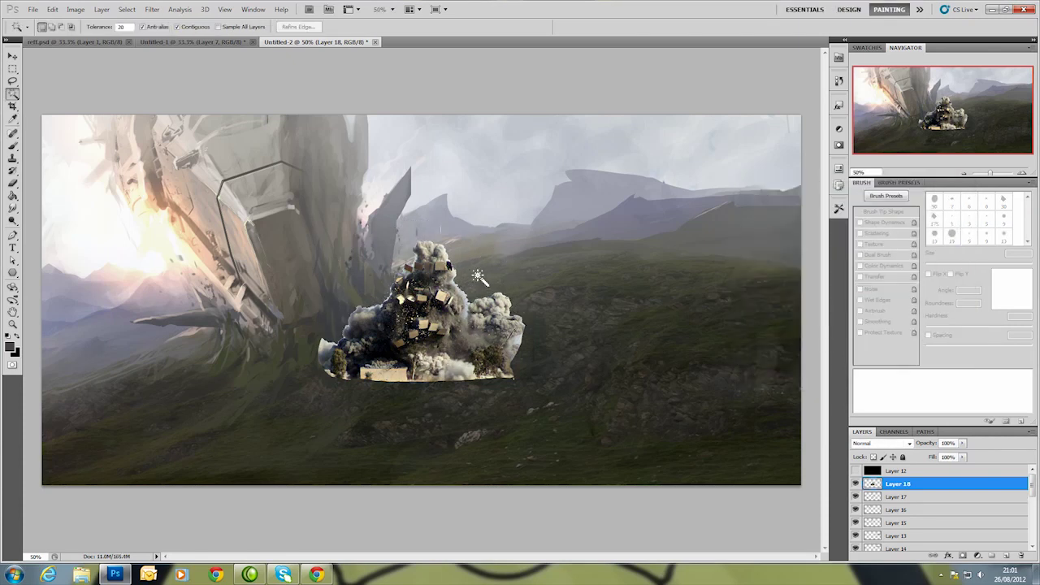
Select the empty area around the explosion, expand the selection, then deselect.
click(480, 277)
click(127, 9)
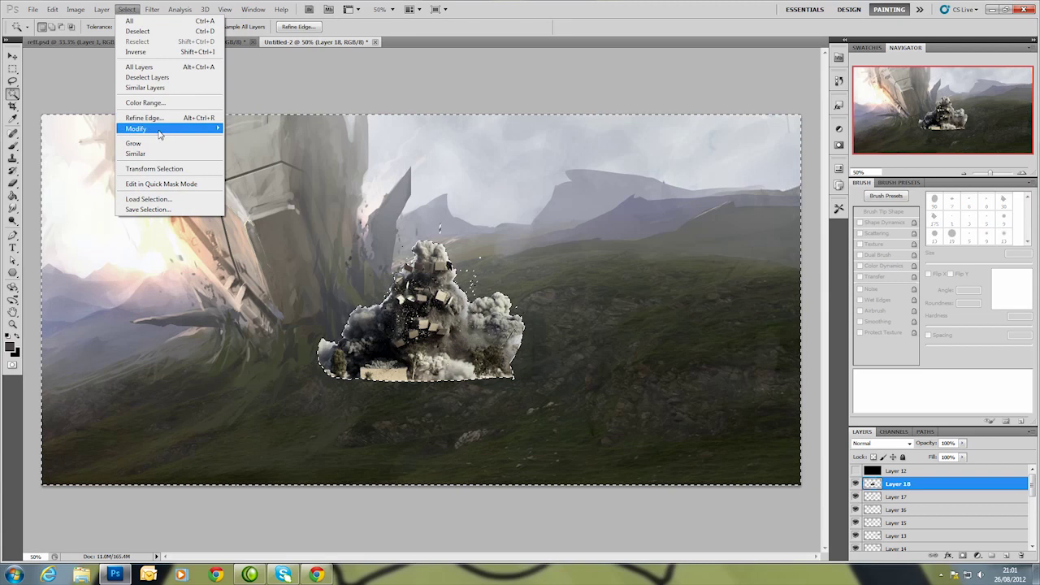
mouse_move(136, 128)
click(73, 153)
key(Return)
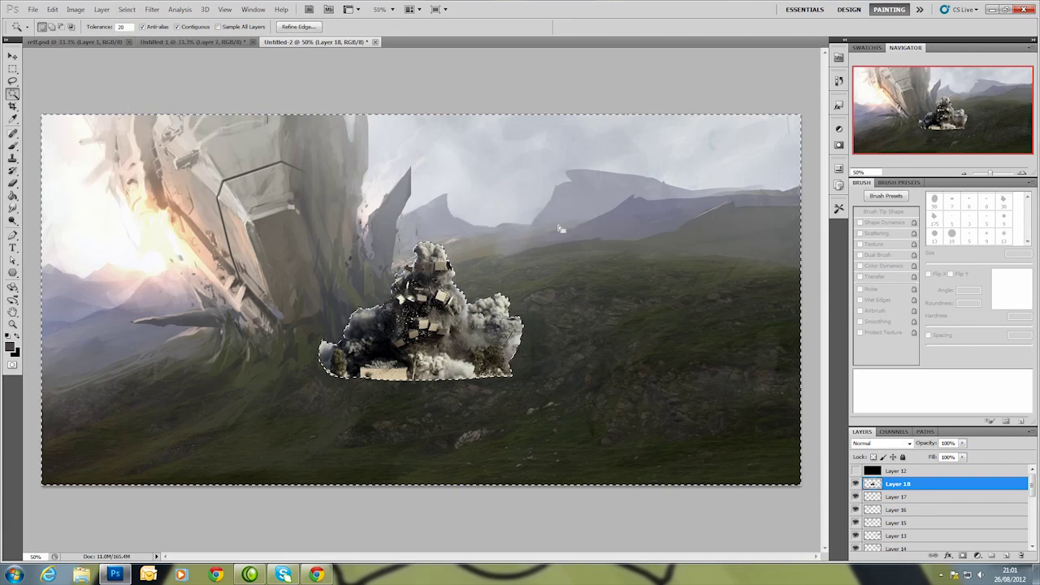
key(ctrl+d)
Free Transform the explosion to about 165% scale, tilted -13.44°, over the ship's base.
key(ctrl+t)
drag(524, 243, 650, 154)
drag(329, 394, 355, 441)
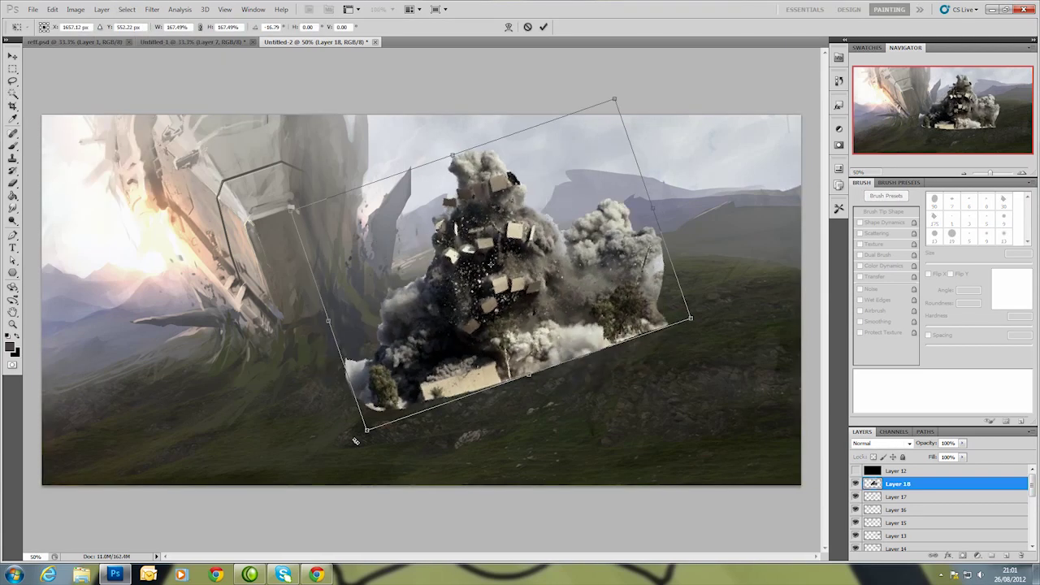
mouse_move(490, 268)
mouse_down()
mouse_move(350, 350)
mouse_move(299, 423)
mouse_up()
drag(499, 372, 527, 373)
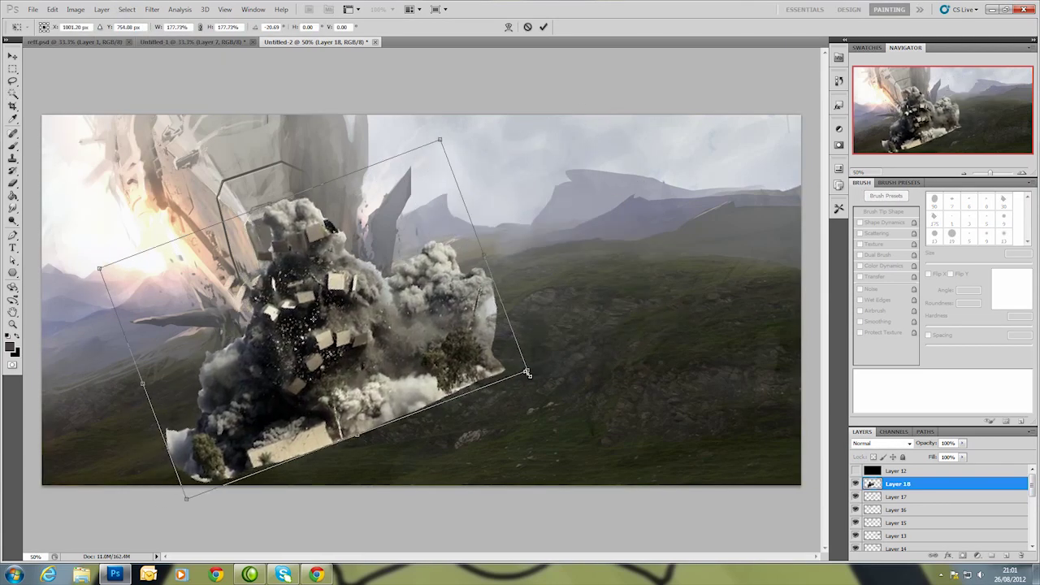
drag(136, 447, 122, 406)
drag(464, 144, 429, 170)
Try Overlay, Soft Light and Color blend modes and lower opacity on the explosion layer.
click(882, 443)
click(878, 288)
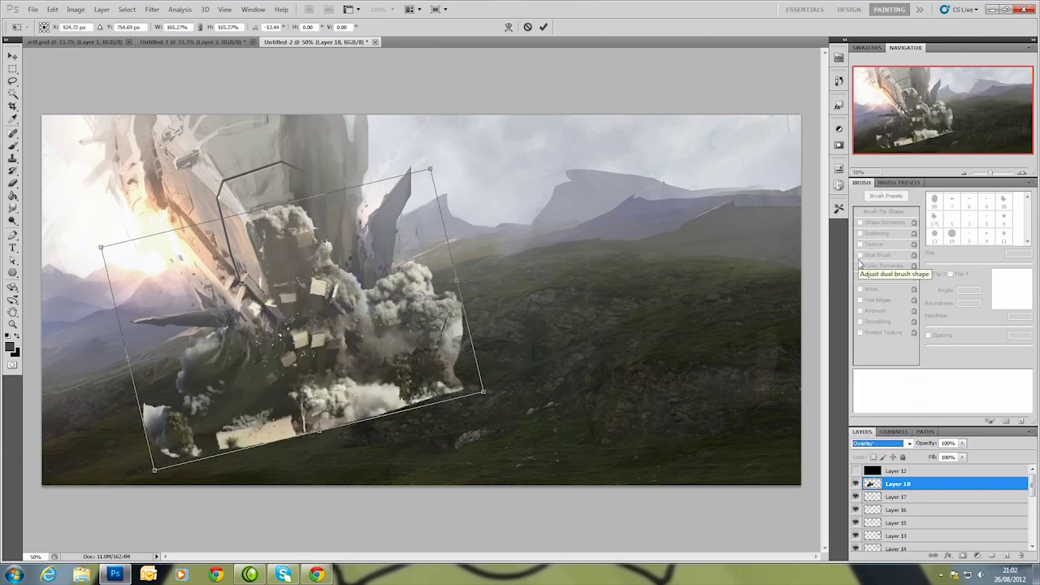
key(Down)
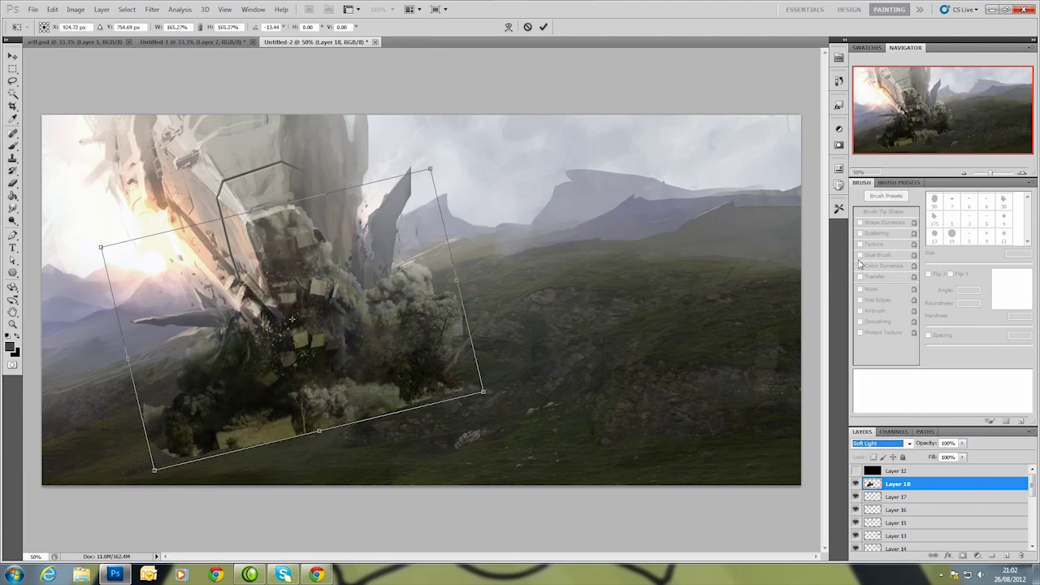
drag(963, 444, 953, 457)
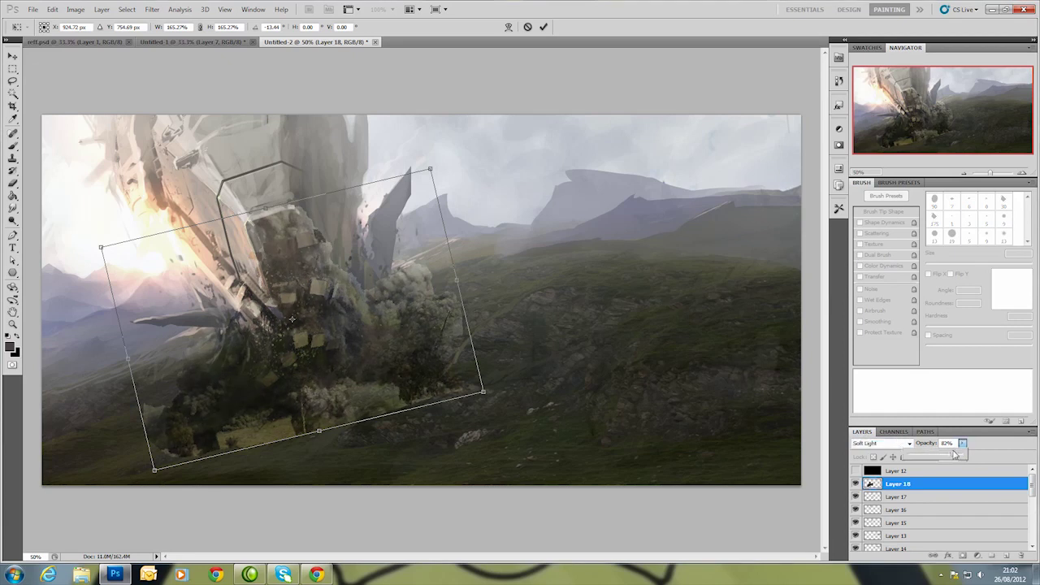
click(878, 443)
click(868, 424)
key(Up)
key(Up)
key(Up)
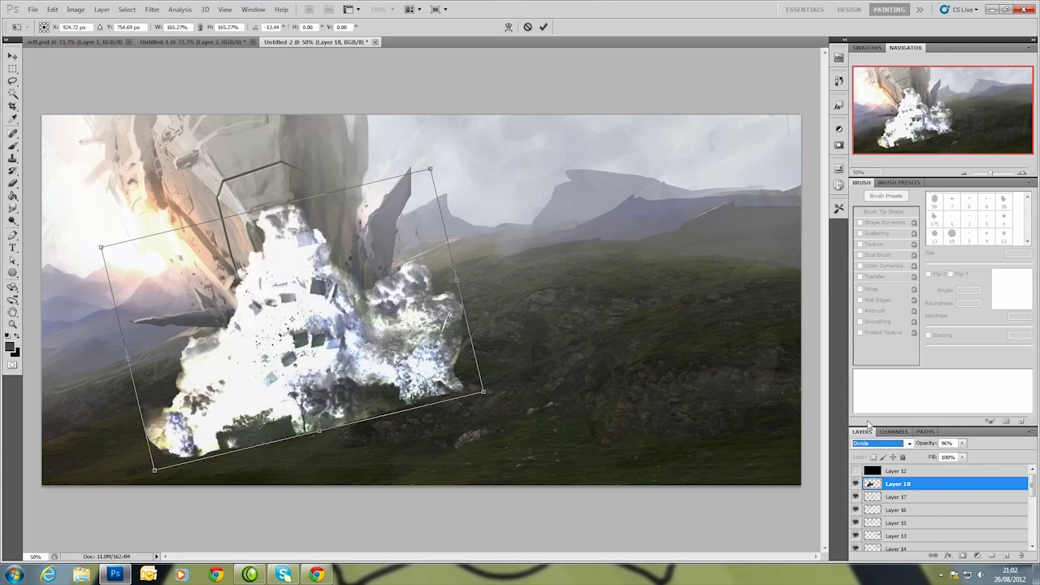
key(Up)
key(Up)
key(Up)
Test Lighter Color, Multiply and fainter opacity, then settle on Soft Light at 100%.
key(Up)
key(Down)
key(Up)
key(Up)
key(Up)
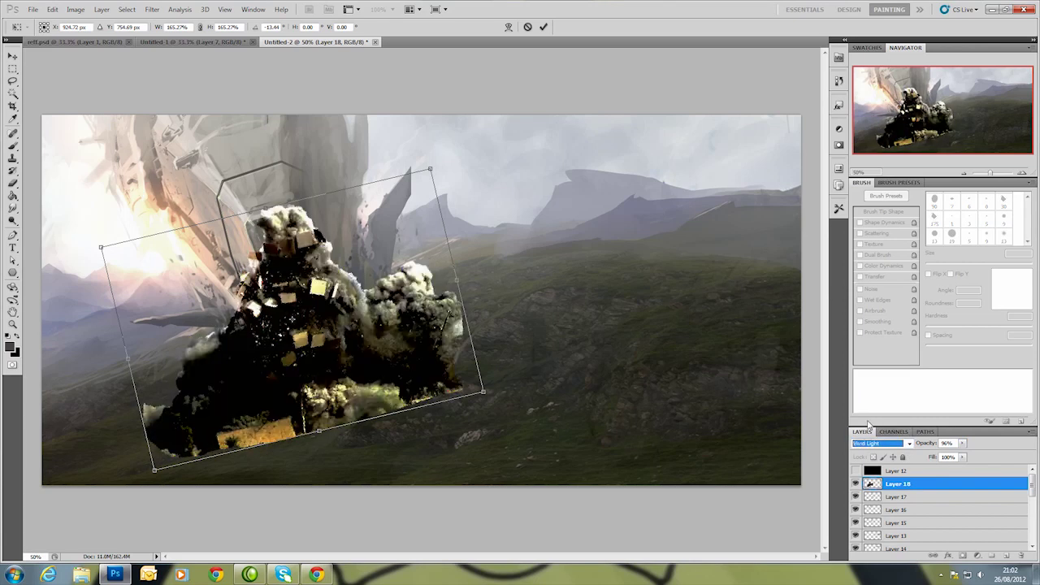
key(Up)
key(Up)
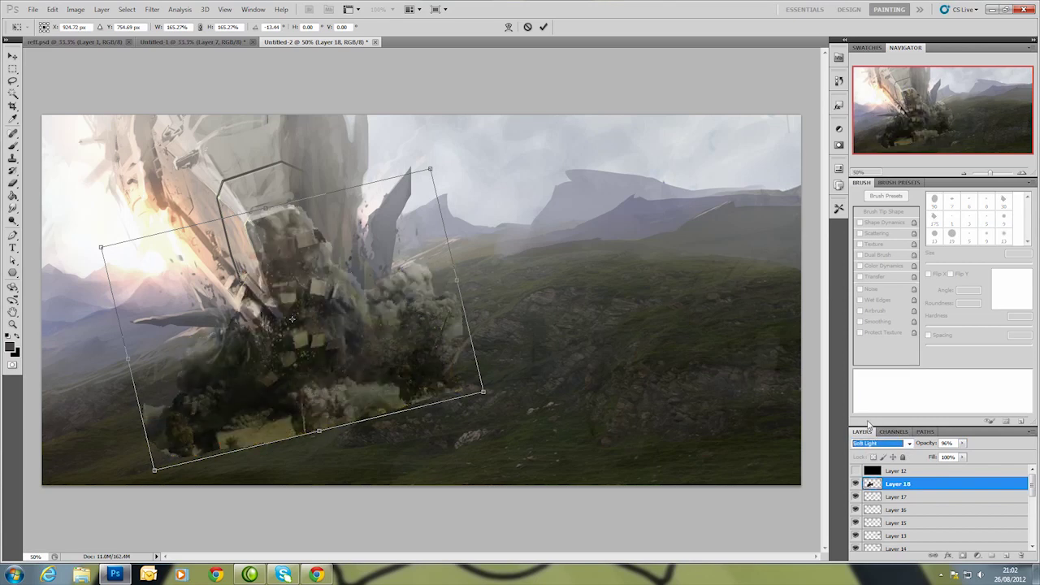
key(Up)
key(Up)
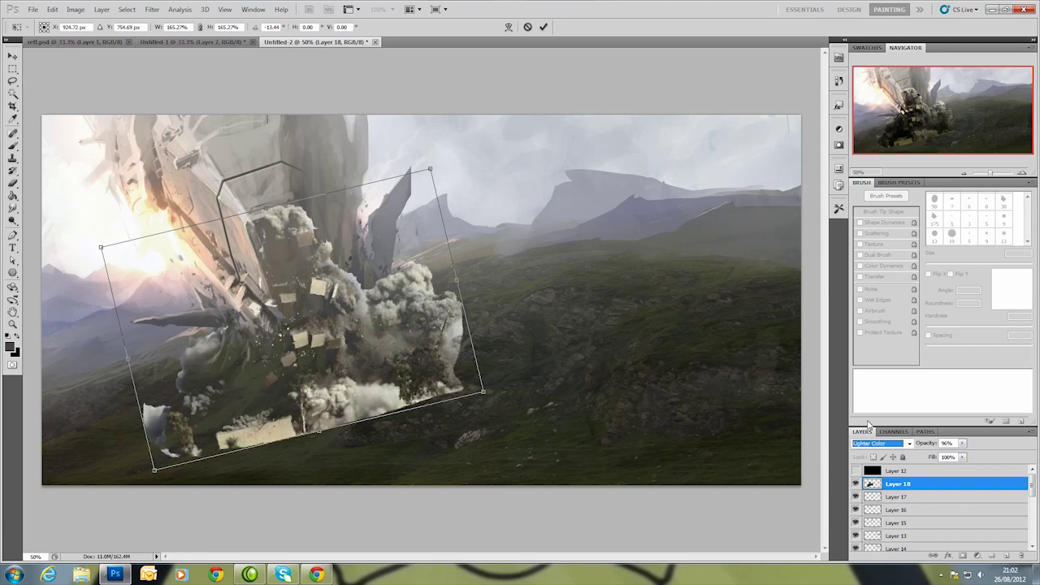
key(Up)
key(Up)
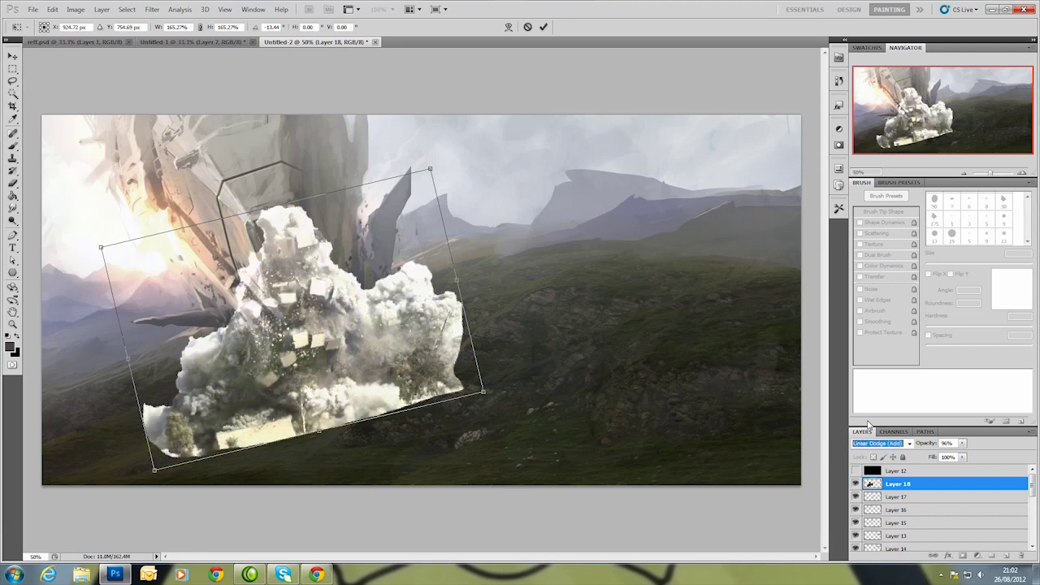
key(Up)
key(Up)
key(Up)
key(Up)
key(Up)
key(Up)
key(Up)
key(Up)
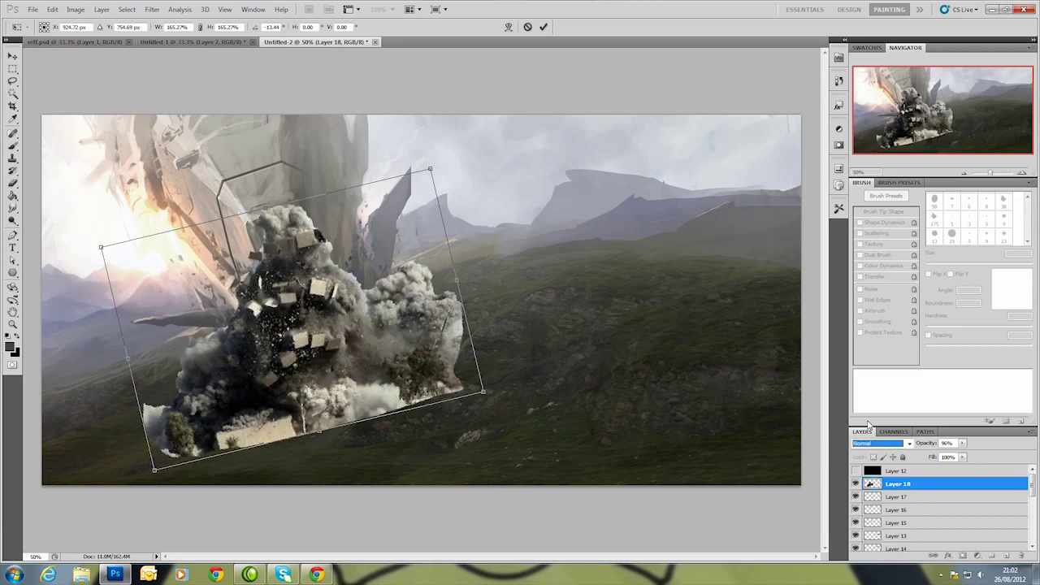
key(Down)
key(Down)
key(Down)
mouse_move(962, 442)
mouse_down()
mouse_move(933, 455)
mouse_move(968, 460)
mouse_up()
click(881, 443)
click(870, 298)
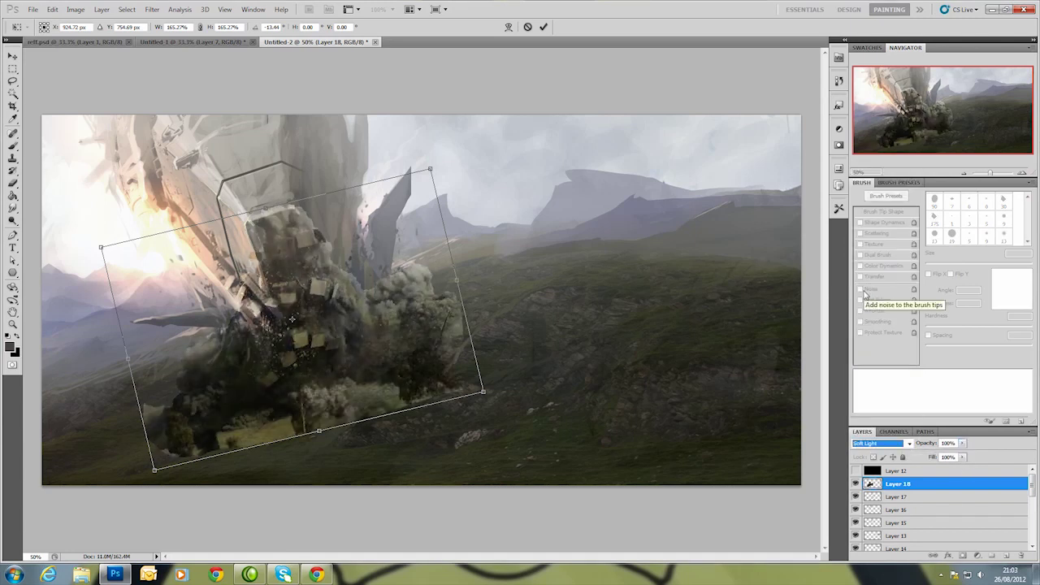
Commit the explosion transform, fade its lower part and smoke, and lower its opacity slightly.
key(Return)
key(b)
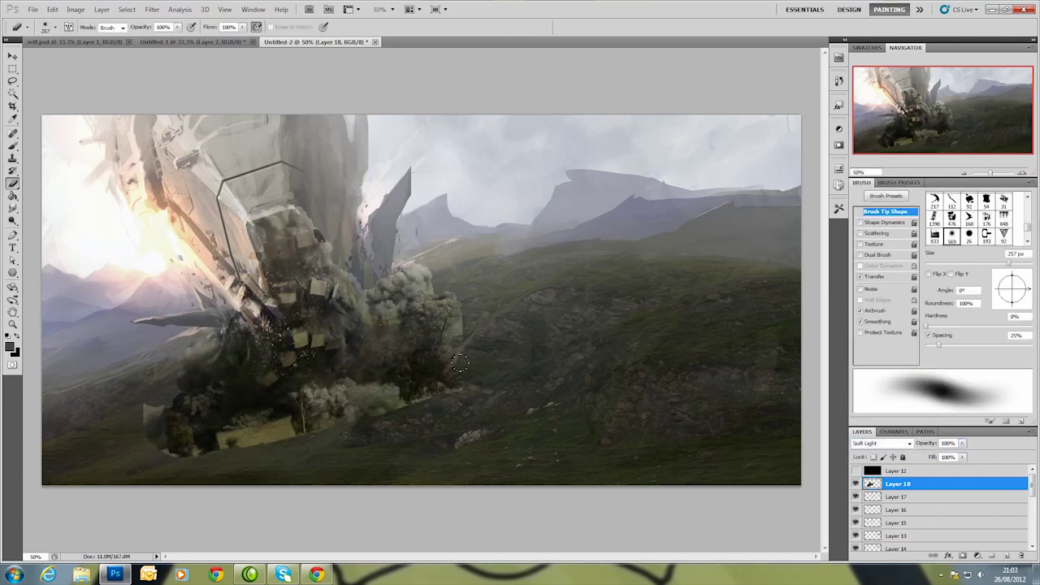
drag(459, 364, 124, 380)
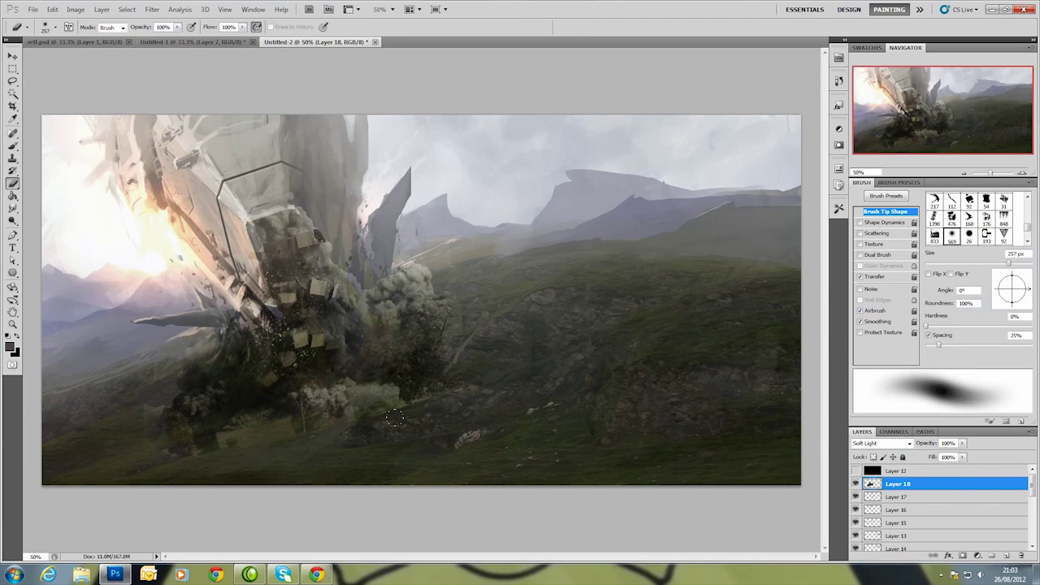
click(962, 443)
drag(964, 457, 951, 455)
mouse_move(285, 165)
mouse_down()
mouse_move(302, 194)
mouse_move(296, 186)
mouse_up()
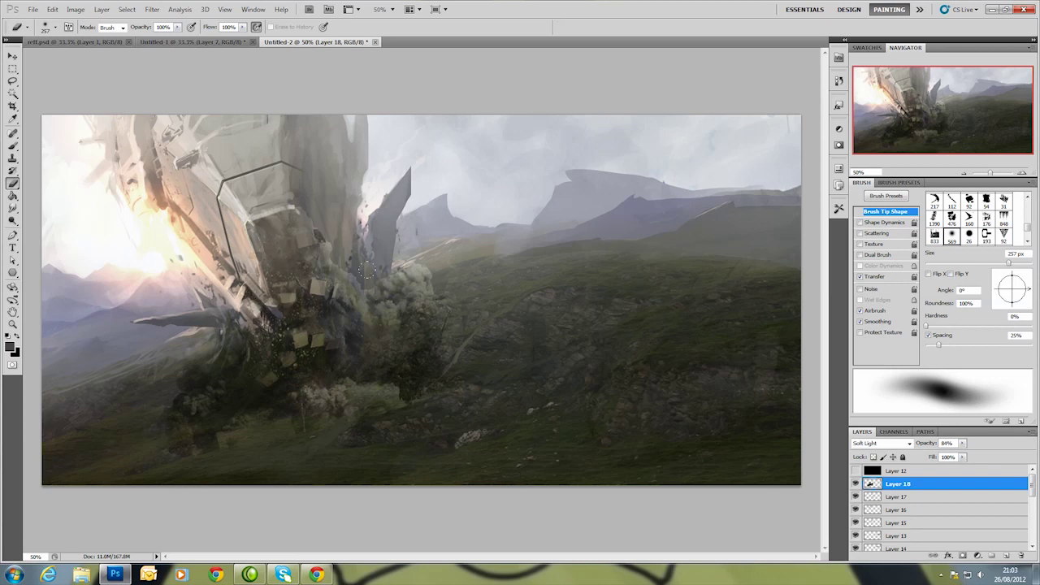
Set a fully round brush tip at 36 px, angled to 165°.
key(b)
click(967, 303)
text(100)
key(Return)
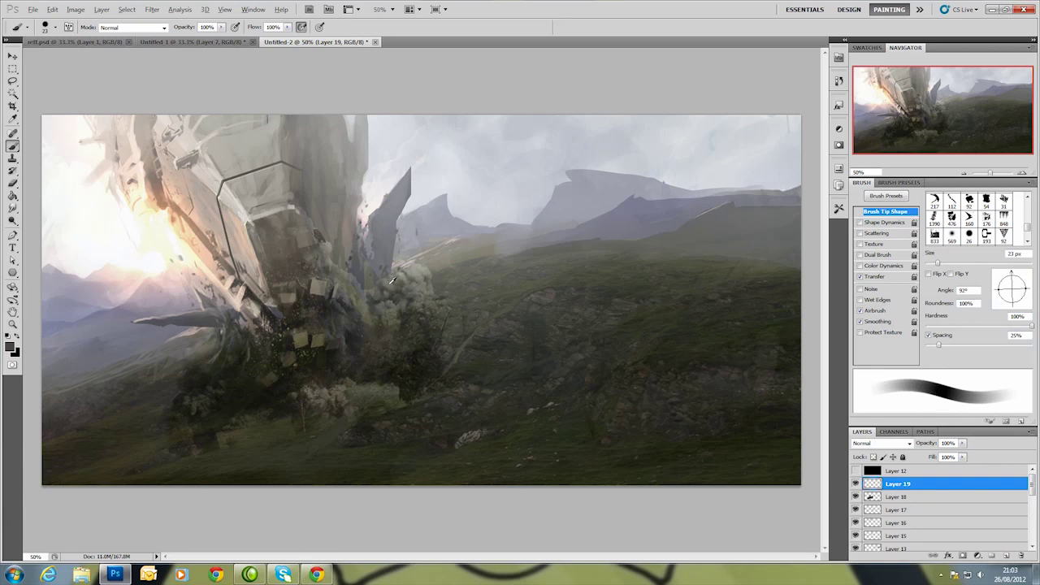
right_click(391, 280)
key(Return)
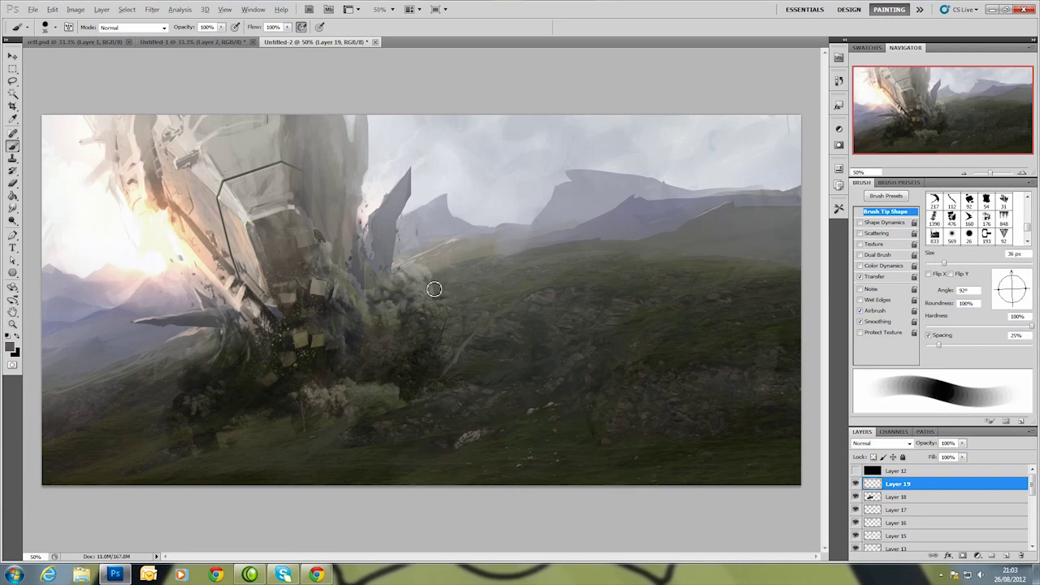
drag(1012, 276, 998, 285)
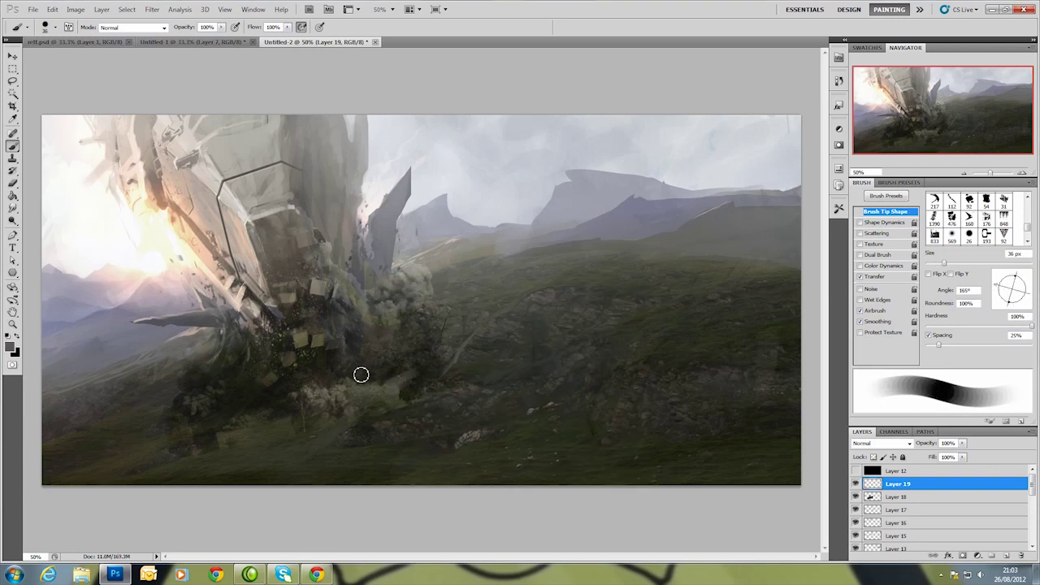
Paint dark strokes over the smoke and debris with a 67 px brush.
right_click(452, 309)
text(67)
key(Return)
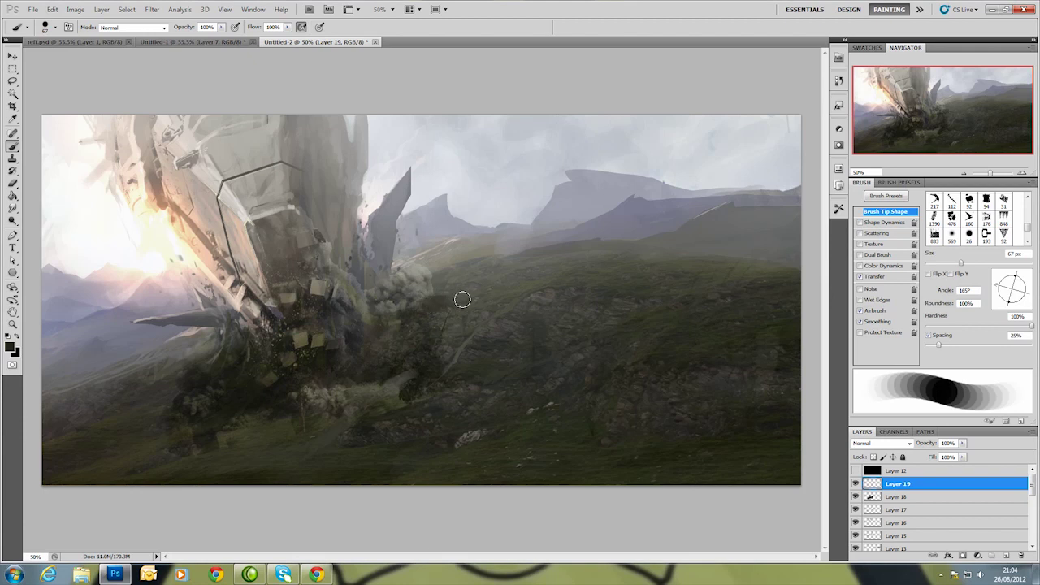
mouse_move(380, 297)
mouse_down()
mouse_move(351, 270)
mouse_move(334, 289)
mouse_move(371, 302)
mouse_up()
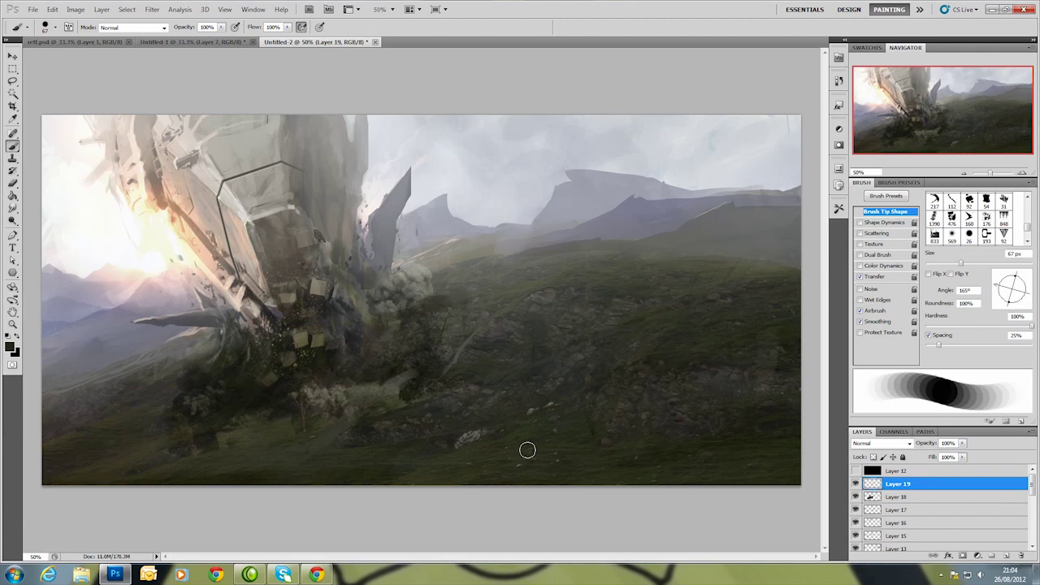
Erase part of the explosion layer at the lower left.
click(856, 497)
click(856, 496)
click(894, 497)
key(e)
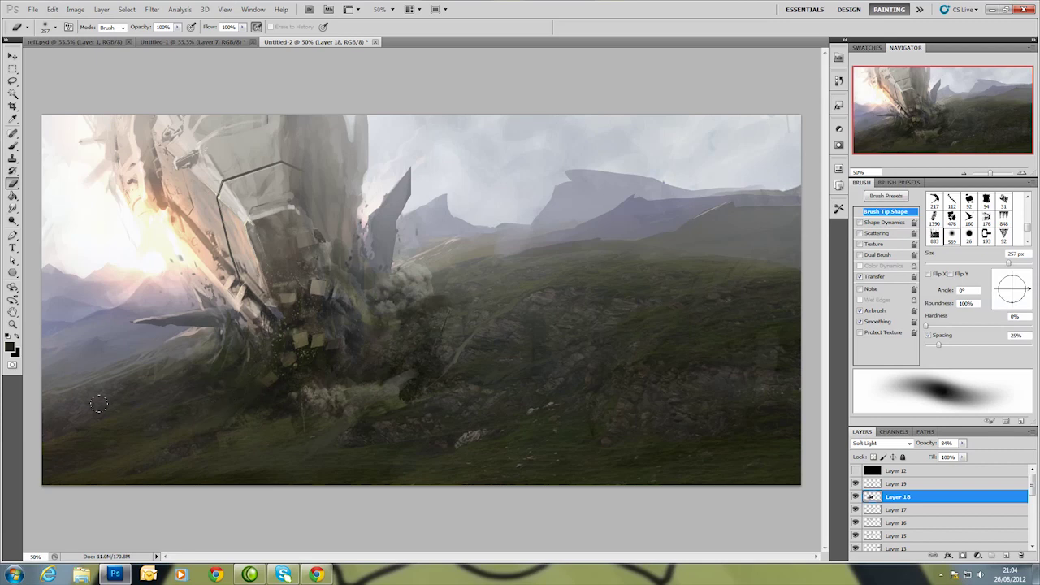
drag(248, 368, 299, 370)
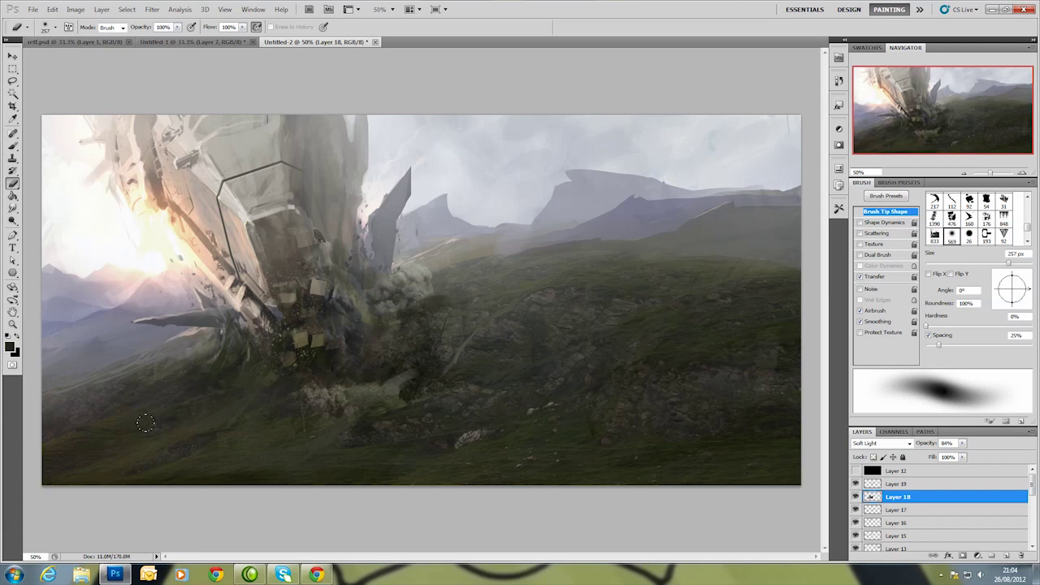
Return to the paint layer with an 11 px brush and a tan colour sampled from the wreck.
key(alt+bracketright)
key(b)
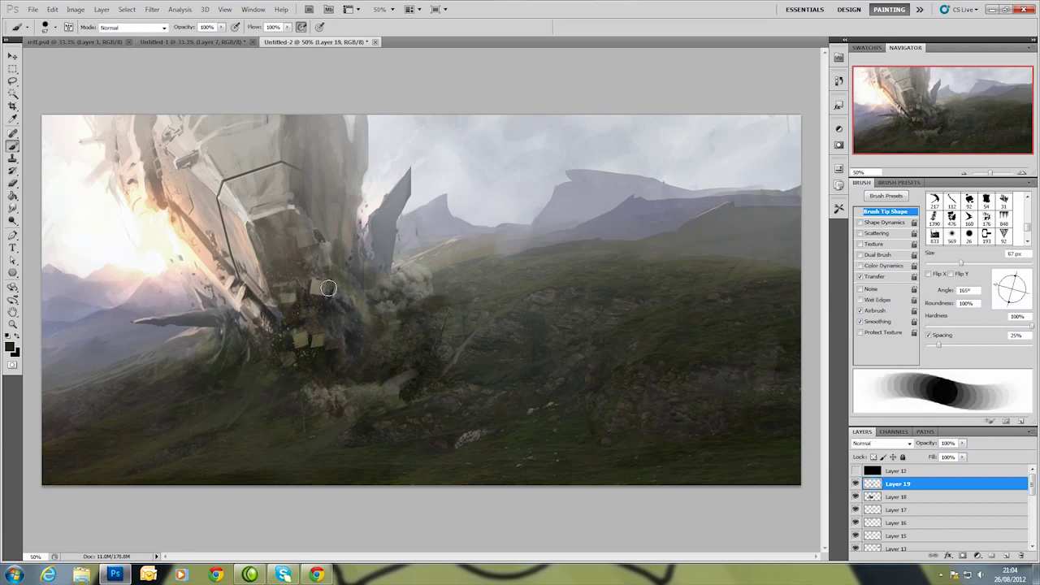
right_click(317, 297)
right_click(317, 296)
drag(349, 311, 344, 311)
key(Return)
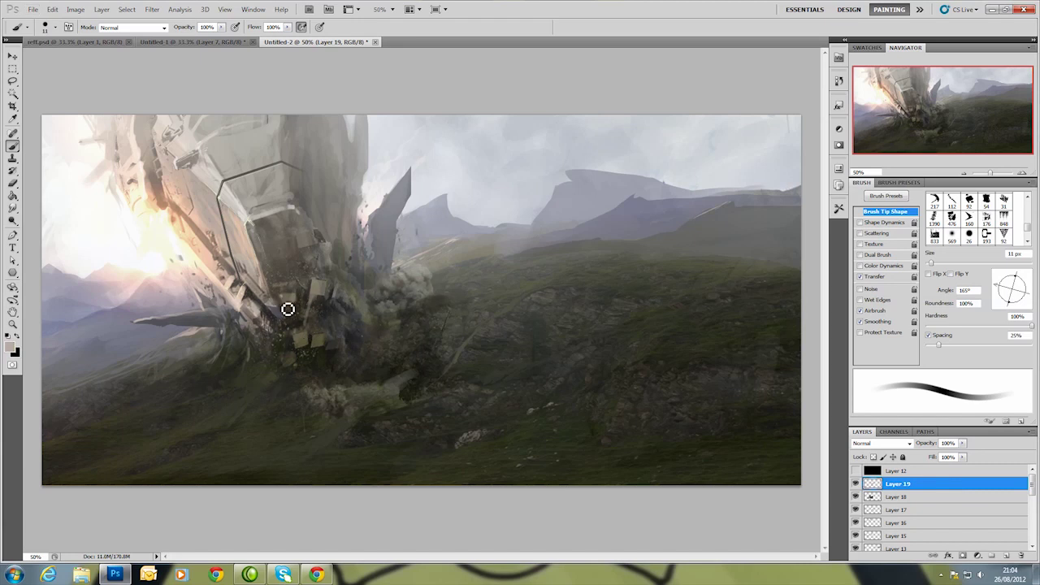
alt+click(249, 252)
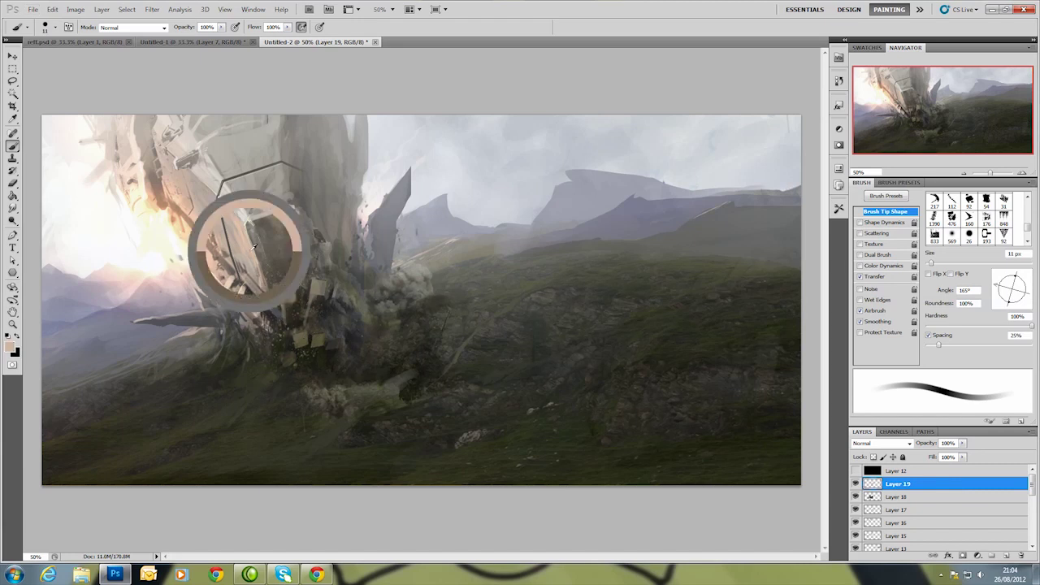
Paint small dark marks into the wreck debris using 7 px and 19 px brushes.
right_click(267, 196)
text(7)
key(Return)
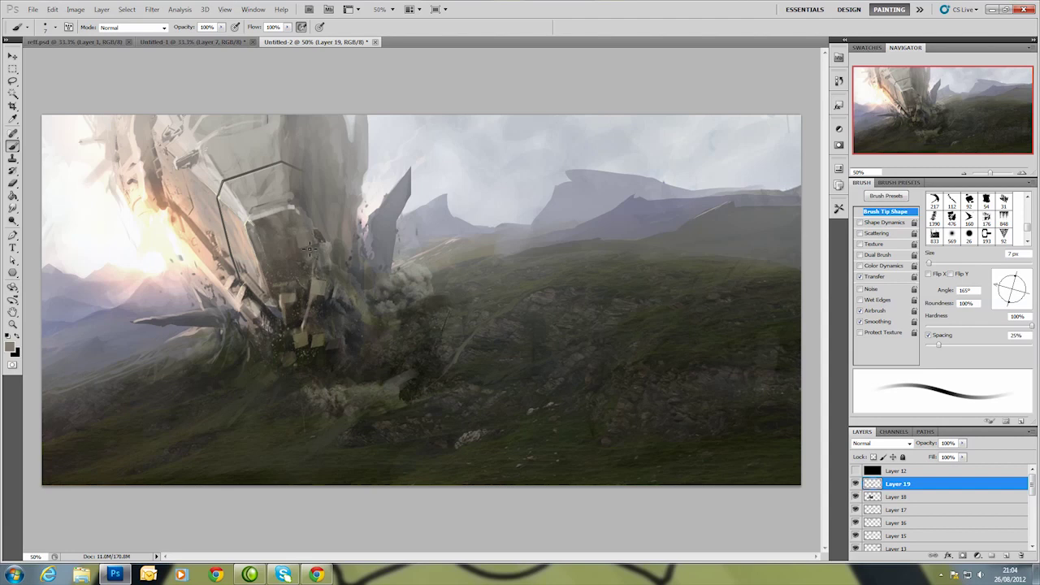
right_click(322, 346)
text(19)
key(Return)
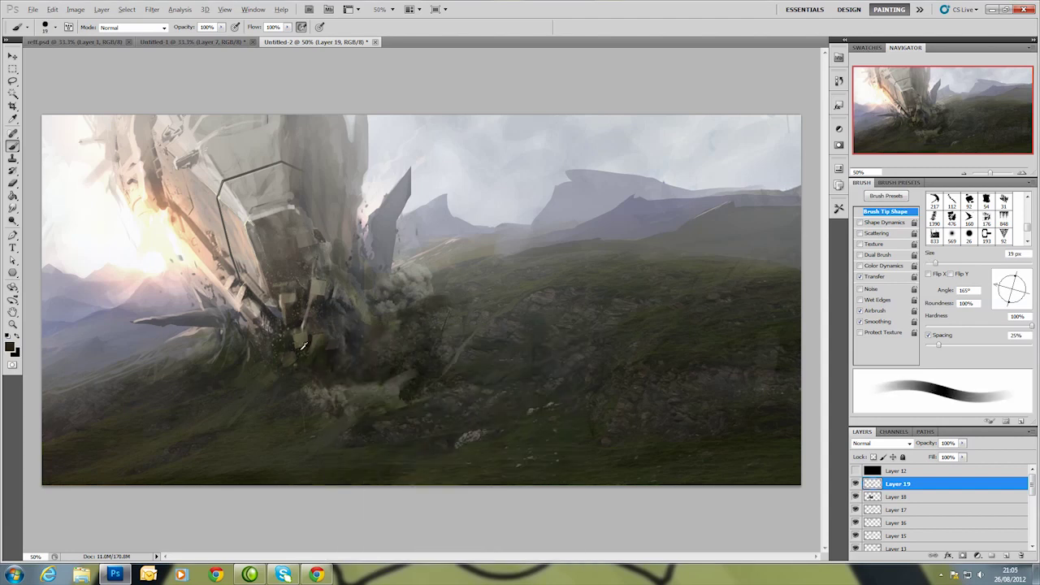
drag(293, 374, 310, 354)
Continue the debris marks with brush sizes of 3, 10 and 32 px.
right_click(311, 343)
text(3)
key(Return)
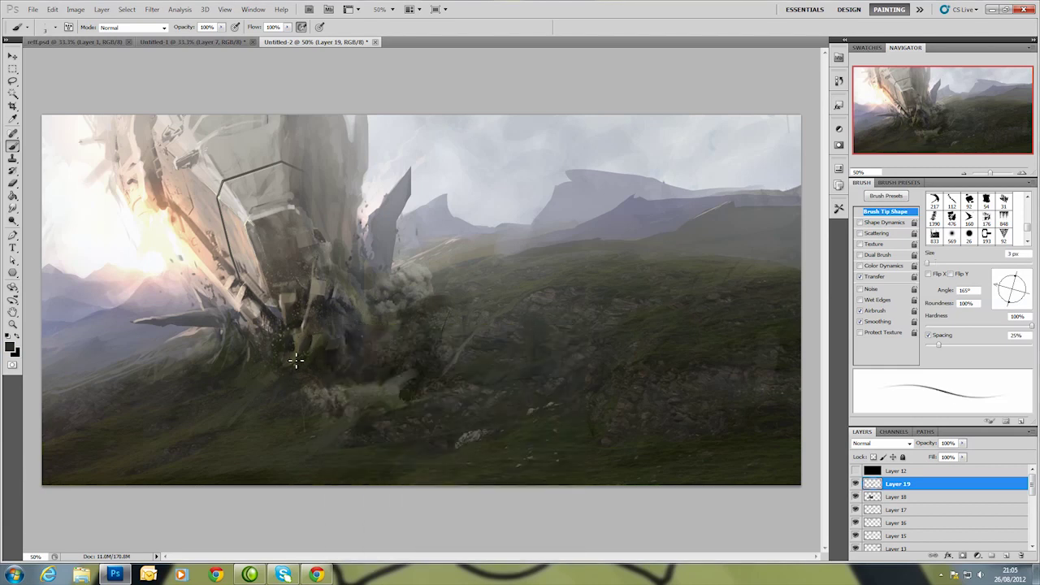
right_click(323, 228)
text(10)
key(Return)
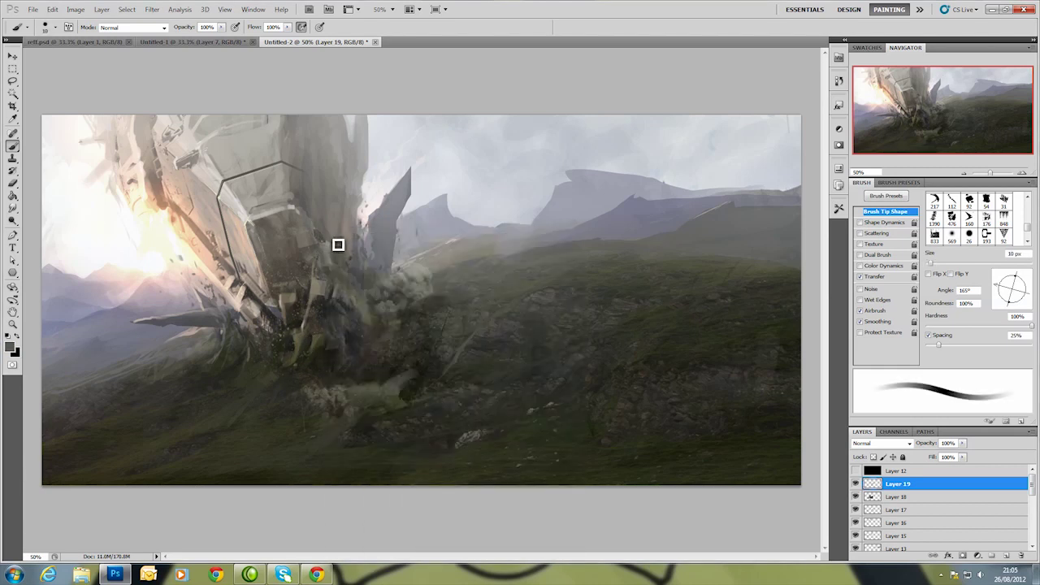
right_click(331, 226)
text(32)
key(Return)
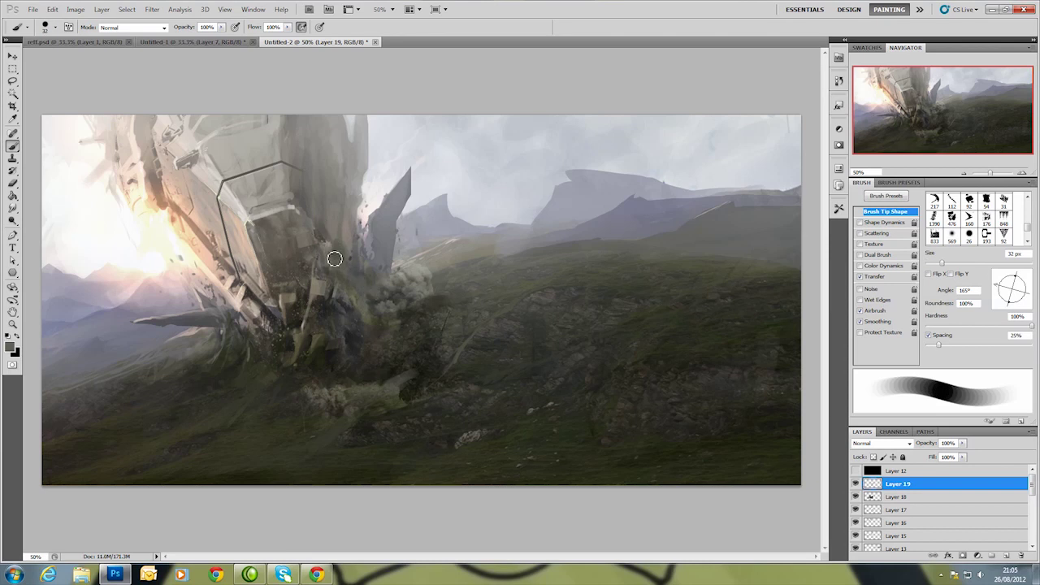
Switch the brush to 5 px then 22 px and choose a light grey-green colour.
right_click(345, 274)
text(5)
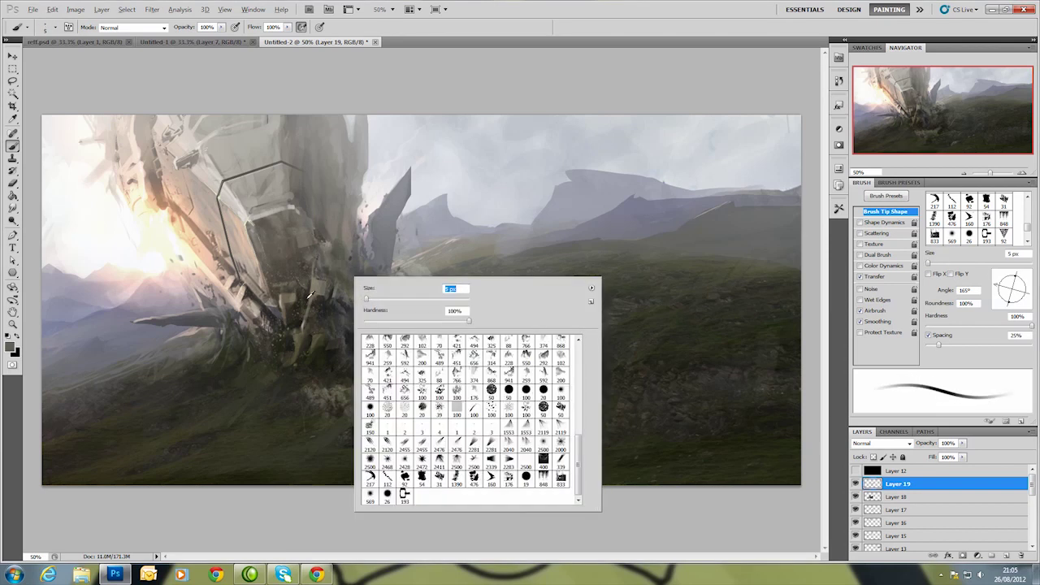
key(Return)
right_click(410, 307)
text(22)
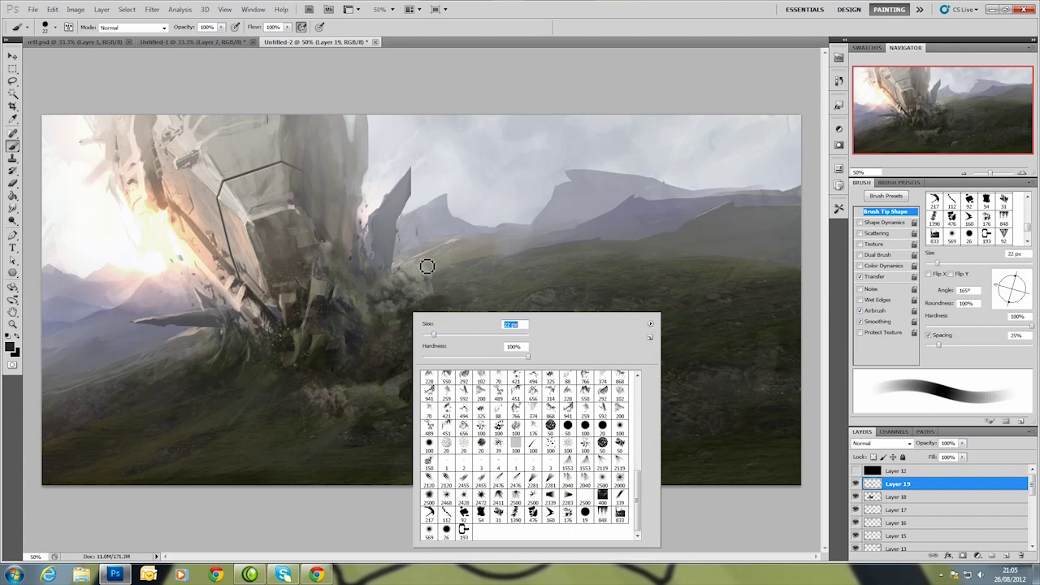
key(Return)
click(10, 346)
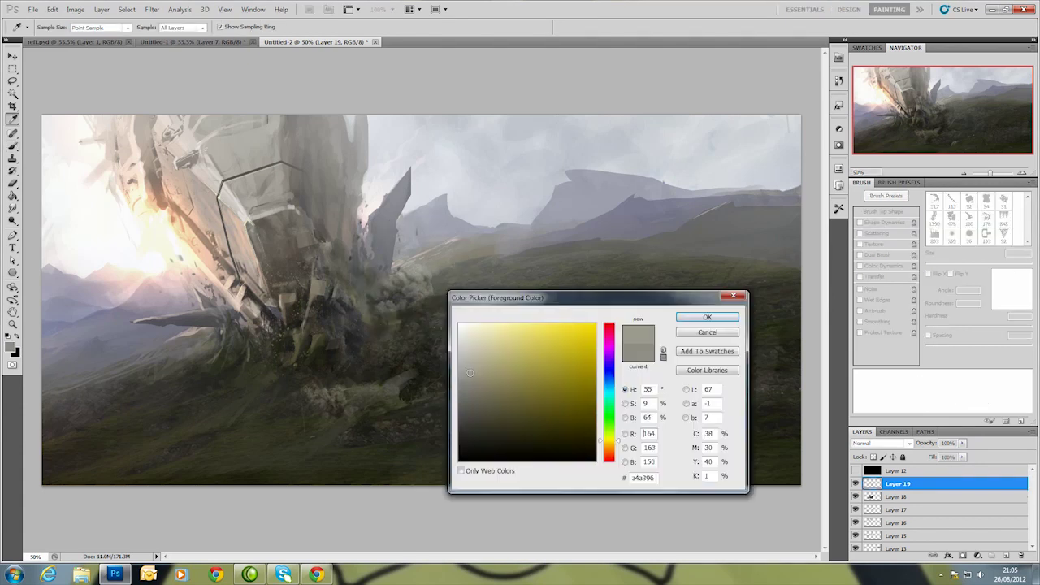
click(691, 317)
Use a 44 px brush with dark and light sampled colours, then switch to ref.psd.
right_click(427, 259)
text(44)
key(Return)
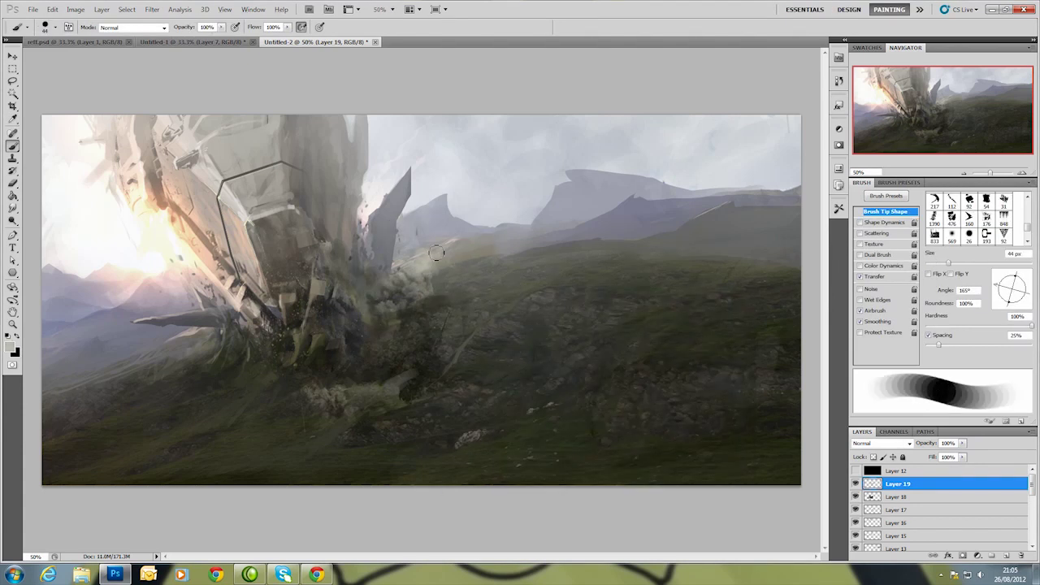
alt+click(420, 309)
alt+click(370, 280)
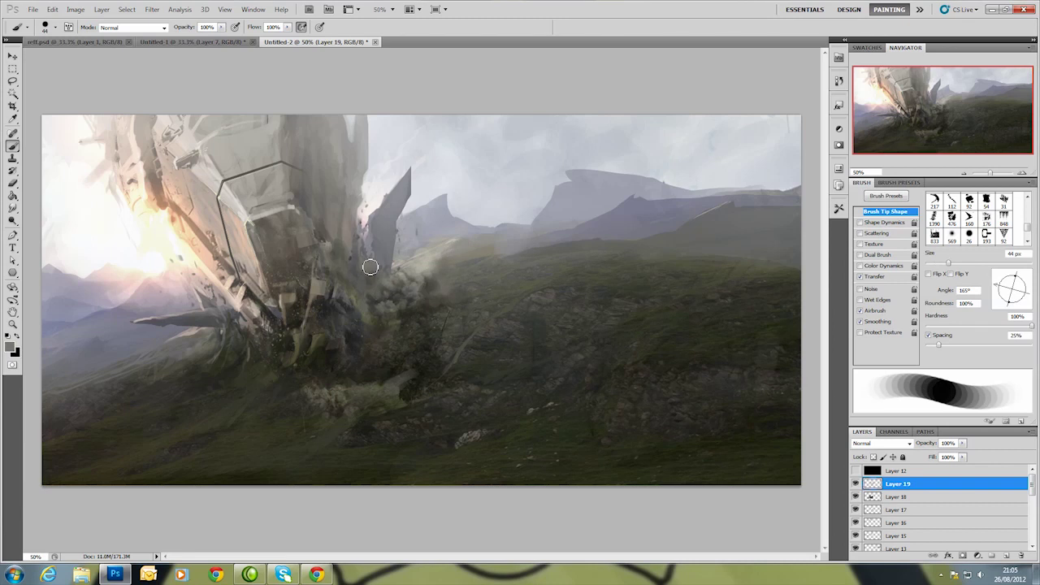
click(105, 42)
Lasso the tank from ref.psd into the painting, flipped horizontally and scaled onto the hull.
key(l)
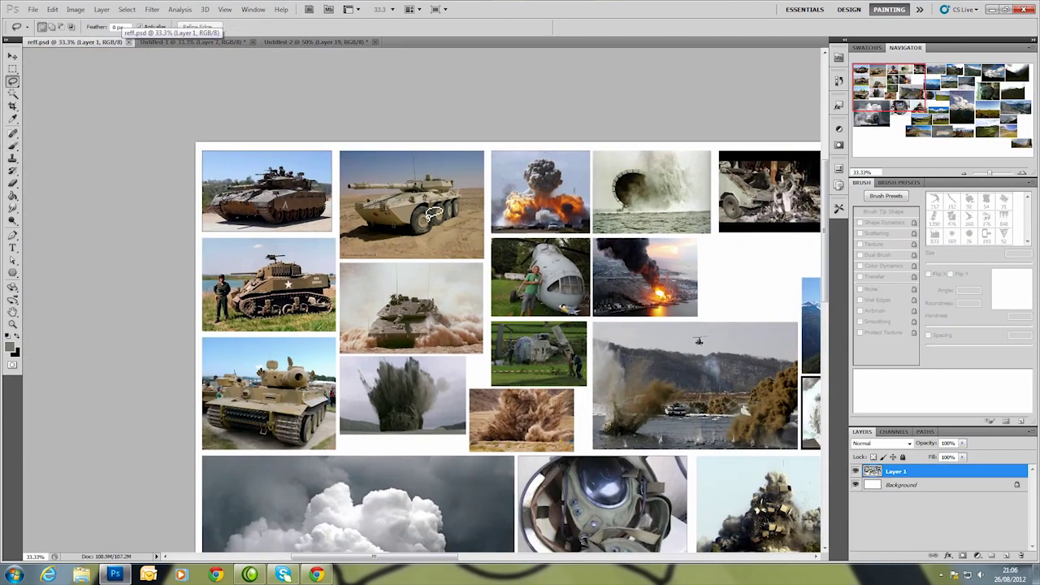
mouse_move(426, 207)
mouse_down()
mouse_move(480, 325)
mouse_move(435, 331)
mouse_up()
key(ctrl+t)
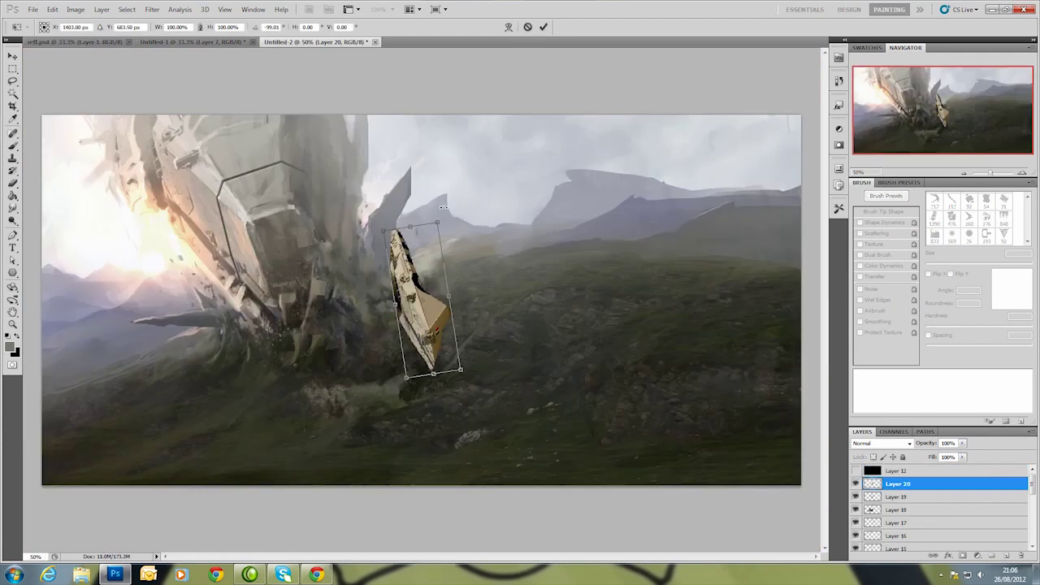
right_click(432, 330)
click(472, 482)
mouse_move(408, 411)
mouse_down()
mouse_move(399, 413)
mouse_move(265, 206)
mouse_up()
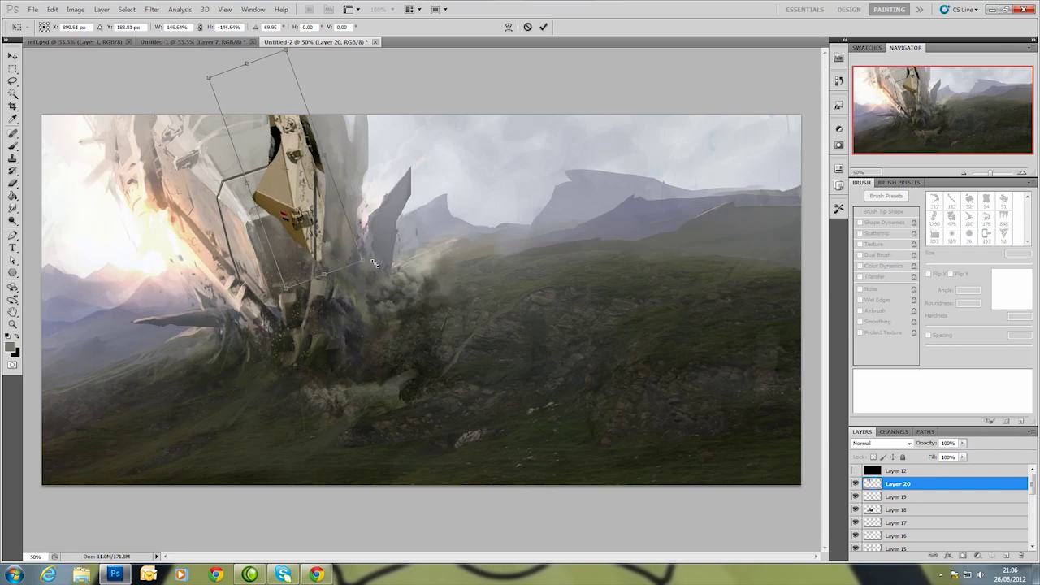
mouse_move(336, 243)
mouse_down()
mouse_move(369, 309)
mouse_move(395, 304)
mouse_move(428, 332)
mouse_up()
key(Return)
Desaturate the tank with Hue/Saturation and blend its layer in Overlay.
key(ctrl+u)
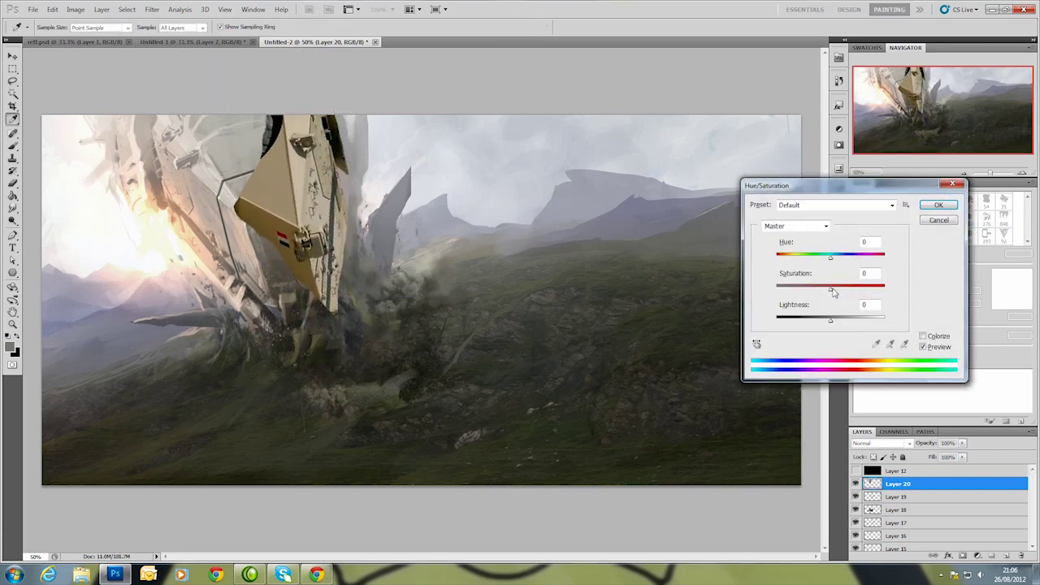
drag(834, 293, 782, 292)
key(Return)
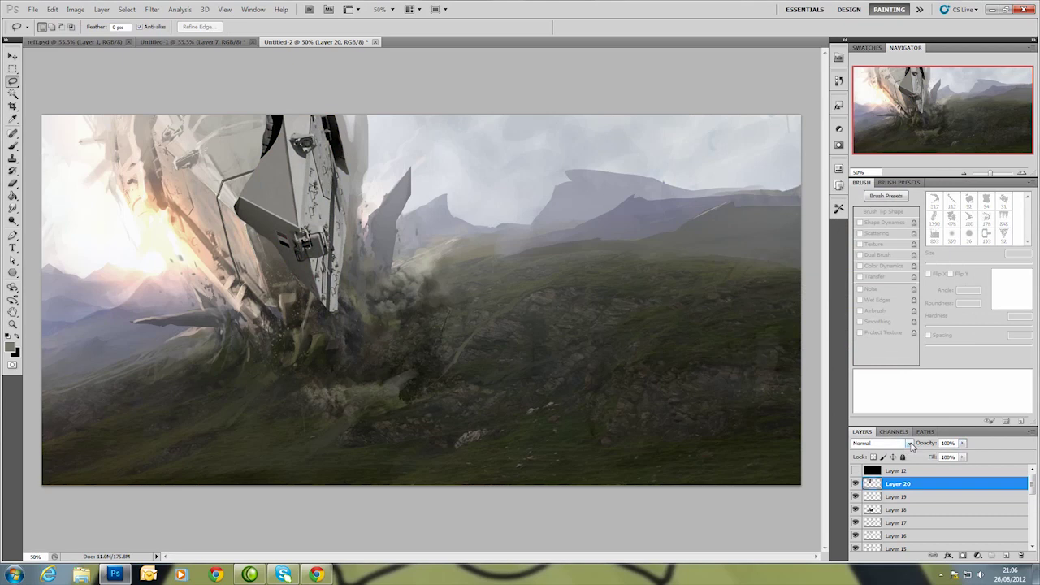
click(902, 443)
click(869, 303)
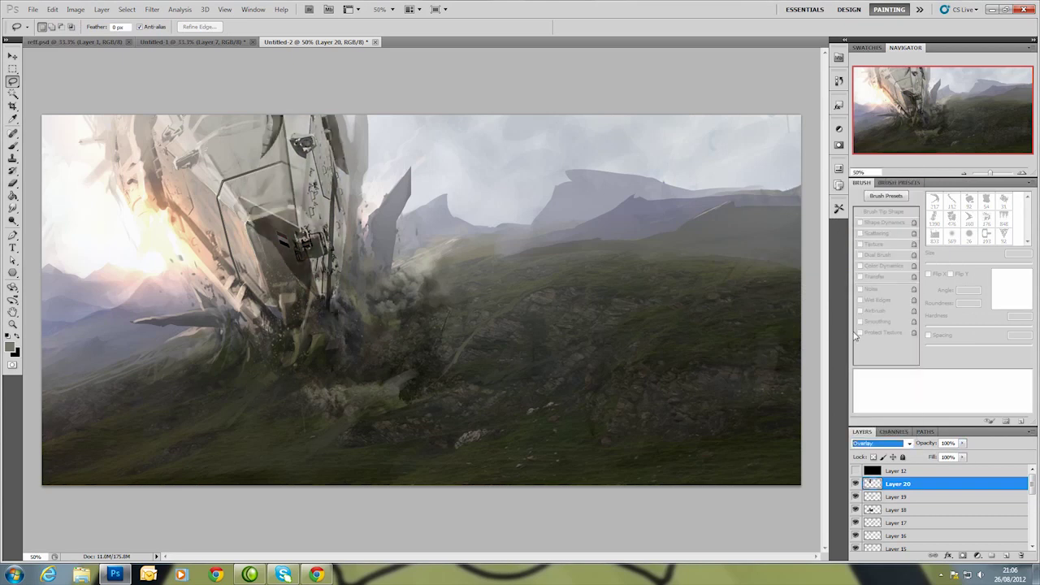
Slightly rescale and rotate the tank on the hull and switch its blend to Multiply.
key(ctrl+t)
mouse_move(353, 324)
mouse_down()
mouse_move(370, 350)
mouse_move(325, 310)
mouse_move(347, 355)
mouse_move(358, 355)
mouse_up()
key(Return)
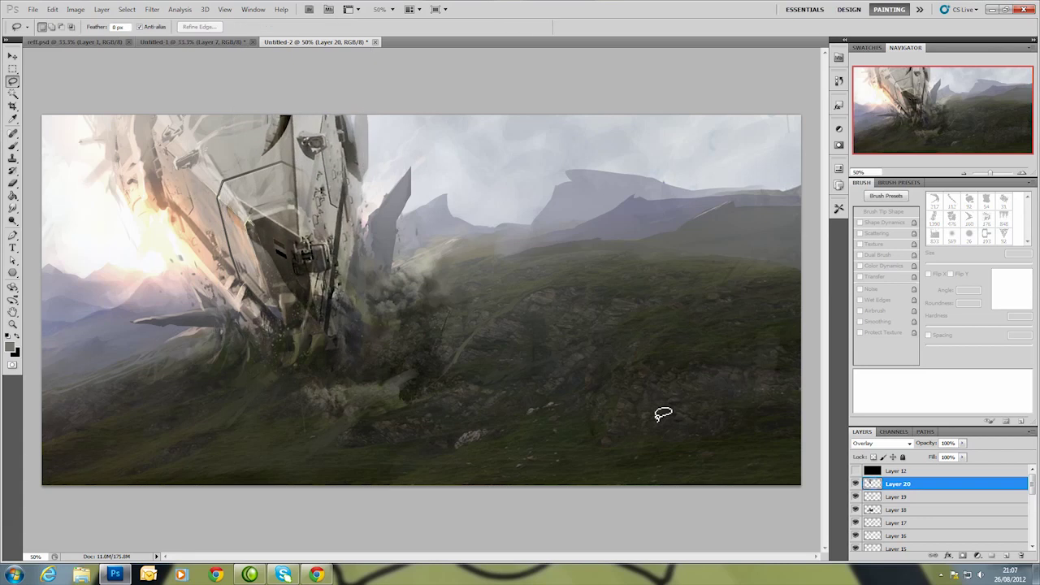
click(909, 443)
click(871, 209)
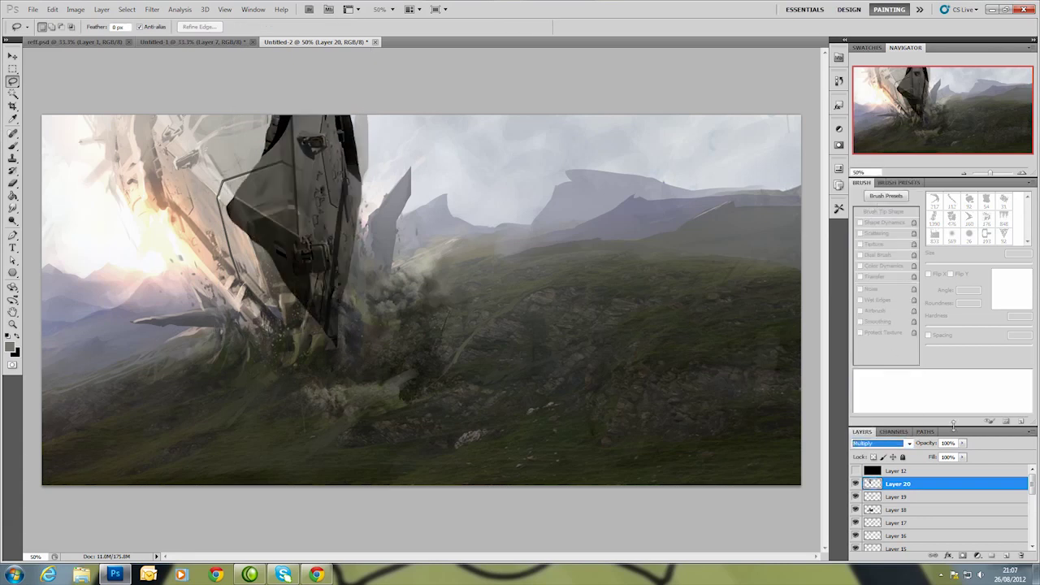
Duplicate the tank layer, hide the copy, and lower Layer 20's opacity to 48%.
key(ctrl+j)
click(855, 479)
click(898, 492)
click(962, 442)
drag(966, 457, 934, 456)
Lighten the hull panels and edge with a 74 px soft brush.
key(b)
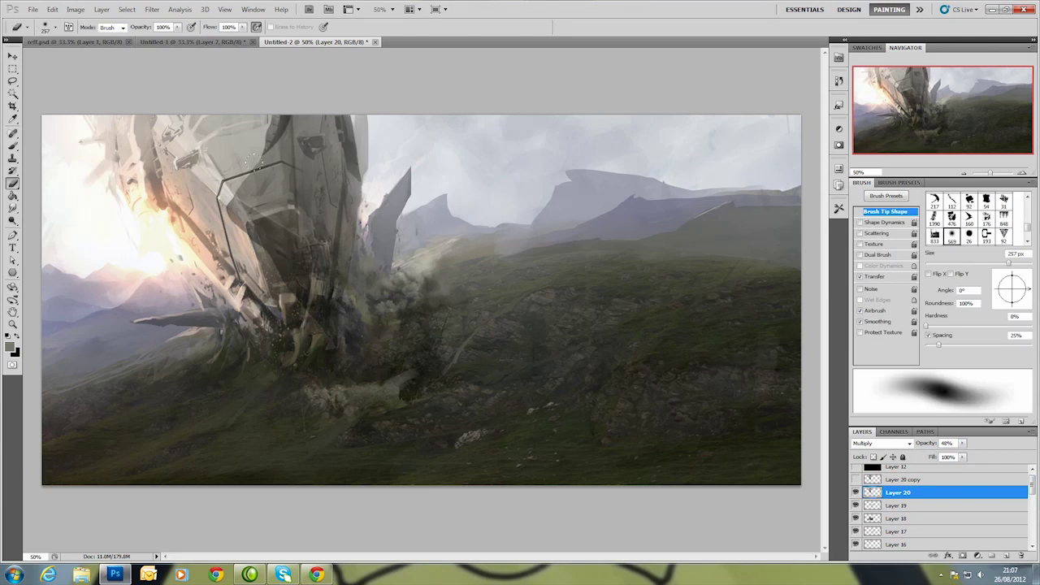
right_click(397, 246)
click(558, 434)
right_click(397, 348)
drag(397, 348, 415, 347)
key(Return)
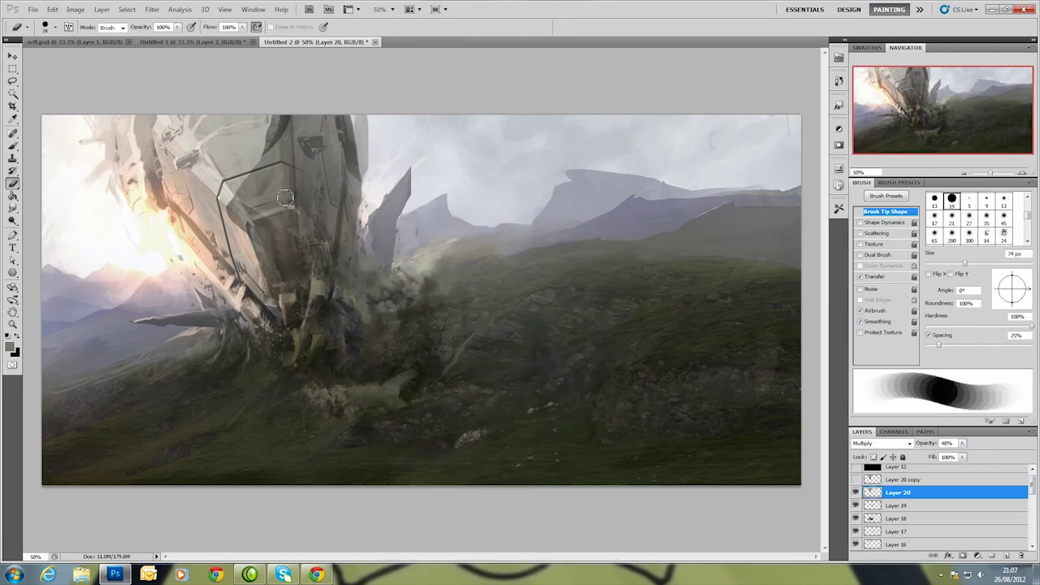
mouse_move(285, 199)
mouse_down()
mouse_move(240, 226)
mouse_move(276, 195)
mouse_move(272, 122)
mouse_move(251, 199)
mouse_up()
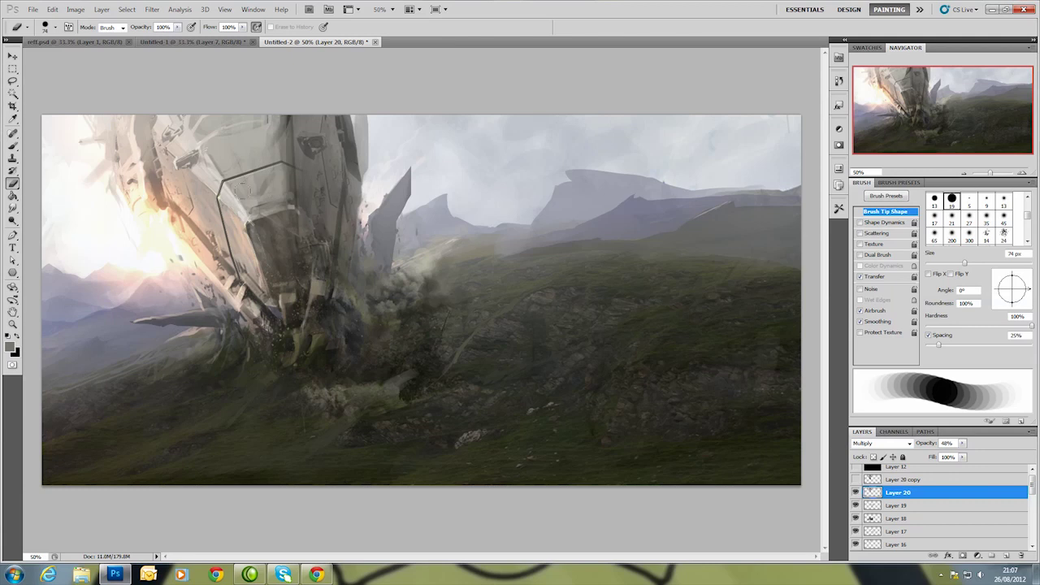
drag(276, 118, 278, 215)
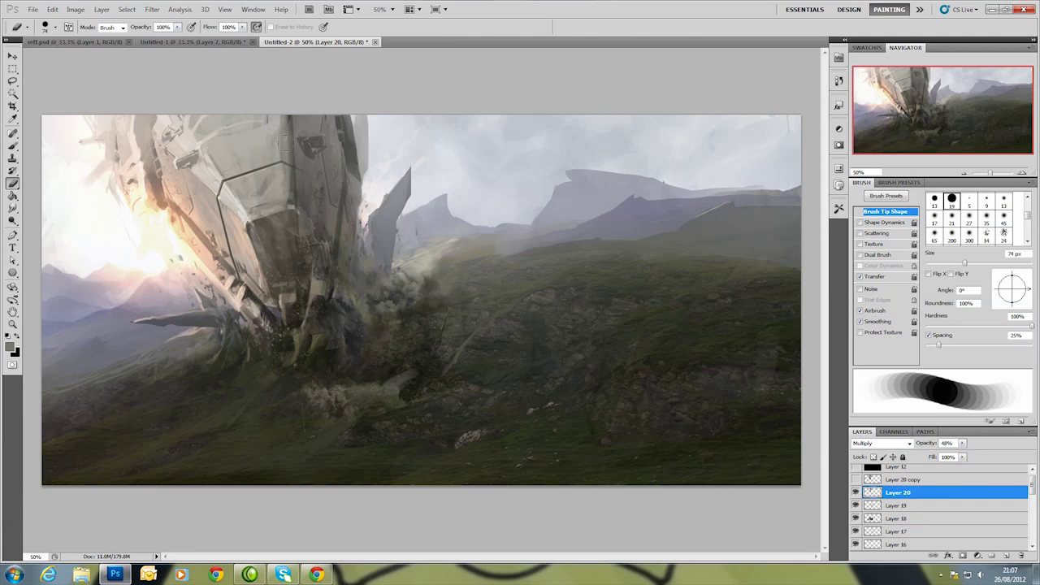
drag(280, 137, 278, 104)
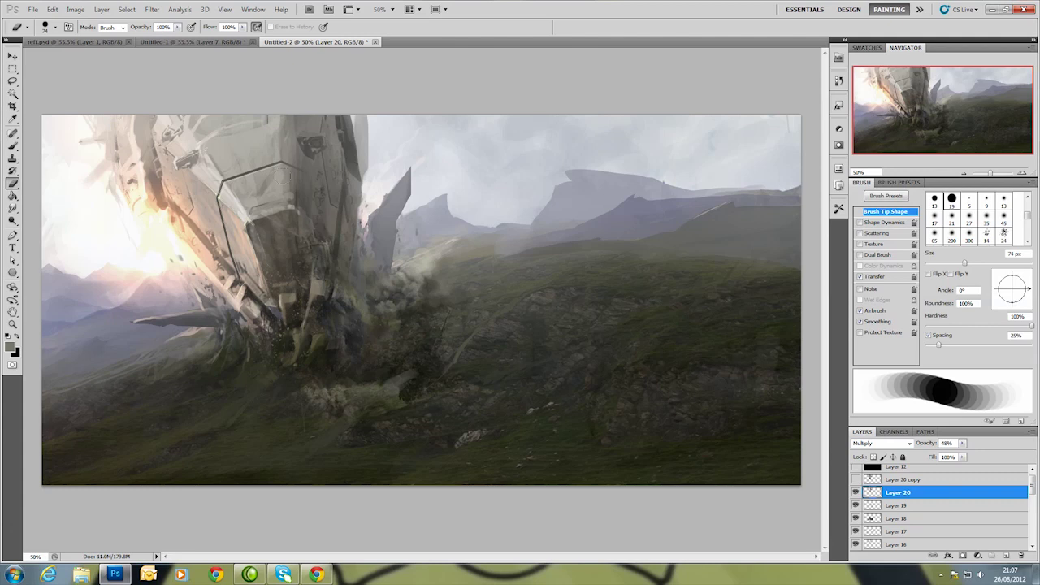
Compare Layer 20 with its hidden copy, then paint light hull strokes with the 569 px soft brush.
click(855, 493)
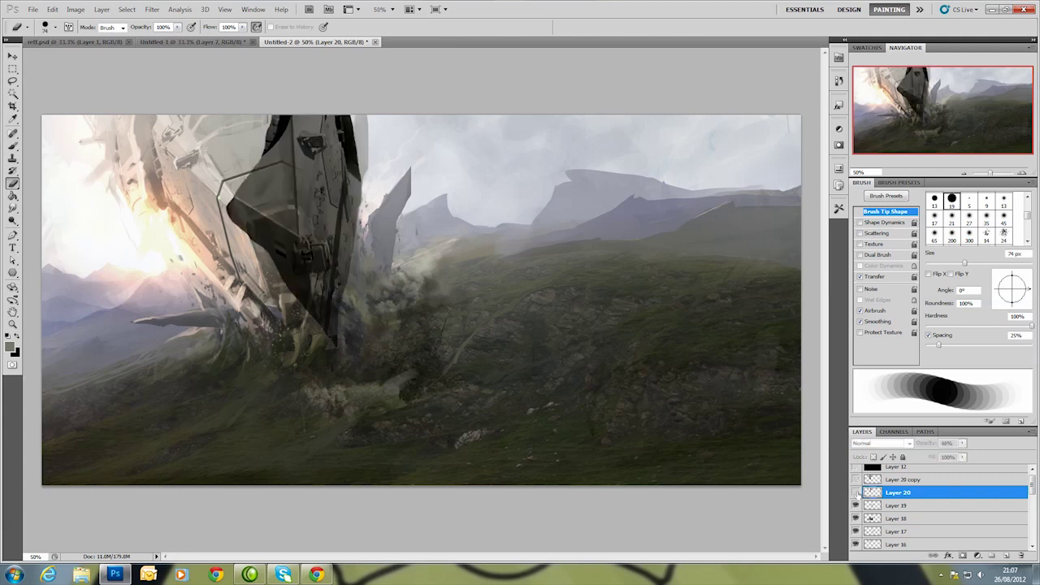
click(854, 479)
click(855, 493)
right_click(471, 317)
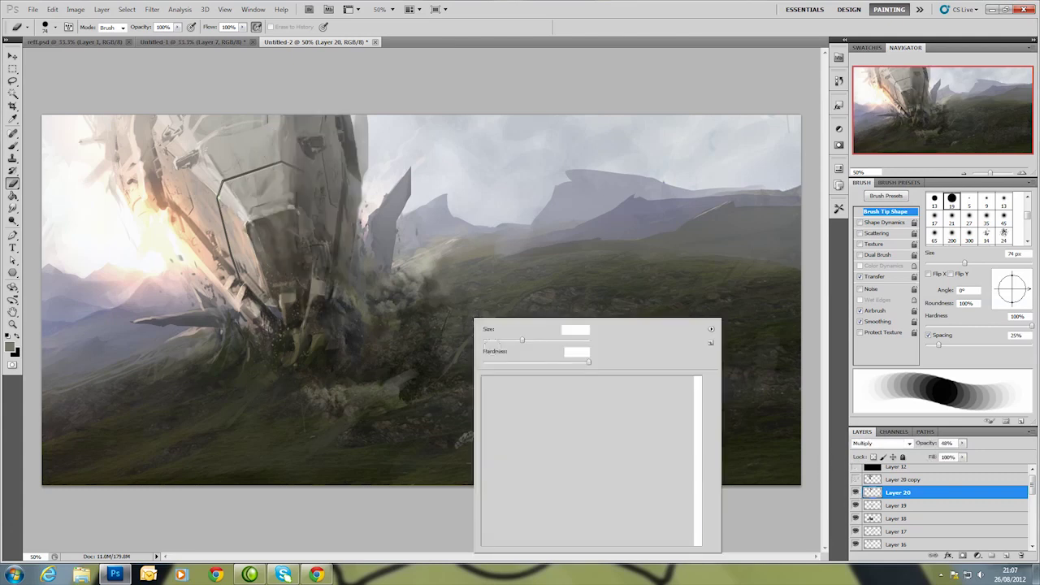
click(520, 423)
drag(325, 179, 342, 121)
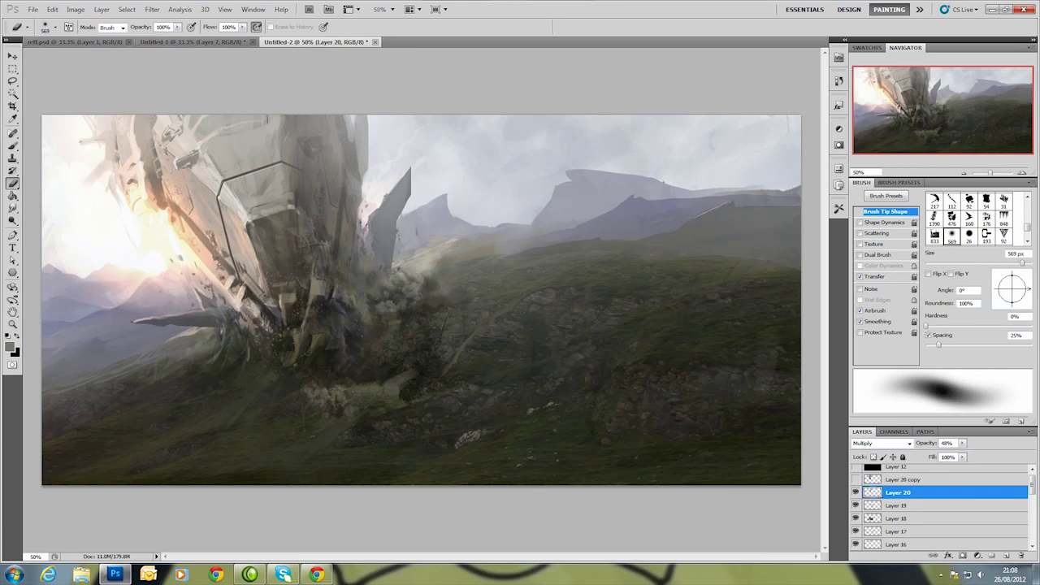
Pick the 5 px hard brush and sample a light tan from the hull.
key(b)
right_click(459, 223)
click(532, 295)
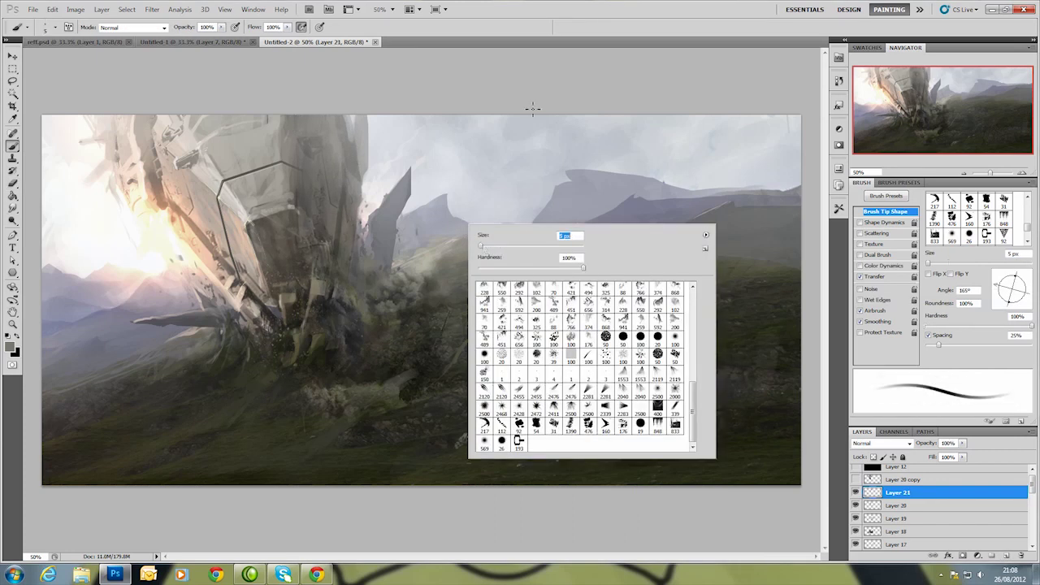
key(Return)
alt+click(248, 230)
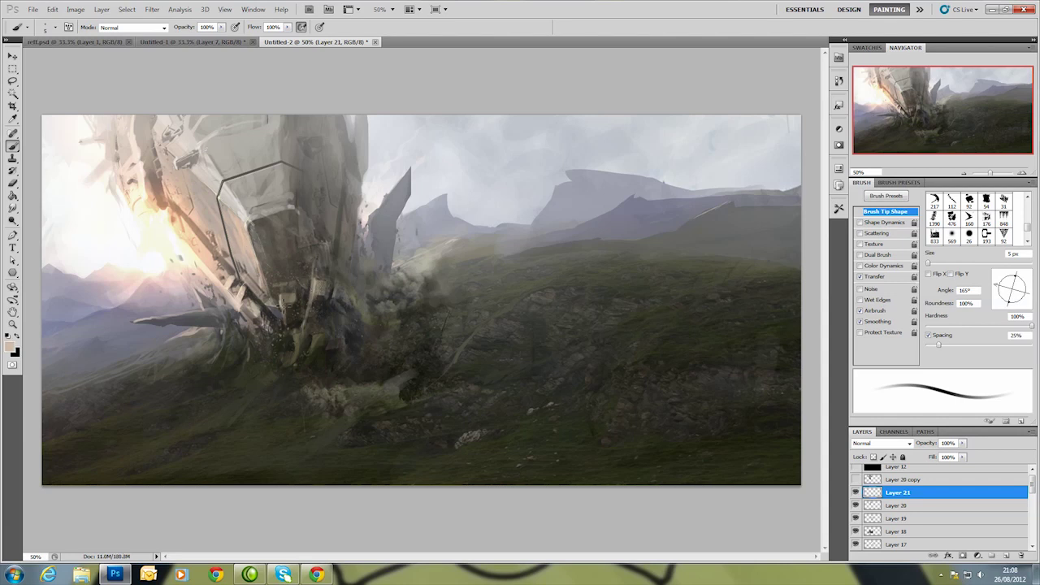
Flatten the 13 px brush tip and rotate its angle to around 68°.
right_click(293, 274)
drag(1026, 286, 1012, 277)
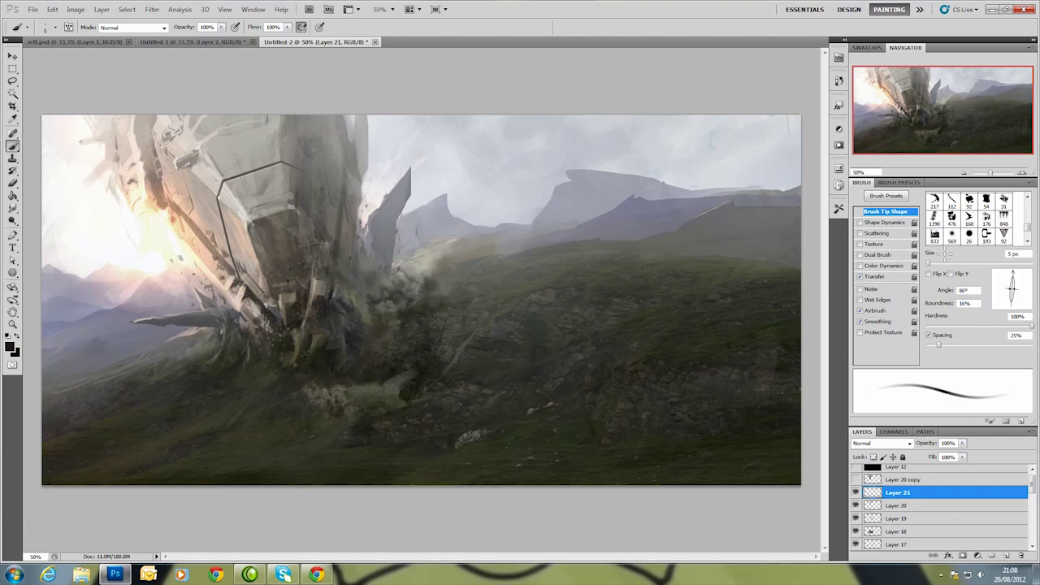
right_click(307, 271)
key(Escape)
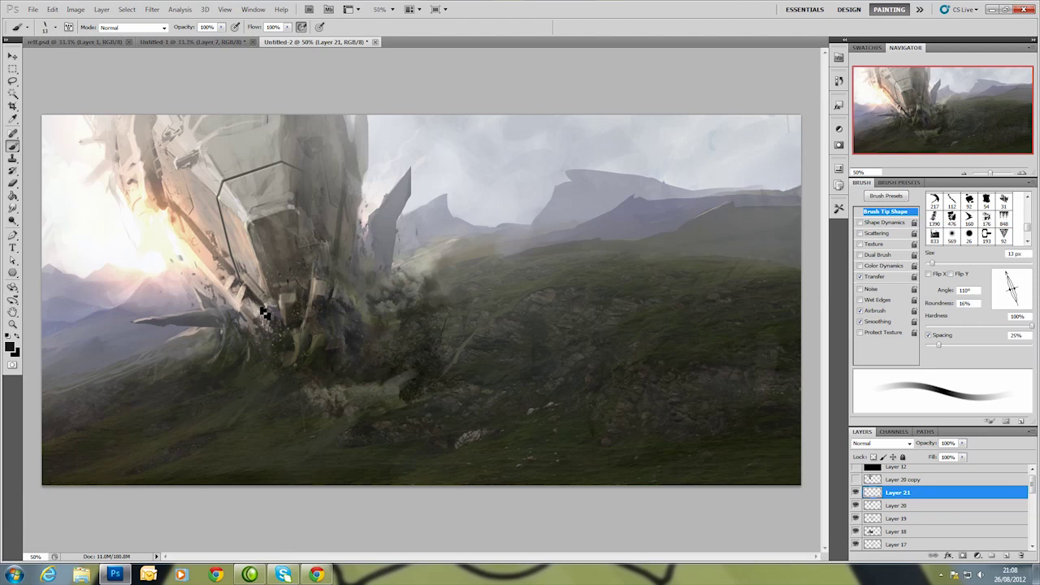
drag(1003, 298, 1017, 276)
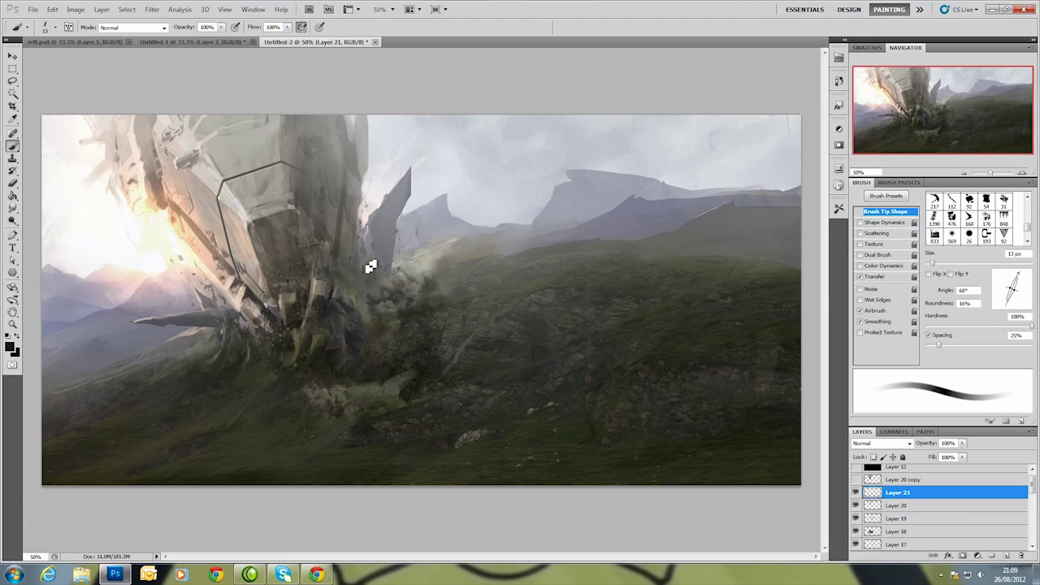
click(1007, 276)
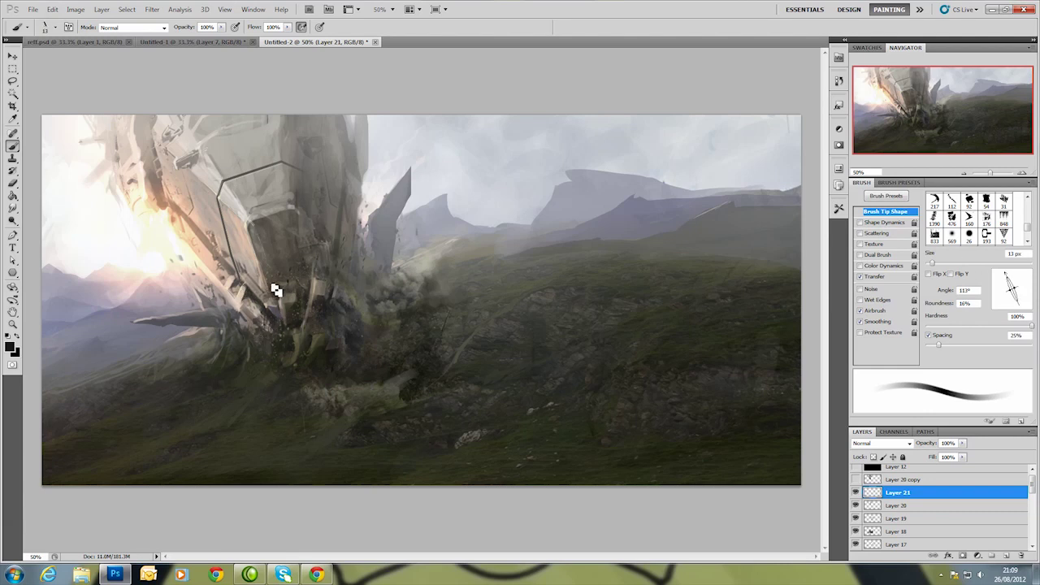
click(1014, 281)
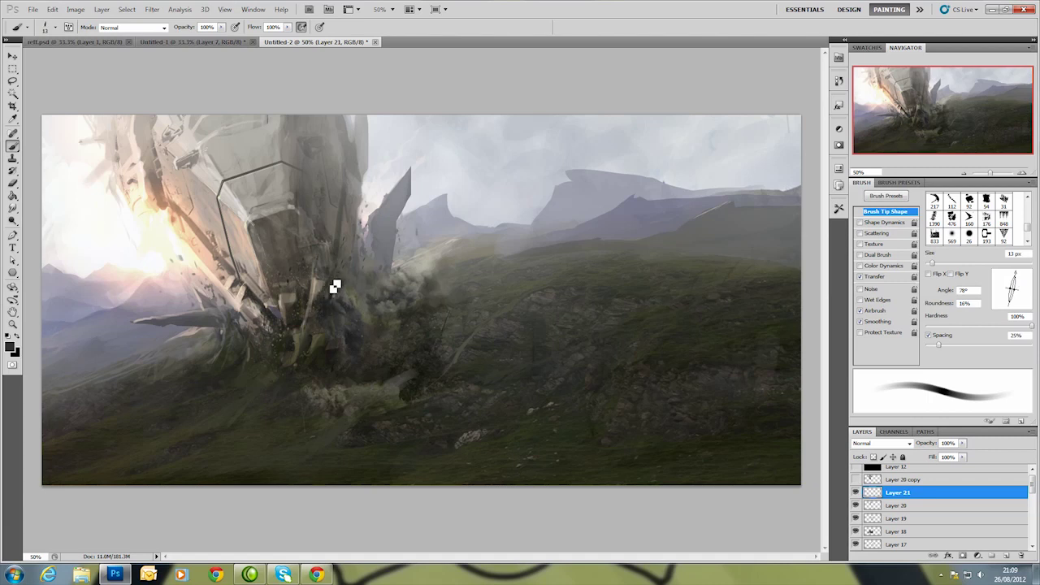
Paint light beige-grey strokes on the debris at the ship's base, then switch back to black.
alt+click(341, 274)
drag(343, 269, 322, 313)
key(x)
click(1017, 279)
Resize the brush through 38, 28 and 20 px while working on the base debris.
right_click(406, 360)
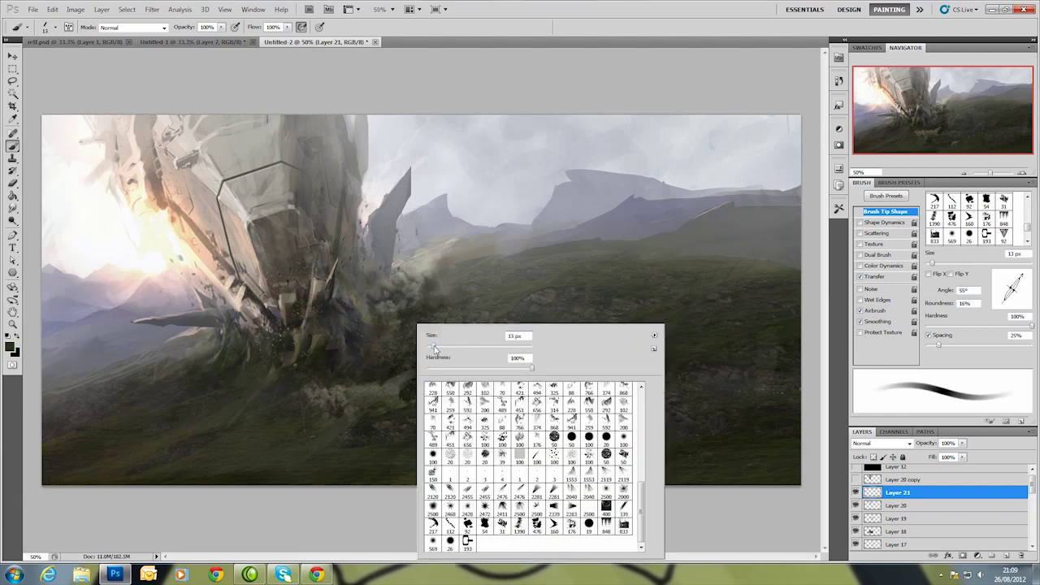
click(404, 377)
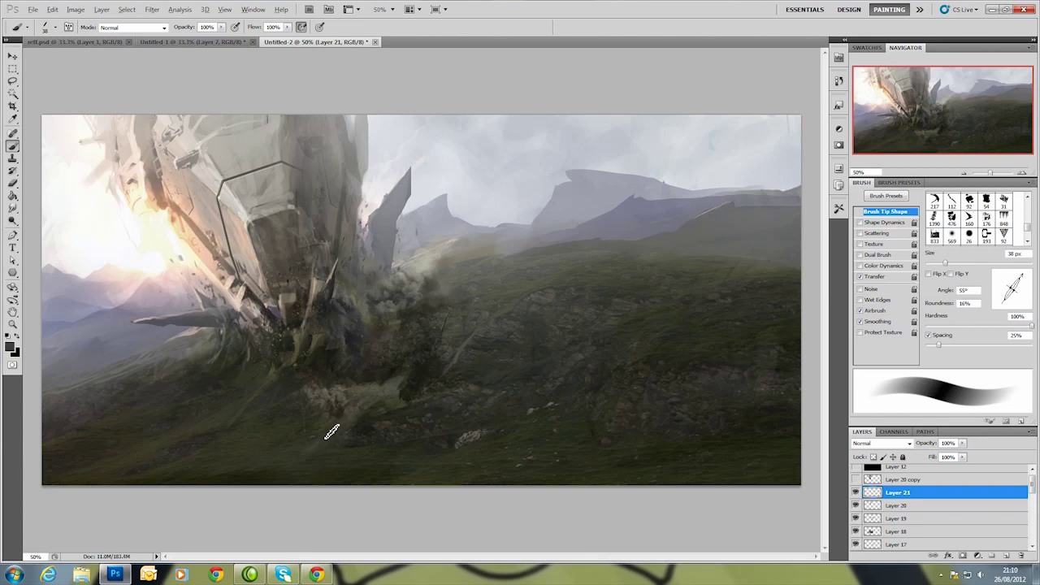
click(366, 420)
right_click(246, 420)
key(Return)
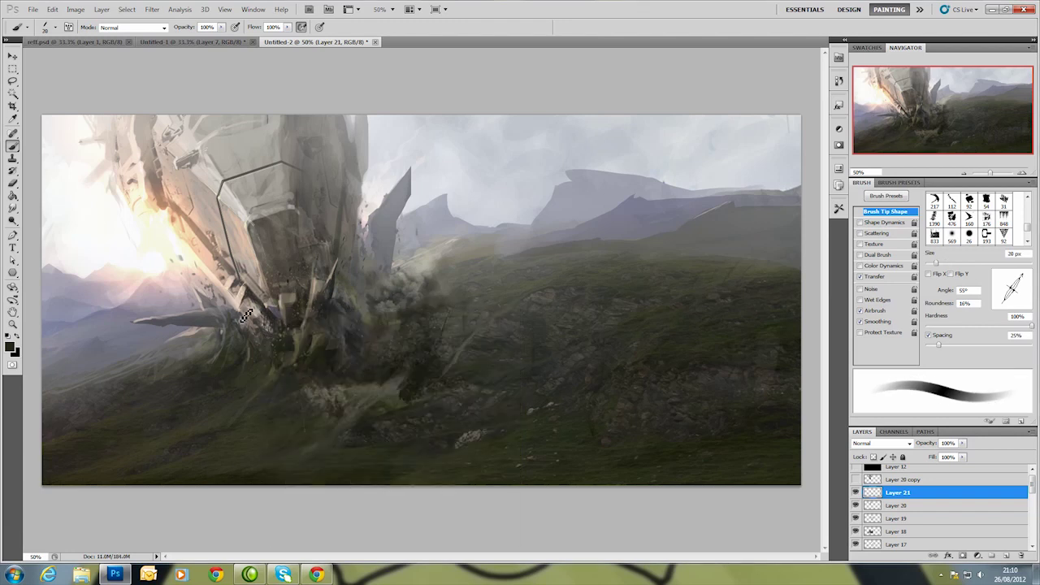
key(bracketleft)
key(bracketleft)
Sample a darker colour and cut angular shards by alternating Lasso and Brush.
alt+click(352, 300)
key(l)
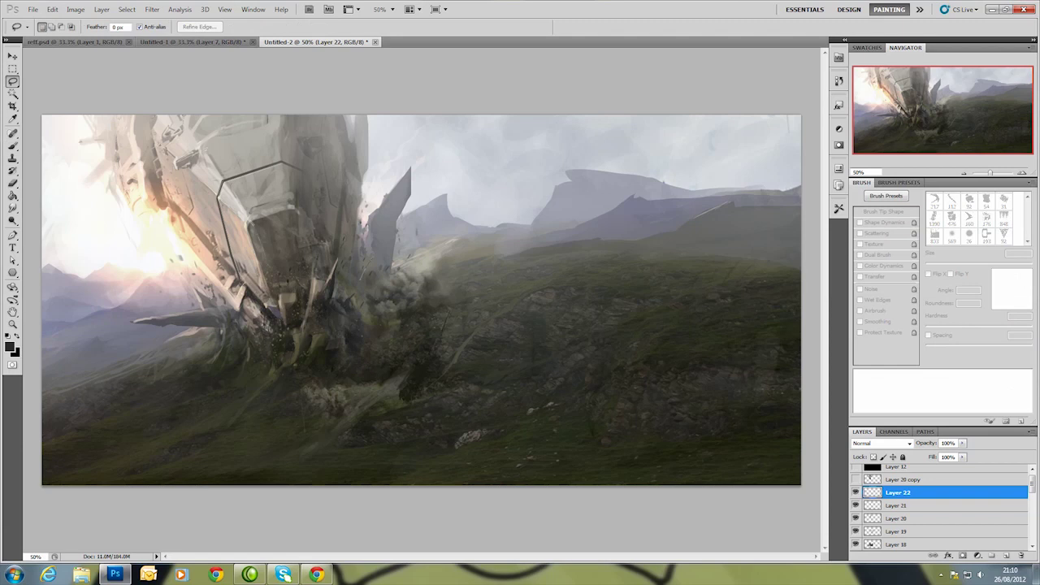
key(b)
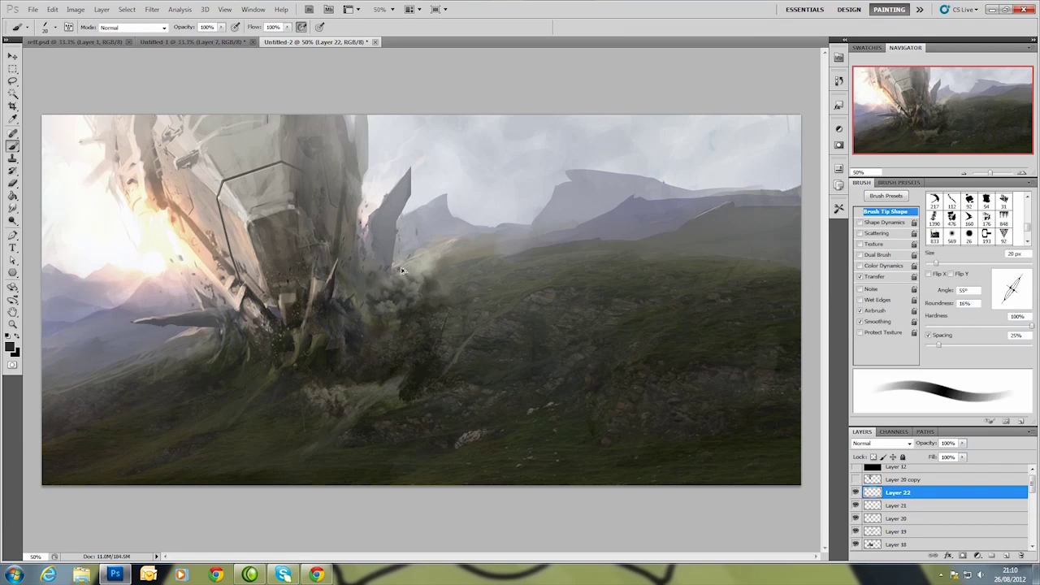
key(l)
key(b)
key(l)
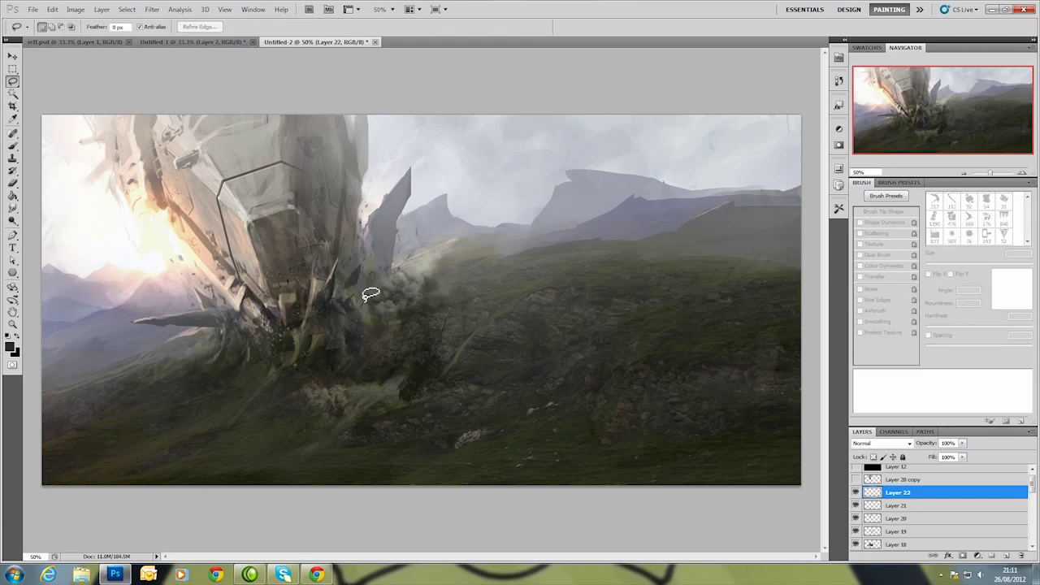
key(b)
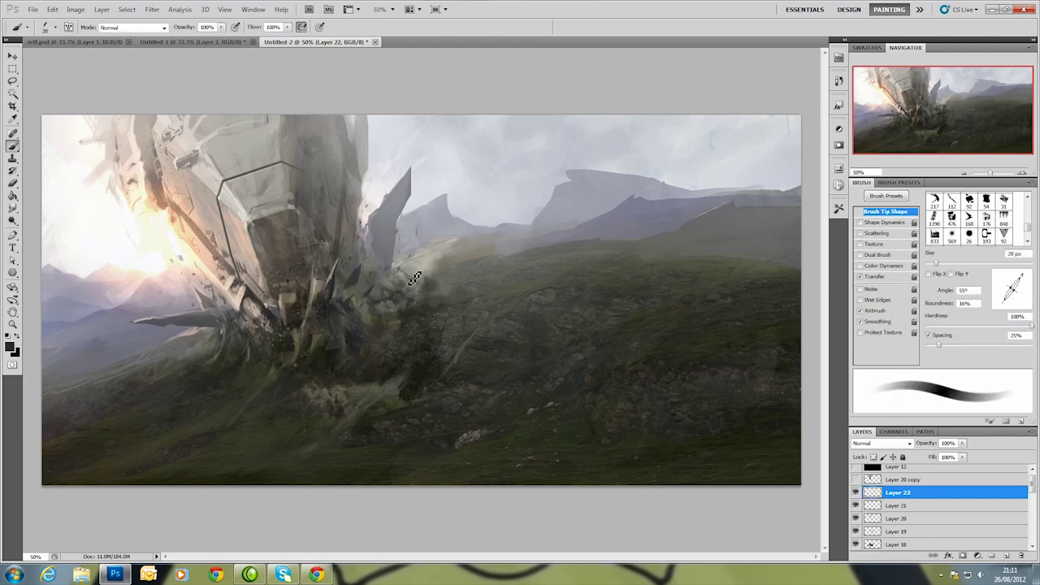
key(l)
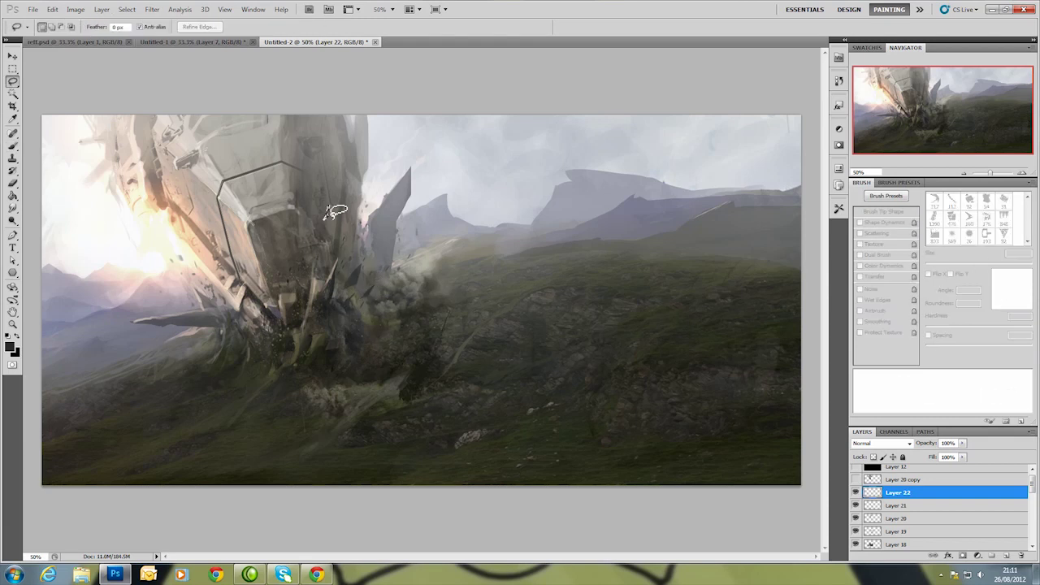
key(b)
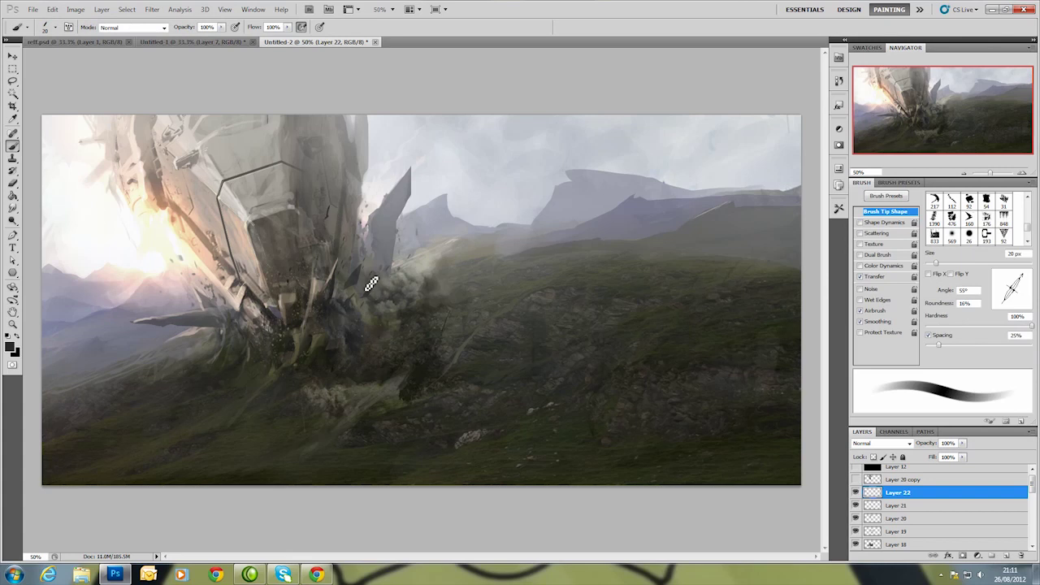
key(l)
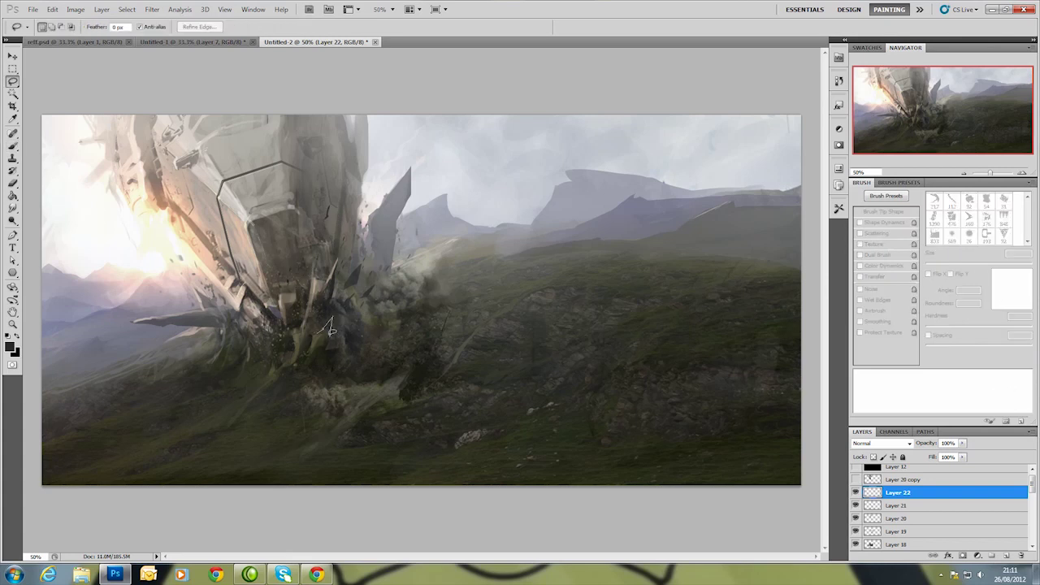
key(b)
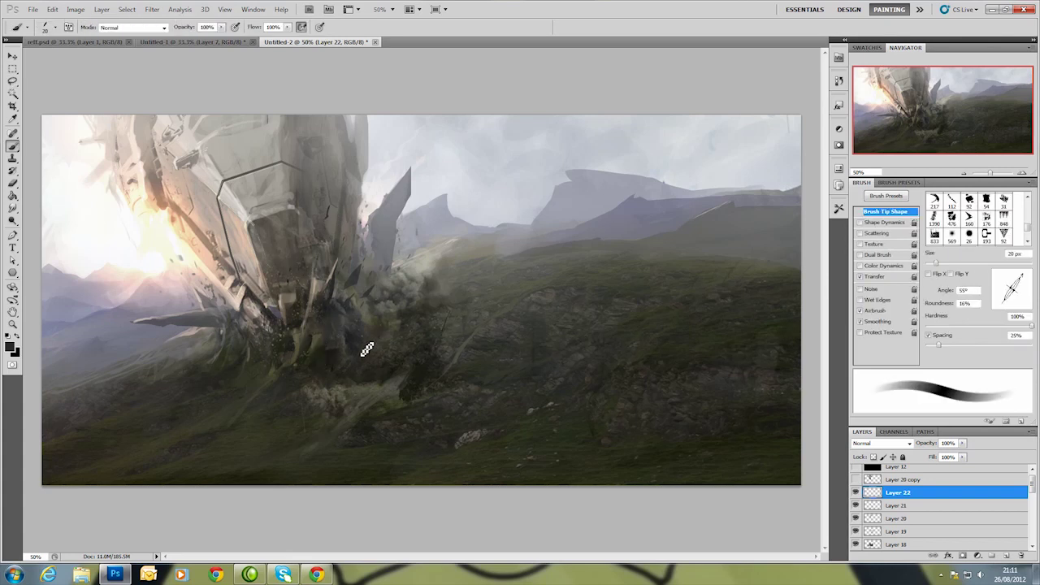
Paint more shards using greens from the grass and greys and off-white from the hull.
alt+click(316, 339)
alt+click(315, 237)
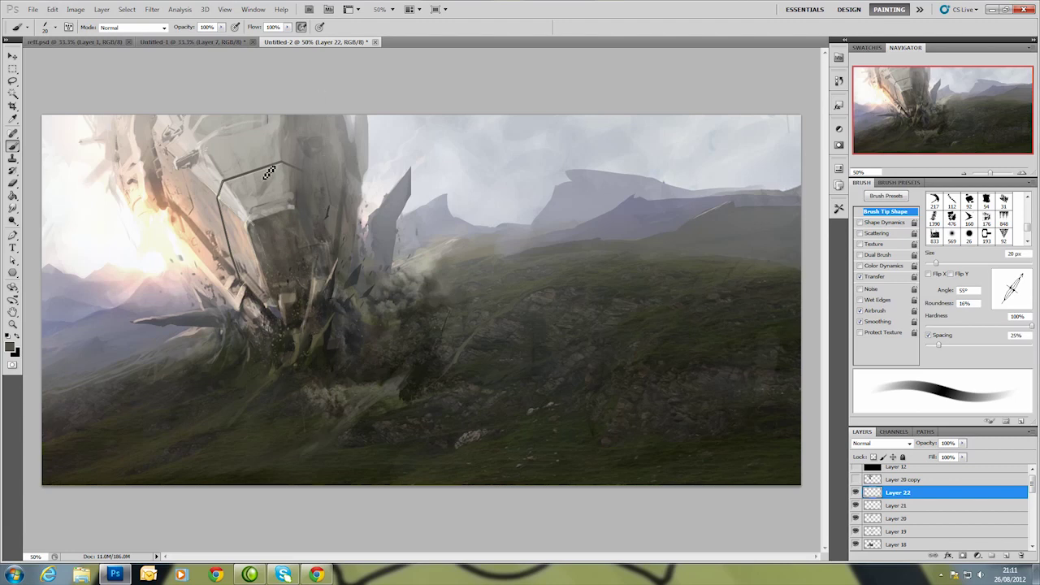
alt+click(237, 192)
alt+click(162, 180)
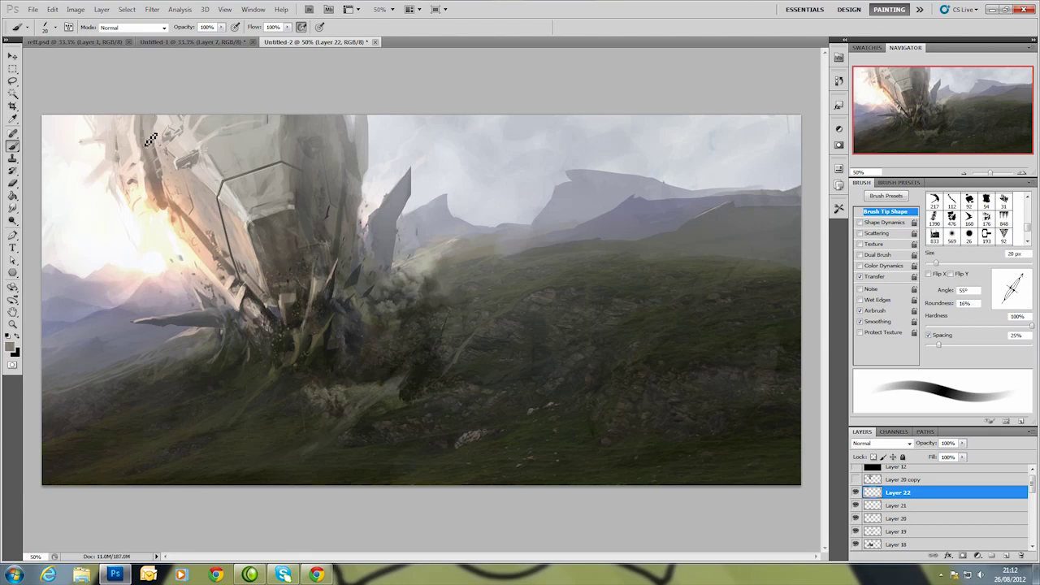
alt+click(107, 141)
alt+click(322, 401)
right_click(386, 259)
Set a 12 px brush tipped up to about 92°, and hide Layer 12.
key(Return)
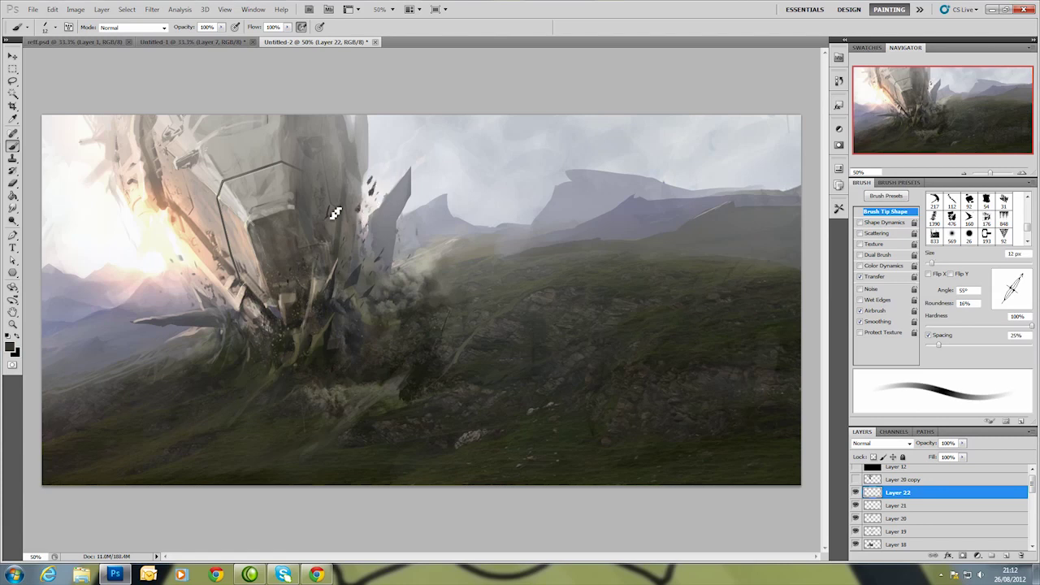
drag(1021, 278, 1012, 274)
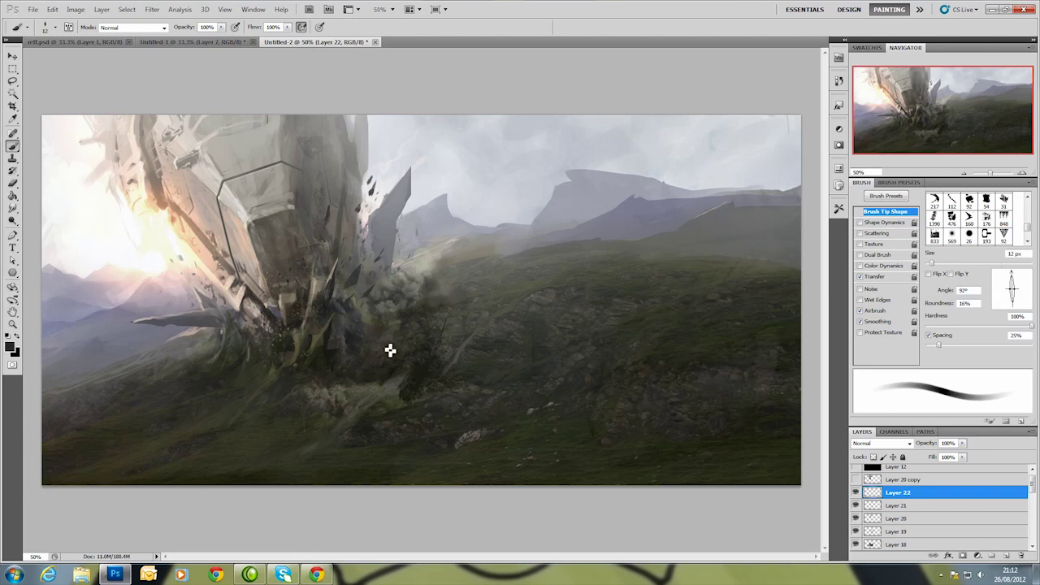
click(855, 467)
Paint flying debris fragments beside the ship with 42 px and 6 px brushes.
right_click(326, 391)
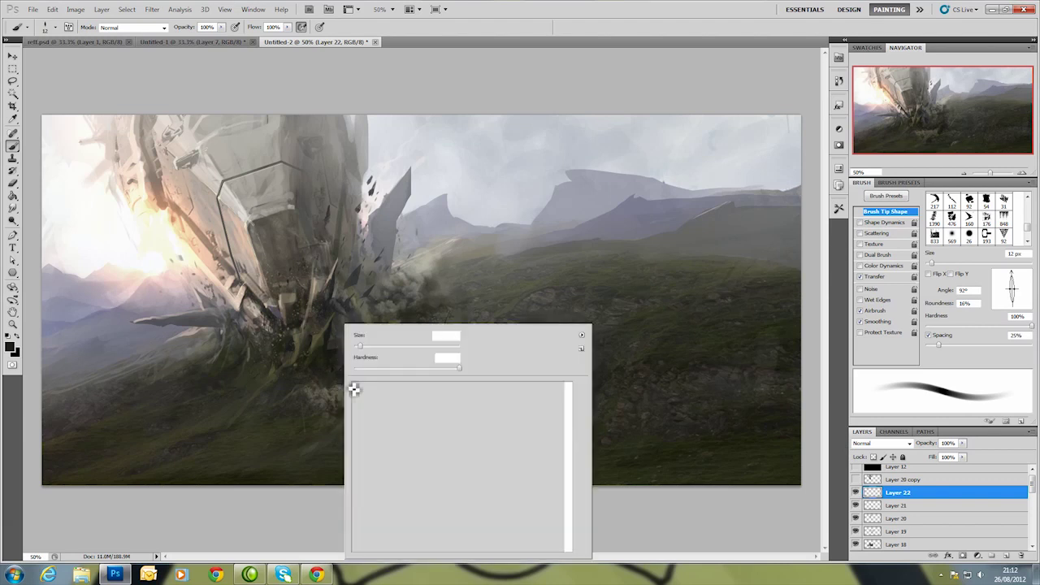
text(42)
key(Return)
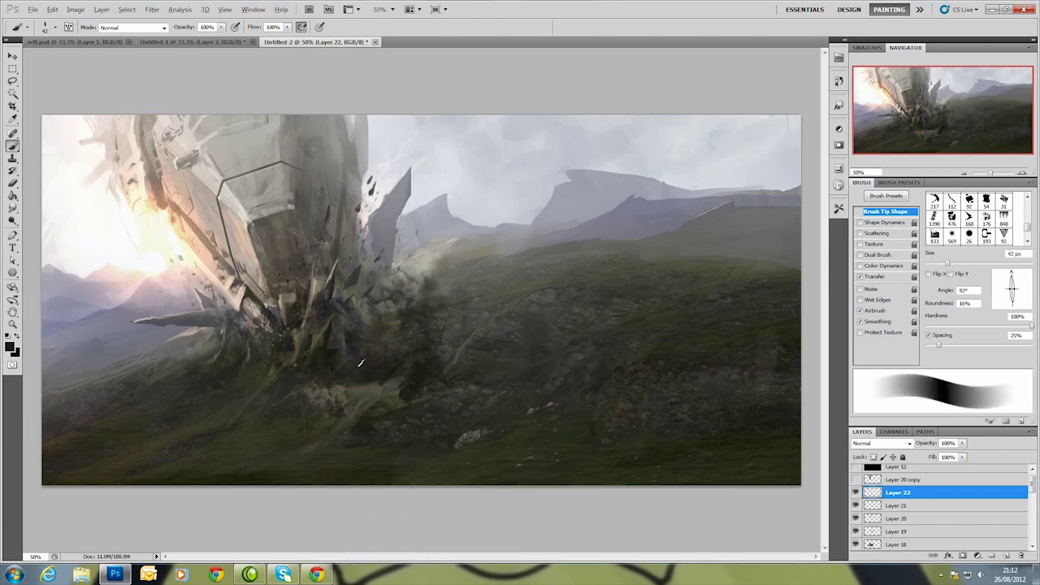
right_click(445, 333)
text(6)
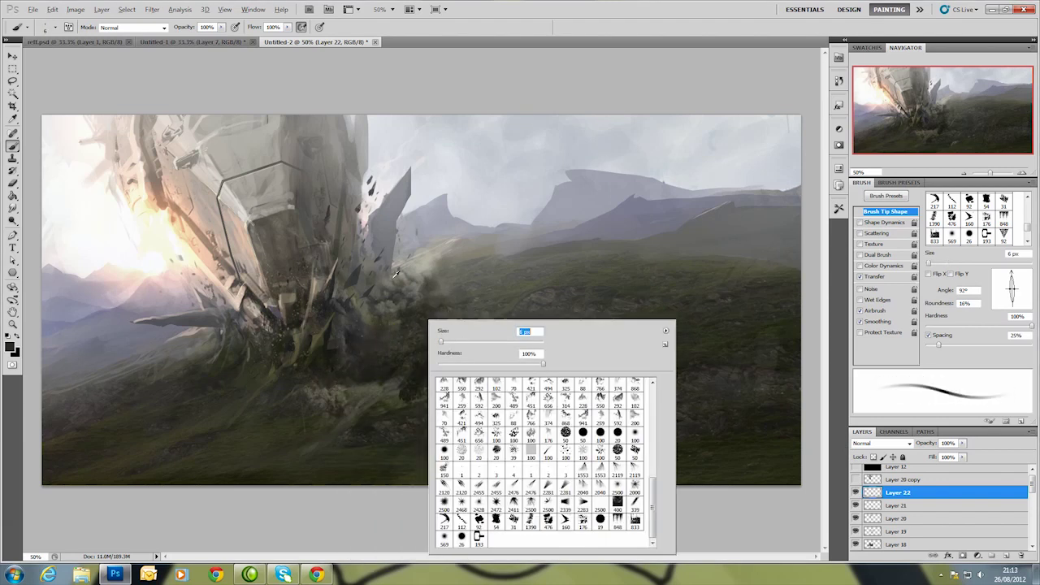
key(Return)
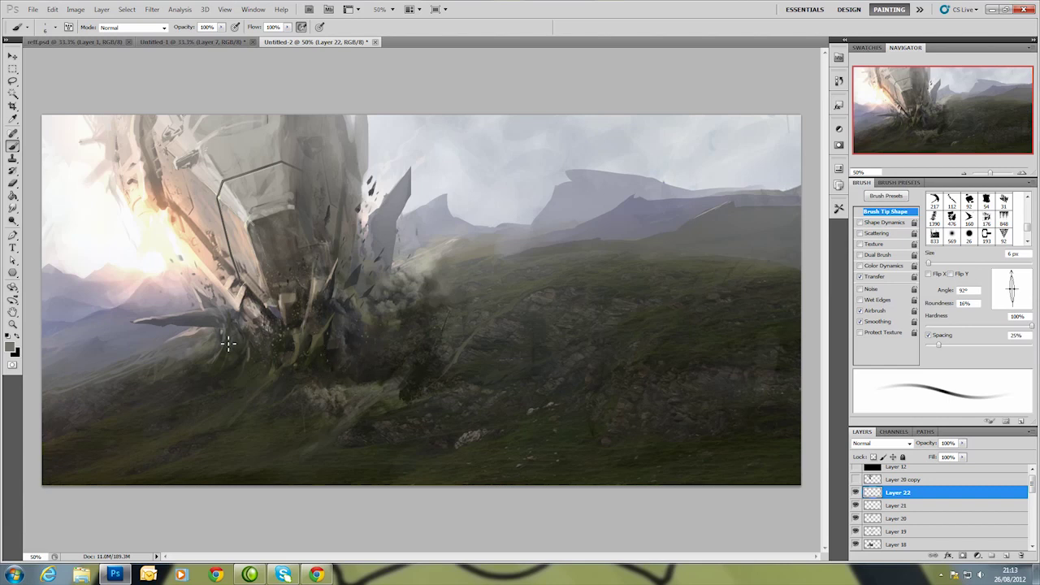
Add more debris and bright specks with 23 px and 13 px brushes.
right_click(261, 309)
text(23)
key(Return)
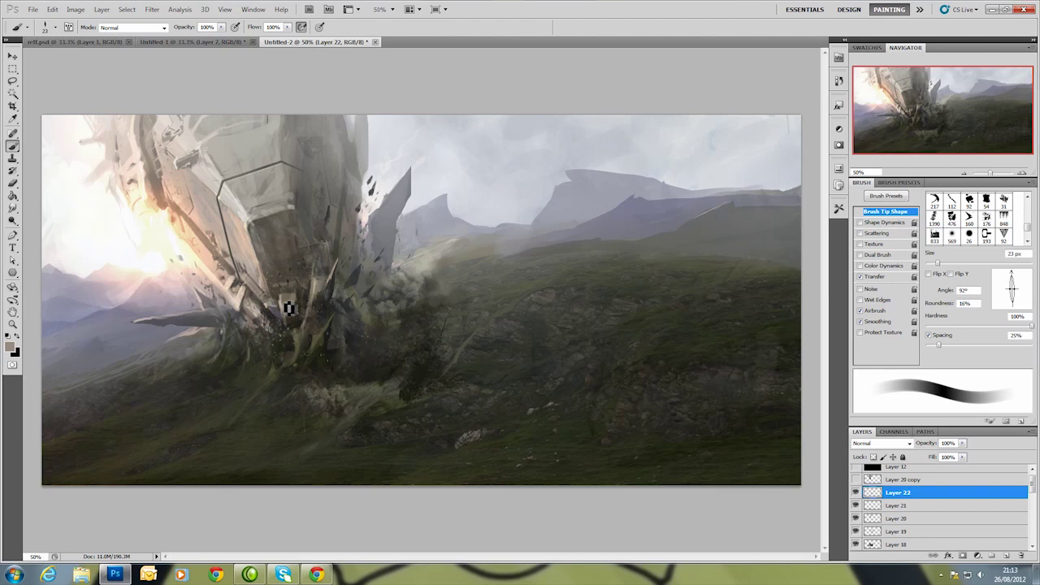
right_click(398, 297)
text(13)
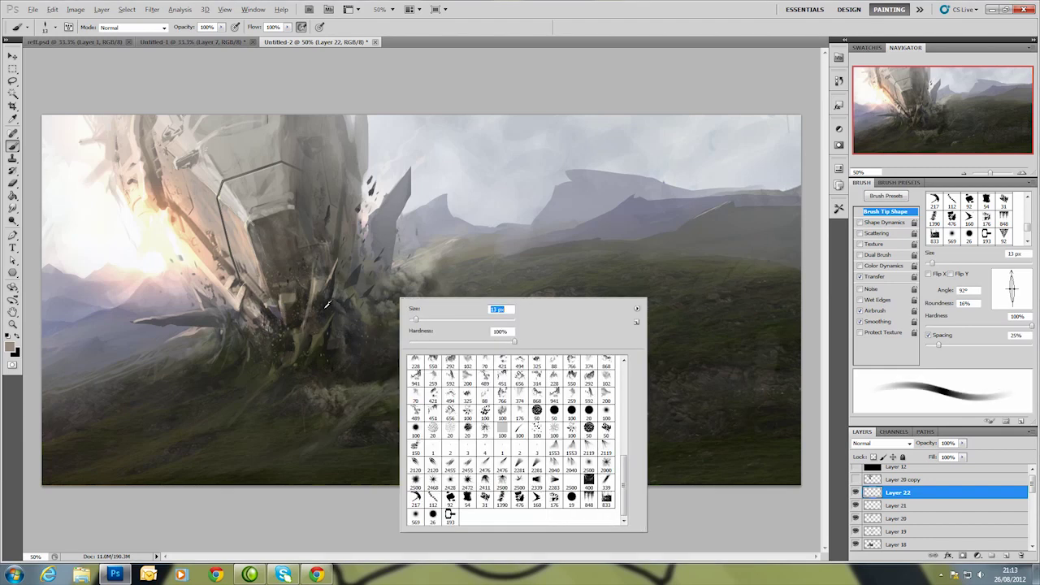
key(Return)
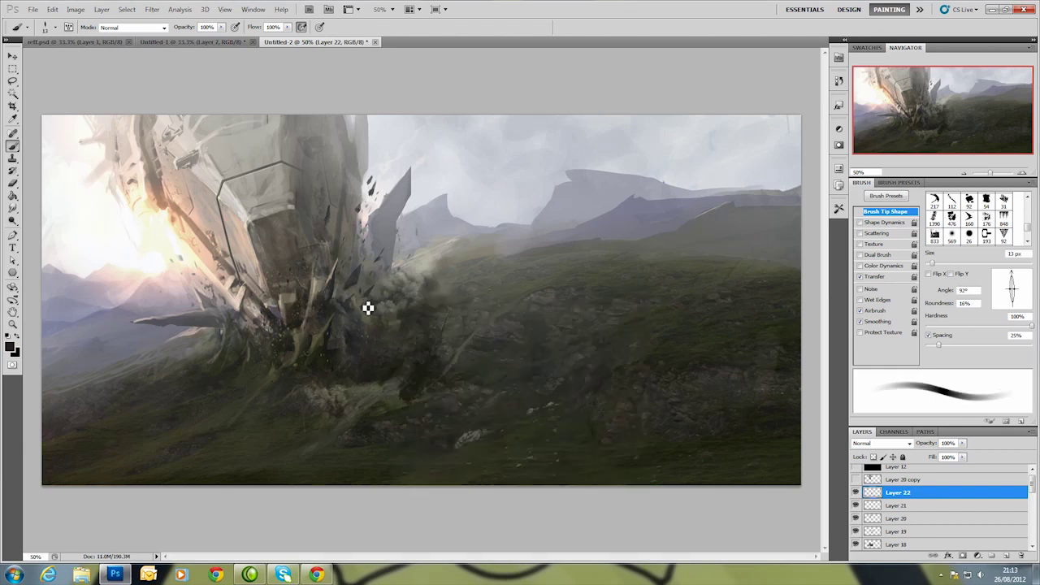
Sample a light tan from the hull and near-black from the debris, then return to the brush.
alt+click(290, 246)
alt+click(250, 298)
key(l)
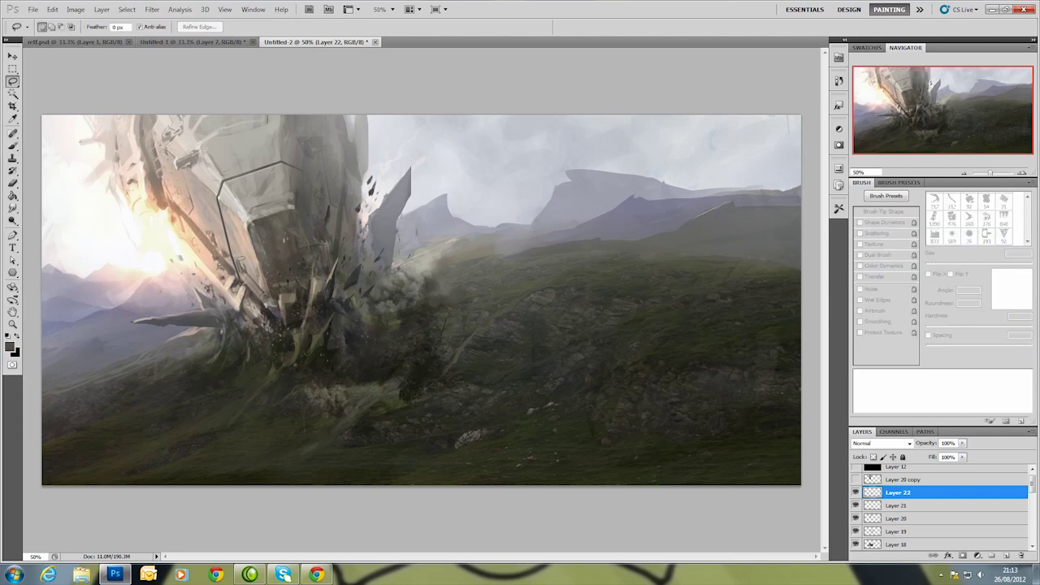
key(b)
right_click(244, 260)
Choose a thin angled brush tip rotated to 120° at 11 px.
double_click(274, 315)
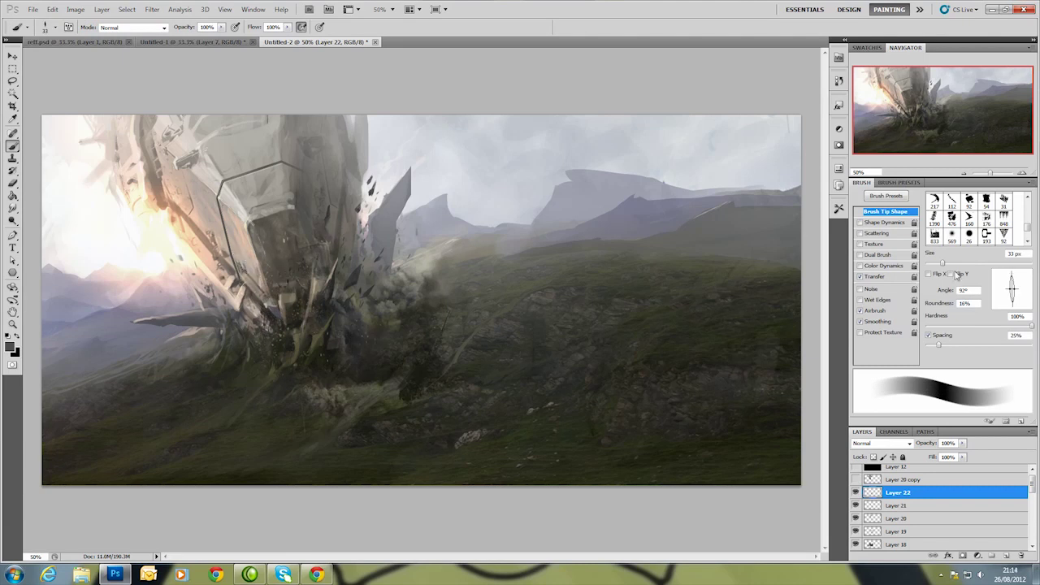
key(Right)
right_click(258, 307)
key(Escape)
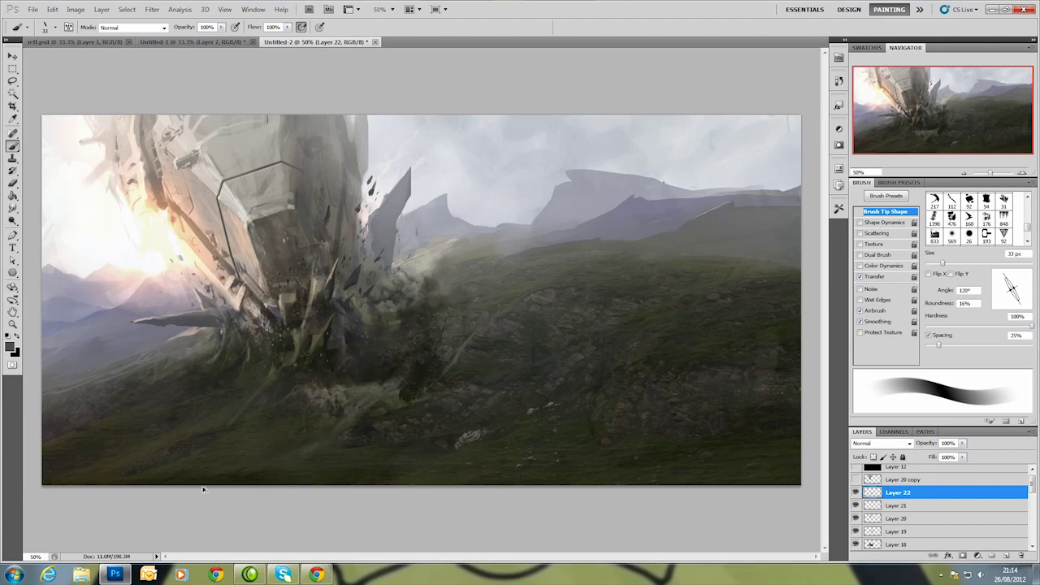
right_click(284, 300)
key(Return)
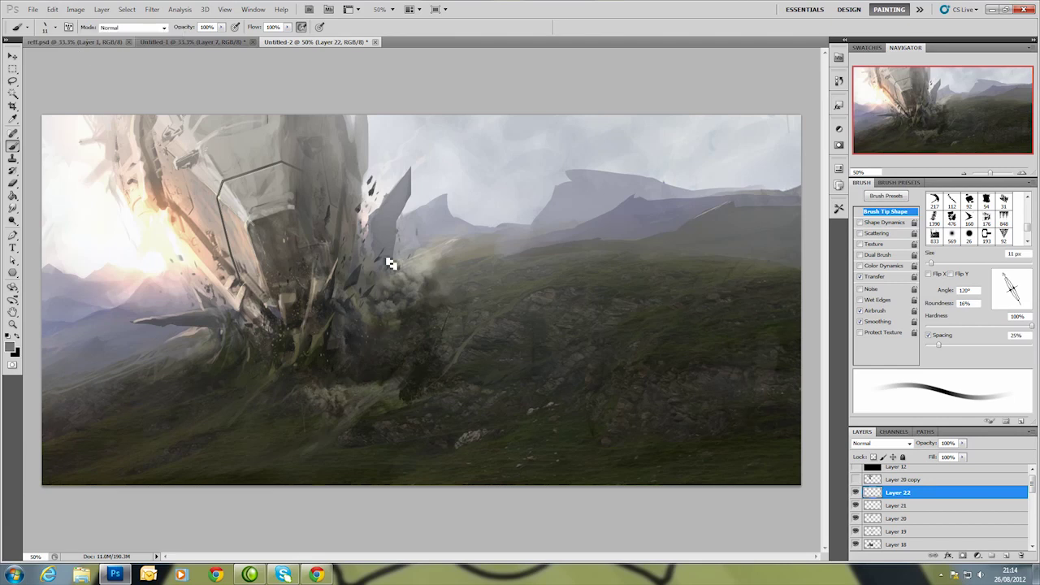
Paint rocky ground texture in sampled near-black and darker tones with a 21 px brush.
alt+click(307, 343)
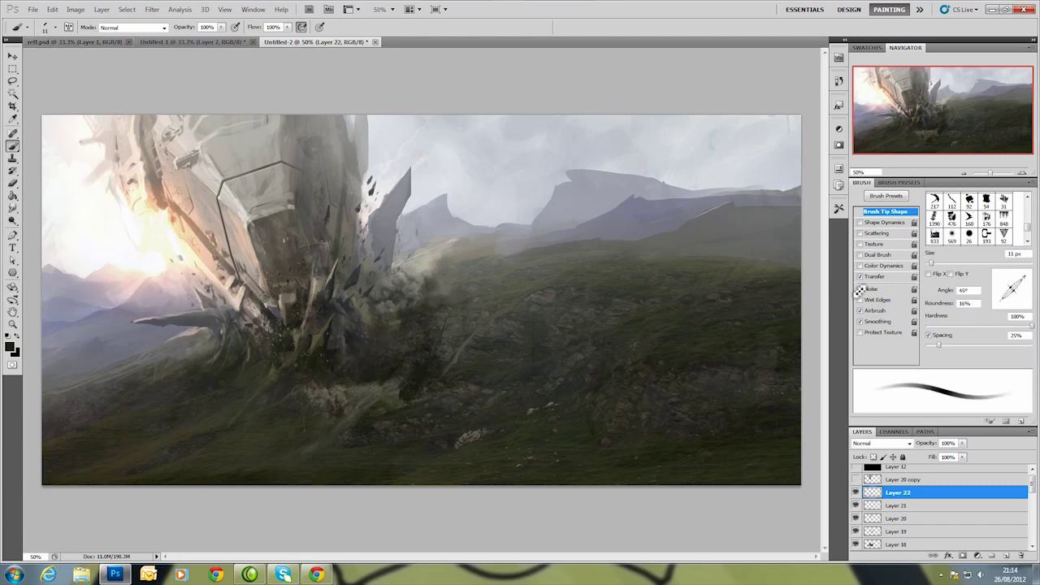
right_click(410, 312)
click(345, 379)
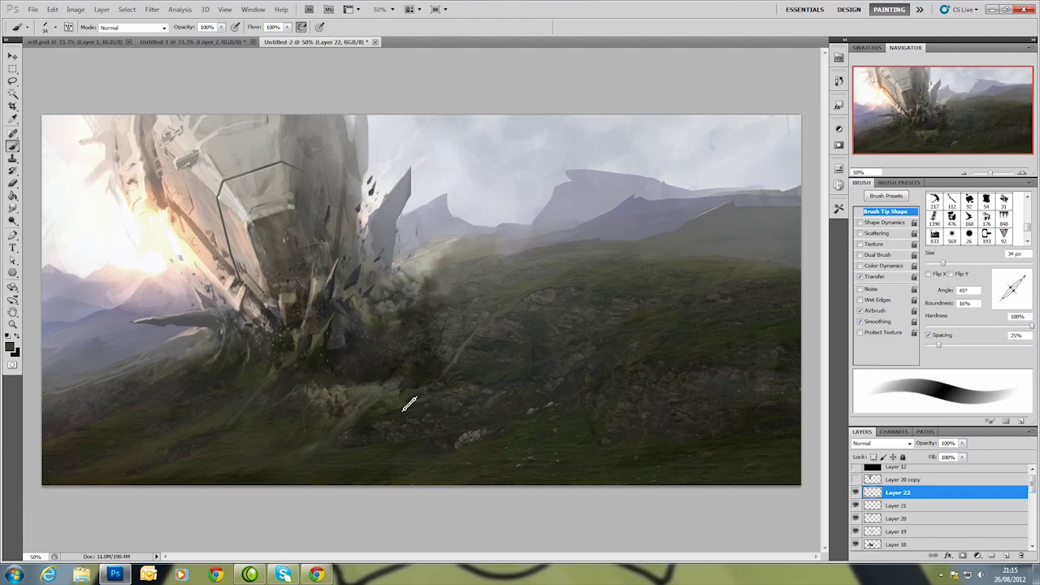
right_click(362, 423)
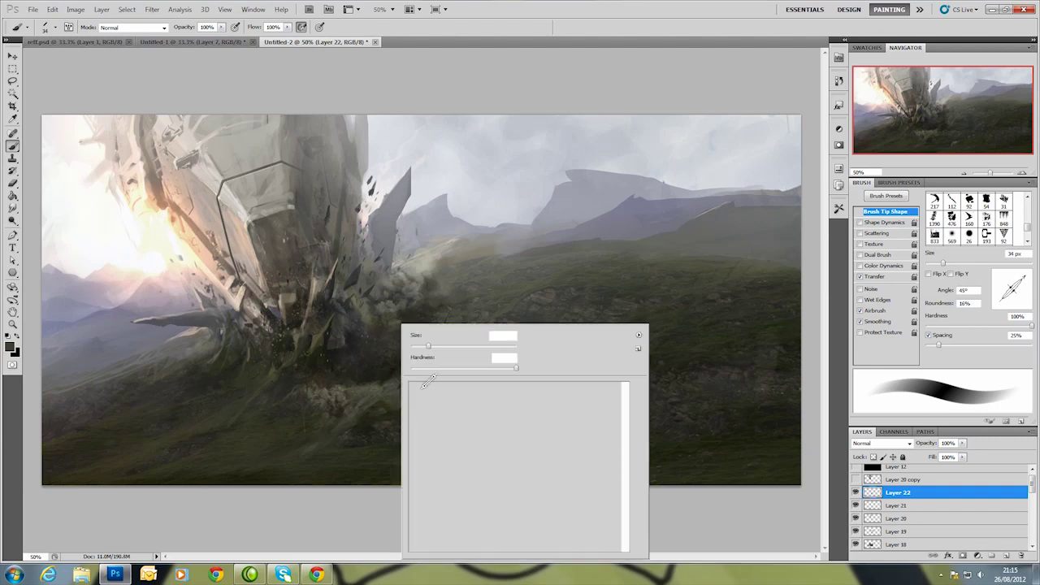
text(21)
key(Return)
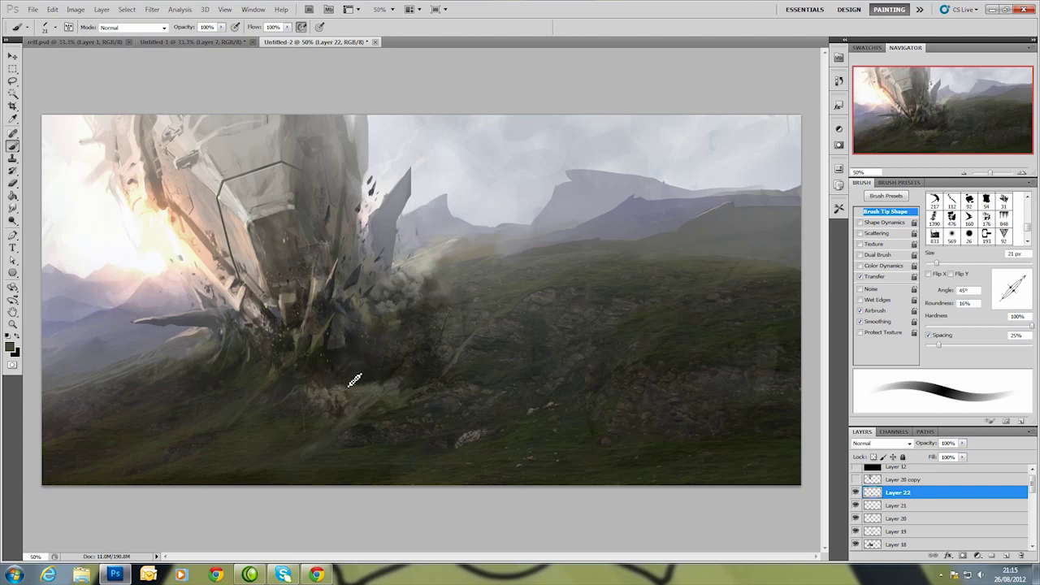
alt+click(325, 337)
On new Layer 23, draw thin hull panel lines with a 7 px brush in sampled dark and light tones.
click(1007, 557)
right_click(313, 195)
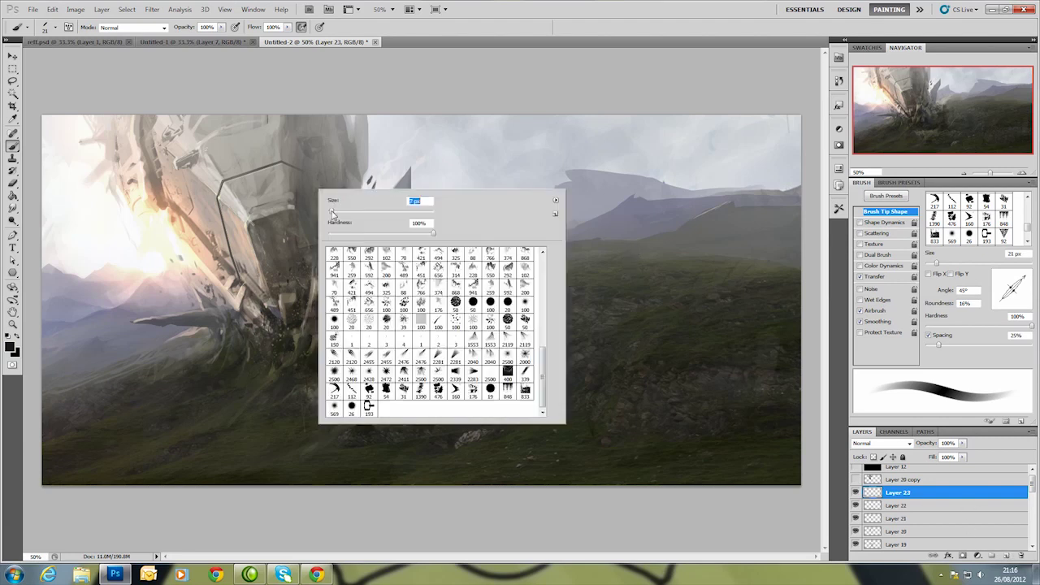
key(Return)
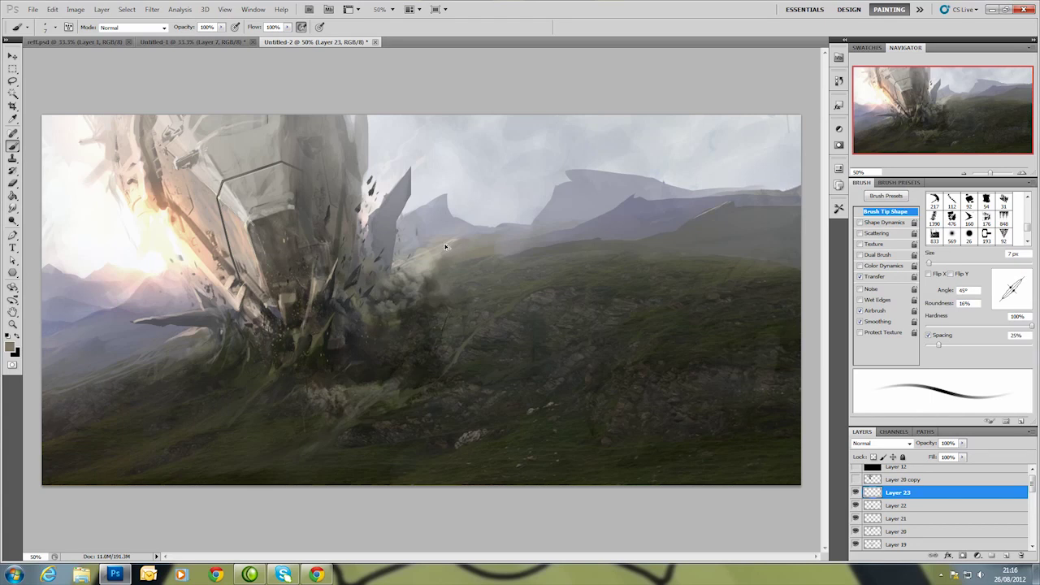
alt+click(328, 274)
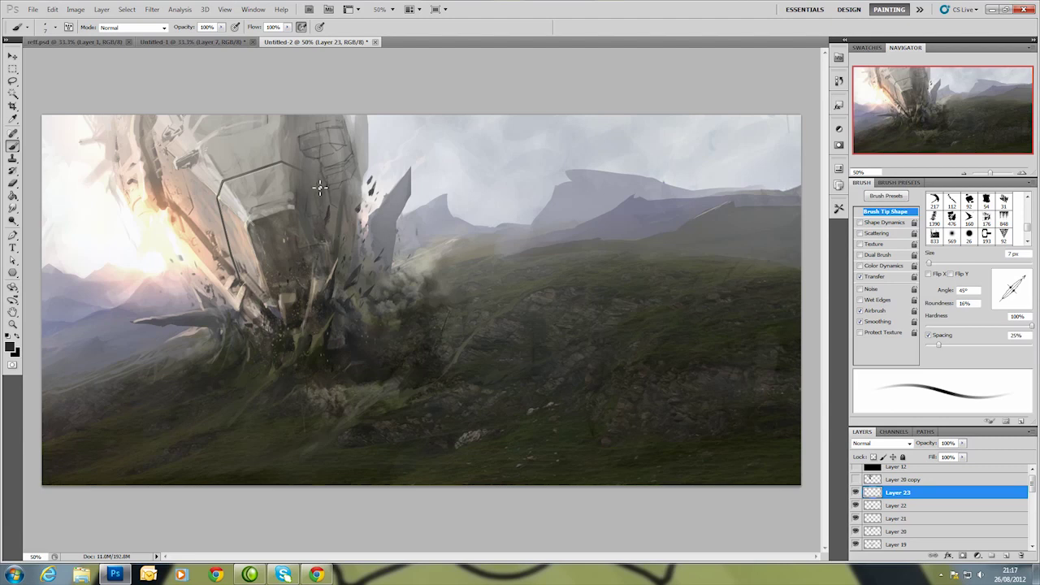
alt+click(181, 193)
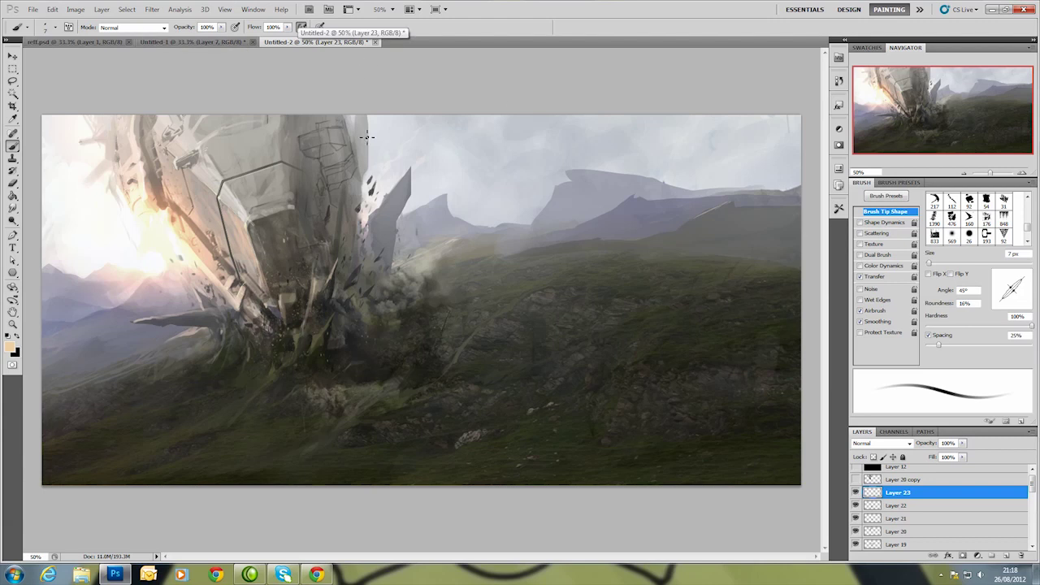
key(ctrl+shift+alt+n)
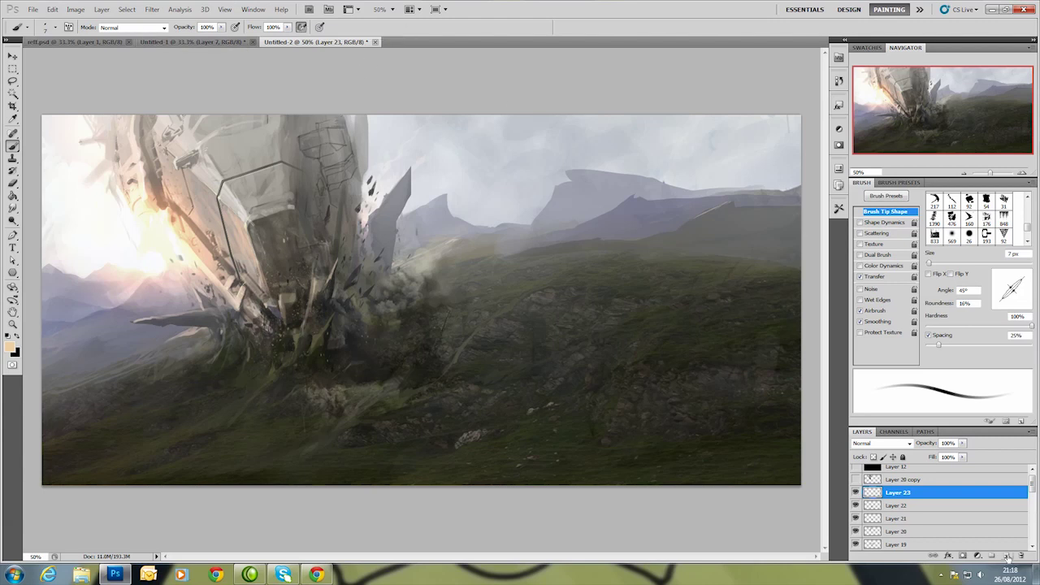
right_click(349, 232)
Set a 28 px brush and adjust its tip angle while swapping between black and the light colour.
key(Return)
drag(1021, 274, 1025, 285)
key(d)
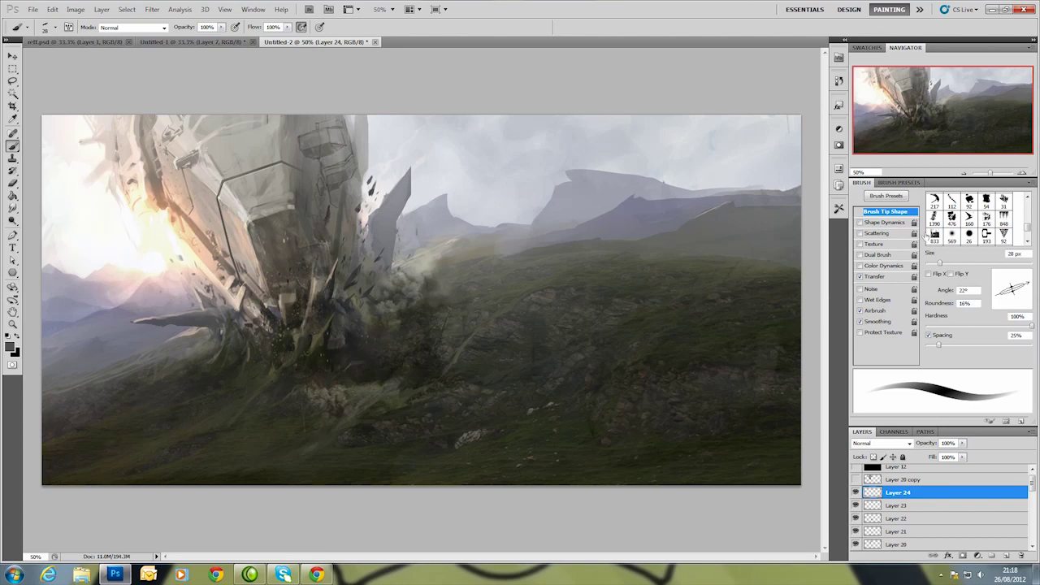
click(1027, 290)
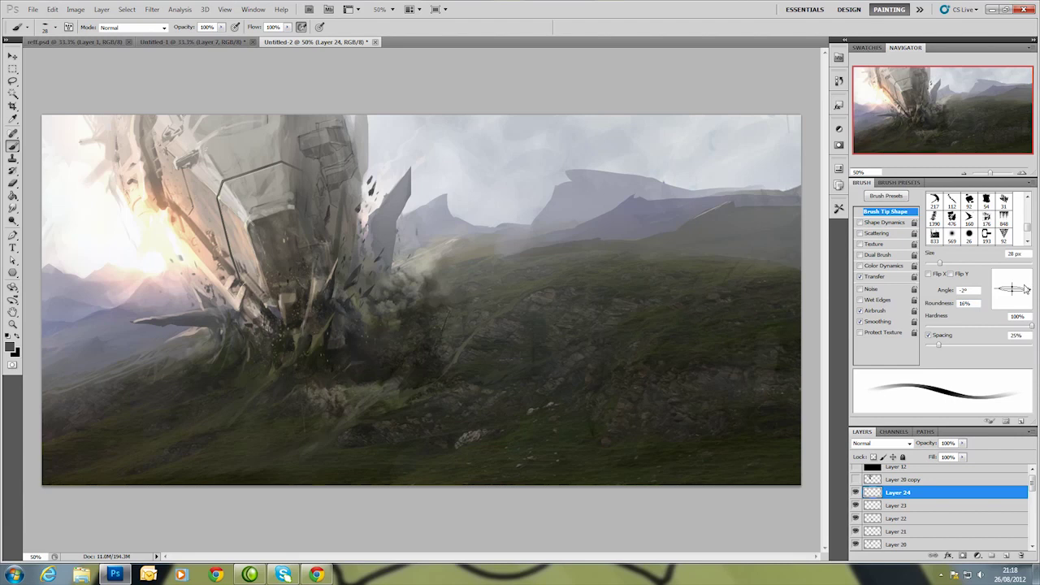
mouse_move(1028, 290)
mouse_down()
mouse_move(1020, 276)
mouse_move(1031, 290)
mouse_up()
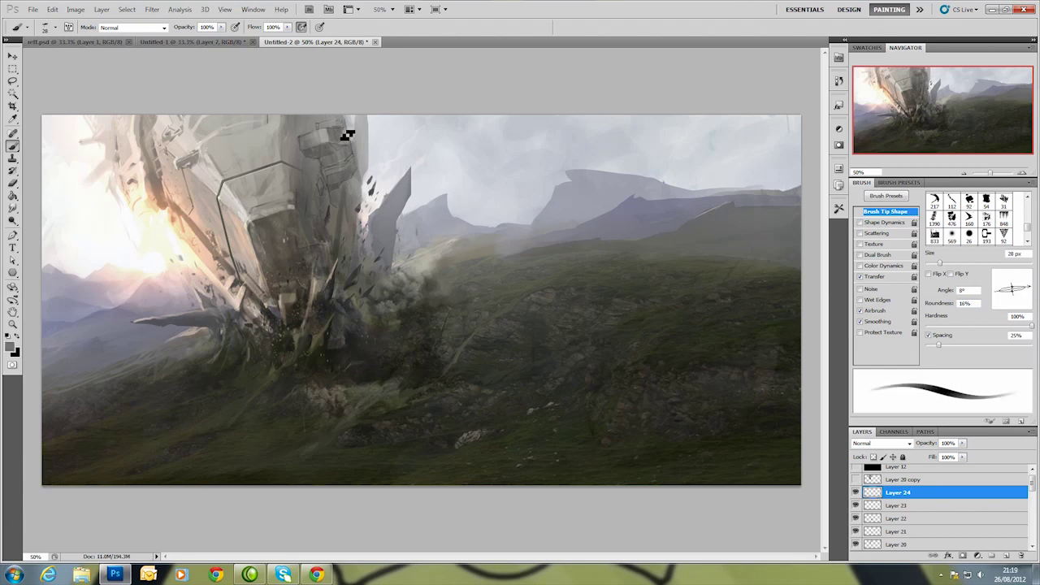
drag(1021, 300, 1025, 282)
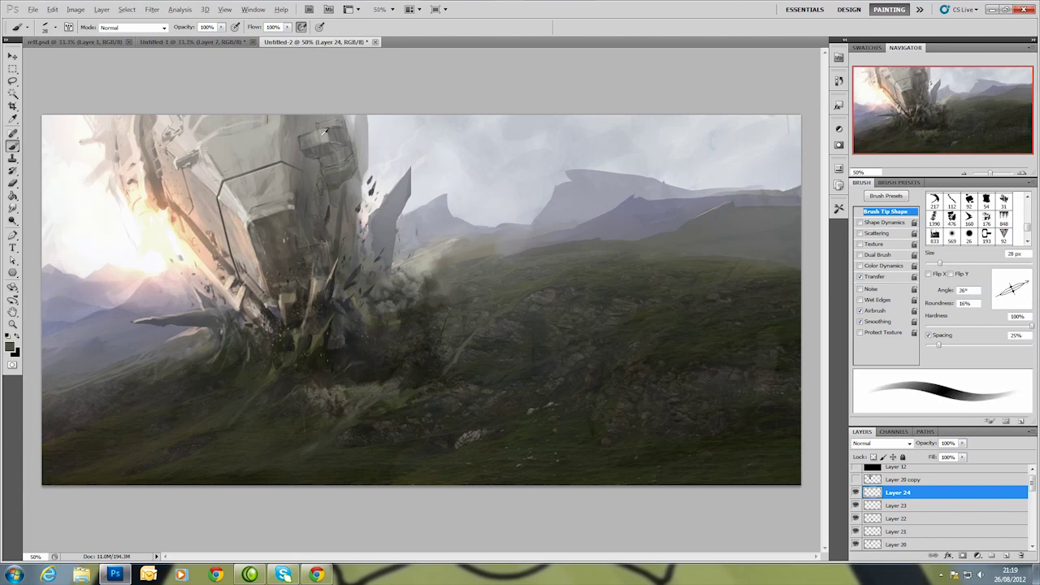
key(x)
drag(1029, 284, 1032, 292)
Paint hull plates with greys sampled from the hull, impact ground and sky.
alt+click(285, 188)
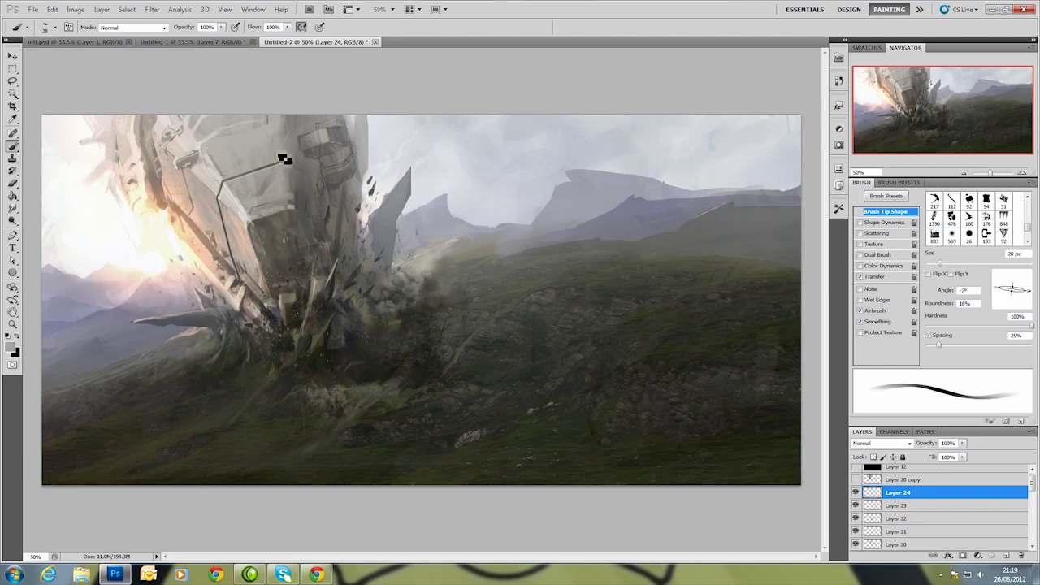
alt+click(290, 171)
alt+click(297, 177)
alt+click(268, 130)
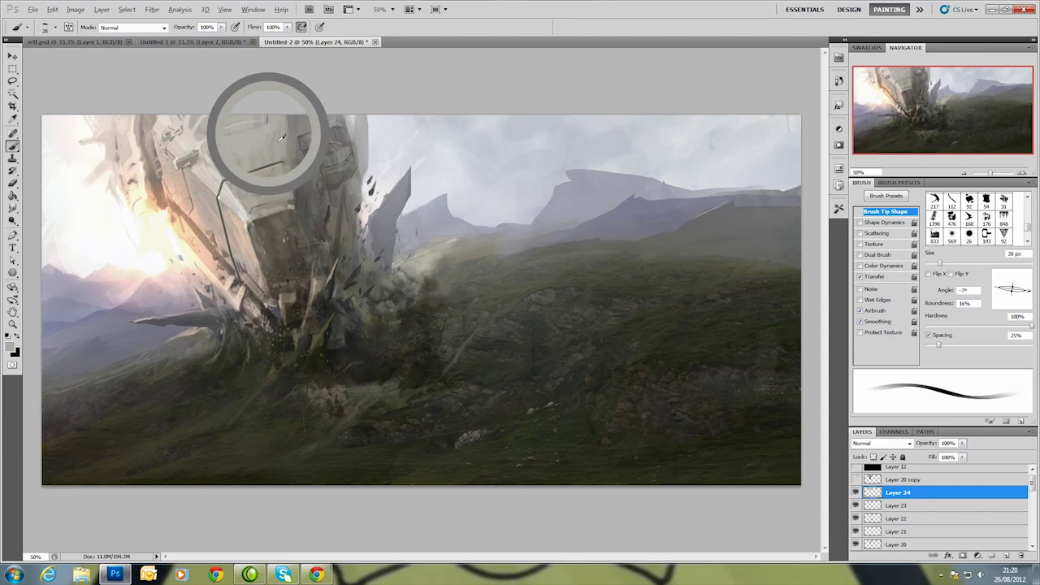
alt+click(292, 121)
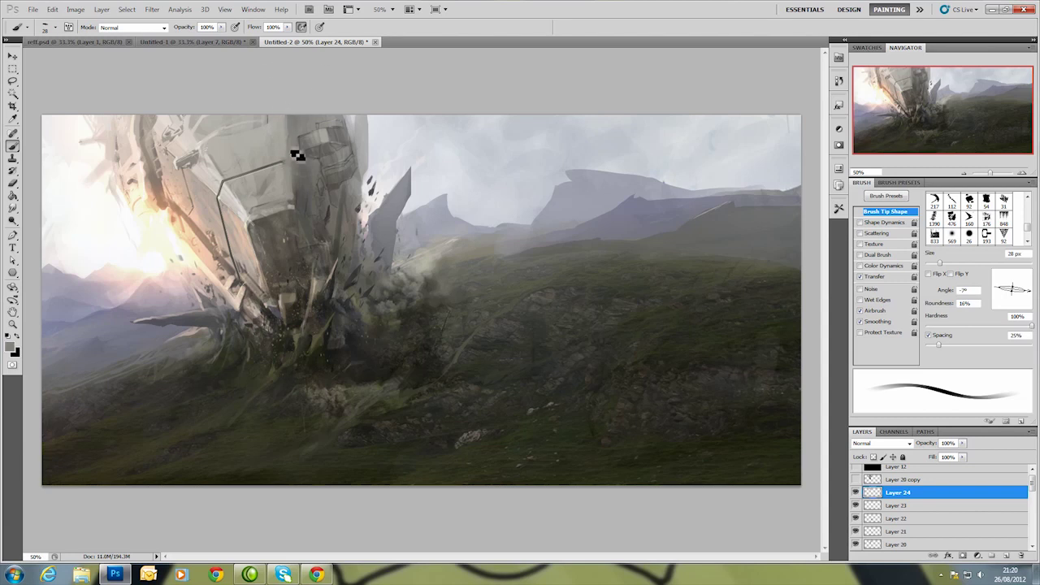
alt+click(330, 283)
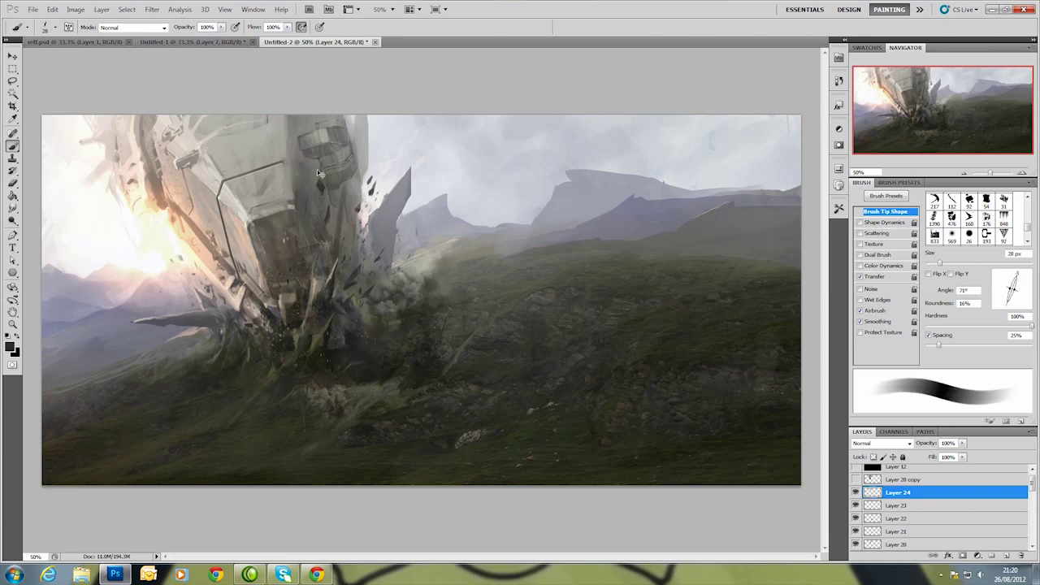
alt+click(395, 135)
Flatten the brush tip to about 13° at 12 px and paint with light and darker hull greys.
click(1024, 276)
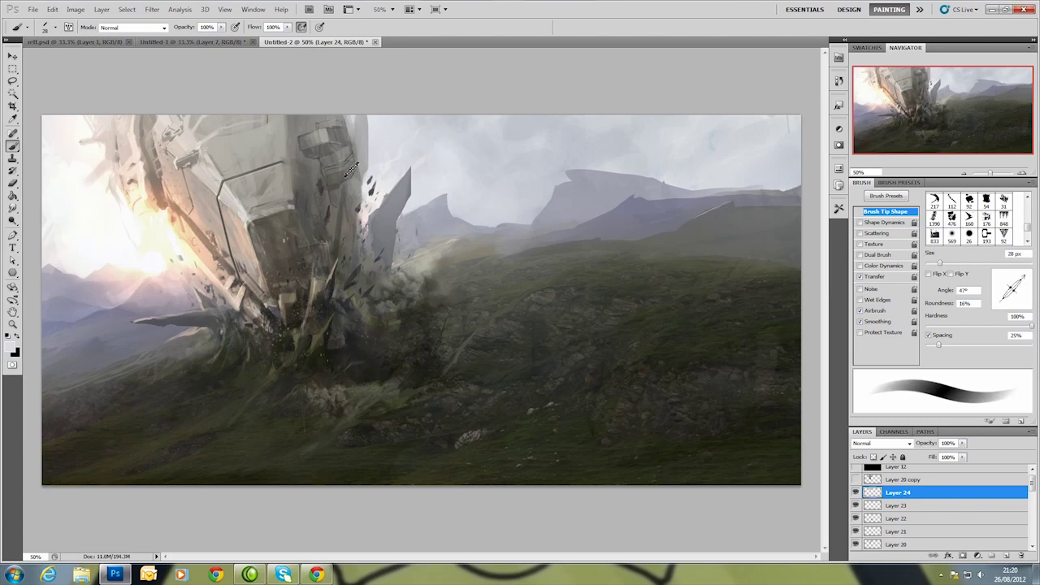
drag(1026, 281, 1029, 284)
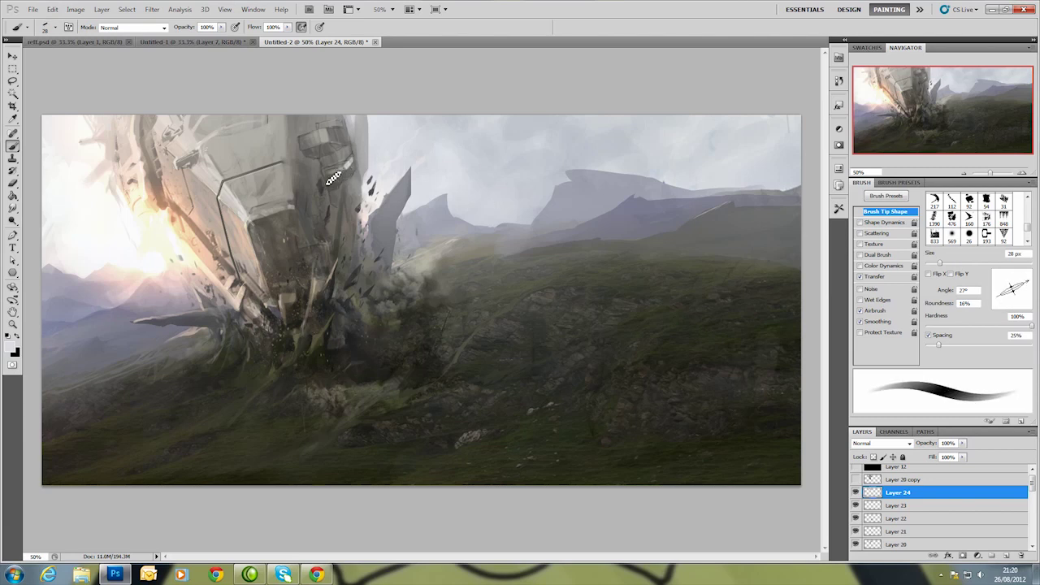
right_click(405, 187)
drag(405, 187, 401, 186)
key(Return)
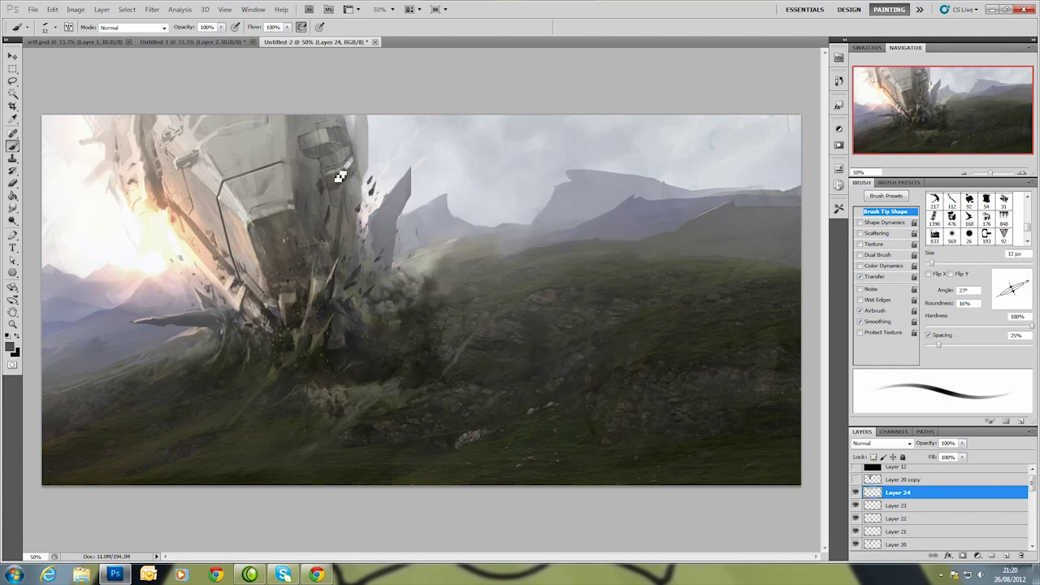
alt+click(356, 169)
alt+click(316, 162)
Lighten the hull plate between the panel lines with a 24 px light grey brush.
right_click(322, 164)
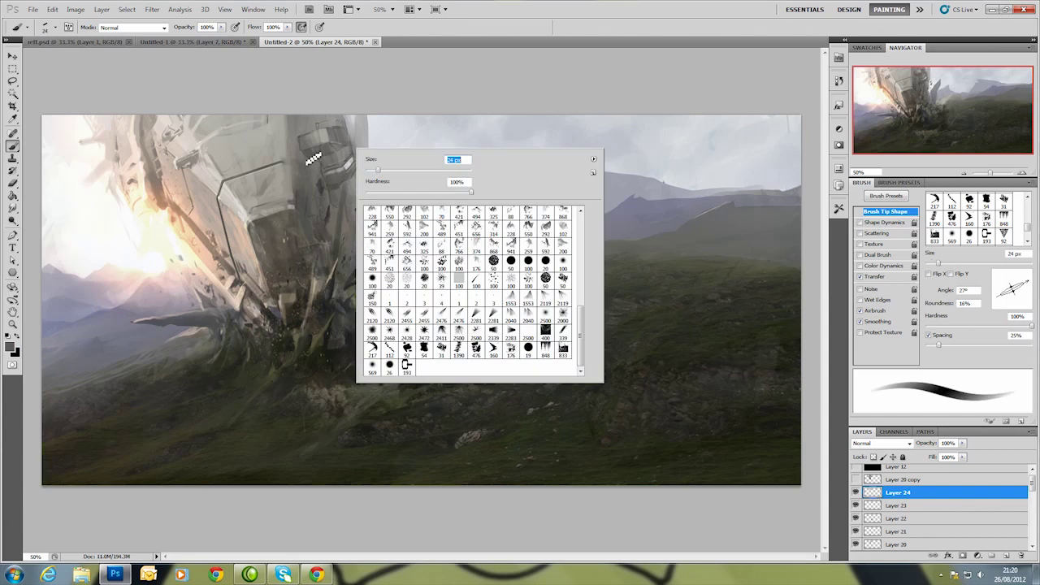
text(24)
key(Return)
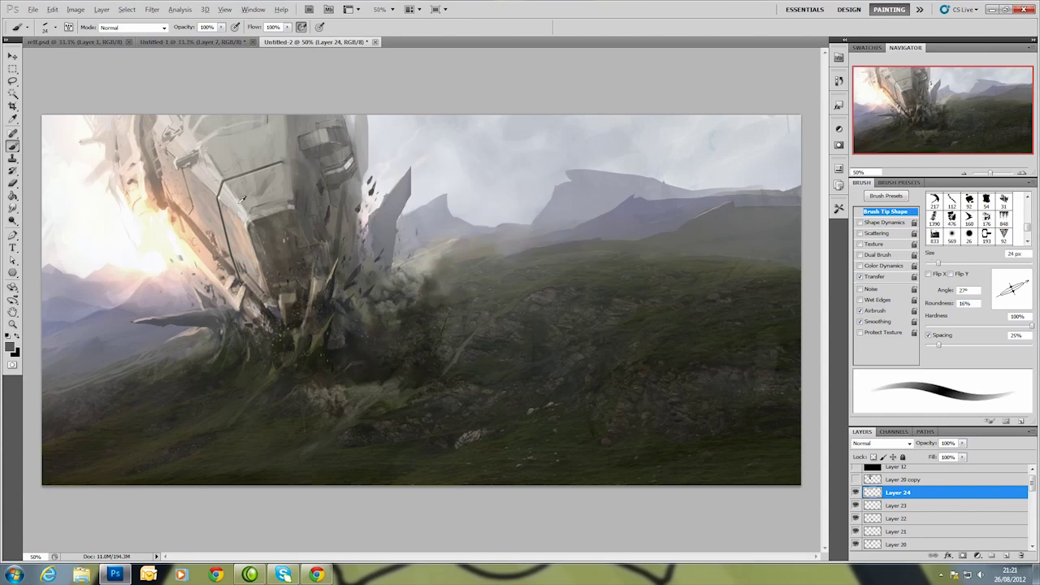
right_click(329, 134)
text(17)
key(Return)
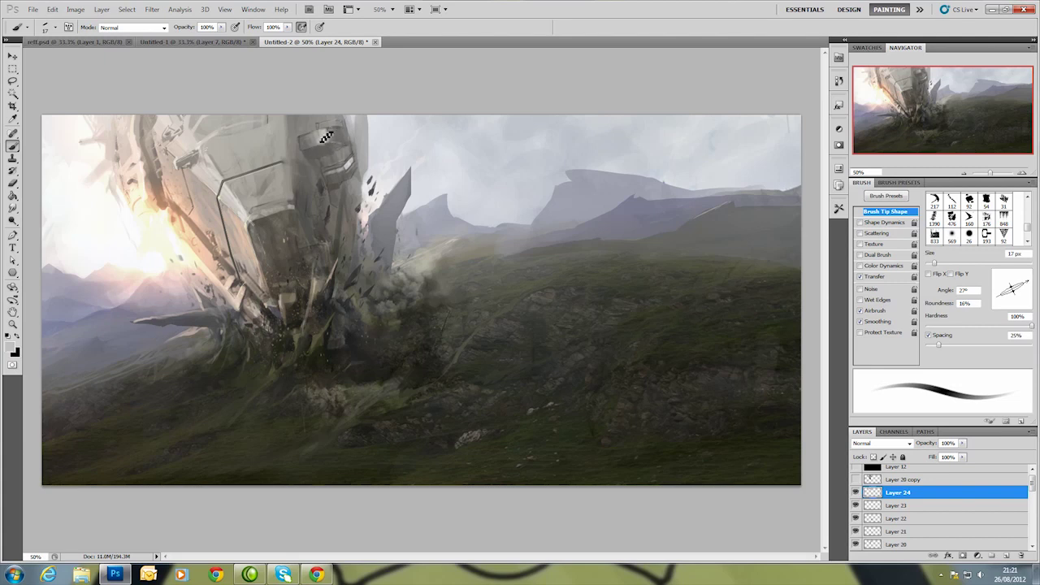
alt+click(306, 167)
drag(291, 192, 243, 207)
Paint white details at 7 px, then set a 13 px brush at 100% roundness and full opacity.
right_click(403, 217)
click(322, 169)
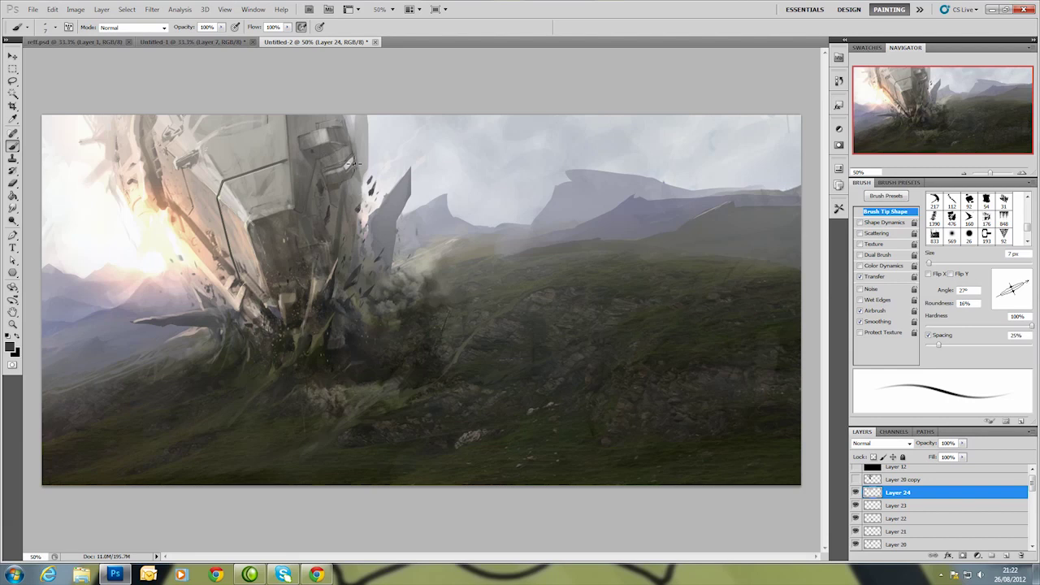
key(x)
right_click(333, 199)
key(Return)
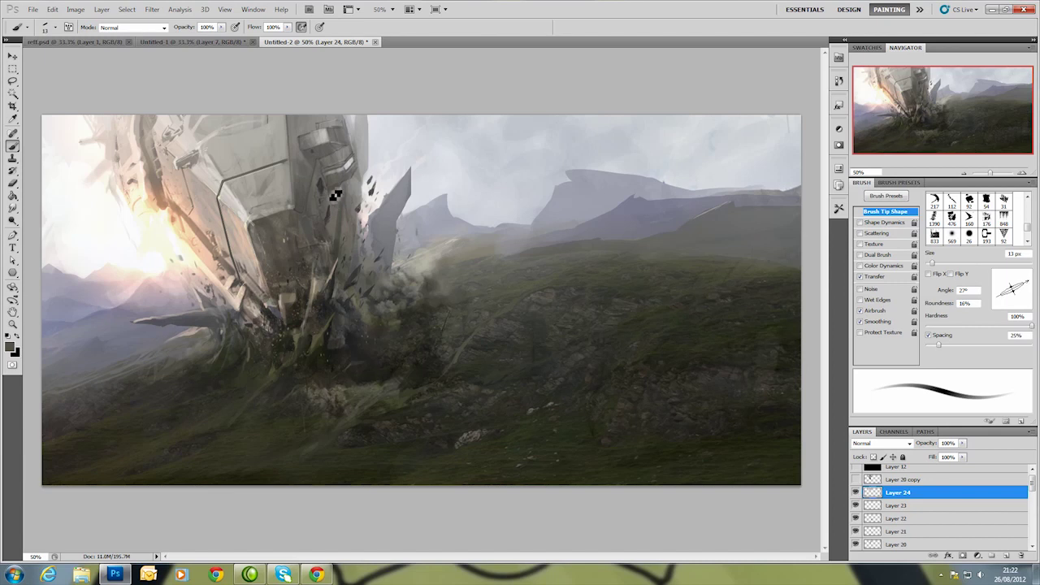
alt+click(325, 155)
key(Tab)
text(100)
key(Return)
click(860, 276)
Draw a thin dark line down the hull with a 7 px brush.
right_click(293, 194)
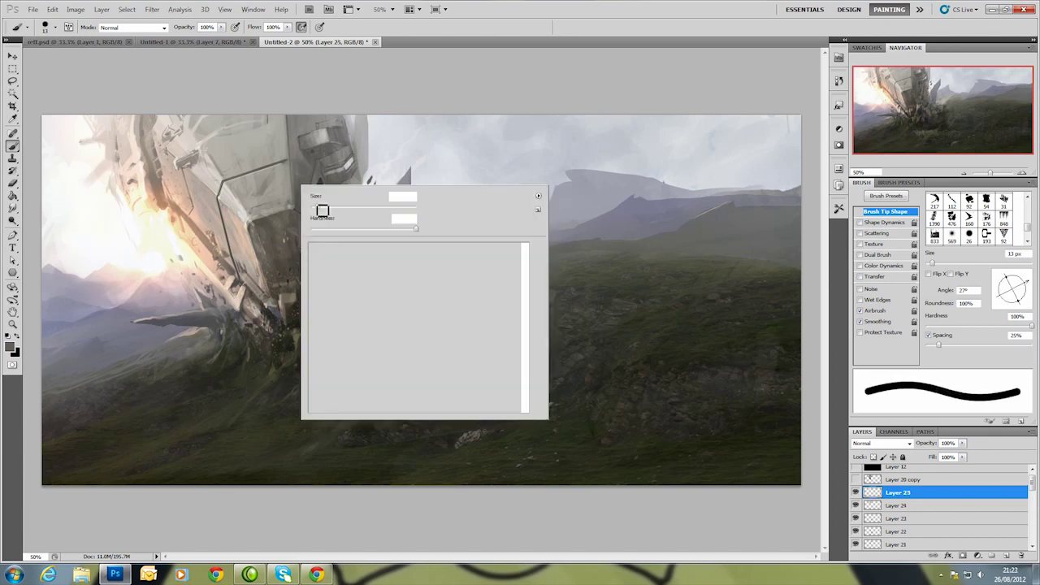
text(5)
key(Return)
right_click(287, 164)
text(7)
key(Return)
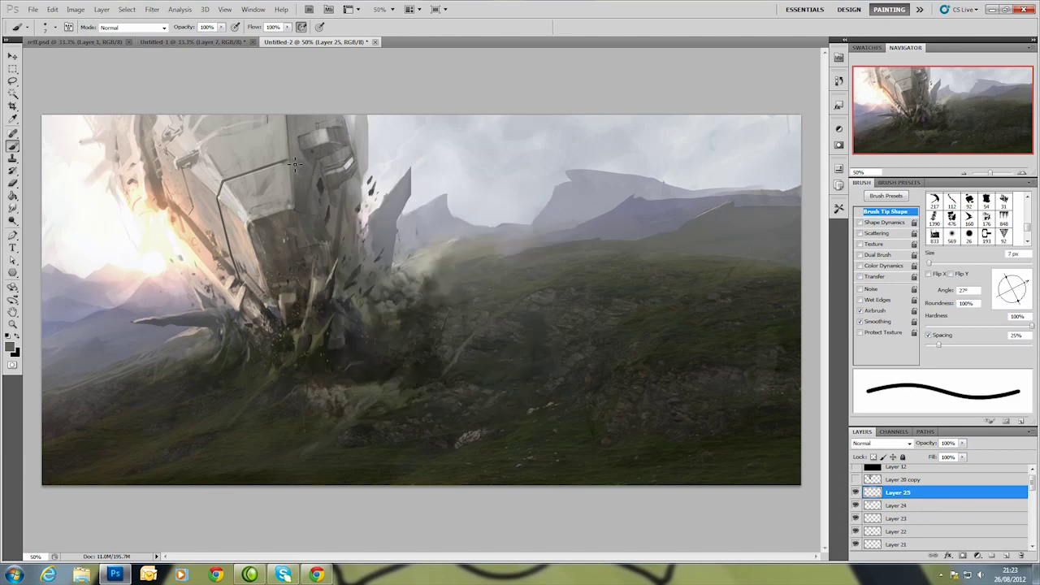
alt+click(286, 161)
drag(318, 206, 327, 241)
Soften the line with a large soft eraser, then sample greys from the ship.
key(e)
right_click(330, 250)
key(Return)
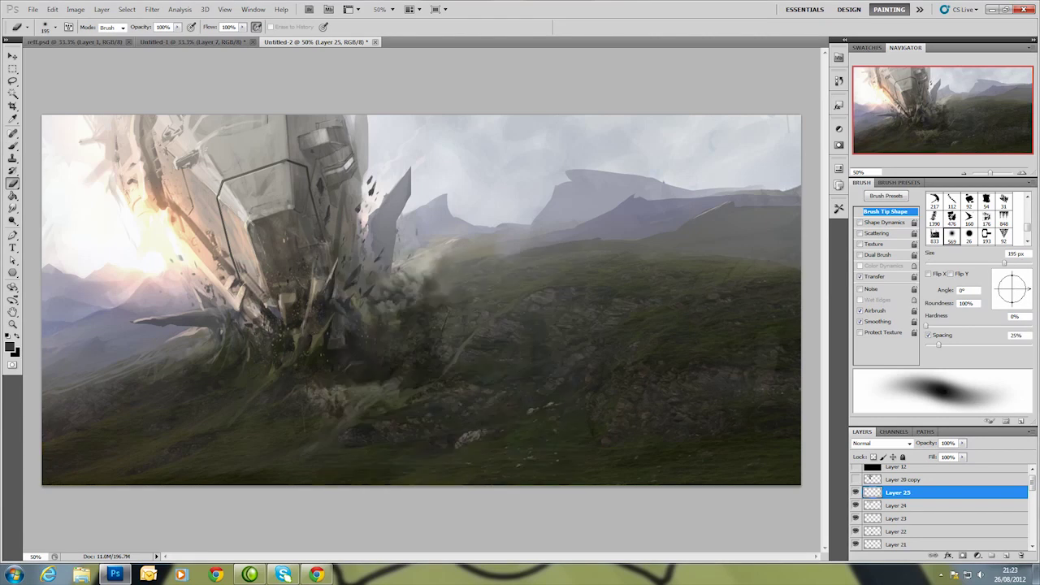
key(b)
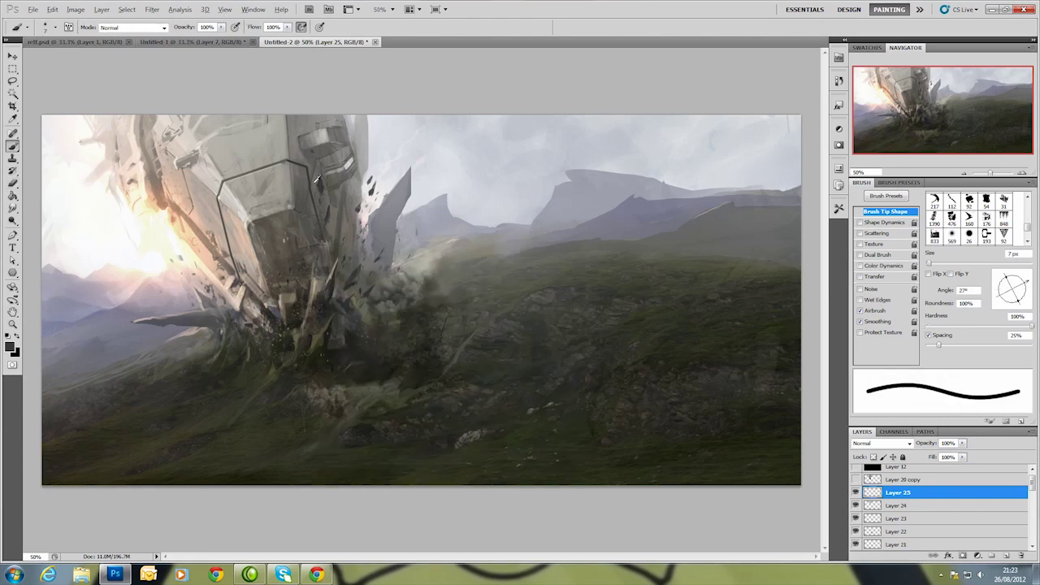
alt+click(334, 172)
alt+click(338, 183)
Choose a thin flat brush preset rotated to 76° at 5 px.
right_click(345, 164)
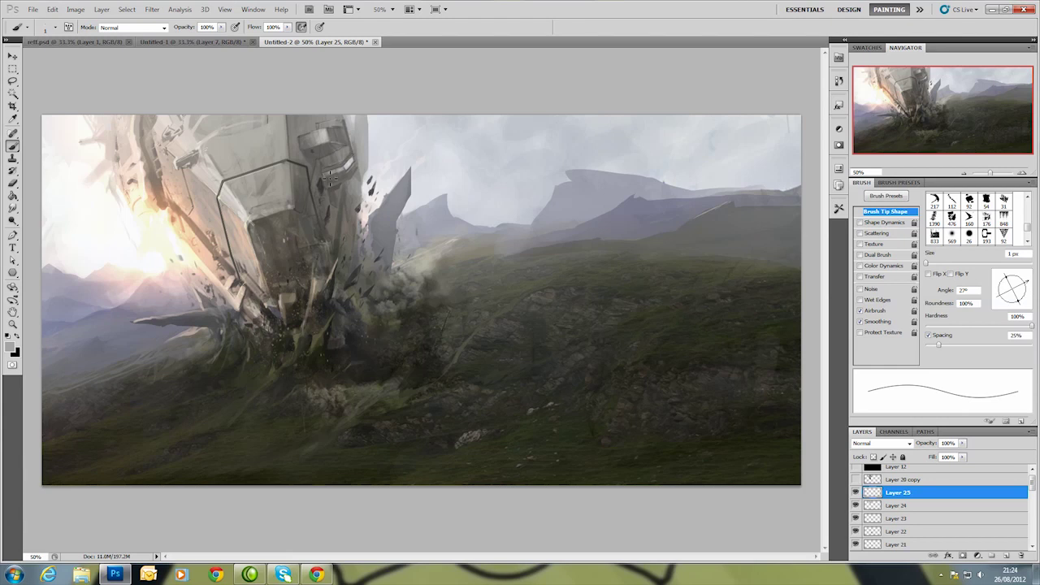
right_click(321, 177)
click(373, 244)
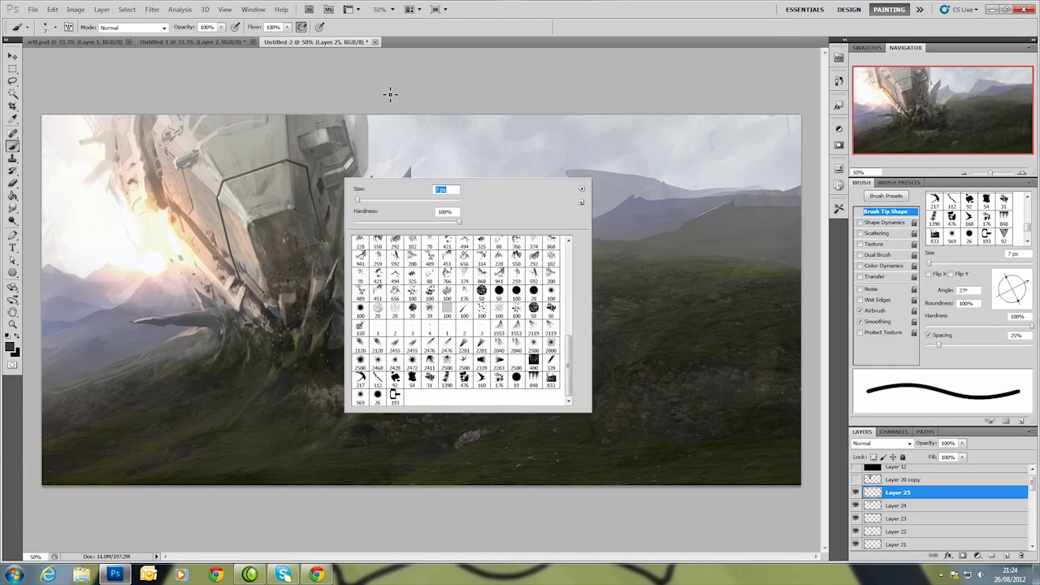
key(Return)
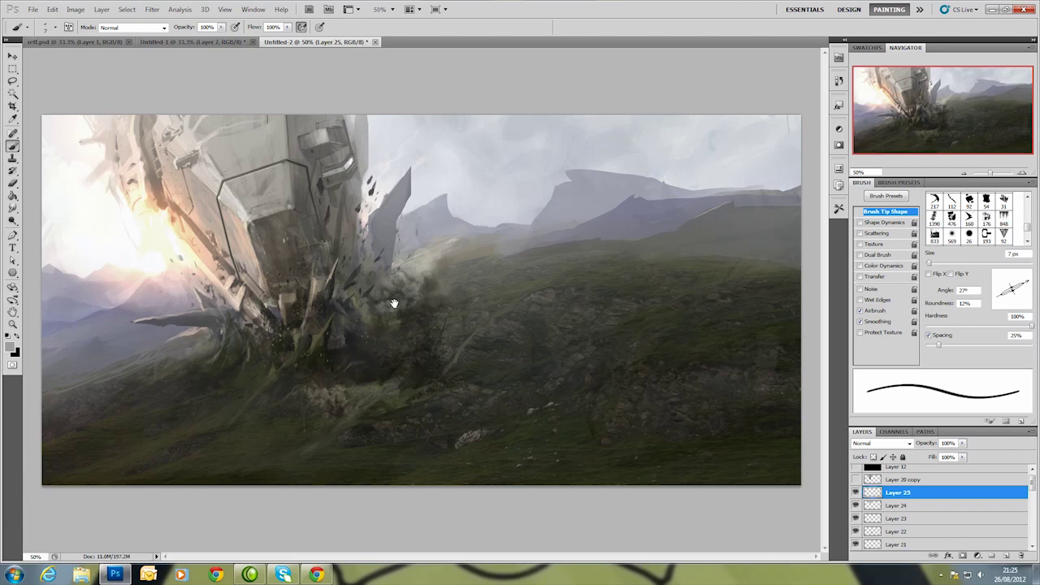
drag(1028, 284, 1016, 272)
right_click(512, 239)
text(5)
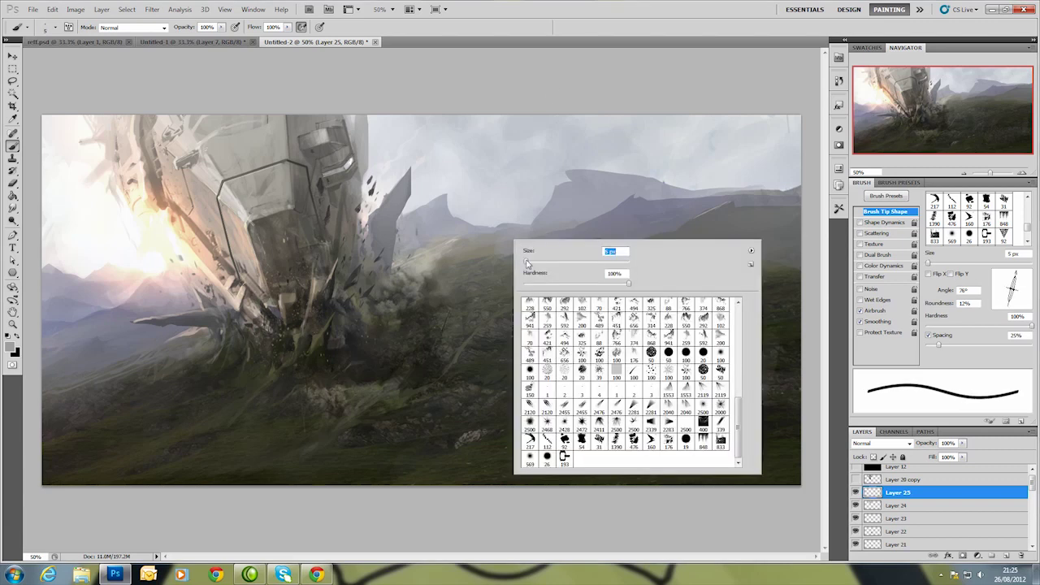
key(Return)
scroll(378, 203, up, 3)
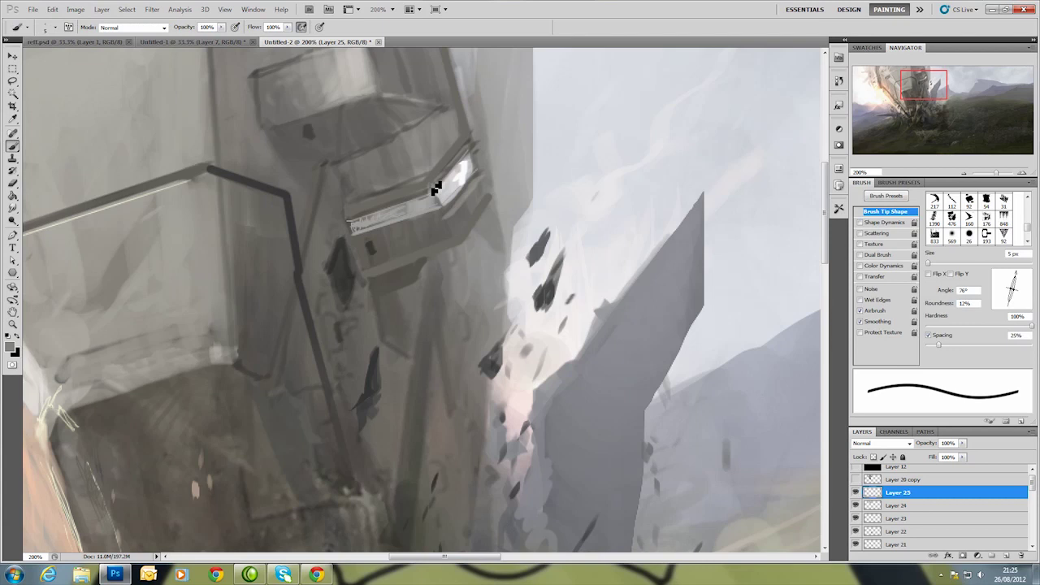
Brighten the upper-right hull edge and add a thin dark line across the hull face.
drag(434, 186, 471, 130)
drag(371, 127, 395, 203)
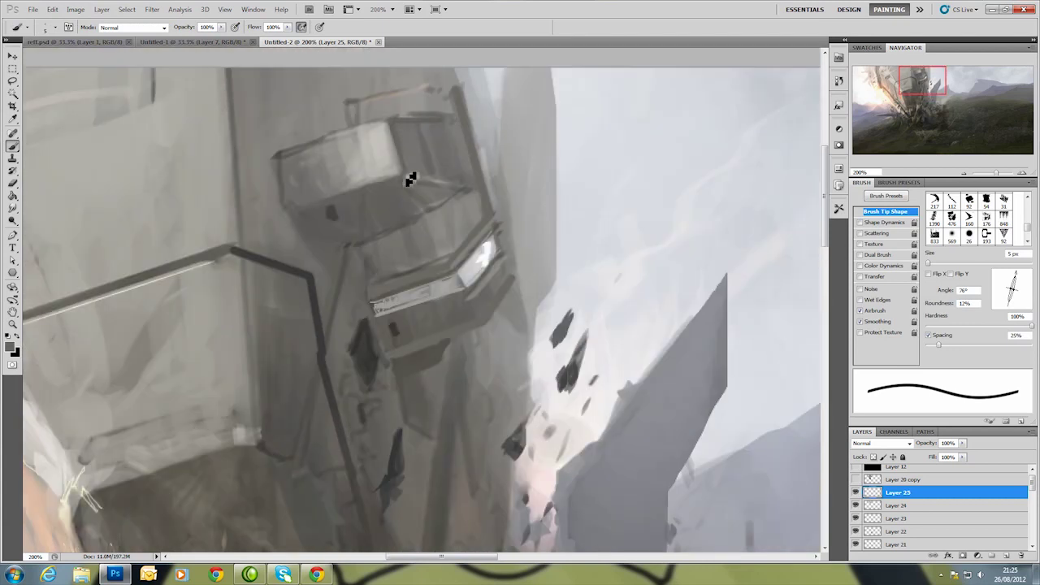
drag(412, 176, 478, 187)
drag(343, 222, 424, 231)
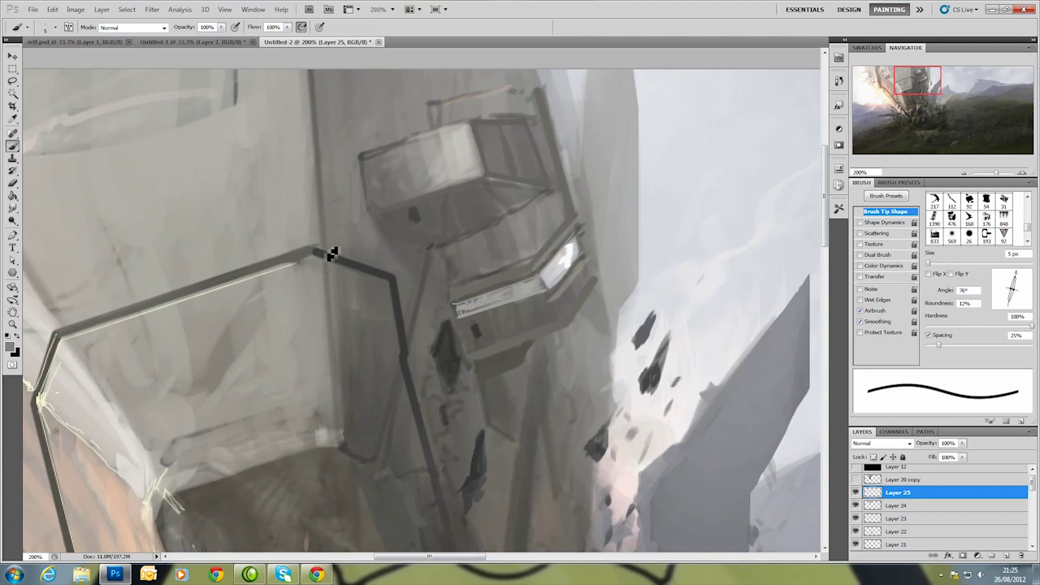
drag(332, 246, 316, 177)
Draw a thin 3 px light highlight down the long dark diagonal seam.
right_click(313, 179)
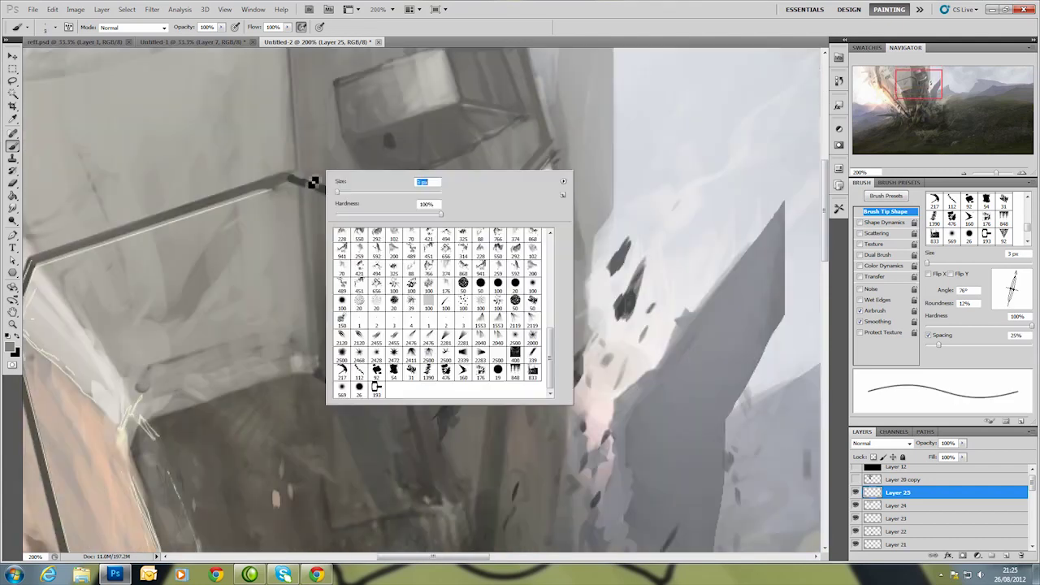
text(3)
key(Return)
click(376, 209)
shift+click(381, 285)
shift+click(434, 484)
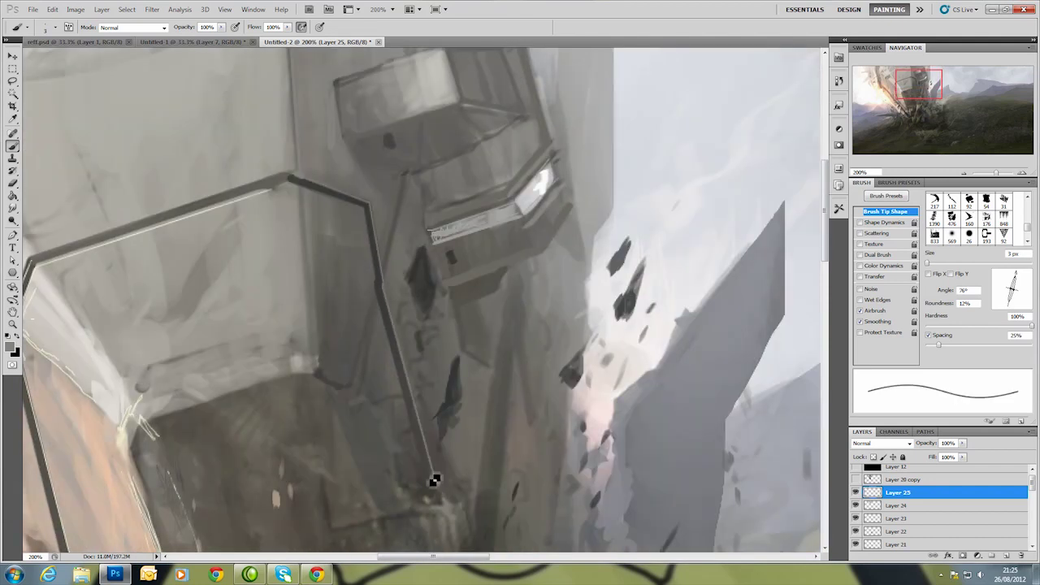
Switch to a 28 px eraser and zoom out to 25% to view the whole painting.
key(e)
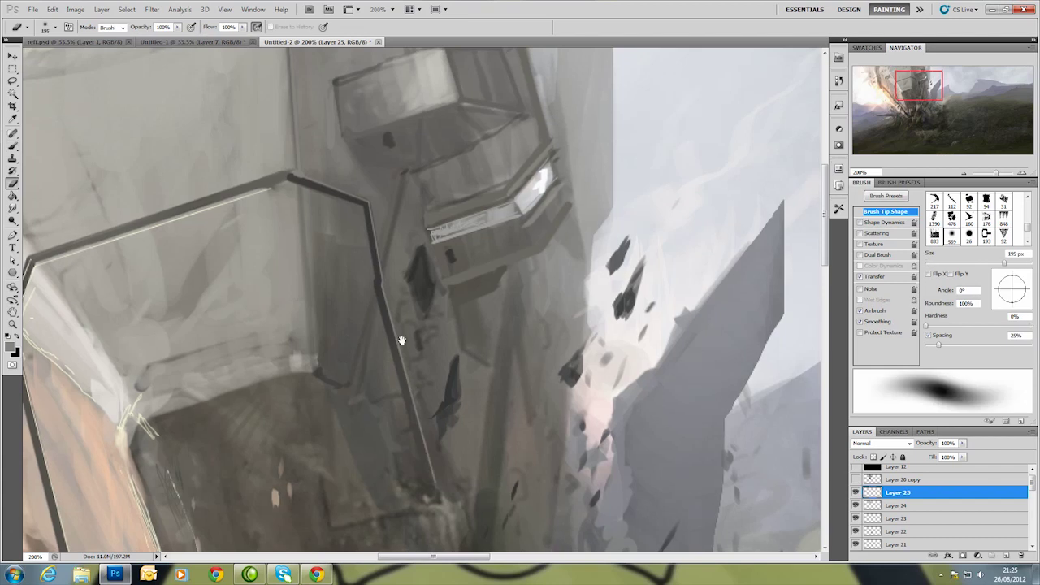
drag(433, 319, 405, 205)
right_click(467, 312)
text(28)
key(Return)
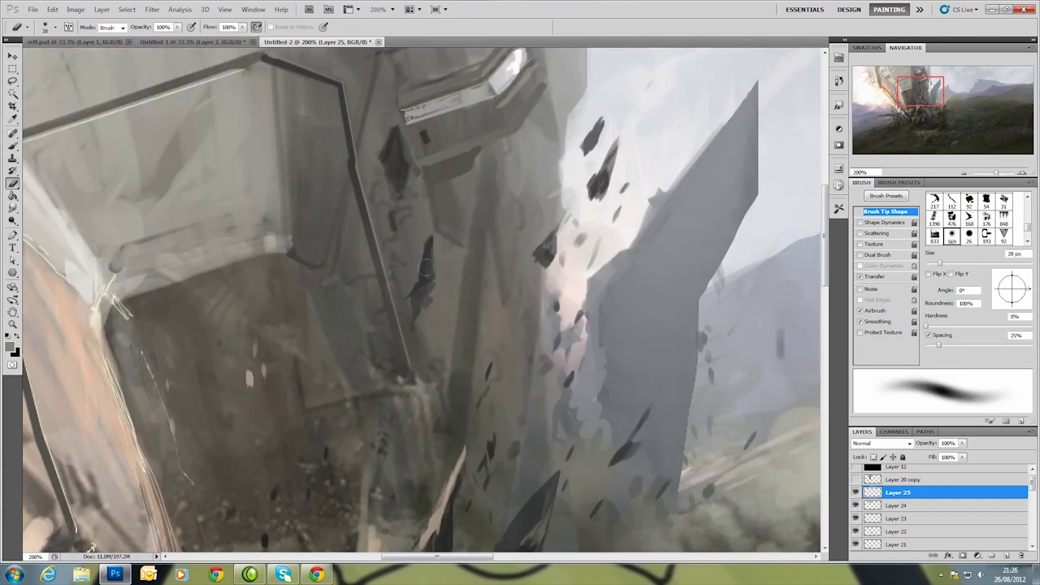
key(z)
alt+click(414, 301)
alt+click(442, 325)
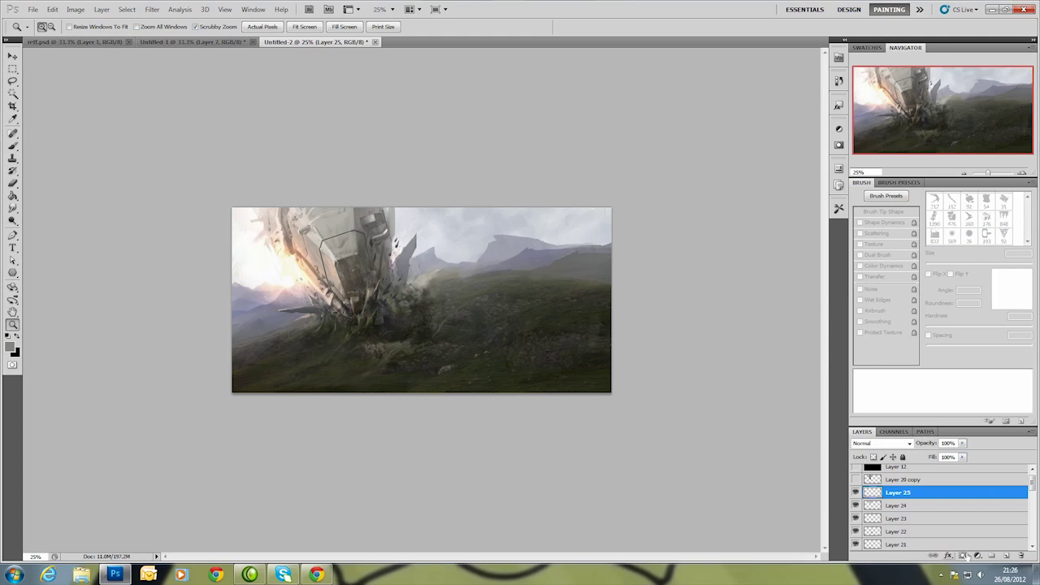
On a new layer, select a sky strip reaching right from the ship with the Polygonal Lasso.
key(l)
key(shift+l)
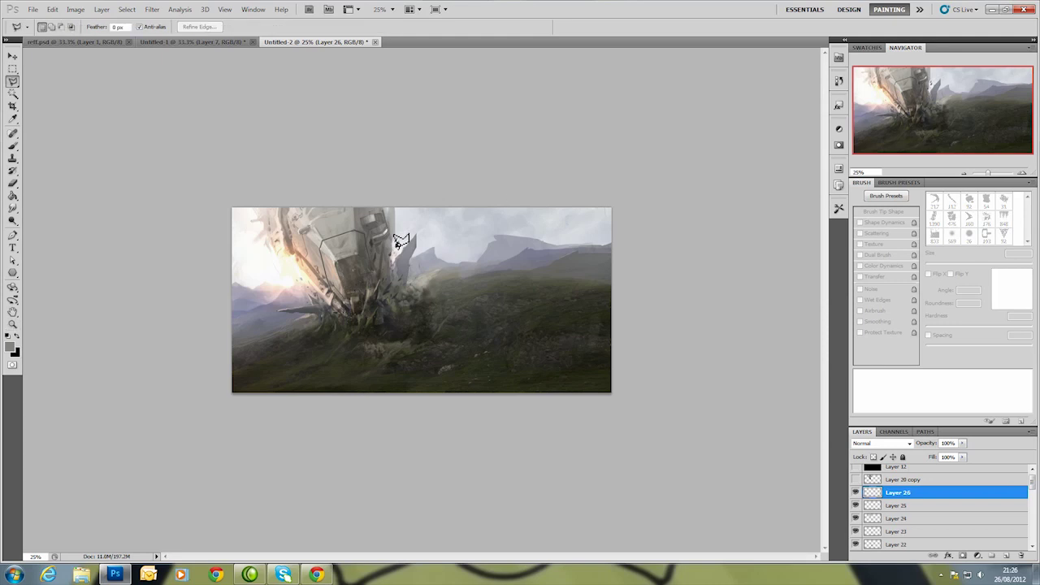
click(394, 218)
click(553, 229)
click(577, 219)
click(403, 181)
click(394, 217)
Fill the sky strip grey with a 96 px brush, deselect, and extend a column downward.
key(b)
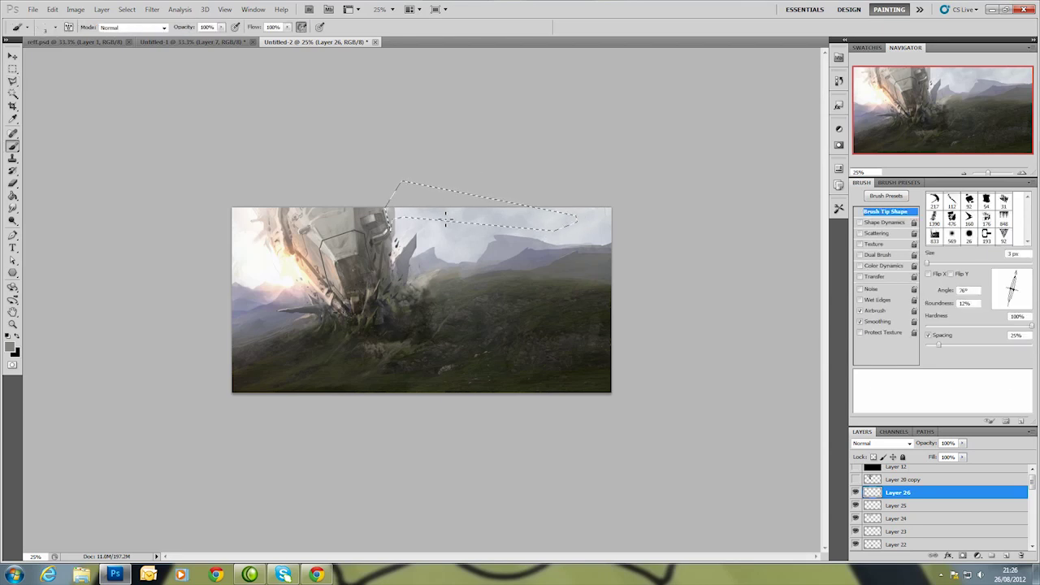
right_click(499, 239)
key(Escape)
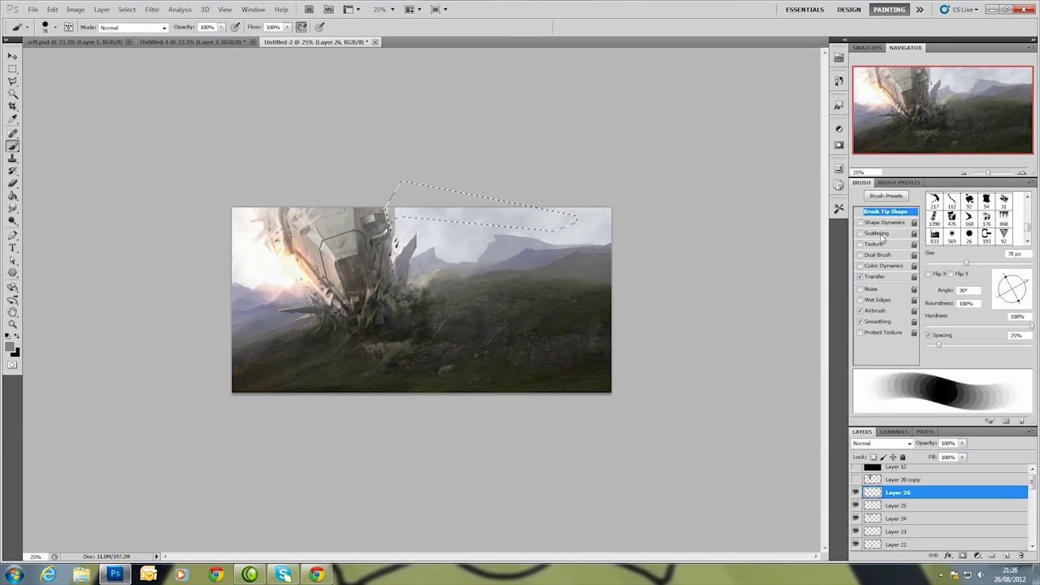
right_click(544, 233)
drag(545, 234, 549, 234)
key(Return)
drag(390, 215, 585, 221)
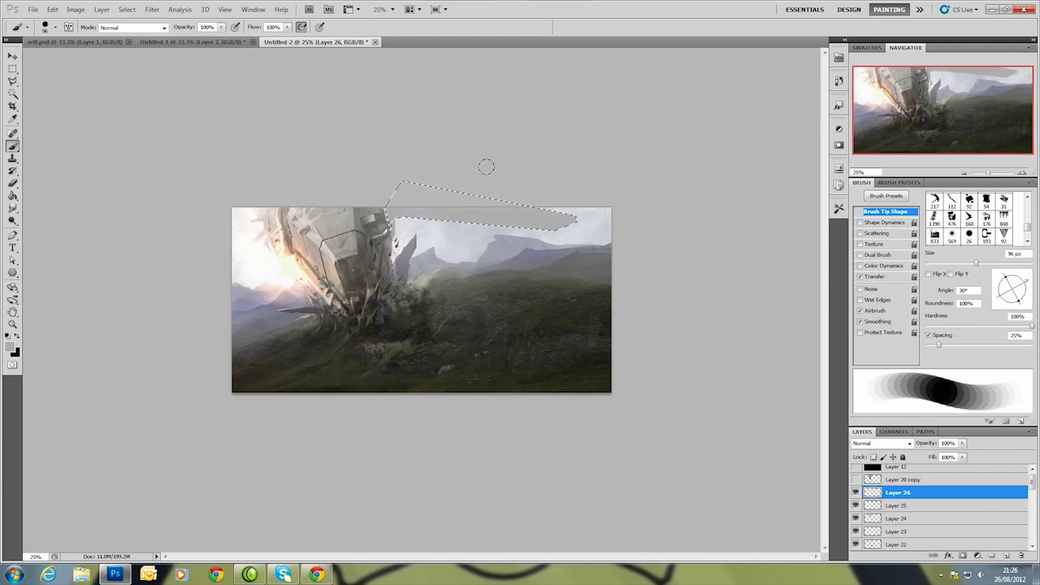
key(ctrl+d)
mouse_move(478, 226)
mouse_down()
mouse_move(493, 264)
mouse_move(511, 248)
mouse_up()
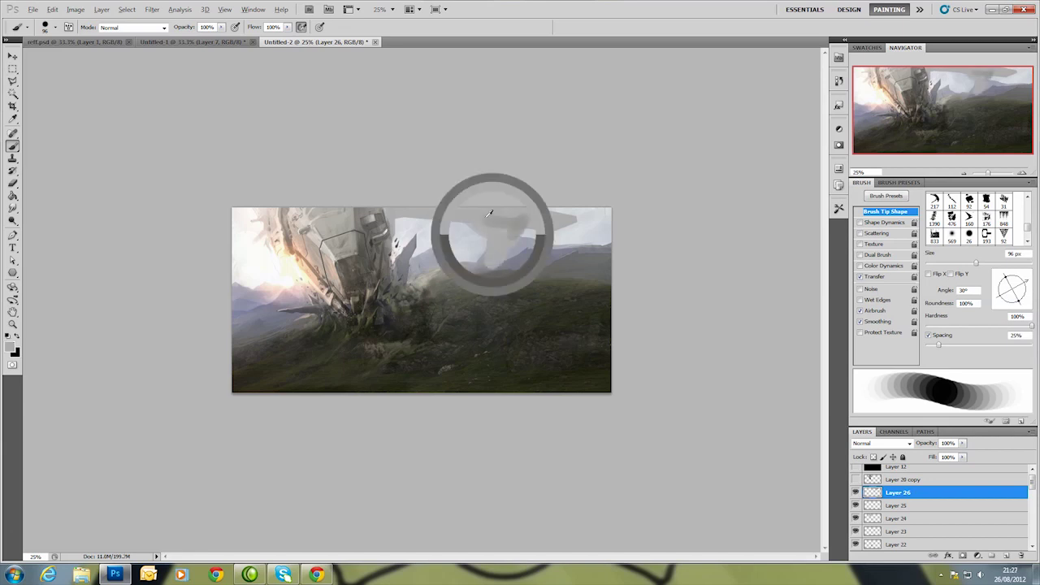
Carve the grey shape into a funnel with a 61 px hard round eraser.
key(e)
right_click(549, 234)
click(653, 485)
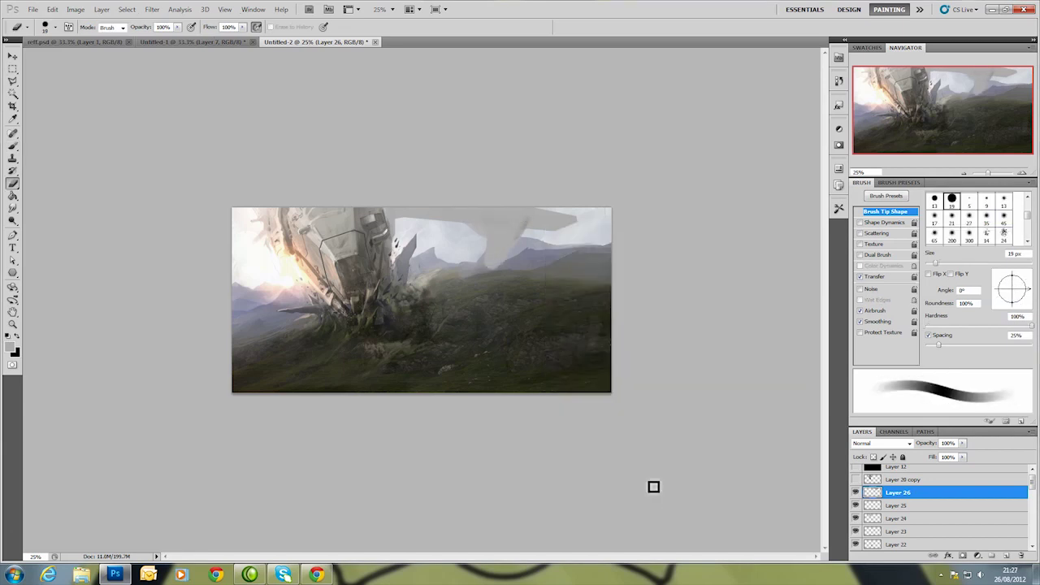
right_click(564, 216)
key(Return)
drag(551, 243, 531, 223)
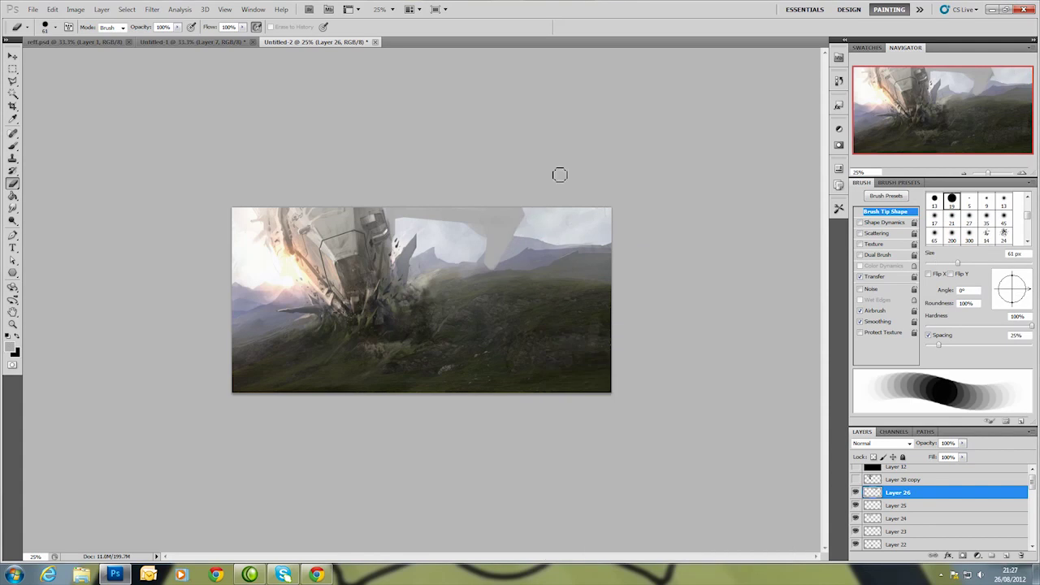
drag(459, 220, 533, 259)
Brighten the haze beside the ship with a 65 px sampled light colour, then lasso its upper-left edge.
key(b)
right_click(499, 220)
drag(546, 245, 542, 245)
click(490, 244)
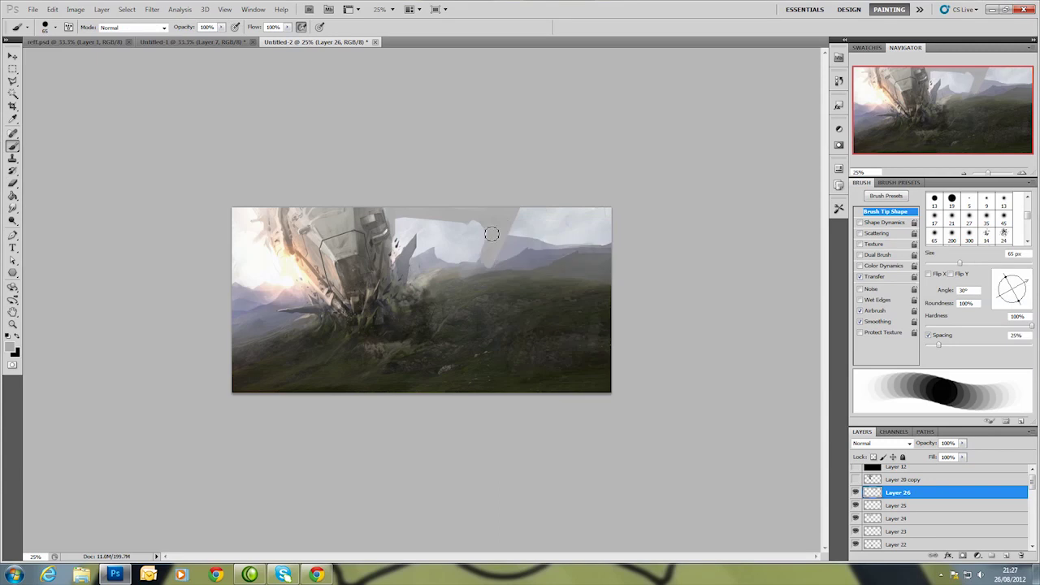
alt+click(273, 220)
mouse_move(262, 228)
mouse_down()
mouse_move(236, 248)
mouse_move(271, 217)
mouse_up()
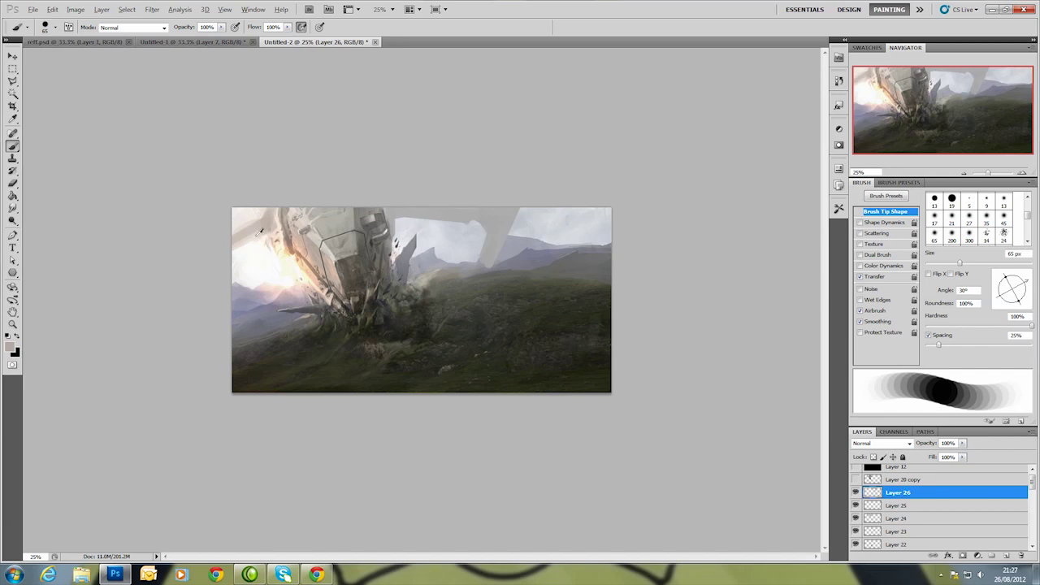
alt+click(259, 234)
key(e)
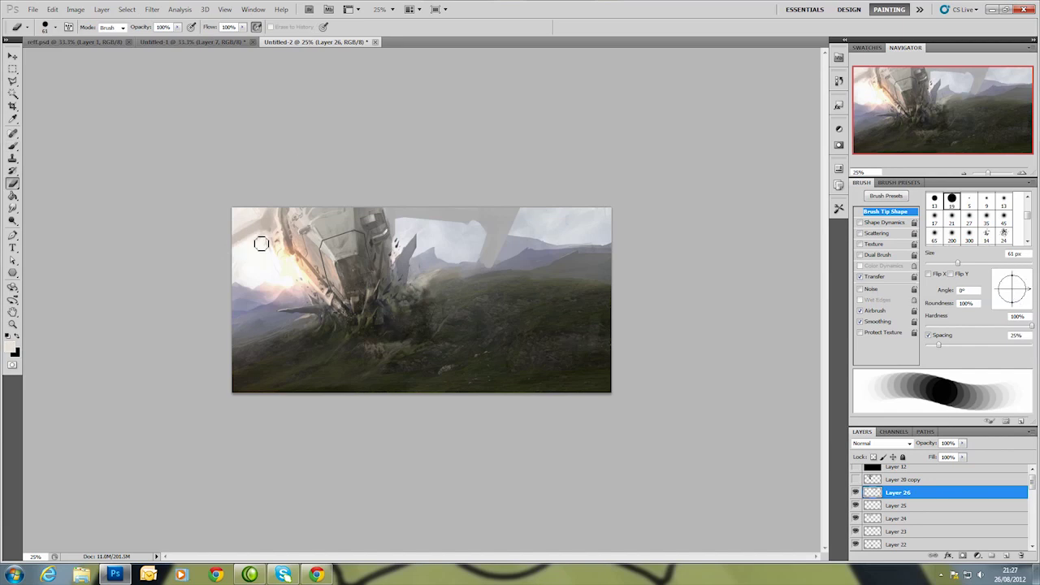
key(l)
drag(227, 236, 274, 223)
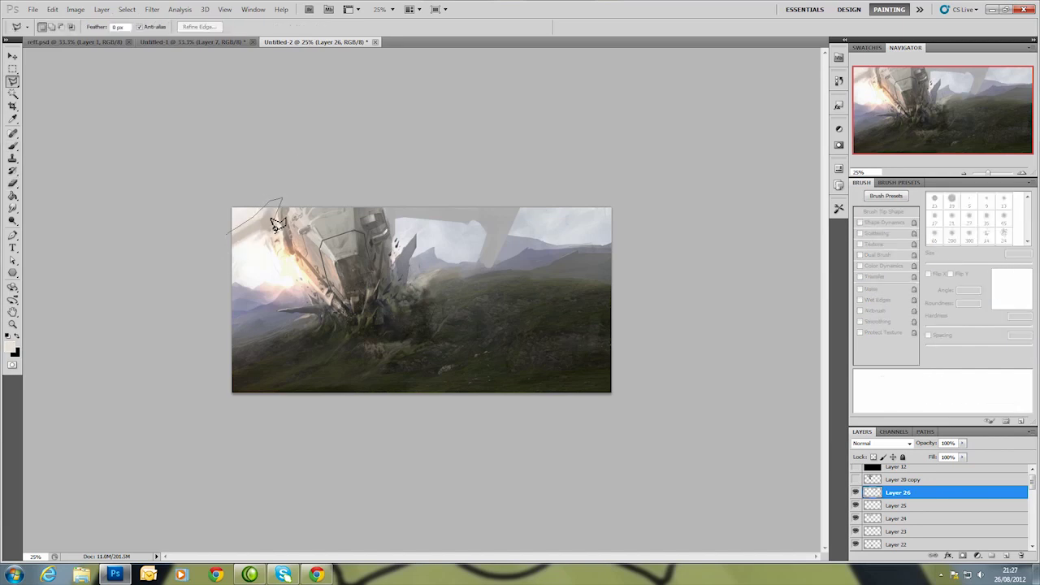
Close the lasso area by the ship's upper-left edge, deselect, and undo the eraser change.
click(219, 245)
key(b)
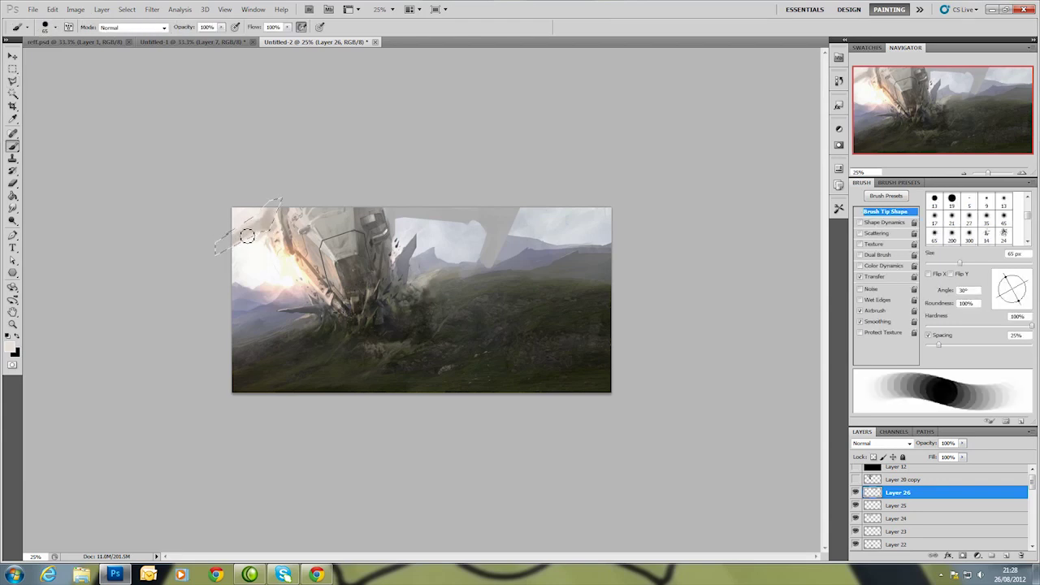
key(ctrl+d)
key(e)
right_click(239, 238)
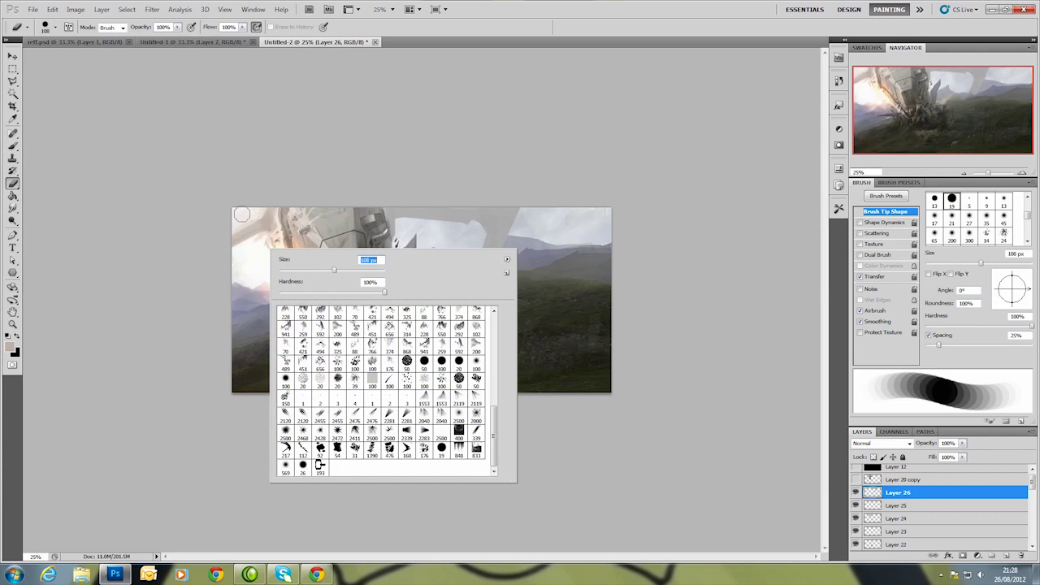
key(Return)
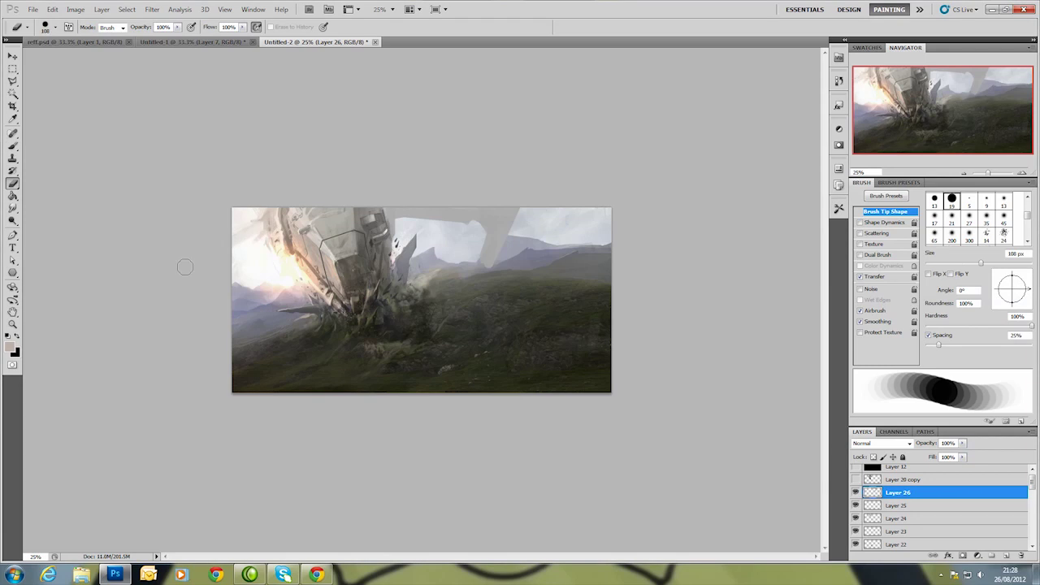
key(ctrl+z)
key(ctrl+z)
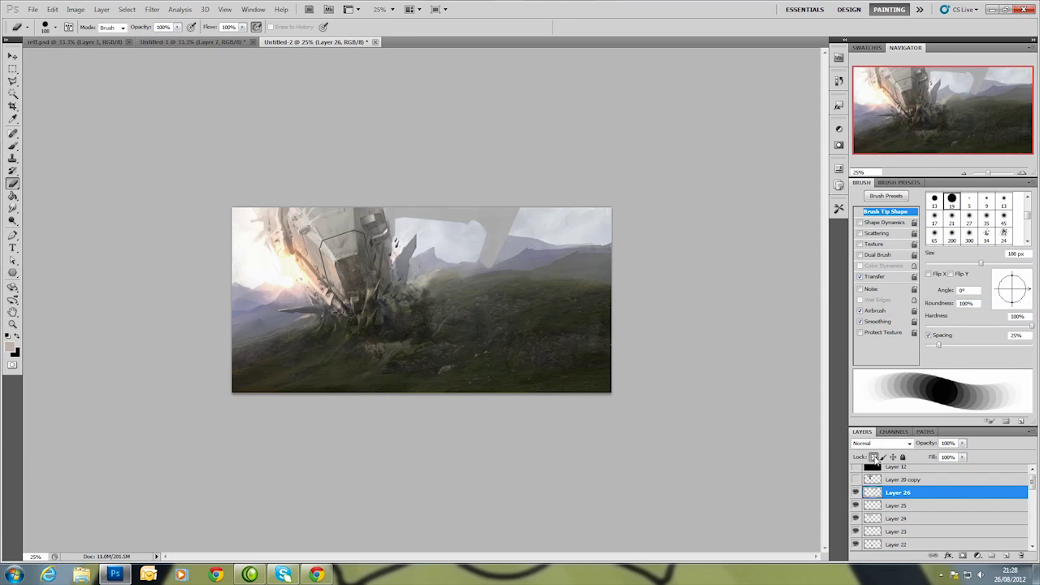
Paint dark grey over the wreck shape in the sky with a 156 px brush.
key(b)
right_click(460, 248)
key(Return)
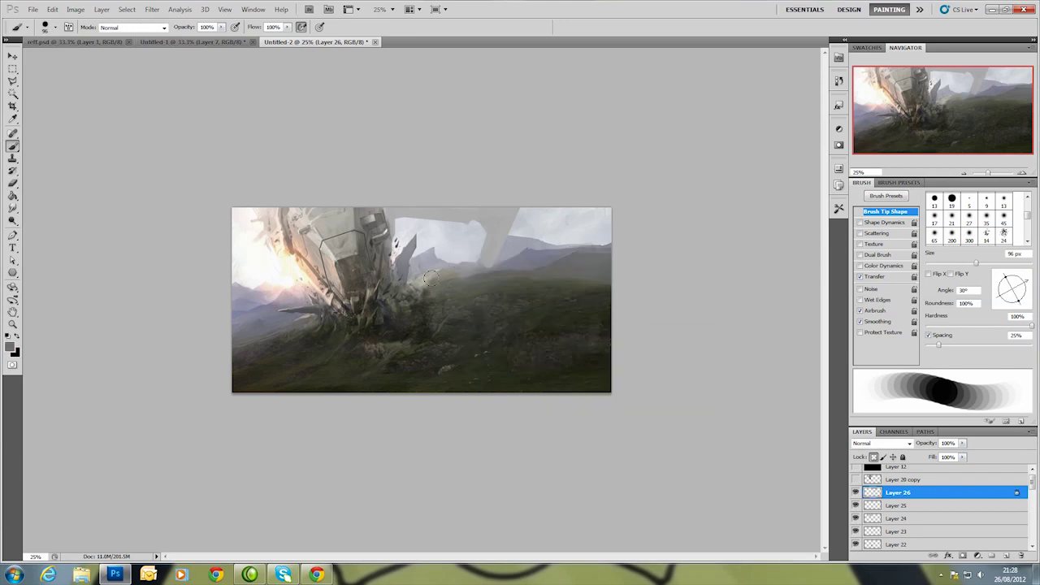
right_click(470, 309)
text(156)
key(Return)
drag(508, 260, 496, 207)
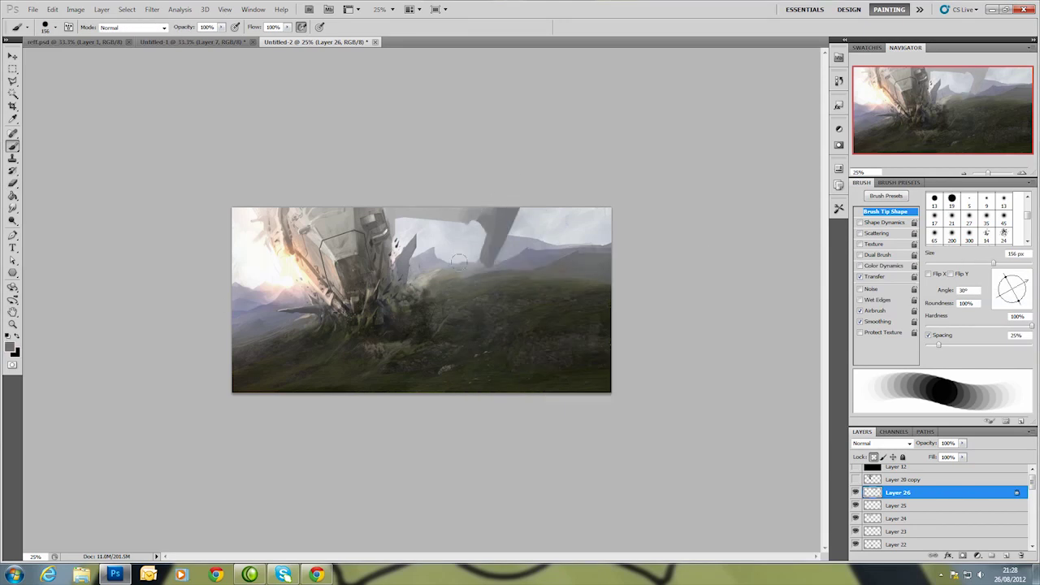
drag(460, 260, 435, 214)
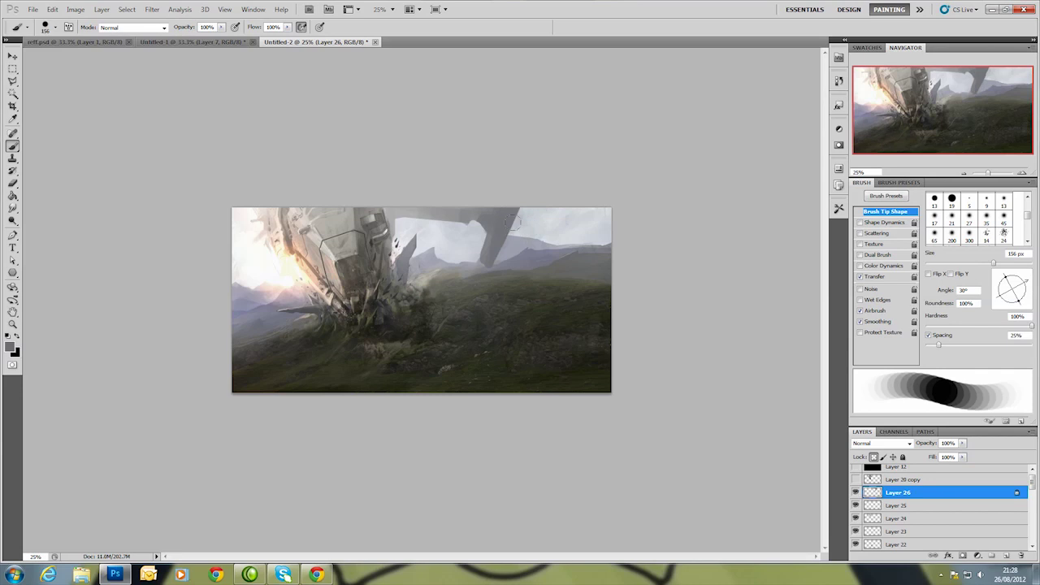
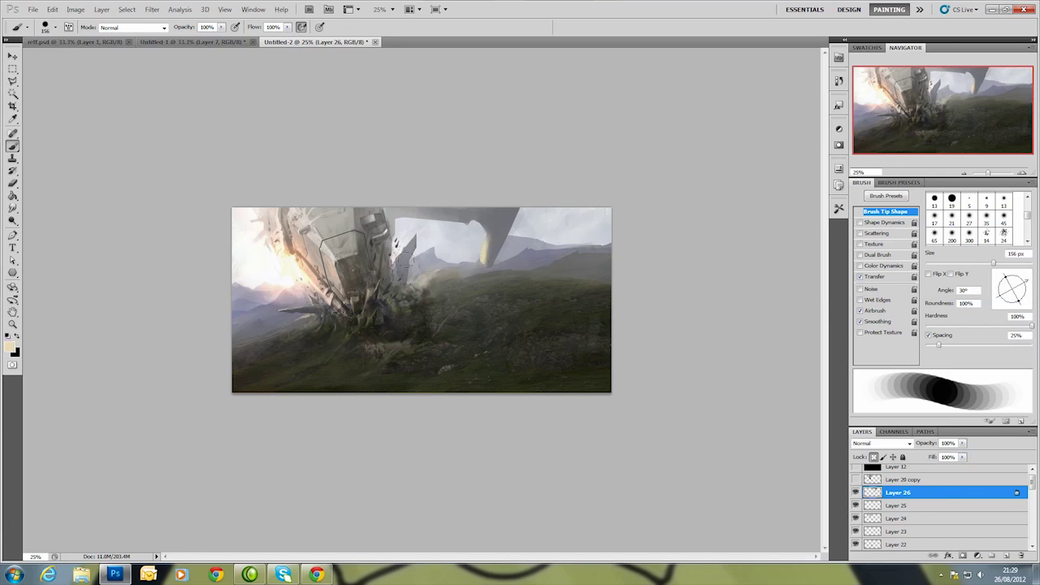
Lighten the lower part of the ship's leg with pale sky colour and darken its tip with dark grey.
alt+click(471, 246)
drag(477, 258, 491, 234)
alt+click(501, 216)
drag(486, 237, 492, 265)
On new Layer 27, paint the leg tip darker and extend it downward with a 55 px brush.
click(1006, 555)
right_click(503, 282)
key(Return)
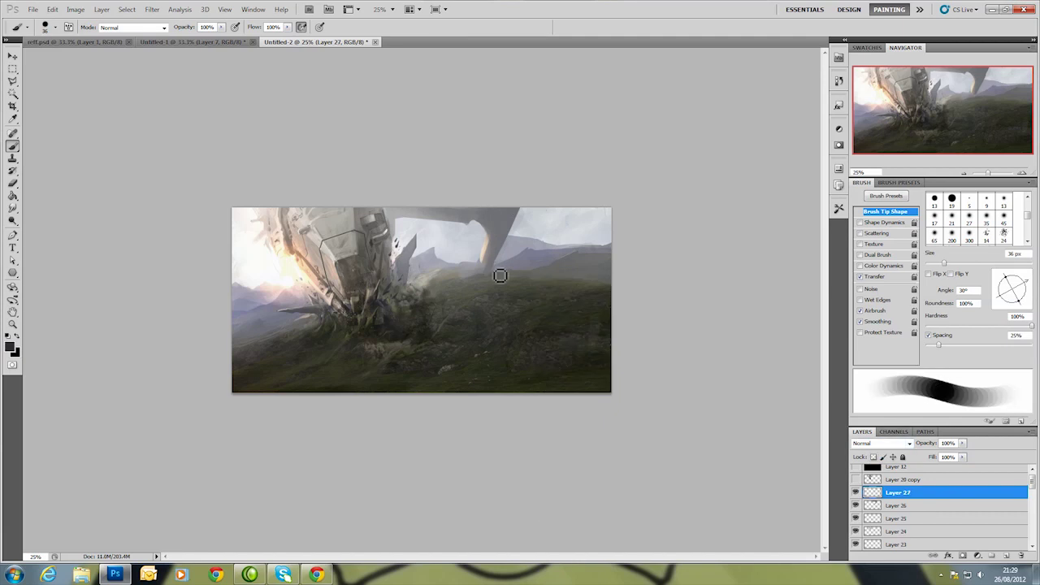
right_click(488, 272)
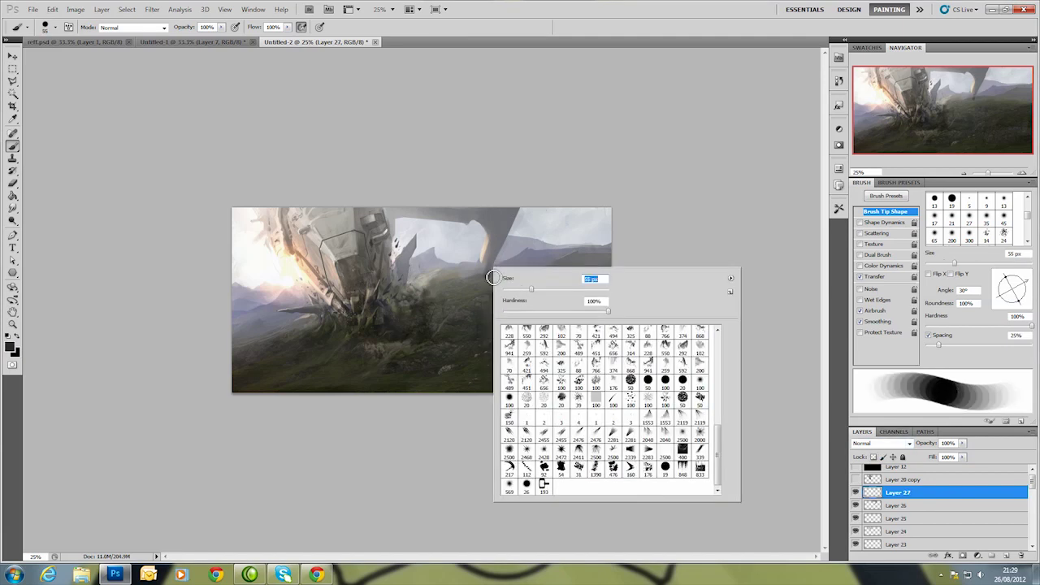
text(55)
key(Return)
drag(491, 255, 476, 279)
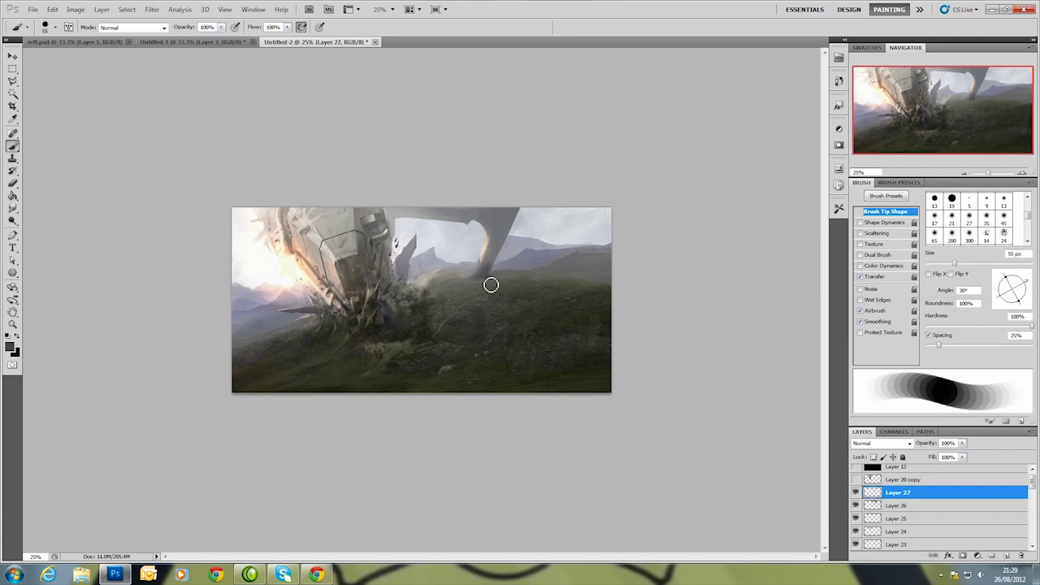
Erase on Layer 26 with a 20 px brush, then lasso the area around the leg's base on Layer 27.
right_click(511, 233)
text(20)
key(Return)
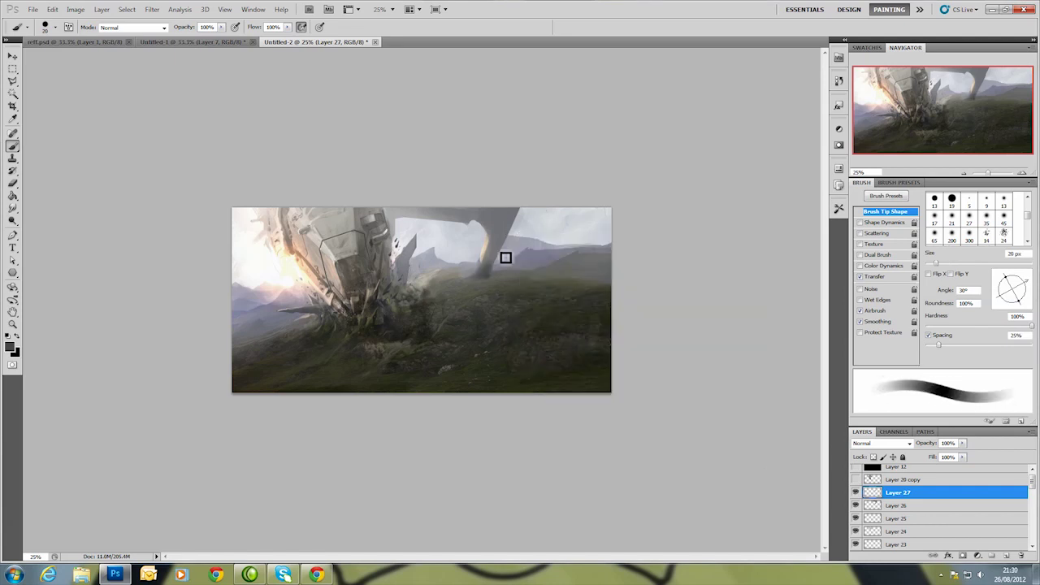
key(alt+bracketleft)
key(e)
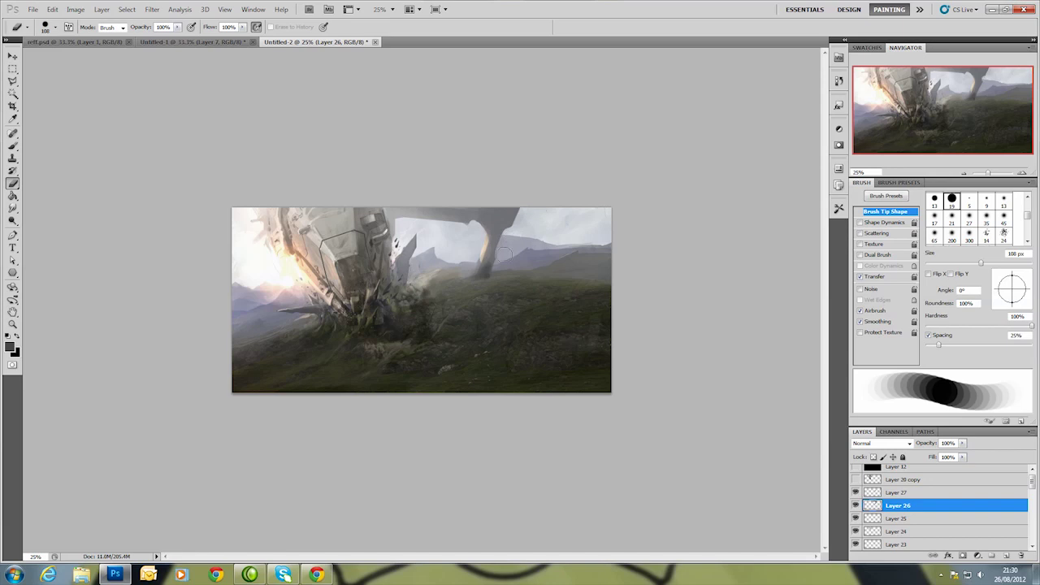
click(868, 493)
key(l)
right_click(501, 261)
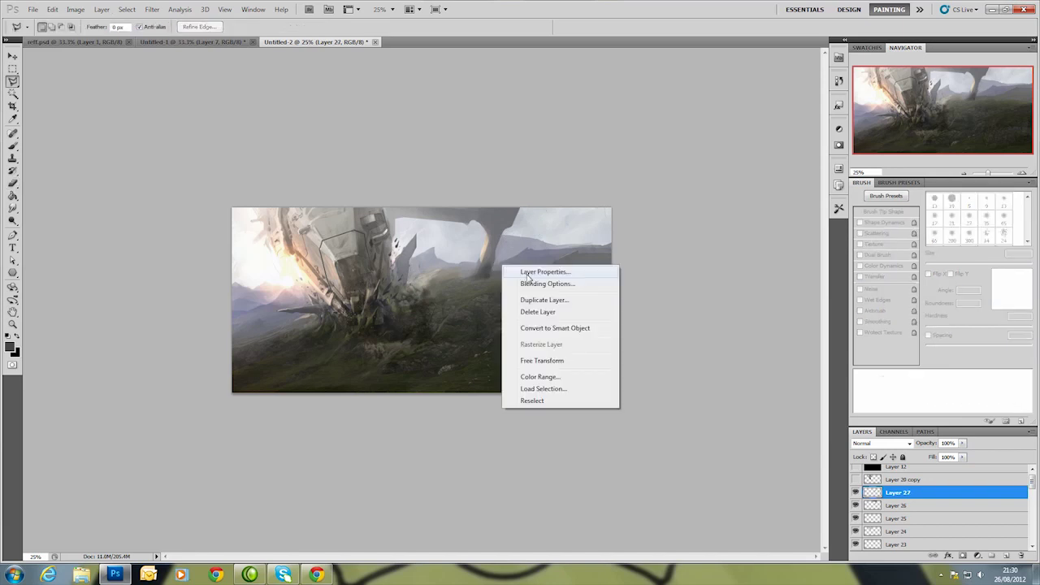
key(Escape)
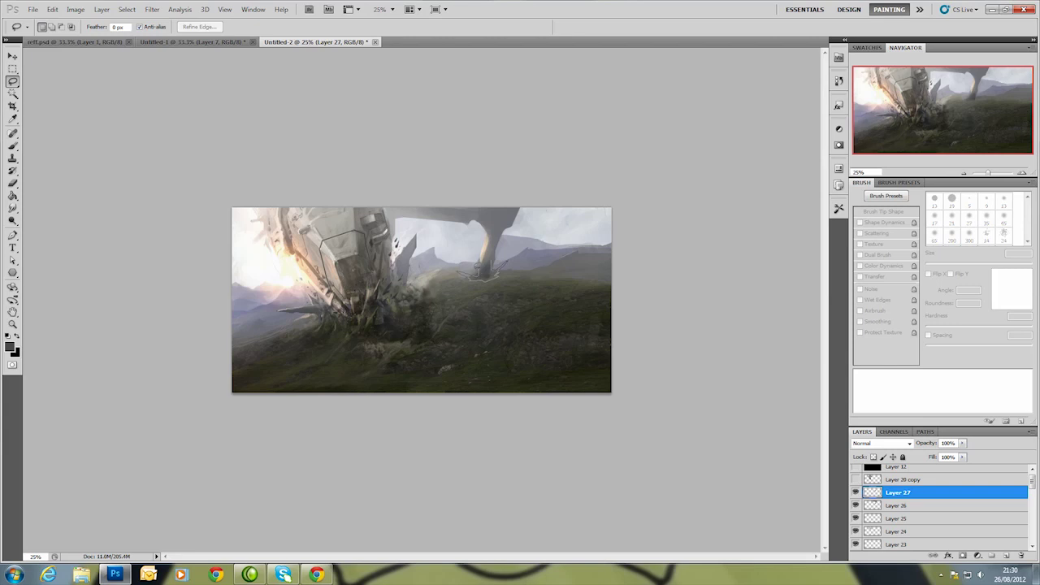
drag(492, 264, 490, 276)
Paint dark root-like debris inside the selection at the leg's base, then deselect.
key(b)
right_click(497, 252)
key(Escape)
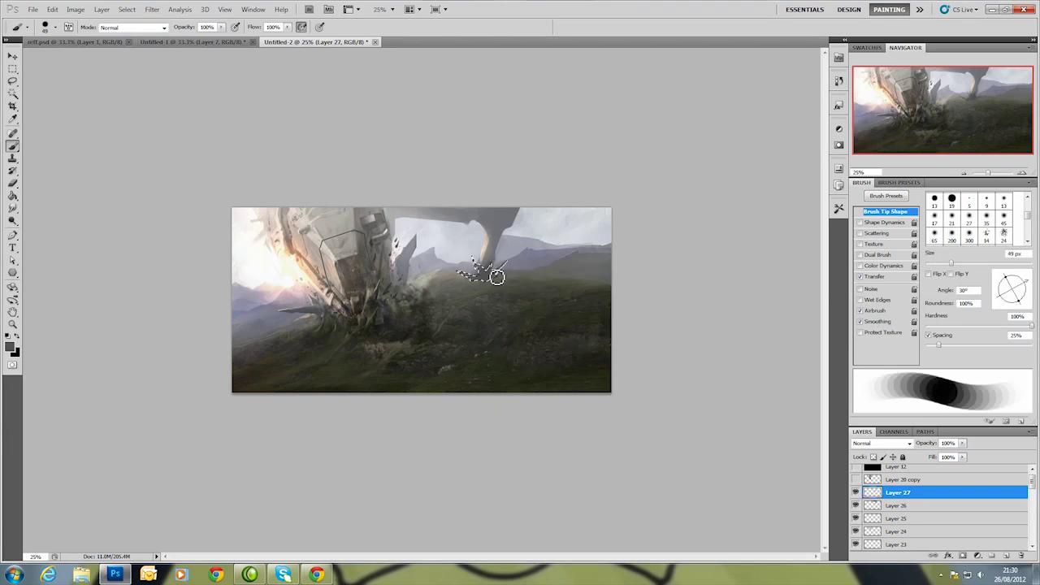
key(ctrl+d)
key(l)
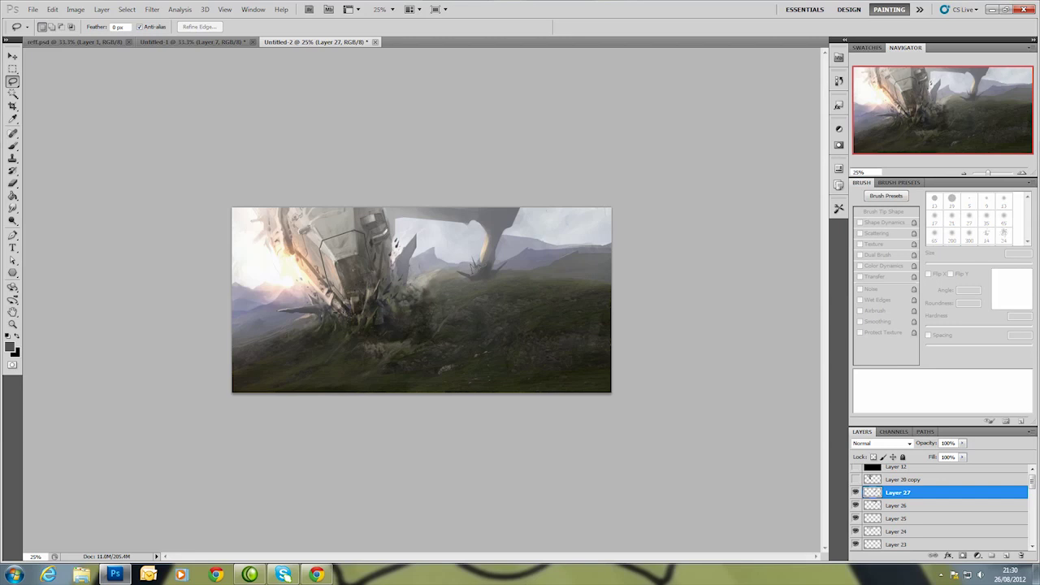
key(b)
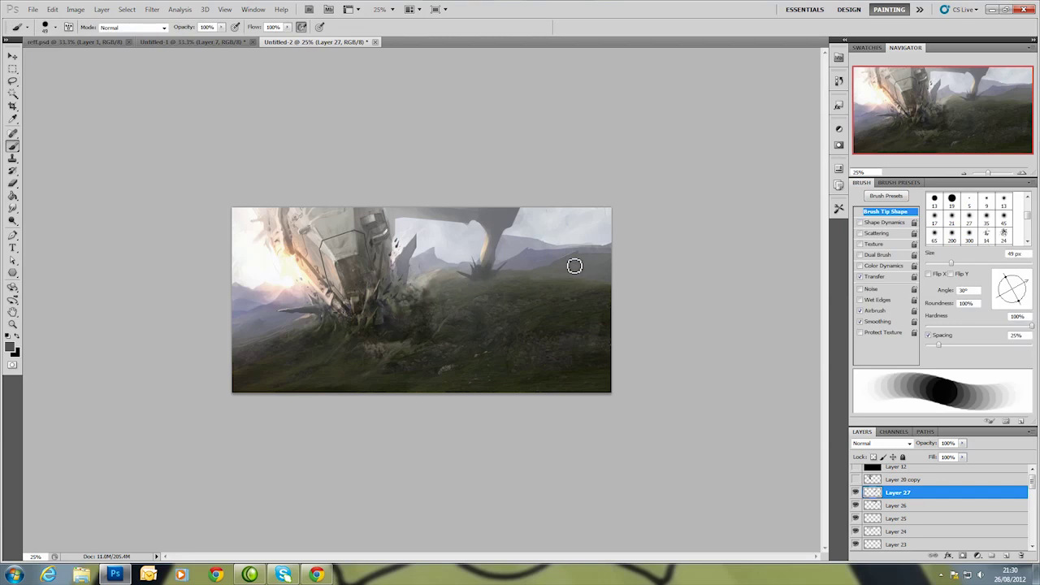
On Layer 26, undo a hazy 98 px stroke over the hills and hide Layer 27.
click(875, 511)
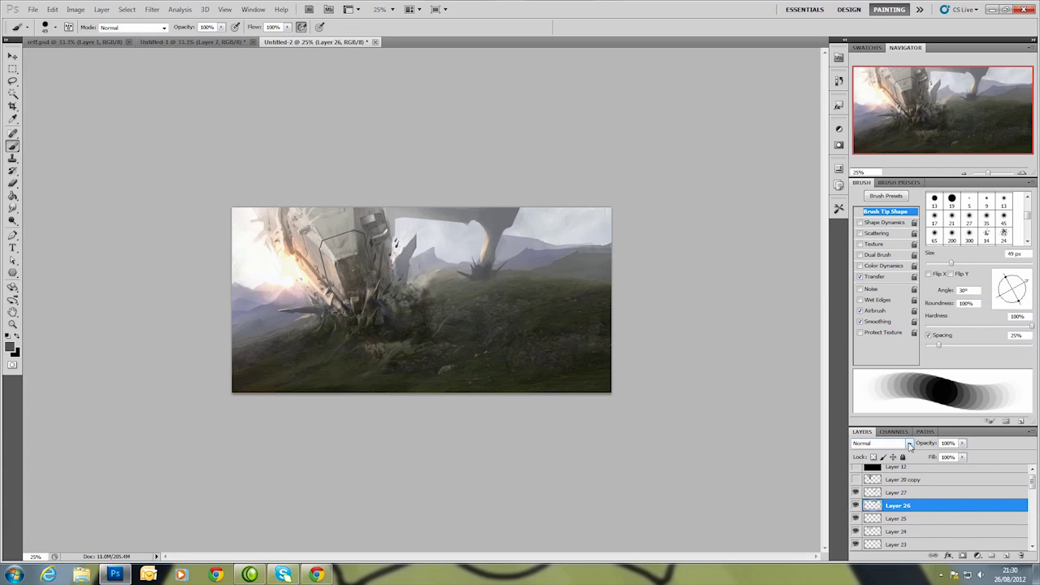
right_click(497, 277)
key(Return)
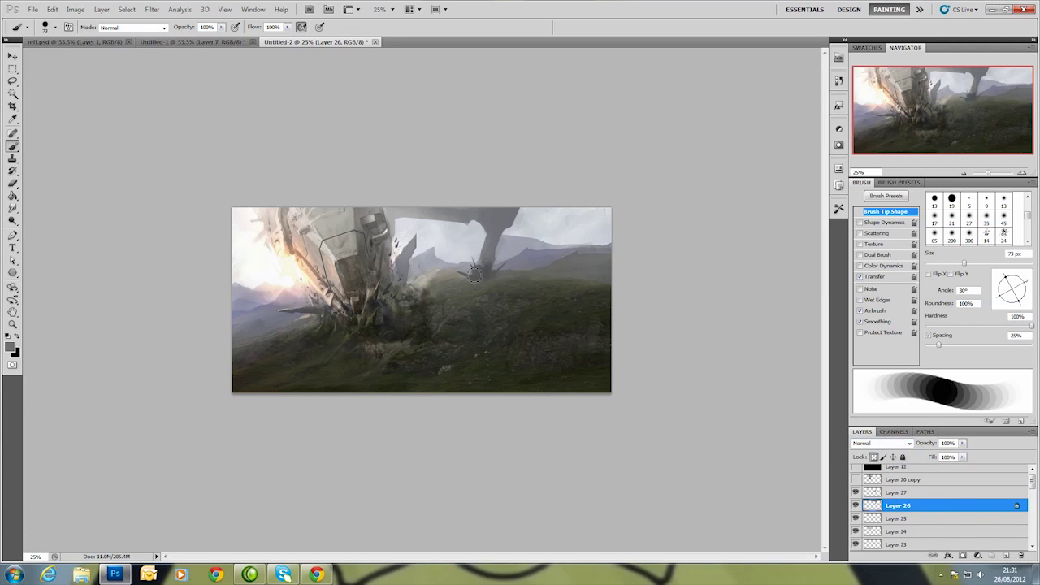
right_click(505, 255)
text(98)
key(Return)
key(ctrl+z)
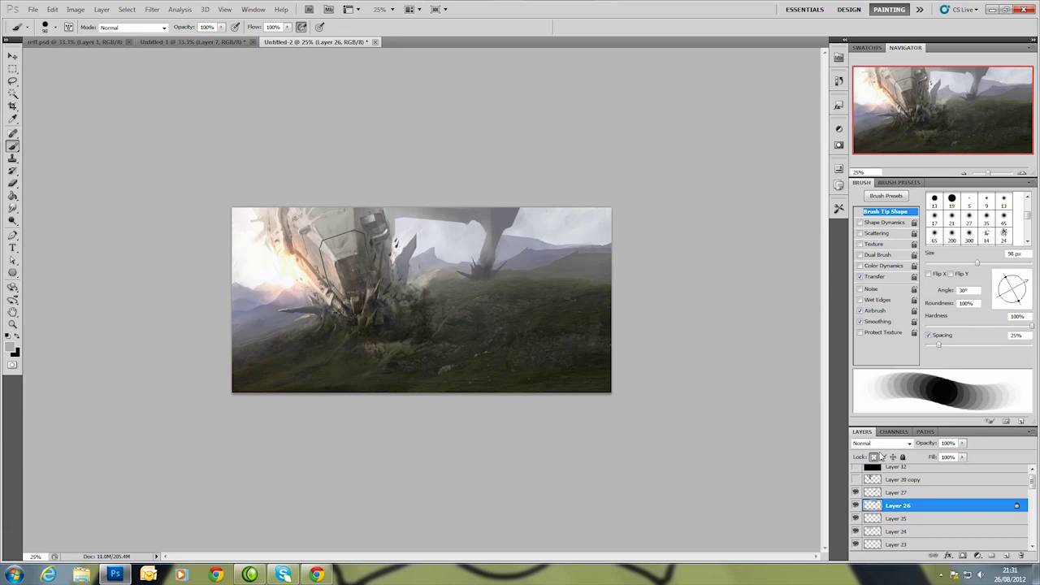
click(854, 493)
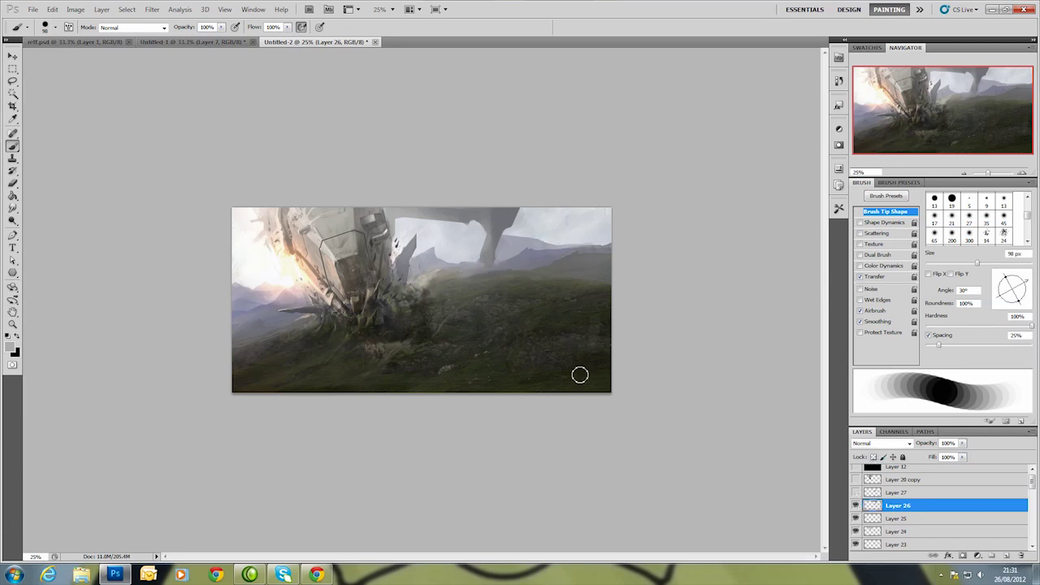
Rotate a lassoed piece of the leg into a diagonal with Free Transform.
key(l)
key(ctrl+t)
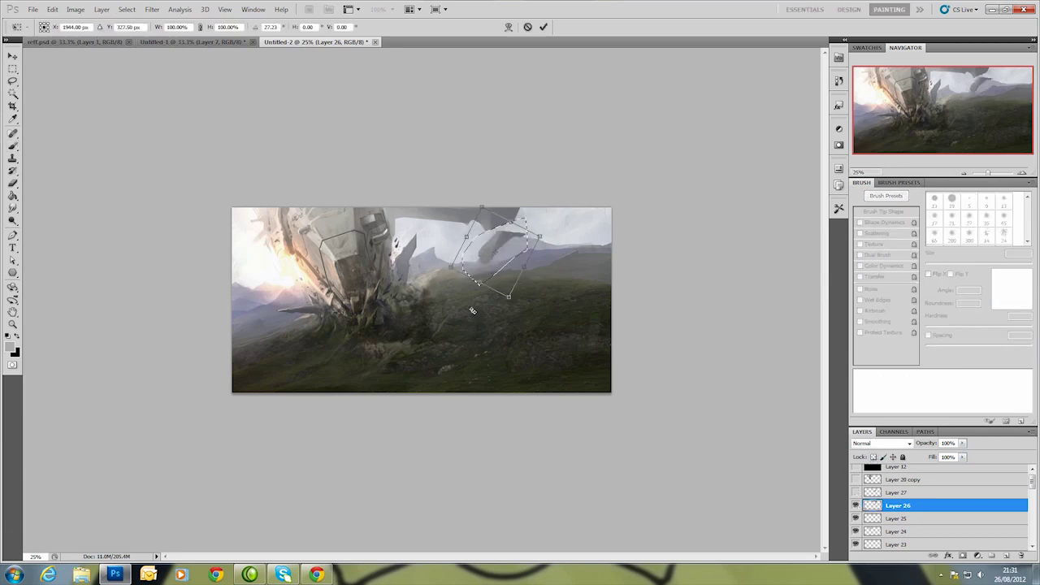
mouse_move(488, 281)
mouse_down()
mouse_move(470, 272)
mouse_move(465, 310)
mouse_up()
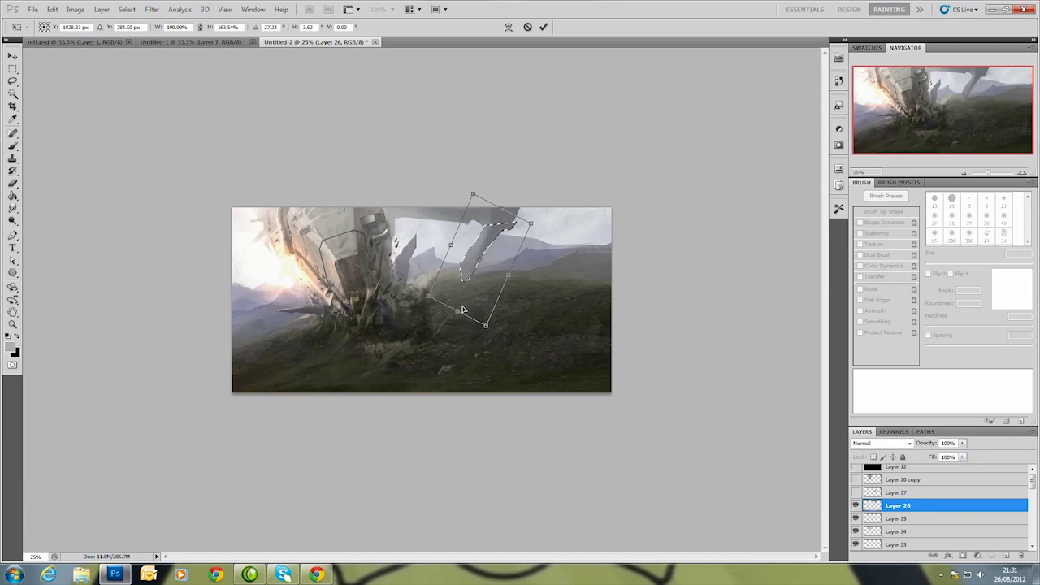
key(Return)
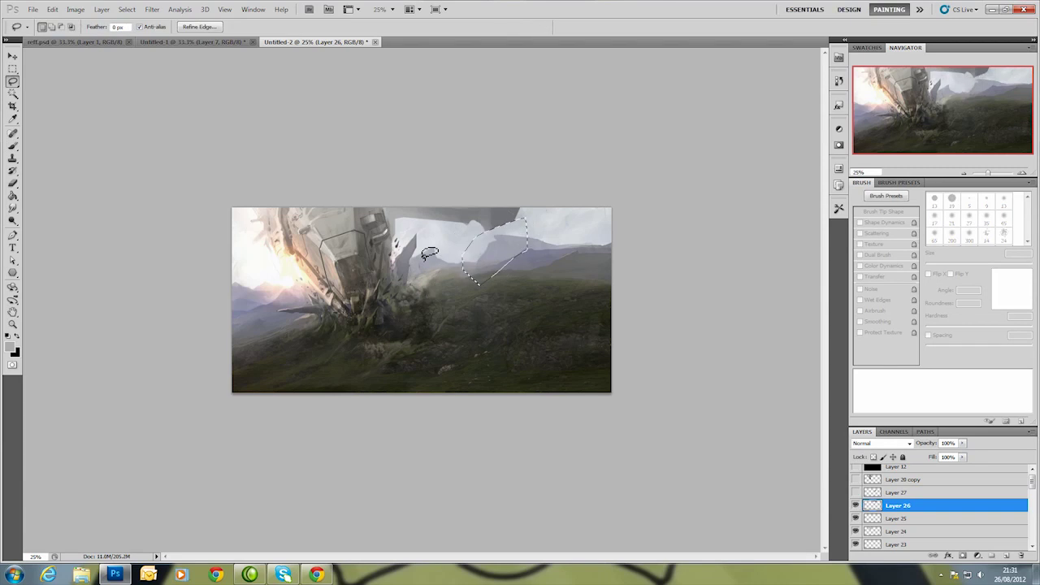
key(ctrl+d)
Draw a thicker angled leg shape with the Polygonal Lasso and fill it with dark grey.
key(shift+l)
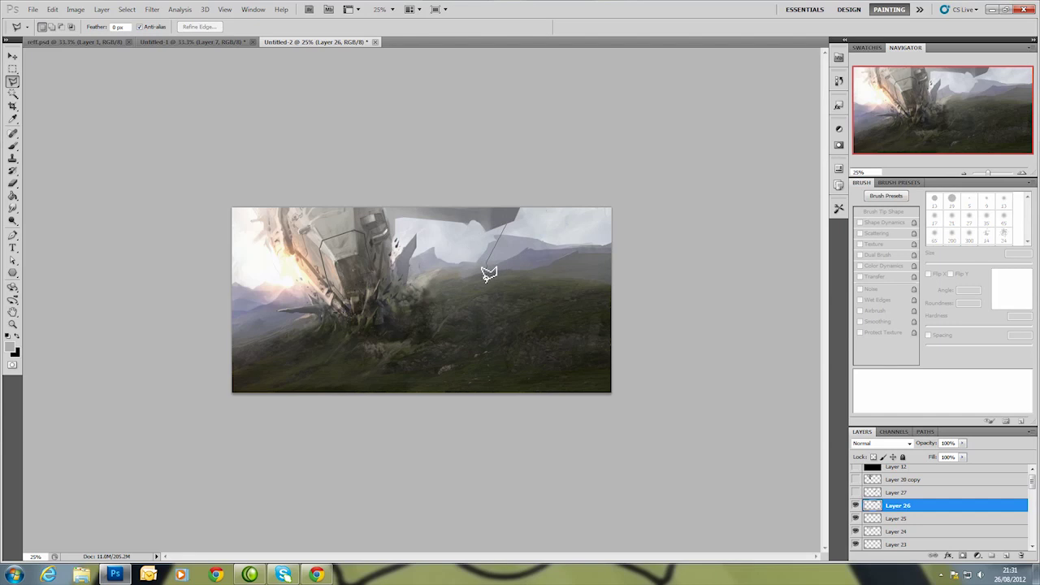
click(488, 217)
key(b)
drag(497, 223, 464, 279)
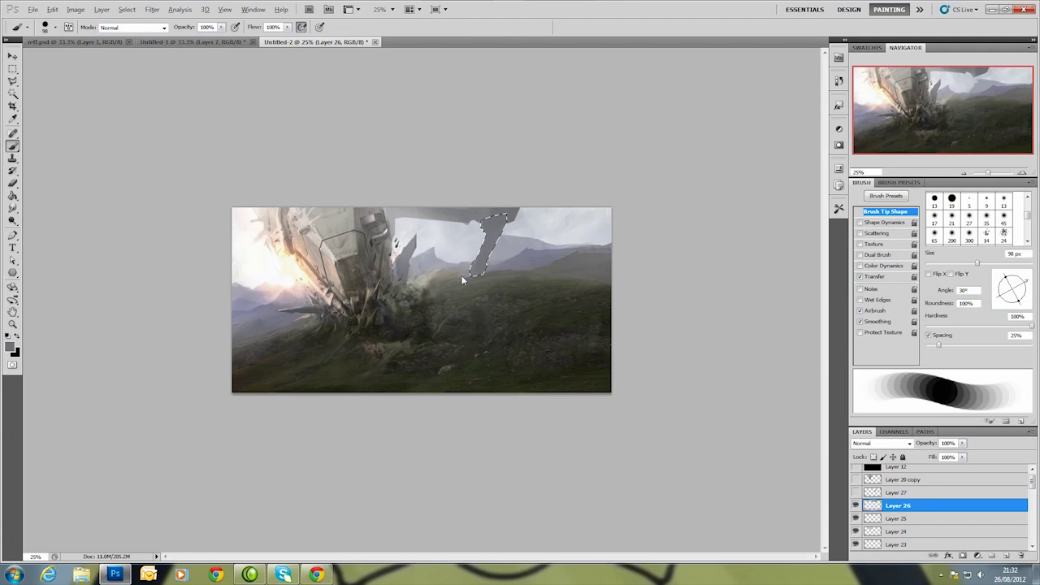
key(ctrl+d)
Show Layer 27 again, make it active, and switch to the Eraser.
click(855, 493)
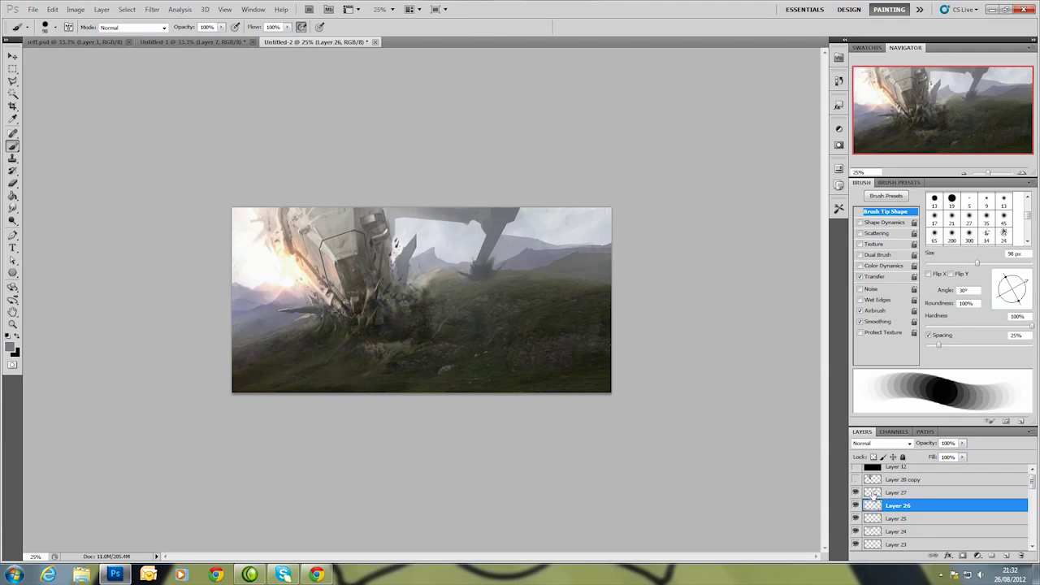
click(871, 493)
key(e)
right_click(497, 245)
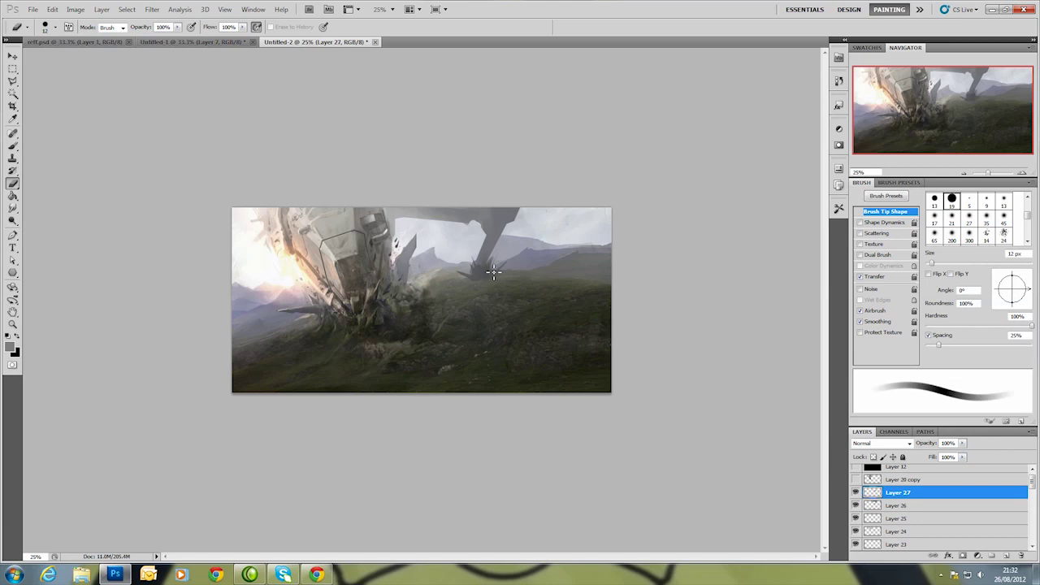
Shrink and slightly tilt the base debris on Layer 27.
key(ctrl+t)
drag(501, 282, 514, 293)
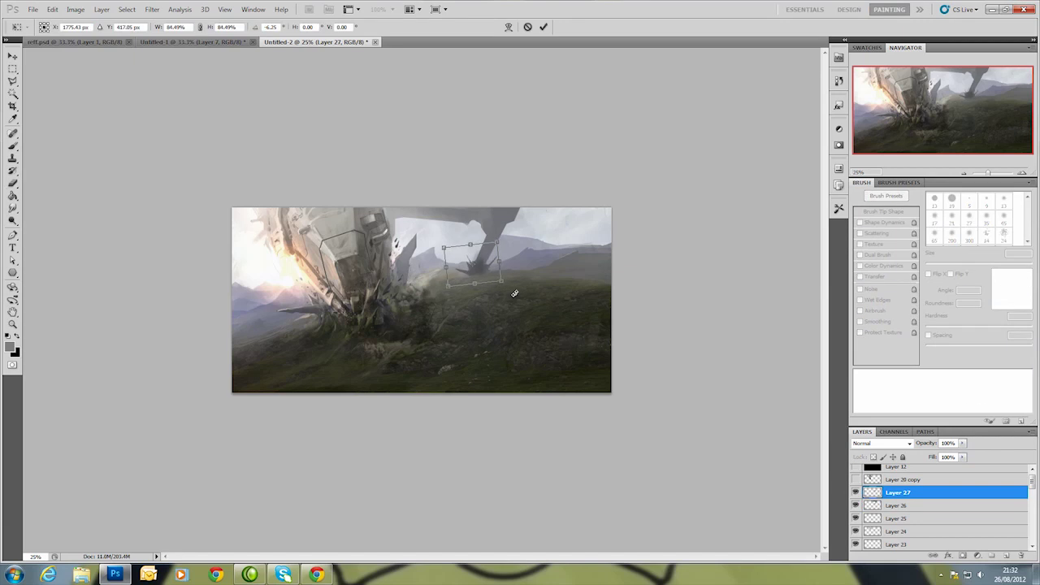
key(Return)
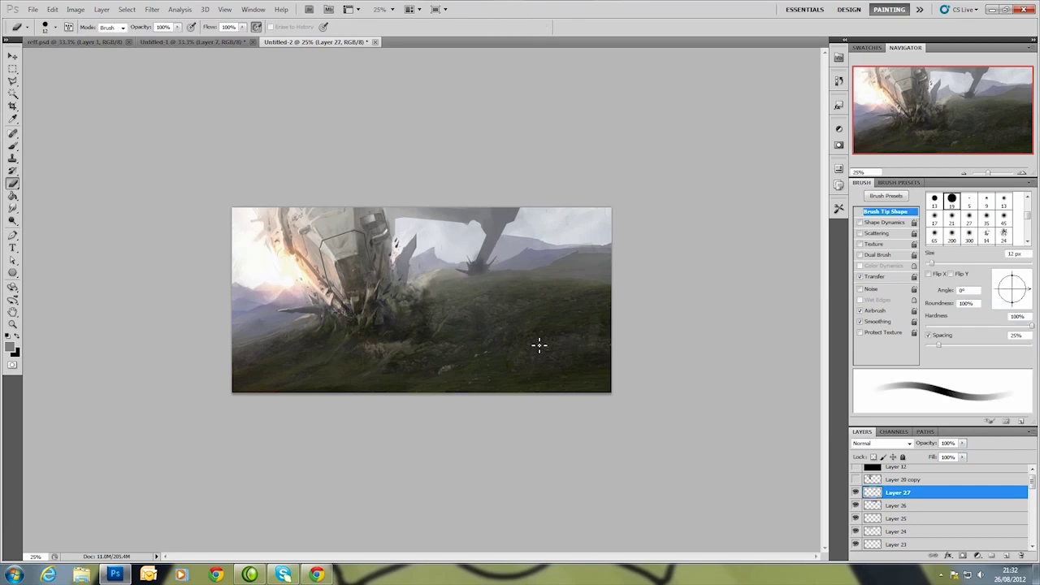
Copy a lassoed wreckage chunk onto new Layer 28 and shrink it onto the leg.
key(l)
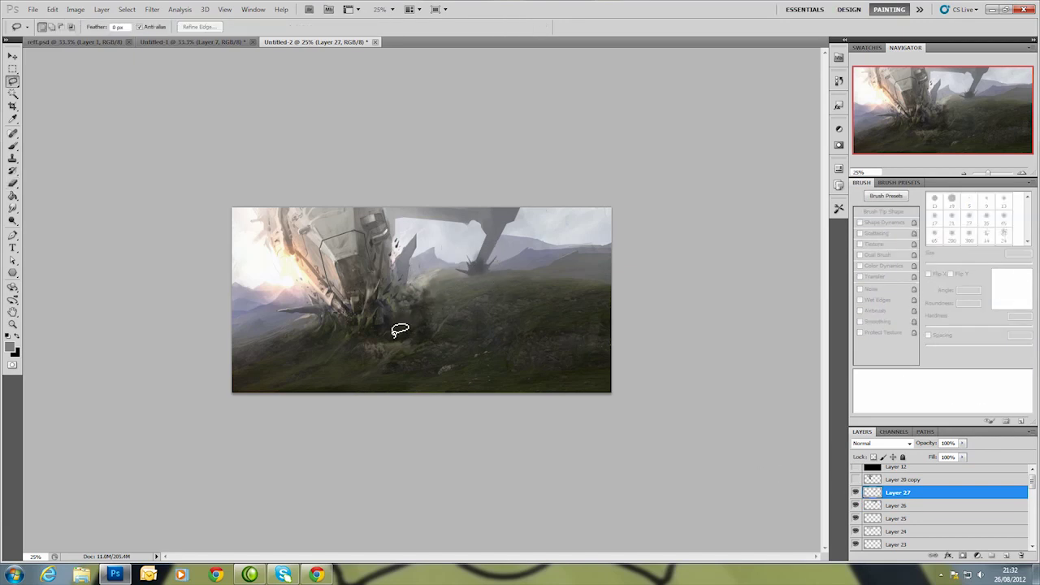
drag(393, 334, 391, 284)
mouse_move(399, 331)
mouse_down()
mouse_move(382, 337)
mouse_move(513, 274)
mouse_up()
key(ctrl+j)
key(v)
key(ctrl+t)
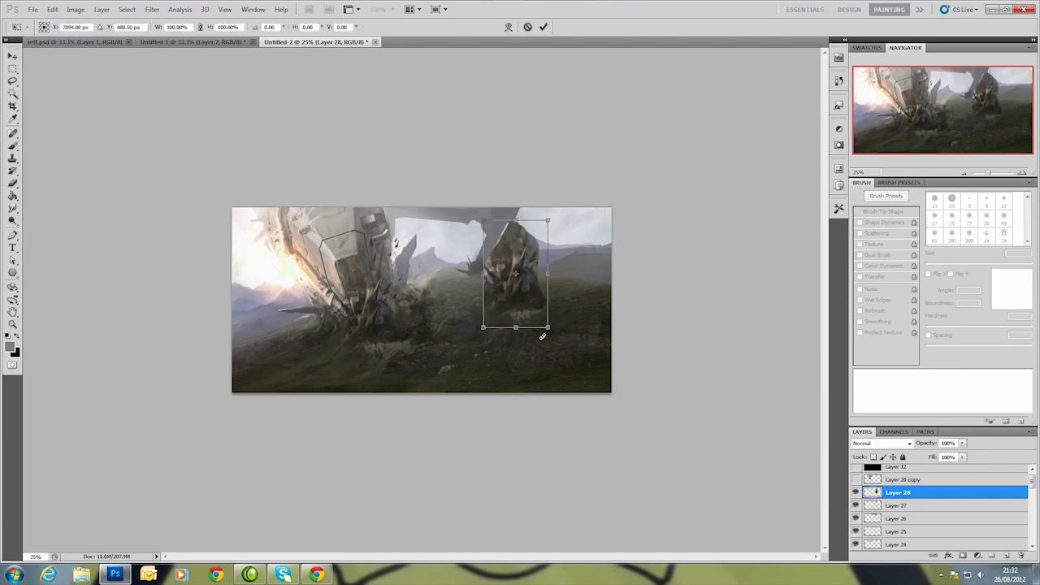
drag(551, 330, 516, 266)
key(Return)
Lighten the chunk in Hue/Saturation, widen it at the leg's base, and set Layer 28 to 55% opacity.
key(ctrl+u)
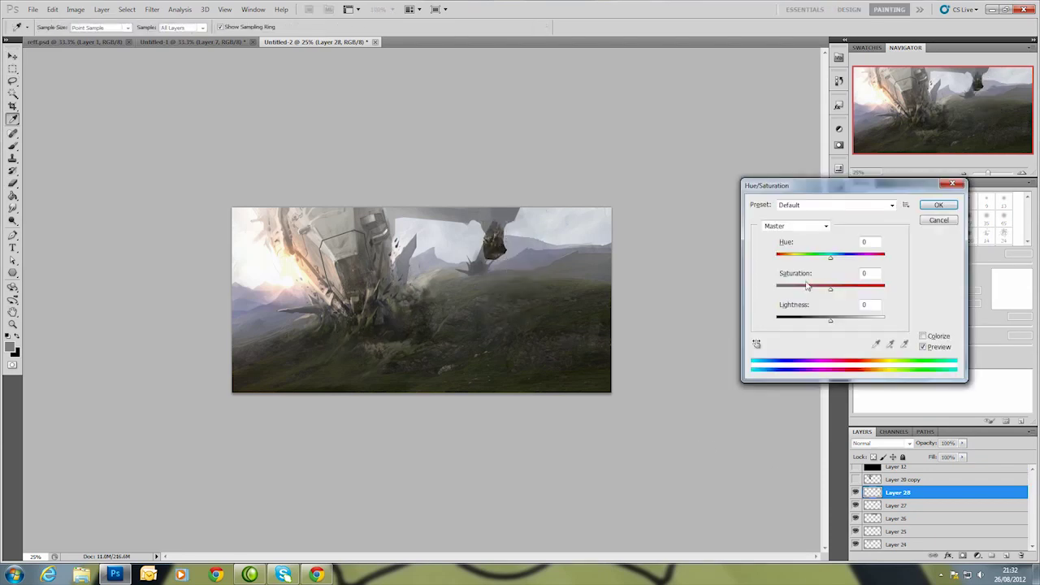
drag(832, 321, 840, 319)
click(938, 205)
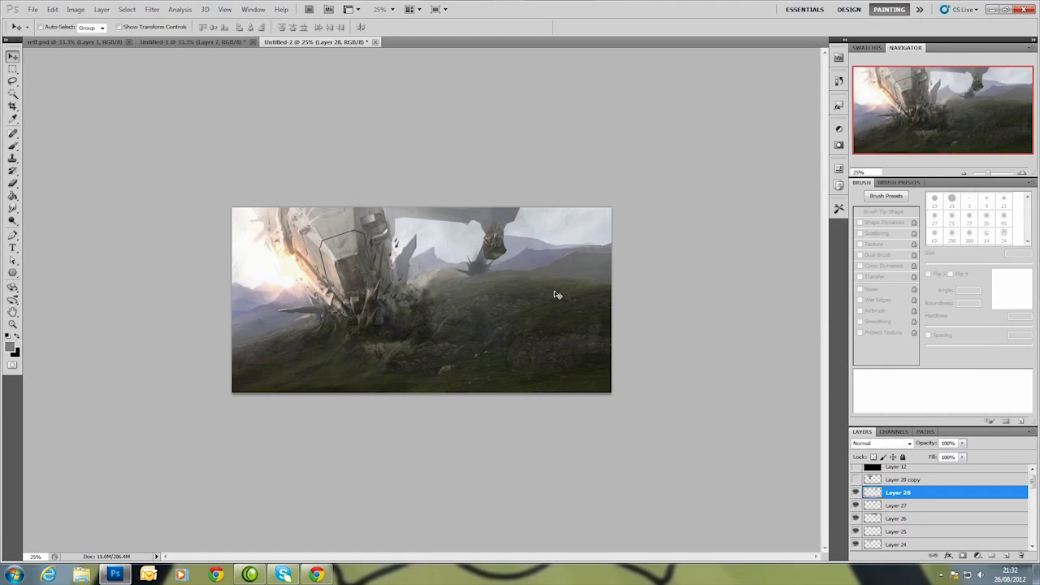
key(ctrl+t)
drag(485, 283, 497, 284)
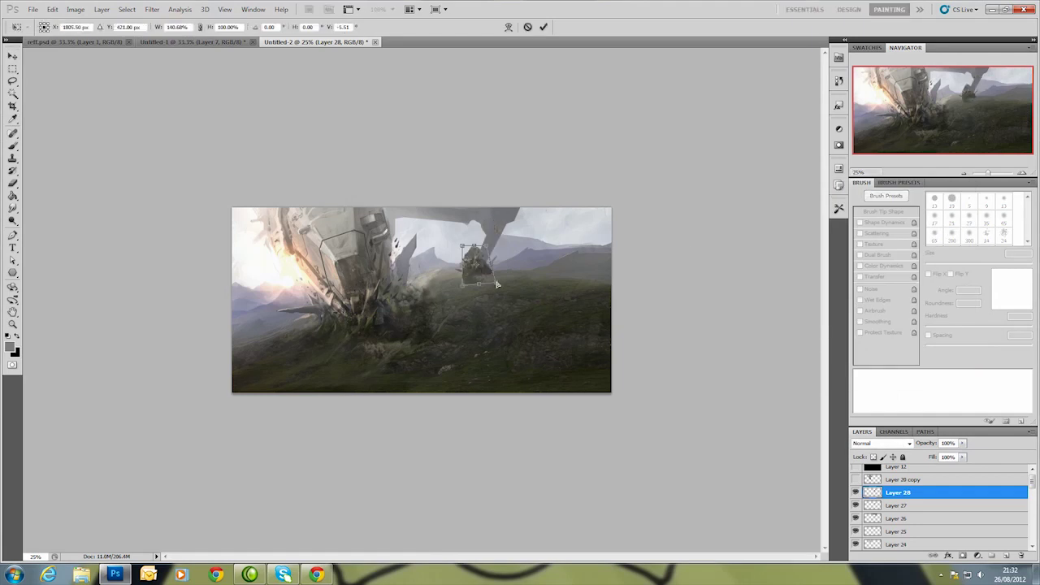
key(Return)
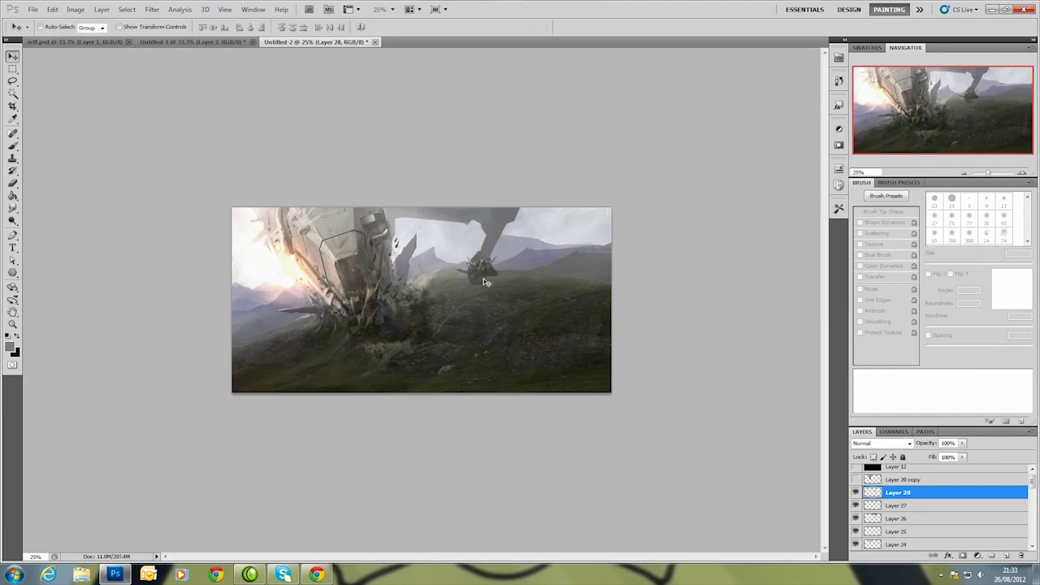
drag(962, 443, 939, 454)
key(b)
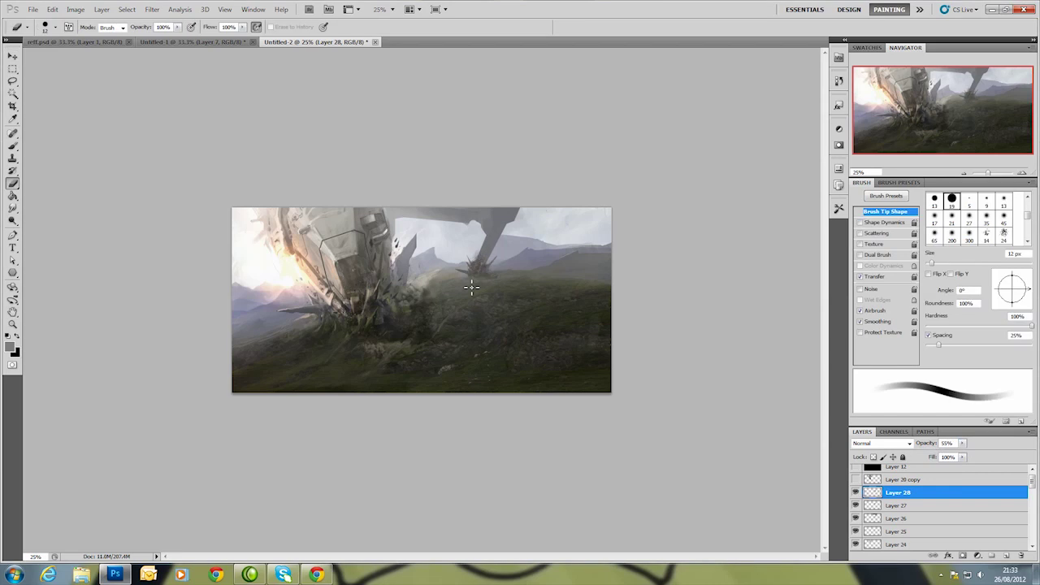
key(alt+bracketleft)
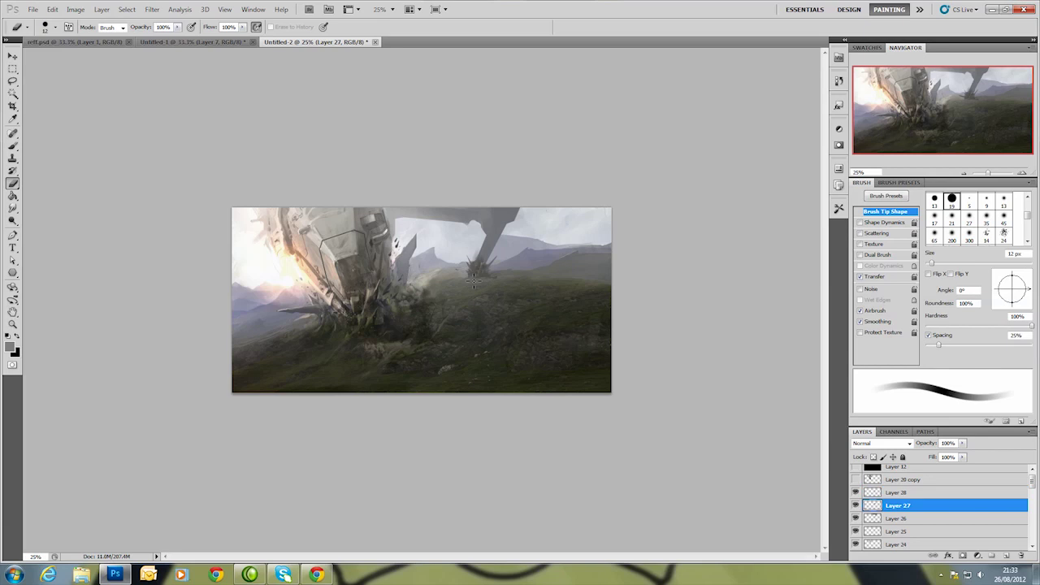
On a new layer, paint faint light-grey haze near the grass and set a 17 px dark brush.
key(ctrl+shift+alt+n)
key(b)
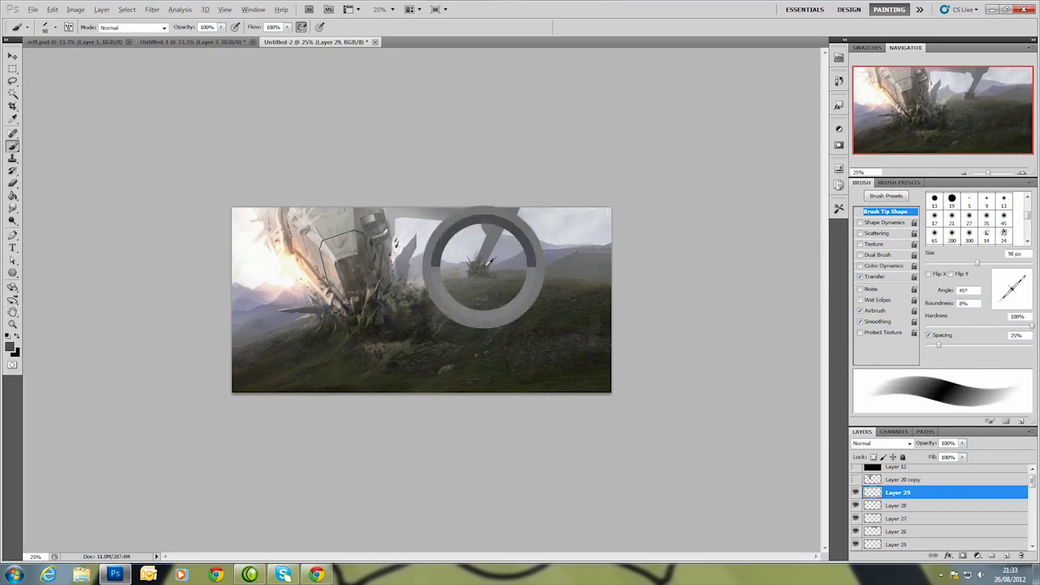
right_click(490, 275)
alt+click(497, 268)
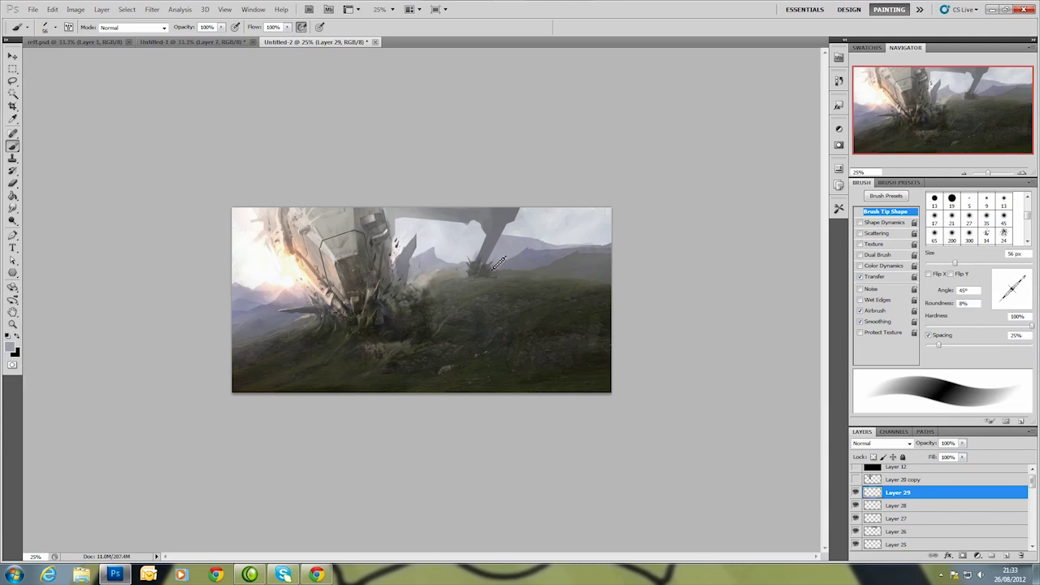
drag(497, 266, 514, 270)
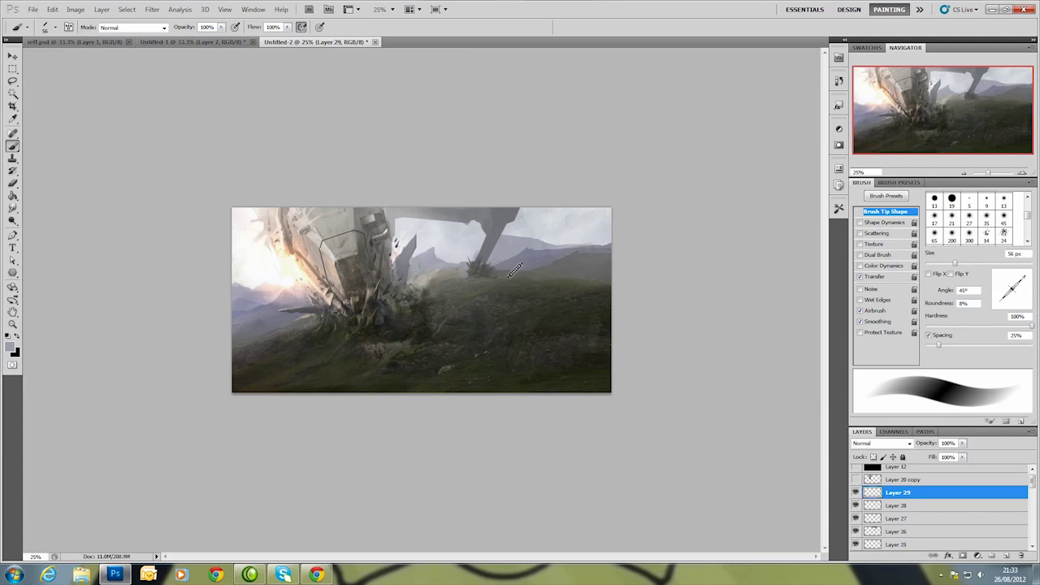
alt+click(469, 278)
right_click(486, 271)
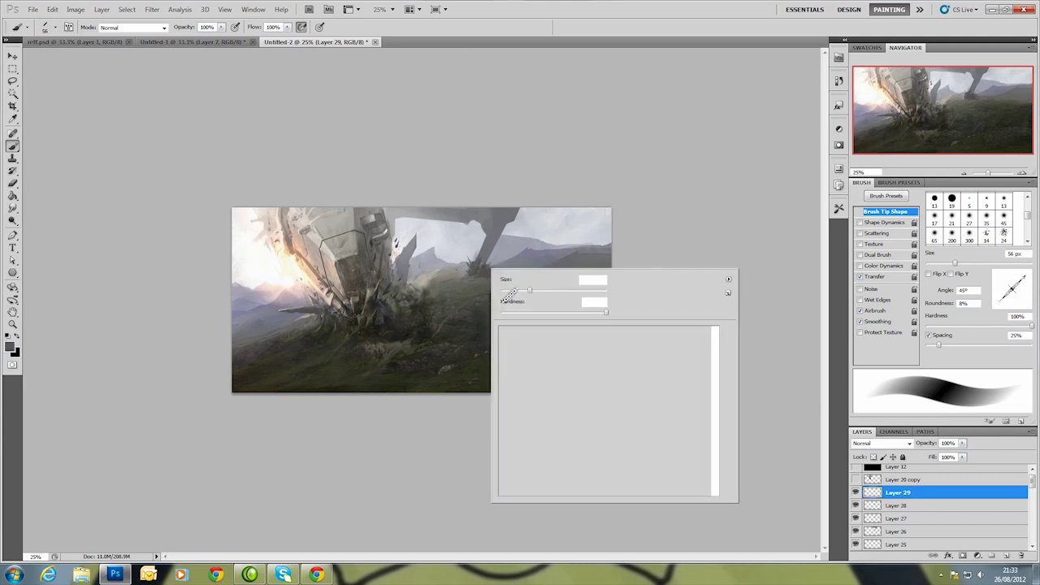
key(Return)
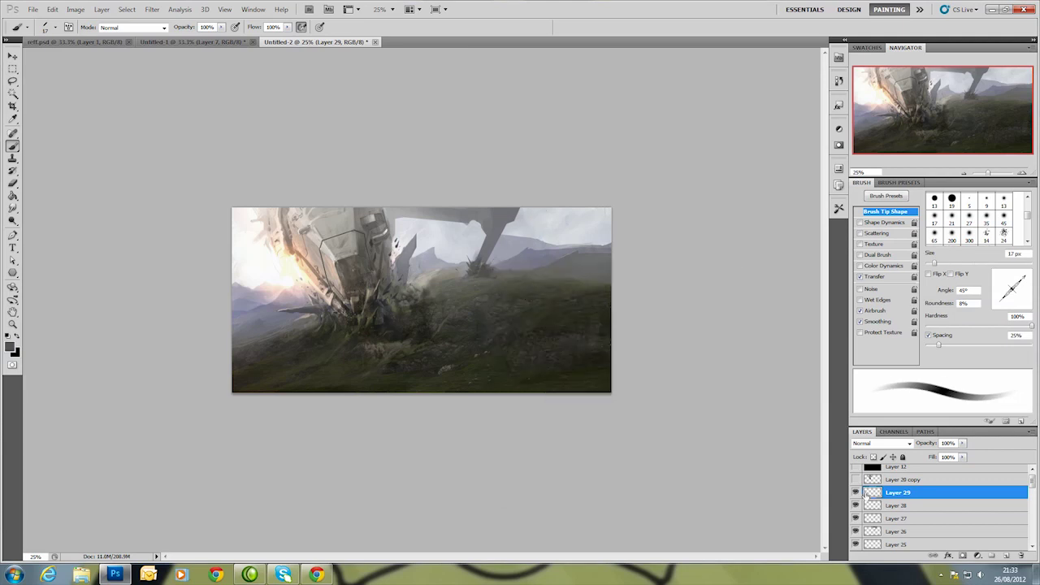
click(856, 531)
click(894, 544)
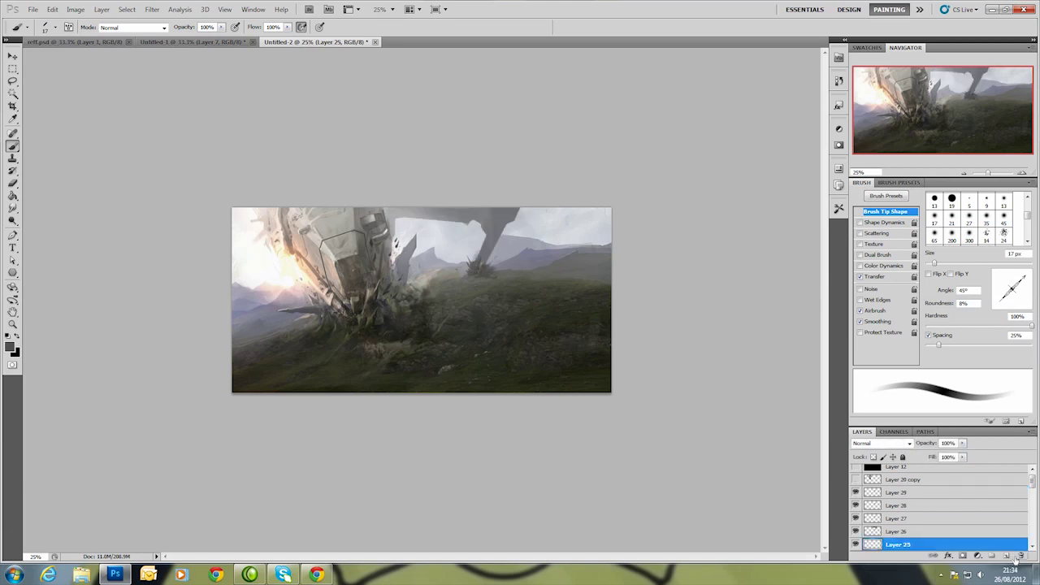
On another new layer, paint a lassoed area at the tower leg's base dark.
click(1006, 555)
key(l)
mouse_move(520, 237)
mouse_down()
mouse_move(477, 230)
mouse_move(488, 260)
mouse_move(491, 243)
mouse_up()
key(b)
right_click(494, 232)
key(Return)
key(ctrl+d)
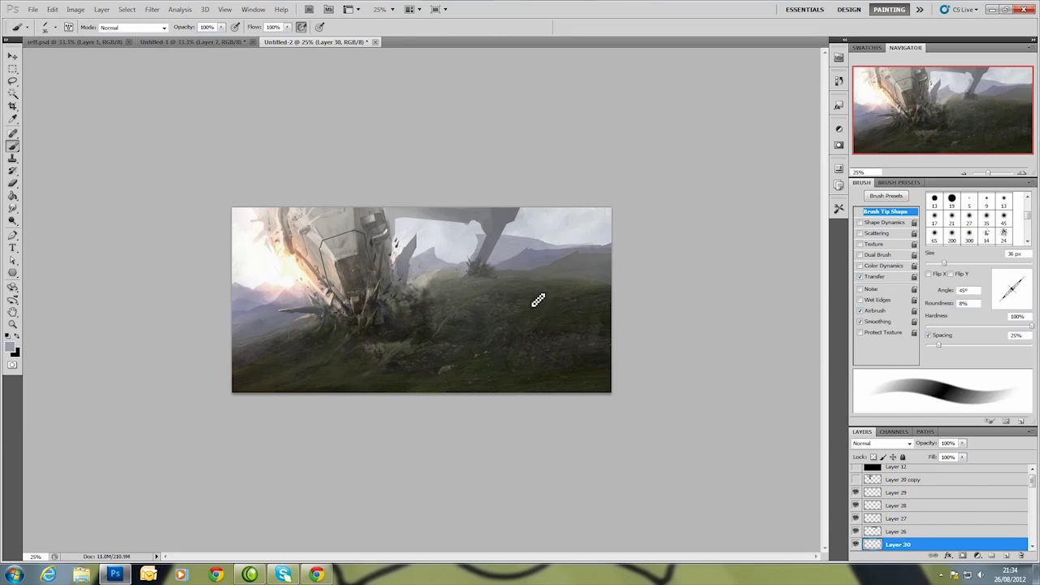
Darken a lassoed patch of ground on Layer 29, then set an 8 px brush and sample a colour.
ctrl+click(538, 300)
key(l)
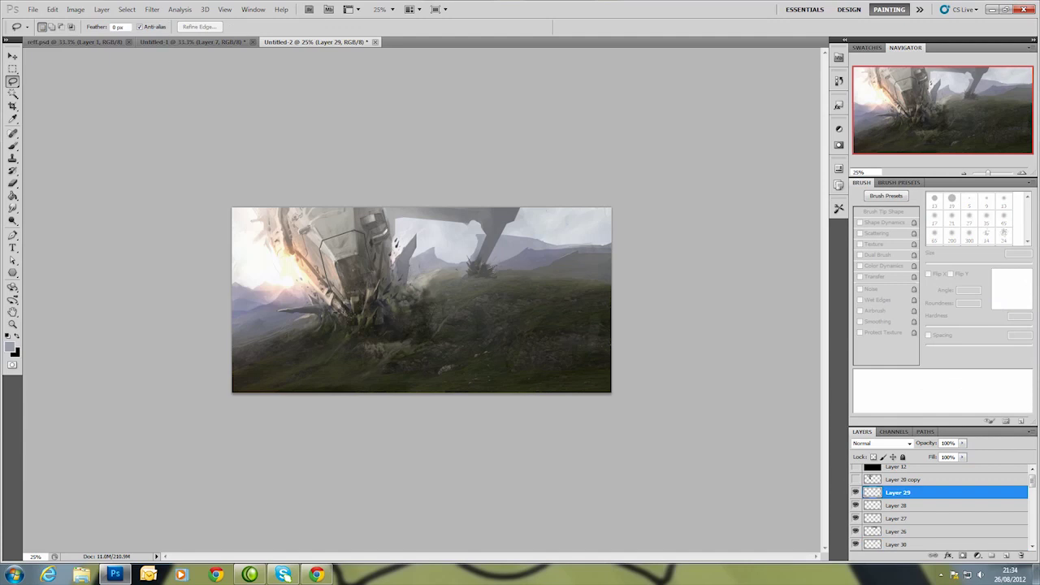
key(b)
mouse_move(491, 273)
mouse_down()
mouse_move(476, 273)
mouse_move(529, 277)
mouse_up()
right_click(481, 268)
key(Return)
key(ctrl+d)
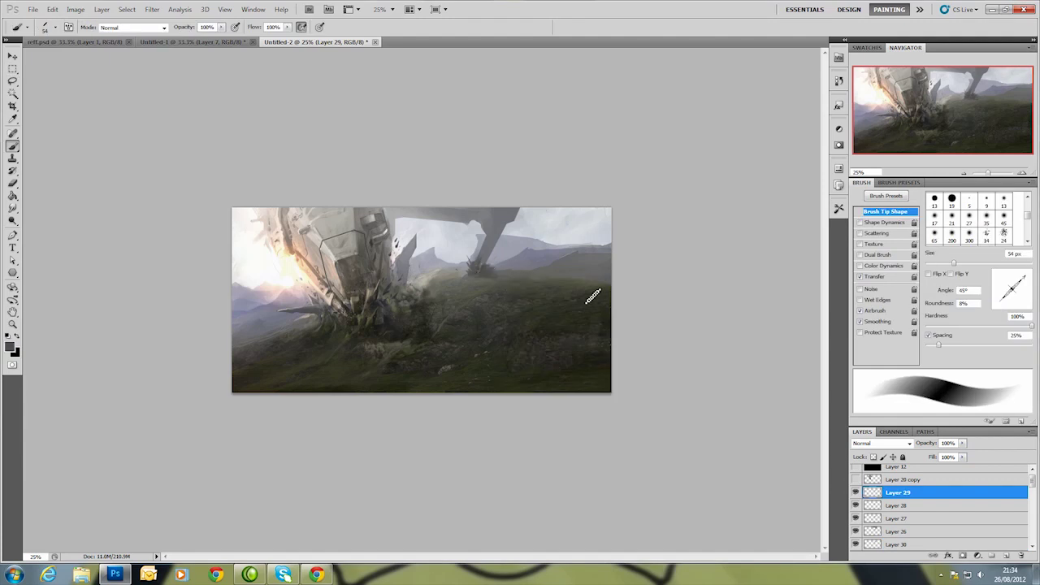
right_click(509, 269)
key(Return)
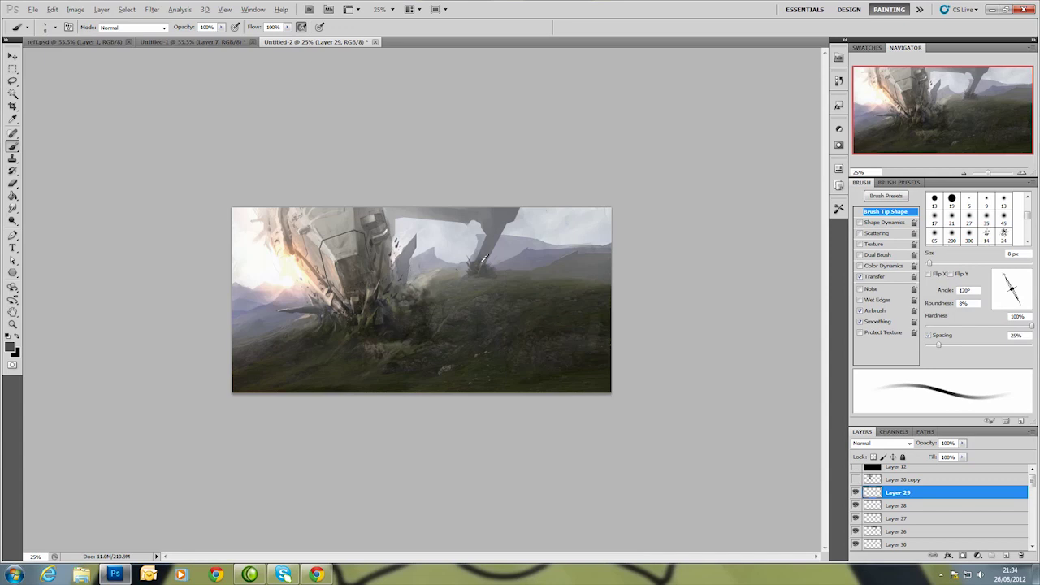
alt+click(479, 268)
Copy a lassoed photo fragment from the reff.psd reference collage and return to the painting.
click(97, 42)
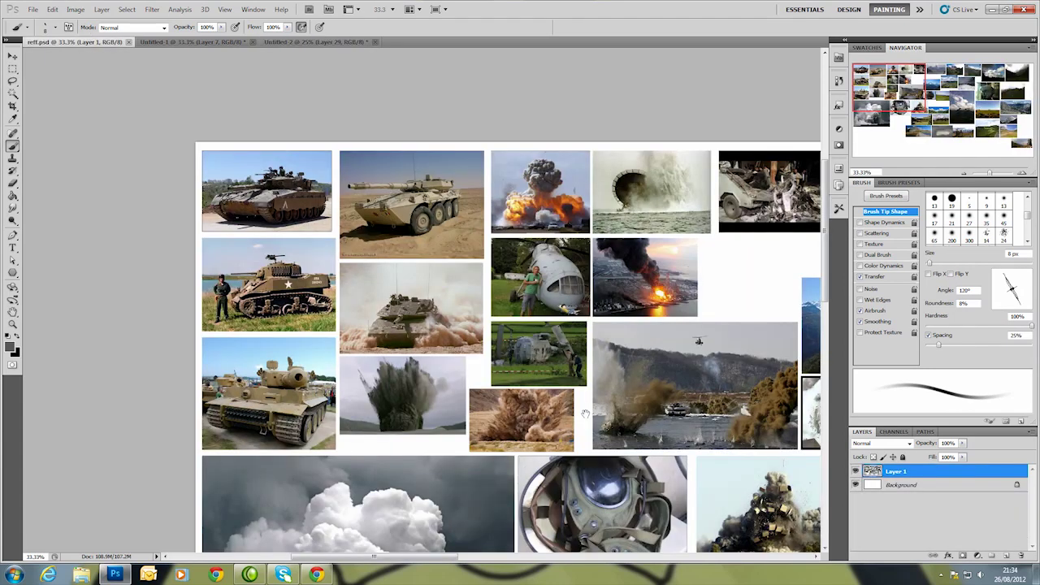
drag(673, 516, 537, 376)
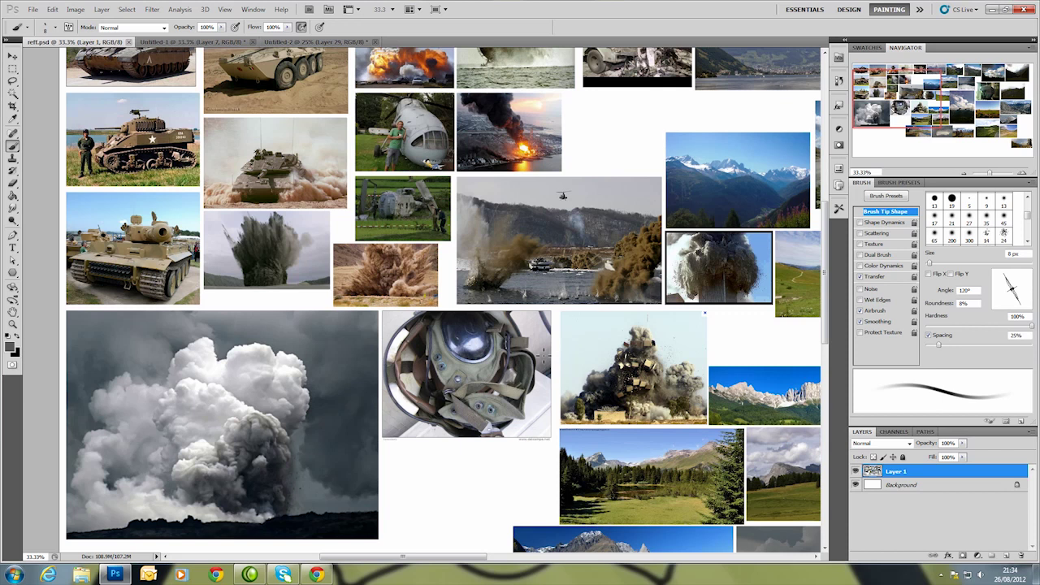
key(l)
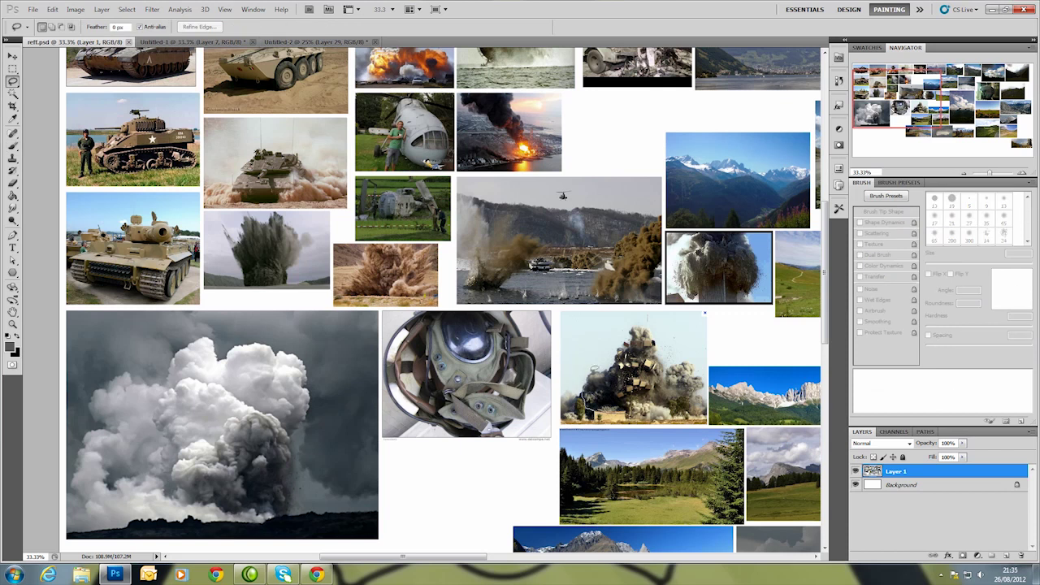
key(ctrl+c)
click(317, 41)
Paste the fragment and adjust it to Saturation -40 and Lightness 30.
key(ctrl+v)
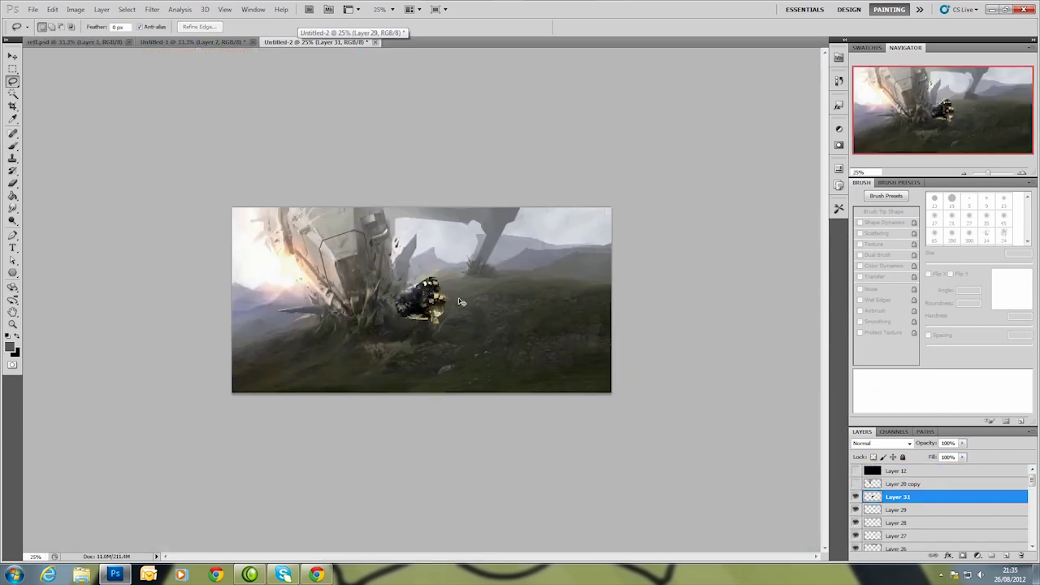
key(ctrl+u)
click(874, 273)
text(-40)
key(Tab)
text(30)
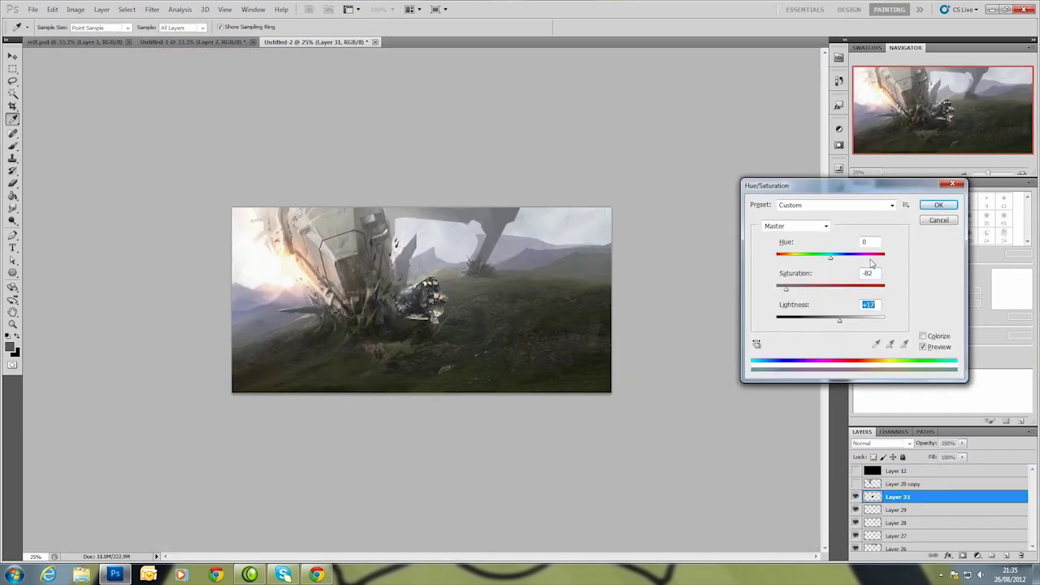
key(Return)
Scale the fragment to about 49%, place it at the tower base, and lower its opacity to about half.
key(ctrl+t)
mouse_move(422, 300)
mouse_down()
mouse_move(480, 261)
mouse_move(488, 273)
mouse_up()
key(Return)
click(963, 443)
drag(966, 456, 937, 457)
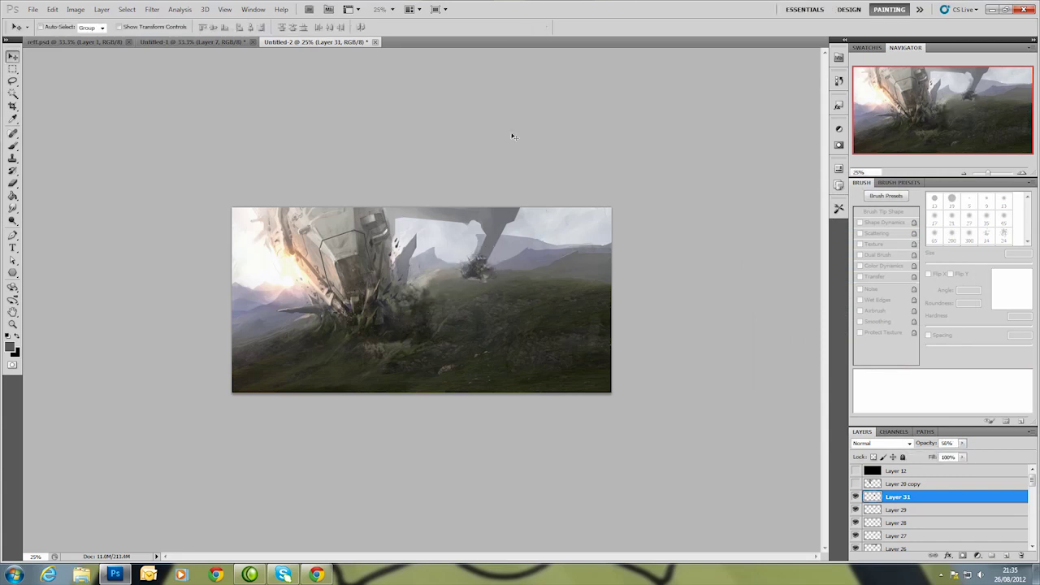
Set a 30 px brush, add new Layer 32, and outline a small ground patch on the right.
key(b)
right_click(504, 279)
drag(513, 281, 474, 283)
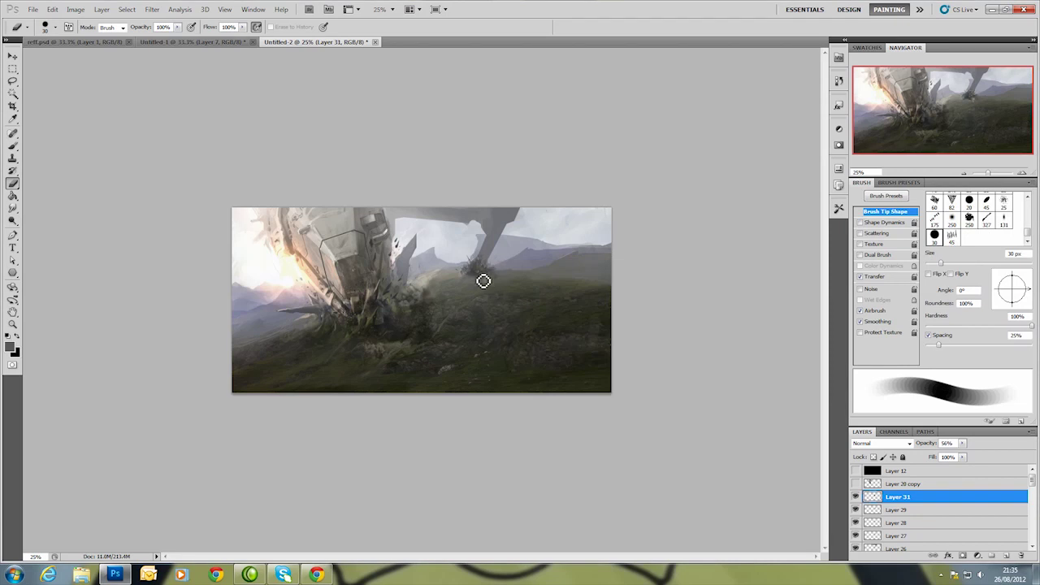
key(l)
key(ctrl+shift+alt+n)
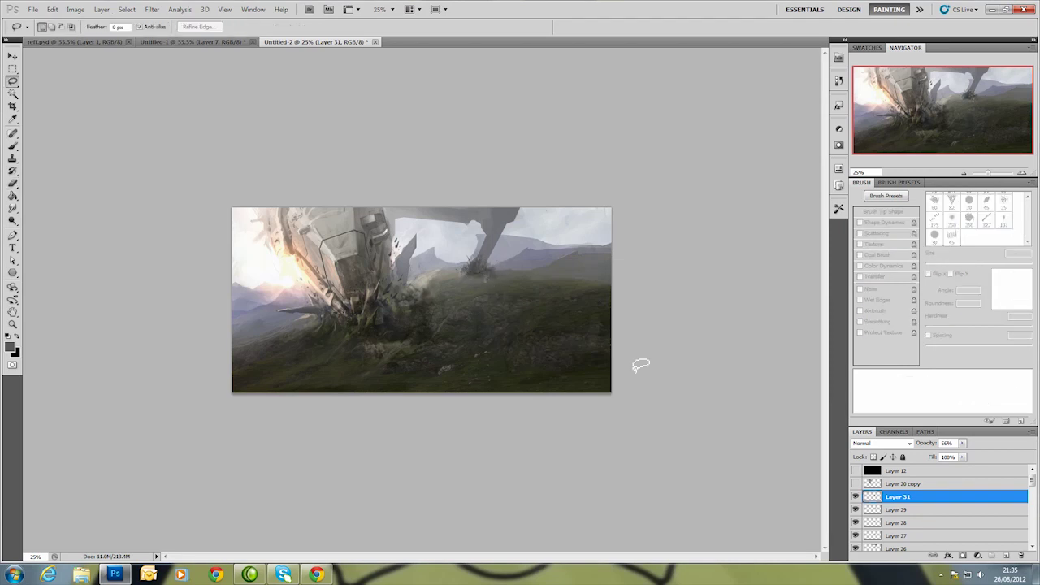
key(b)
mouse_move(485, 274)
mouse_down()
mouse_move(433, 285)
mouse_move(473, 276)
mouse_up()
right_click(482, 268)
key(Return)
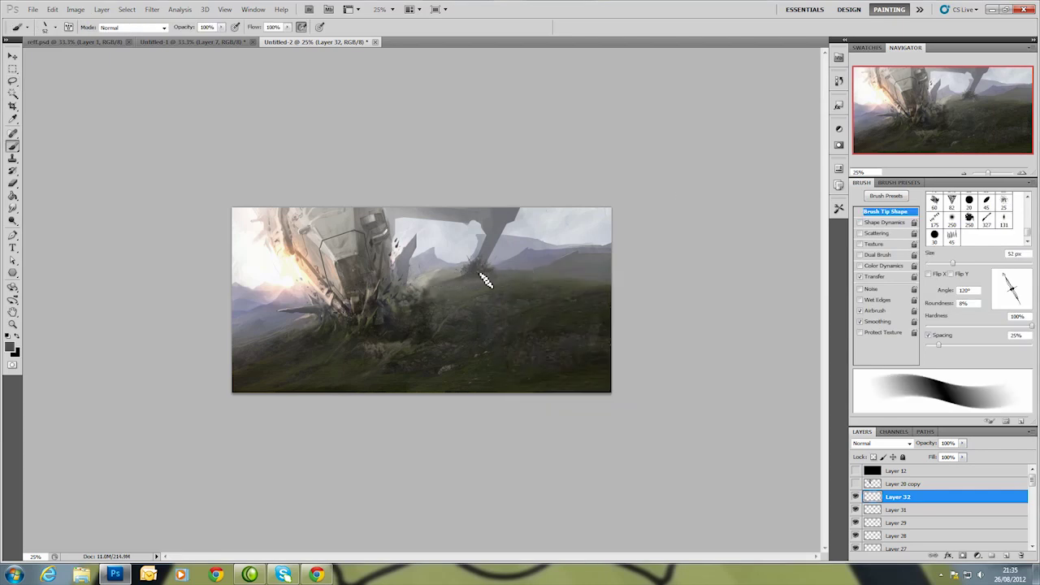
Add a new mist layer with a 298 px soft white brush, showing Layer 12 for greyscale values.
click(1005, 556)
right_click(512, 258)
double_click(526, 481)
right_click(510, 279)
double_click(526, 499)
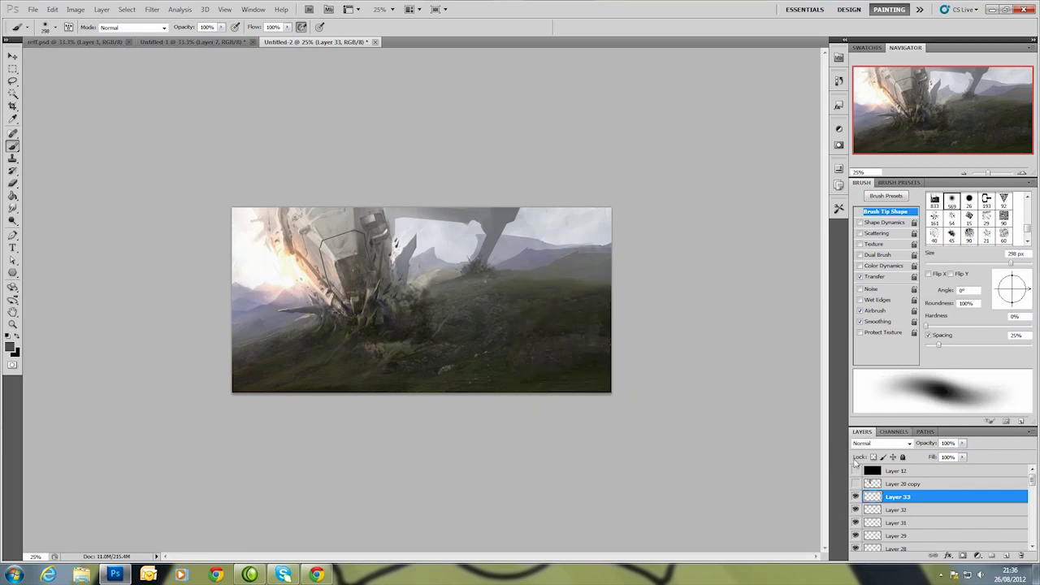
click(855, 470)
key(x)
Paint soft white mist over the right ground, tower leg and sky, enlarging the brush to 473 px.
drag(470, 269, 496, 215)
drag(423, 213, 512, 213)
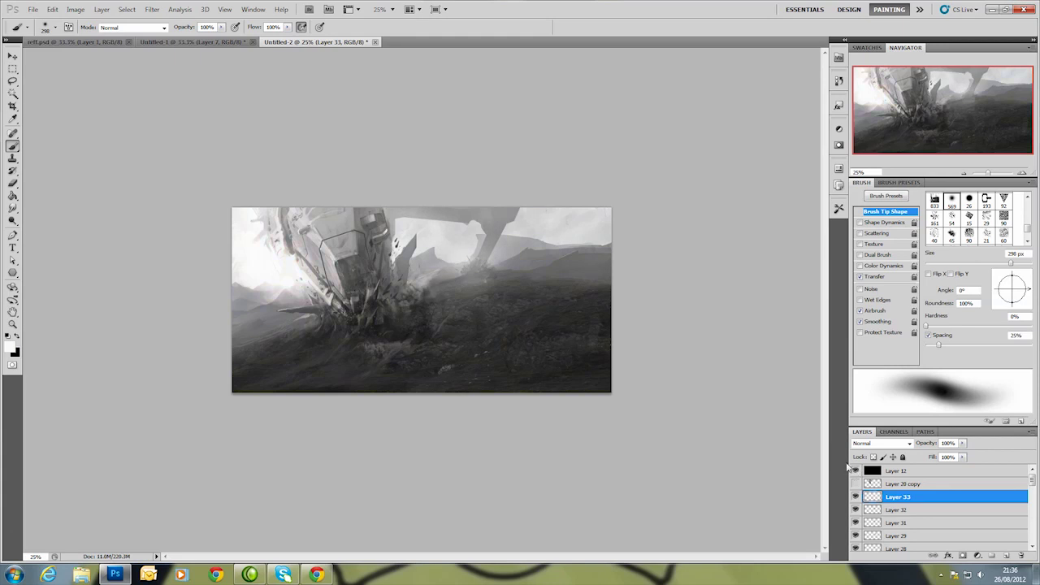
right_click(504, 247)
drag(601, 275, 611, 275)
key(Return)
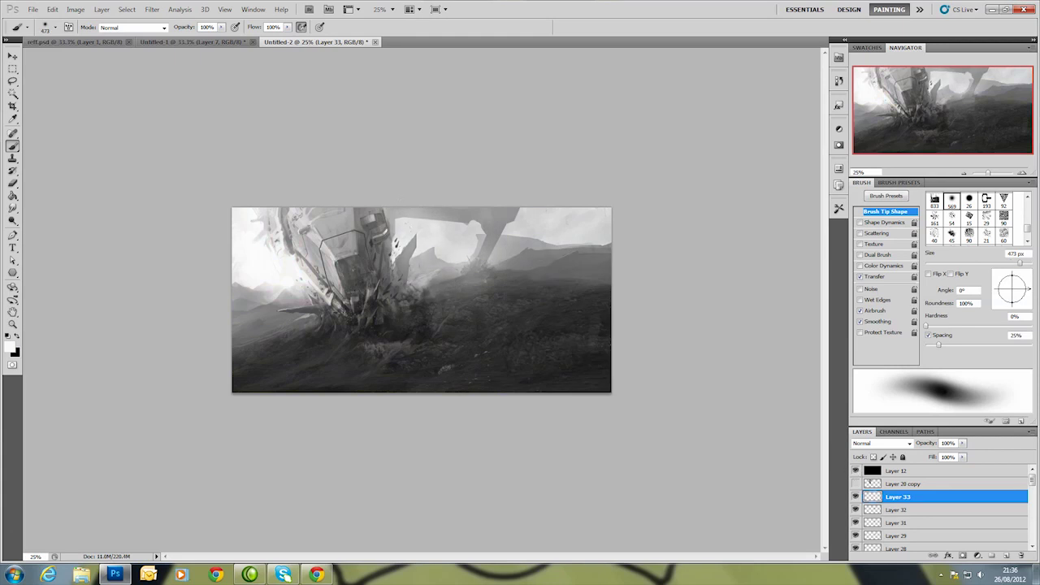
drag(429, 216, 443, 218)
Hide Layer 12 to restore full colour and set the mist layer to 85% opacity.
key(e)
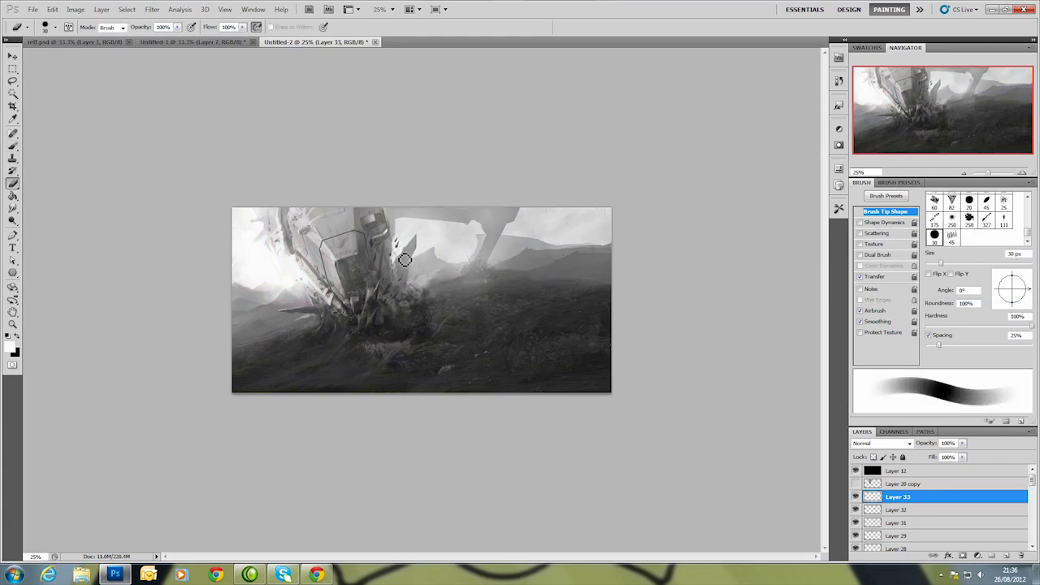
right_click(398, 250)
key(Return)
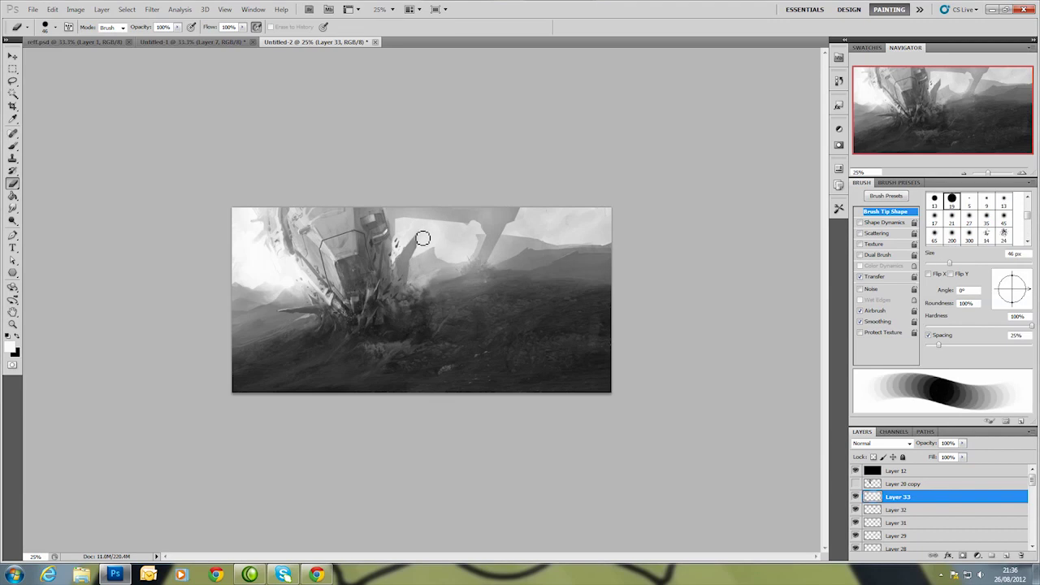
key(b)
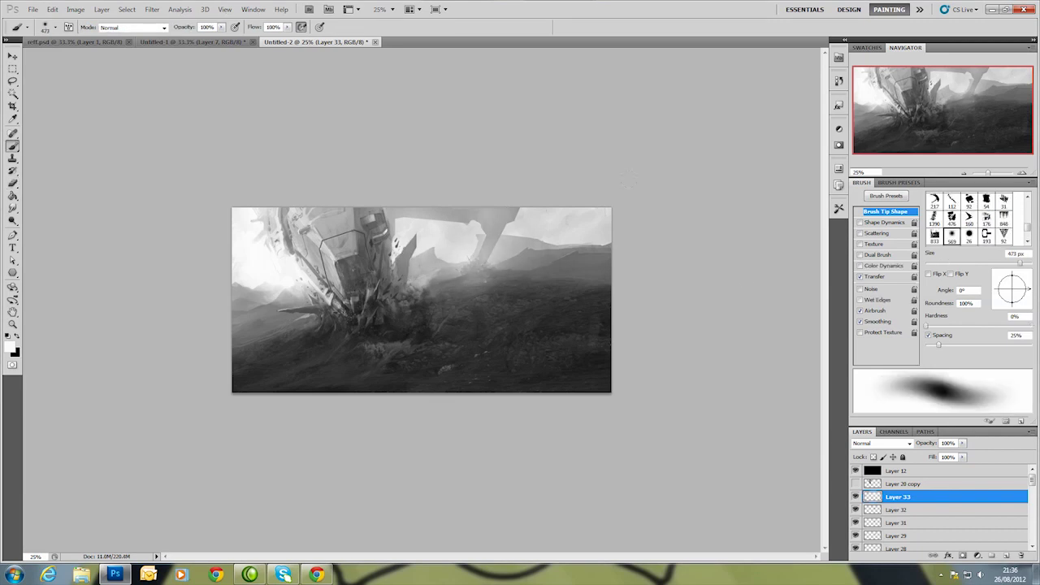
click(855, 471)
click(855, 497)
drag(926, 443, 913, 443)
Erase mist at the tower leg's base with a 104 px eraser.
key(e)
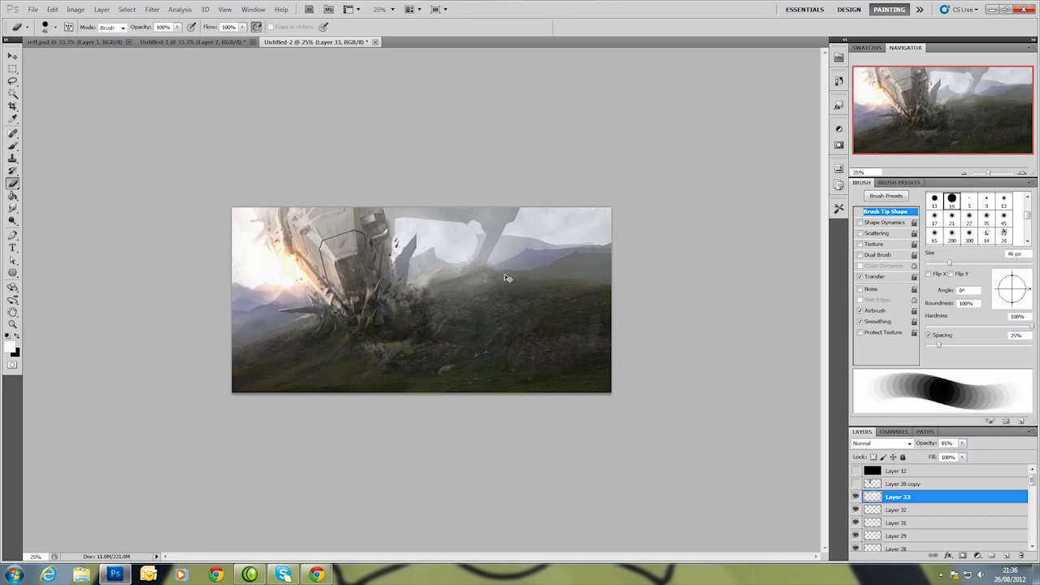
right_click(513, 275)
drag(561, 297, 578, 300)
key(Return)
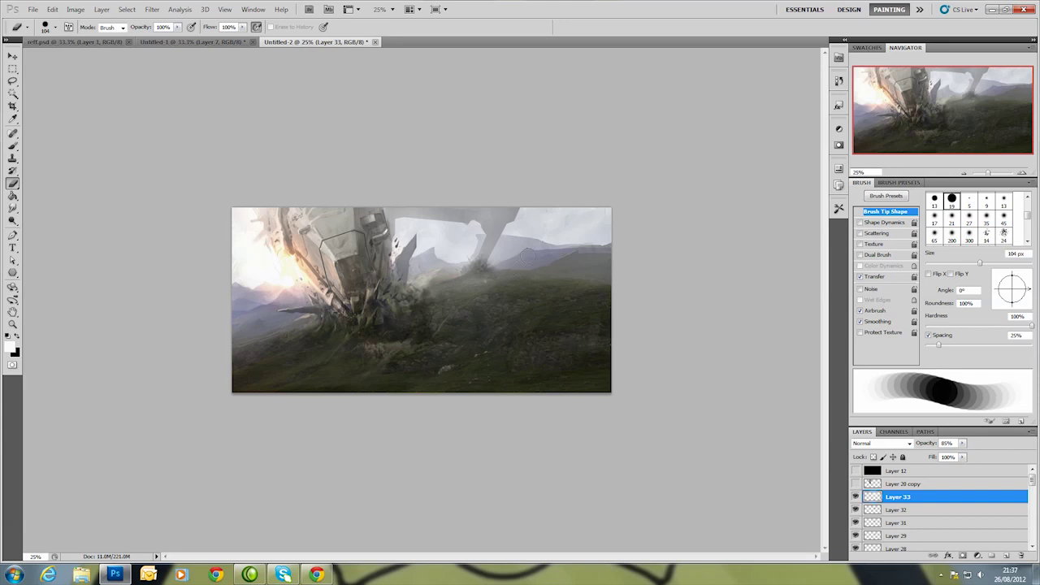
click(492, 269)
click(482, 267)
click(497, 259)
Pick a 187 px soft brush and fade the fragment on Layer 31 to 14% opacity.
key(b)
right_click(508, 260)
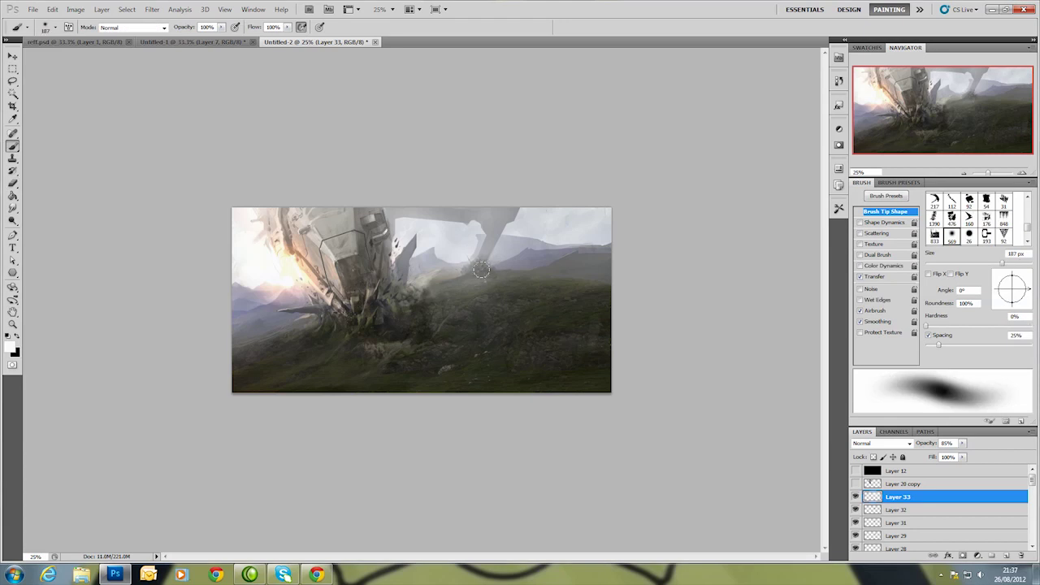
key(l)
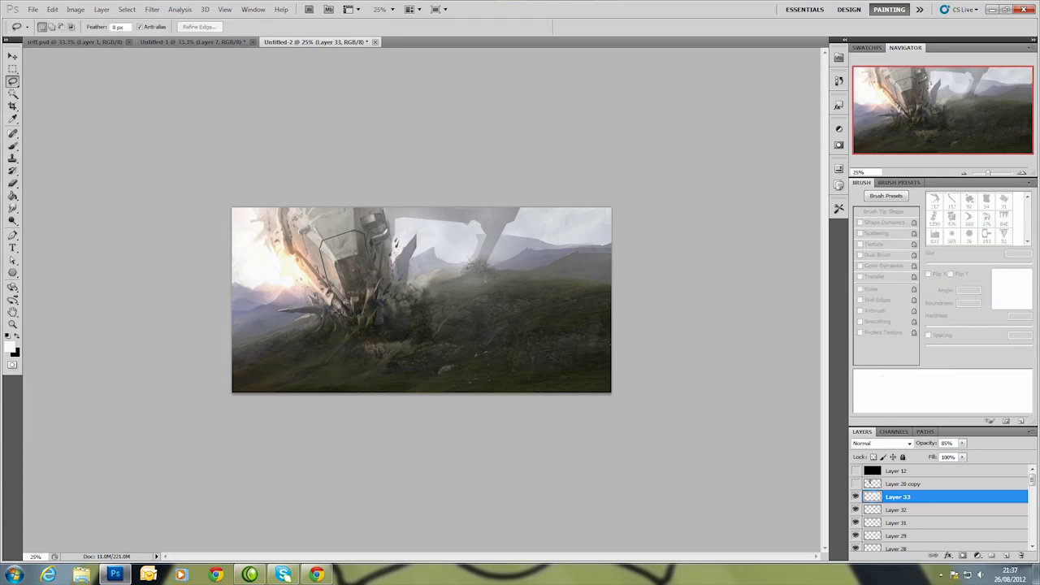
key(b)
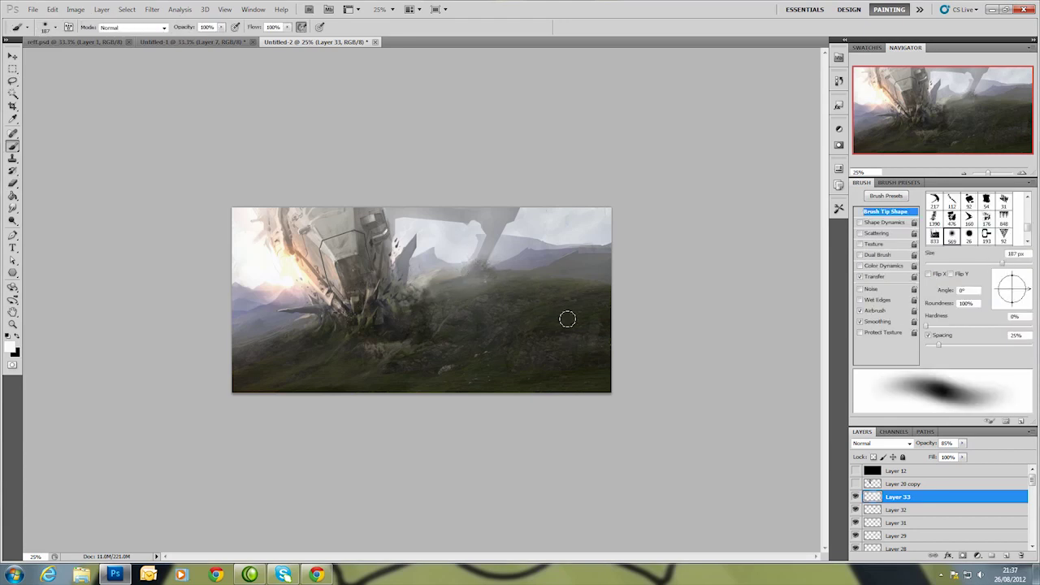
click(863, 523)
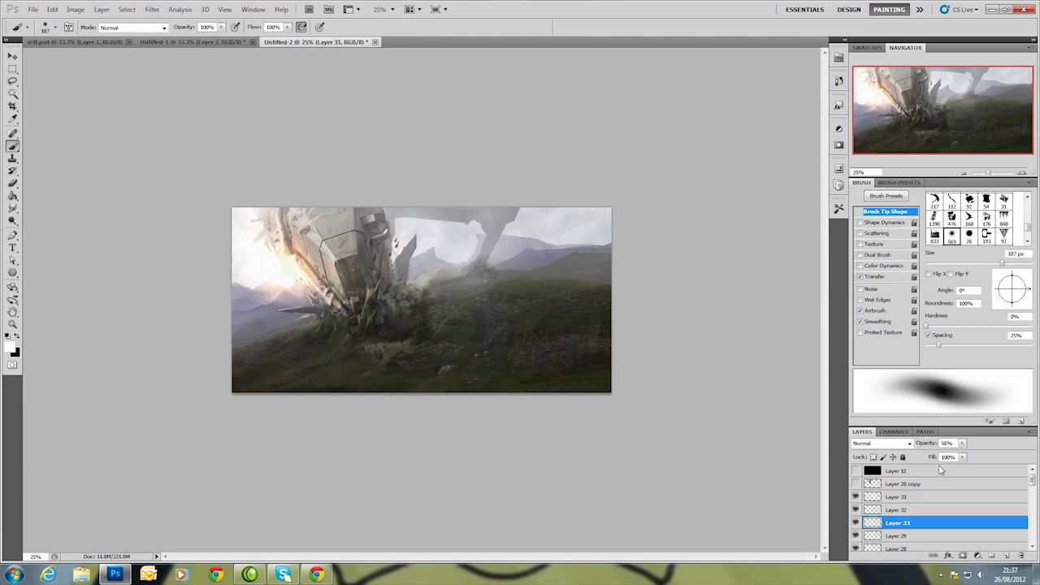
drag(962, 443, 940, 457)
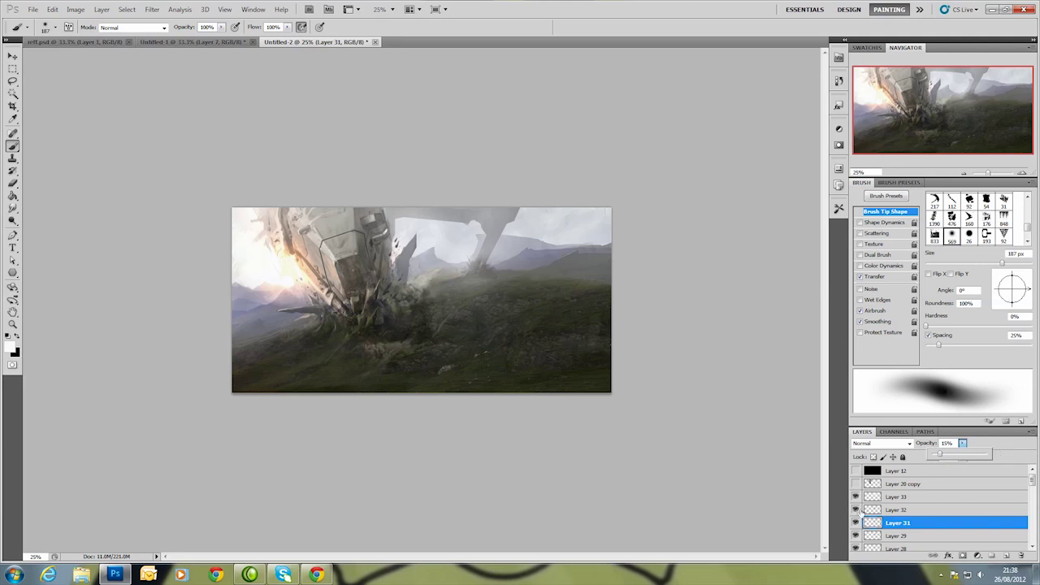
Add a new layer above Layer 33 and lasso the painting's top-left corner.
click(894, 496)
click(1006, 555)
key(l)
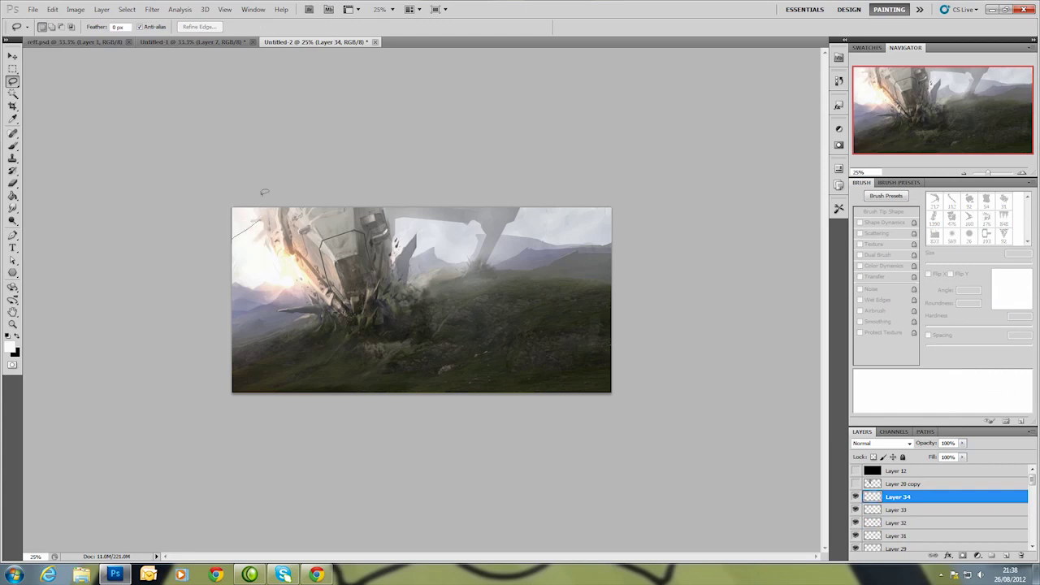
key(b)
right_click(261, 216)
mouse_move(226, 221)
mouse_down()
mouse_move(260, 193)
mouse_move(206, 256)
mouse_up()
key(Escape)
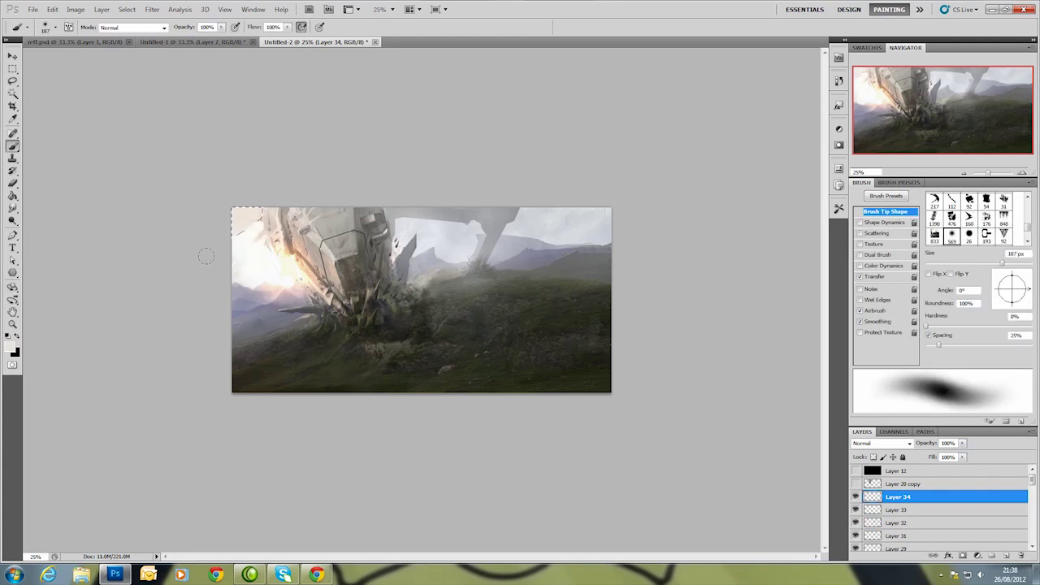
Darken the selected corner in grey-brown, then delete the trial darkening layer.
alt+click(289, 208)
mouse_move(268, 210)
mouse_down()
mouse_move(233, 229)
mouse_move(245, 216)
mouse_up()
alt+click(245, 216)
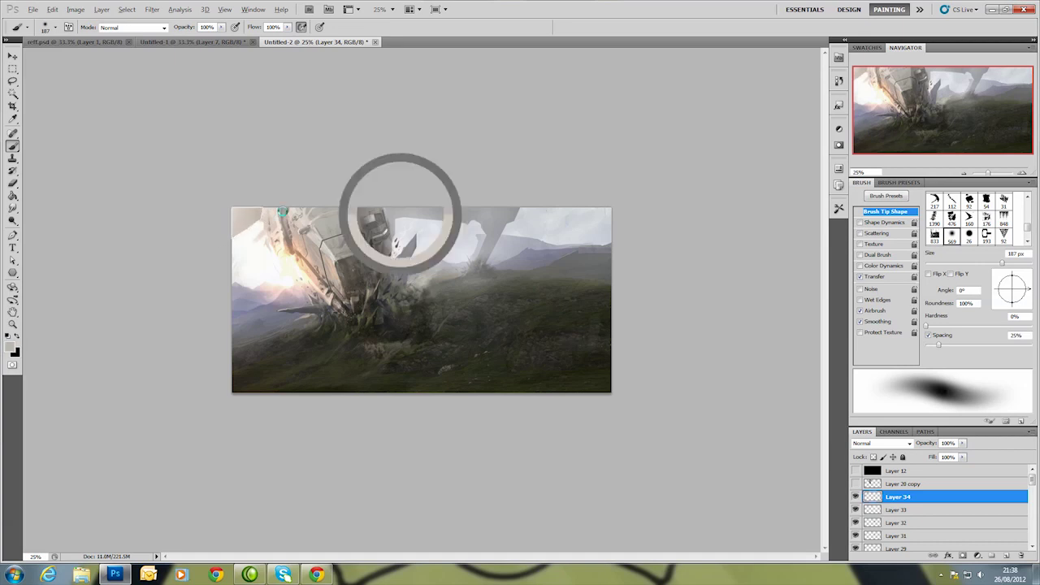
alt+click(244, 217)
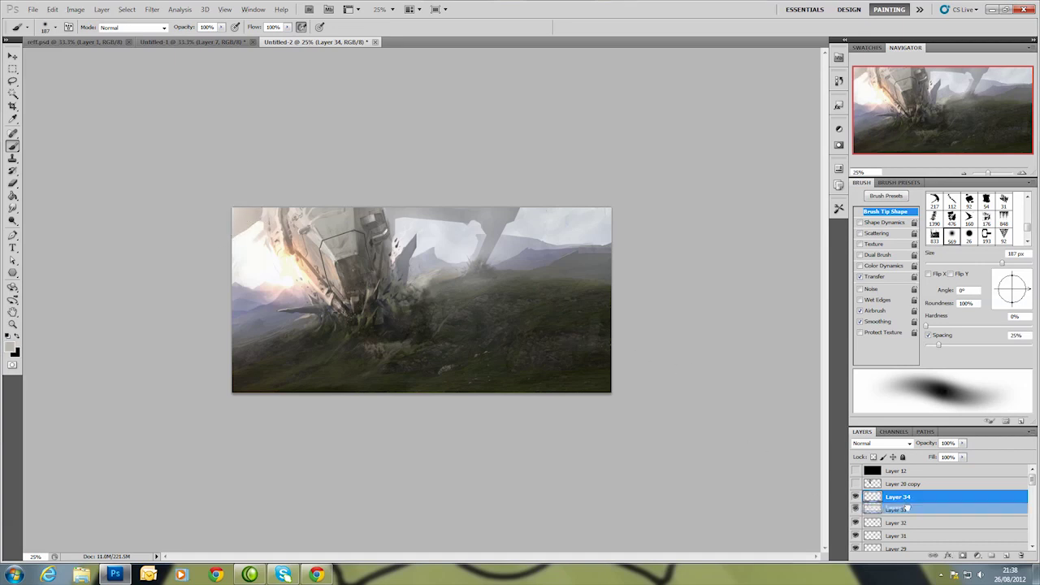
drag(897, 496, 1021, 556)
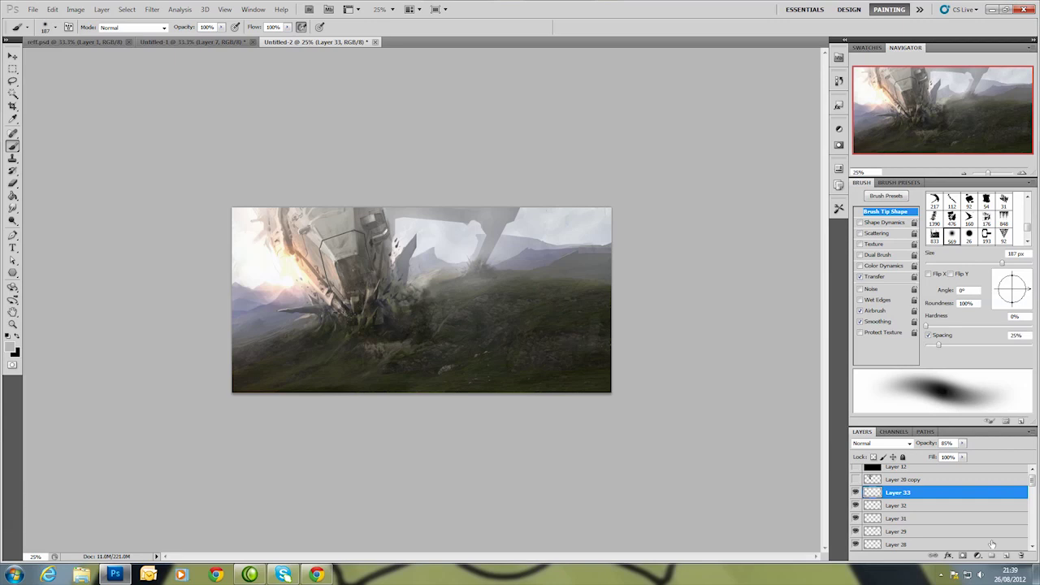
Save a layered Photoshop copy named Crash_spaceship03_speedpaint.
key(ctrl+shift+s)
click(410, 144)
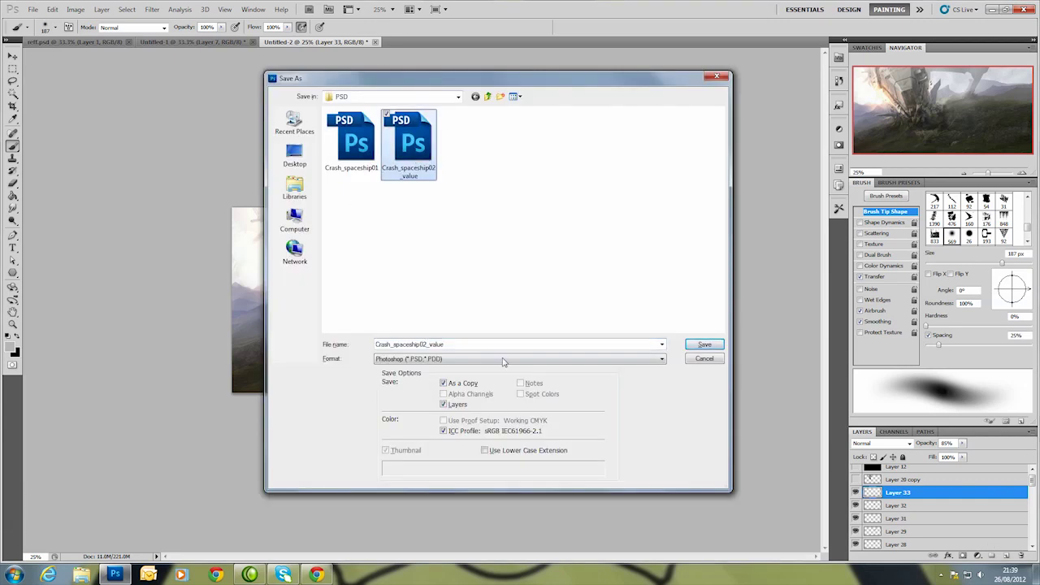
double_click(427, 344)
click(445, 343)
key(BackSpace)
key(BackSpace)
key(BackSpace)
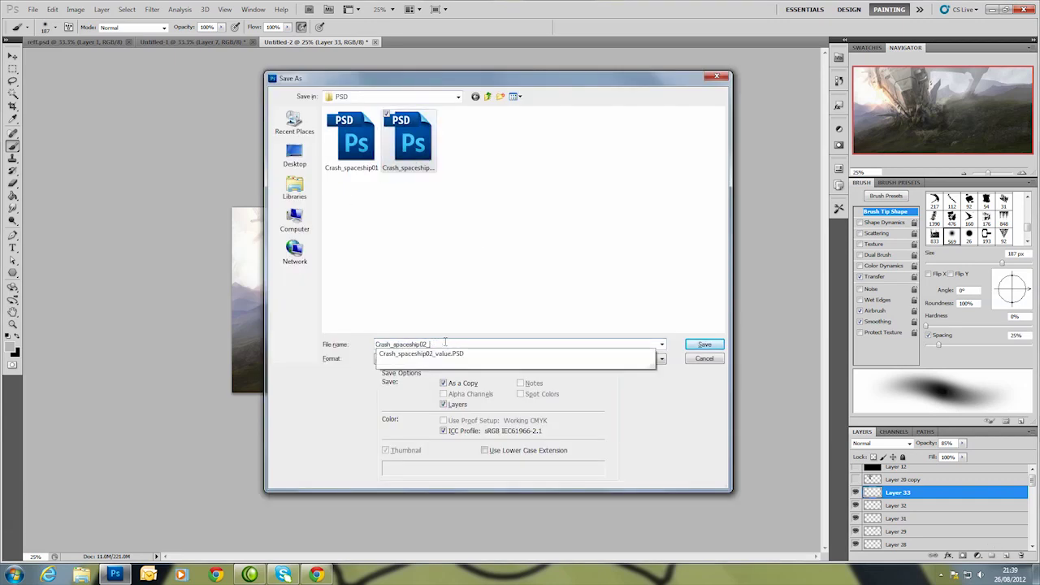
key(BackSpace)
text(3)
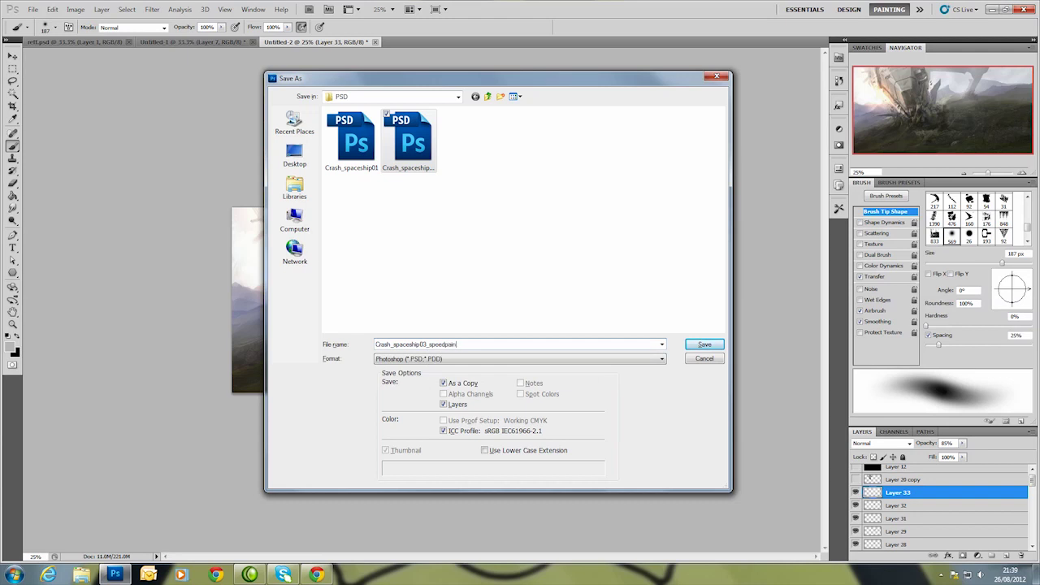
key(Return)
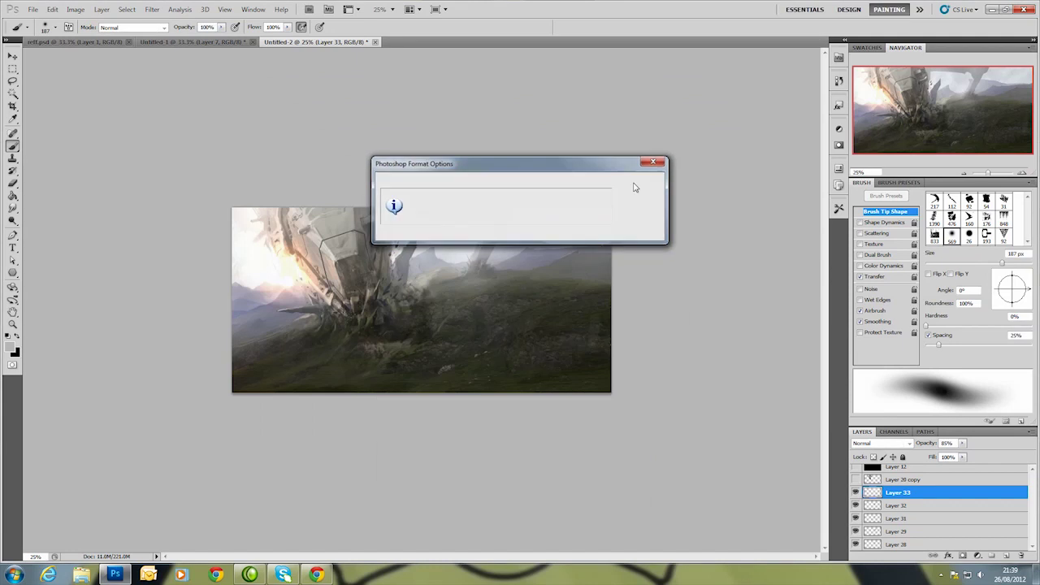
click(632, 187)
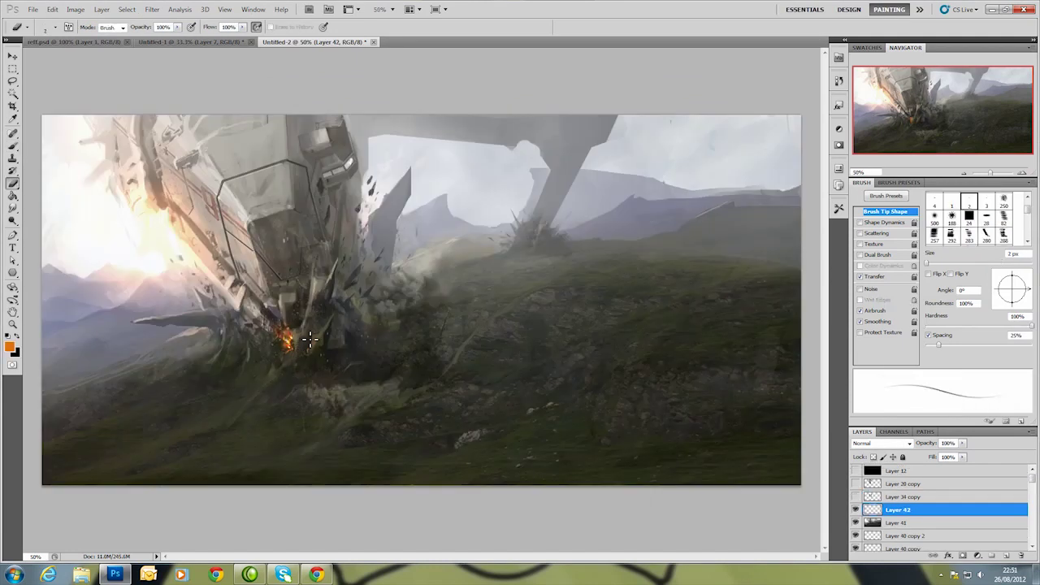
Zoom in on the burning crash point and add Layer 43 with a Normal black brush.
key(z)
click(292, 341)
click(277, 361)
key(b)
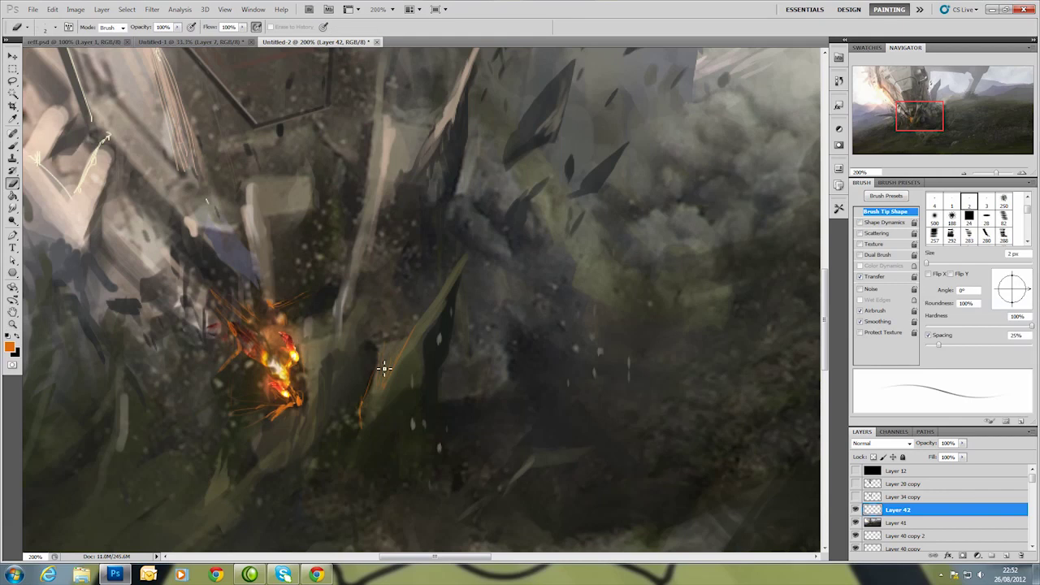
click(872, 524)
click(1006, 556)
key(b)
click(130, 27)
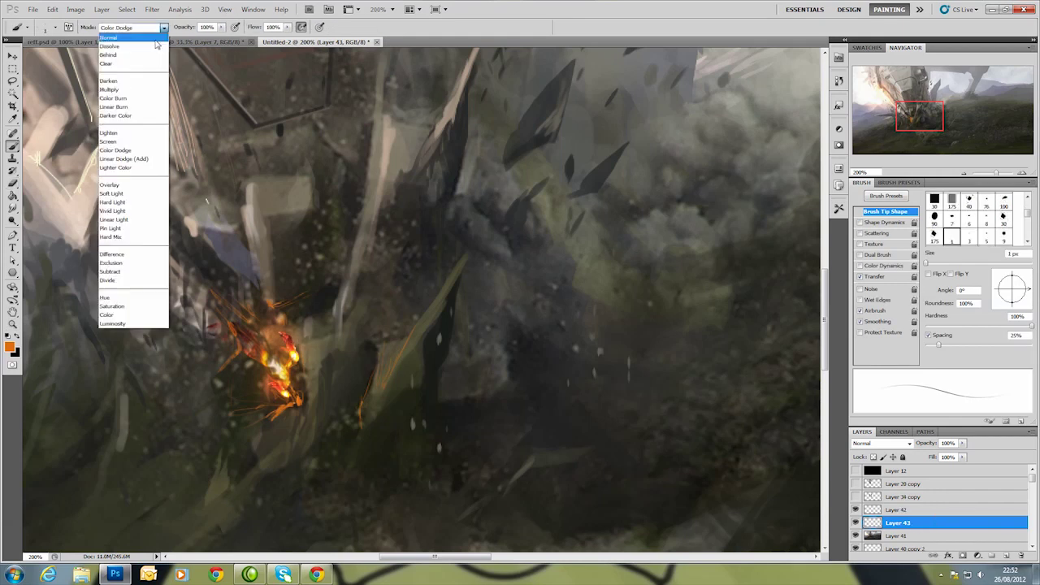
key(d)
Paint dark strokes into the fire, sampling orange-brown and white, then zoom back out.
drag(275, 356, 275, 378)
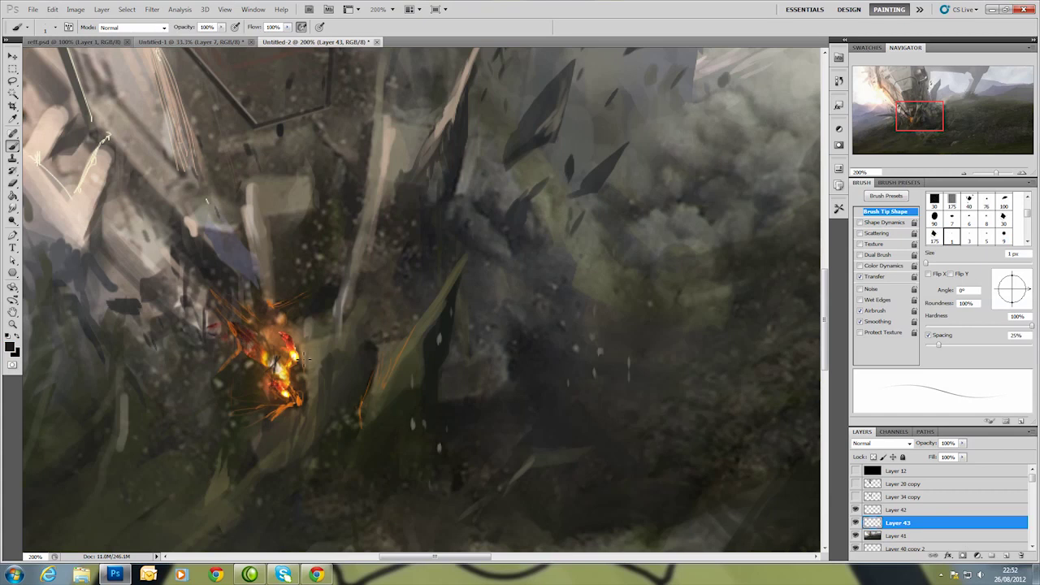
alt+click(283, 338)
alt+click(300, 352)
key(z)
alt+click(276, 347)
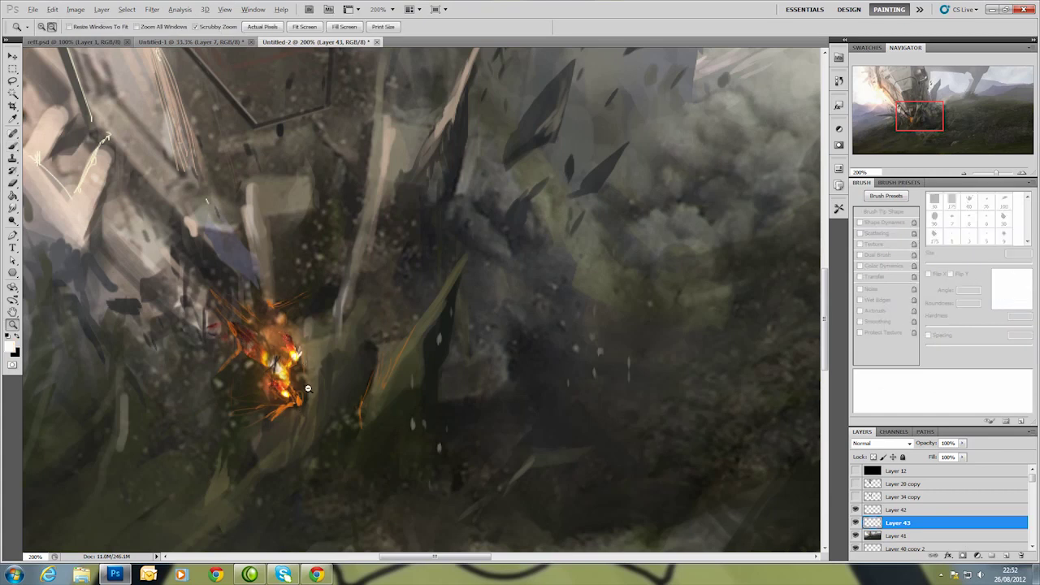
alt+click(297, 319)
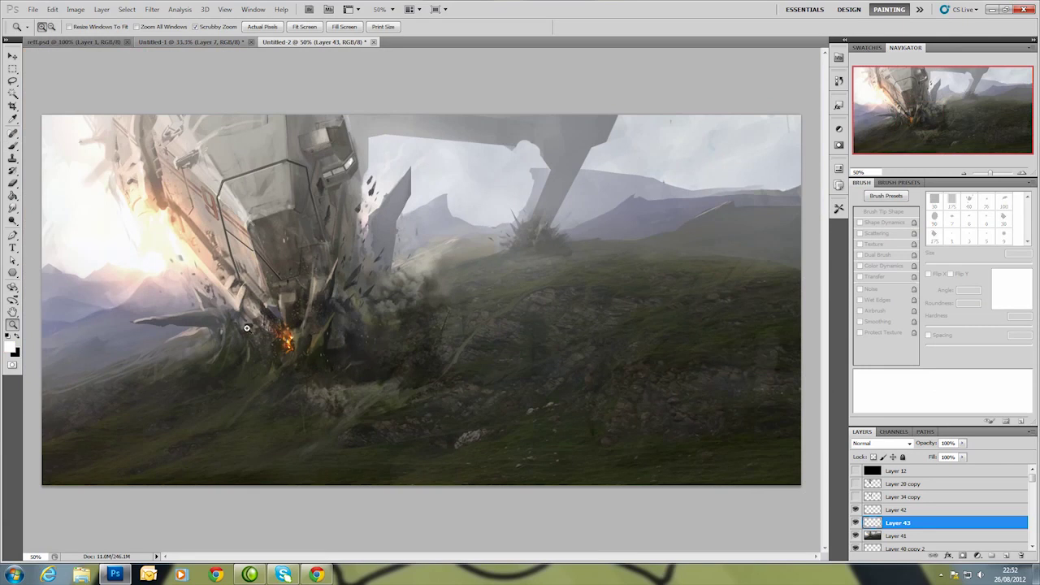
Copy the crash-site fire to its own layer, shrink it and flip it horizontally.
key(l)
mouse_move(294, 331)
mouse_down()
mouse_move(297, 348)
mouse_move(337, 355)
mouse_up()
key(ctrl+j)
key(ctrl+t)
key(Return)
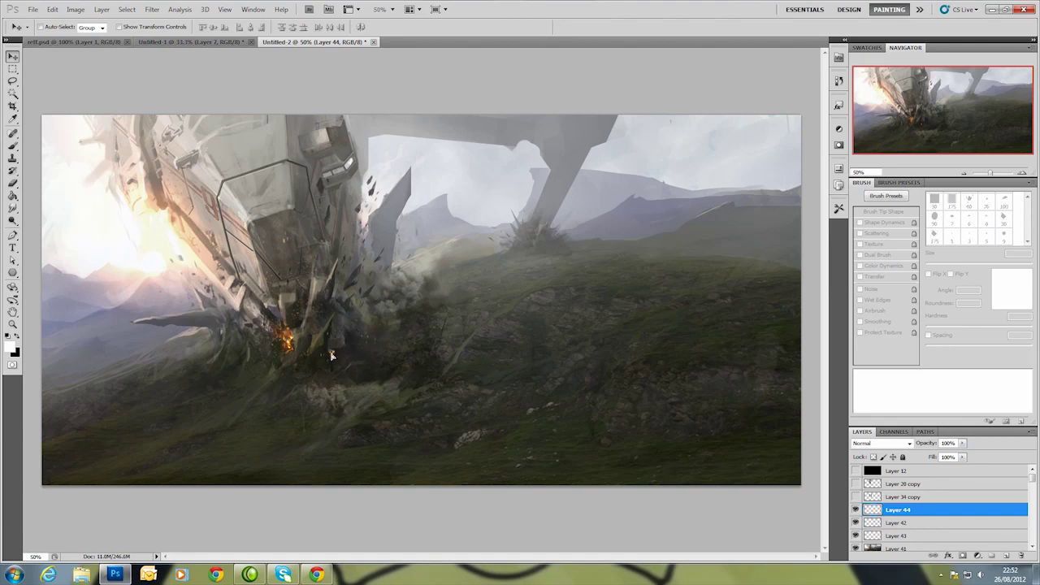
key(ctrl+t)
right_click(329, 348)
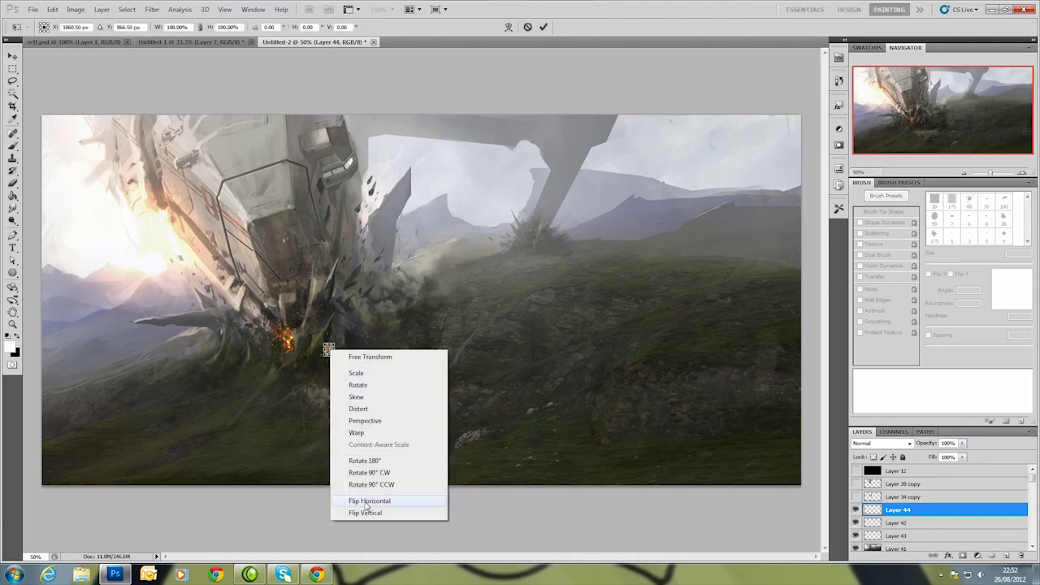
click(359, 500)
key(Return)
Sample an orange paint colour from the fire for touch-ups.
key(b)
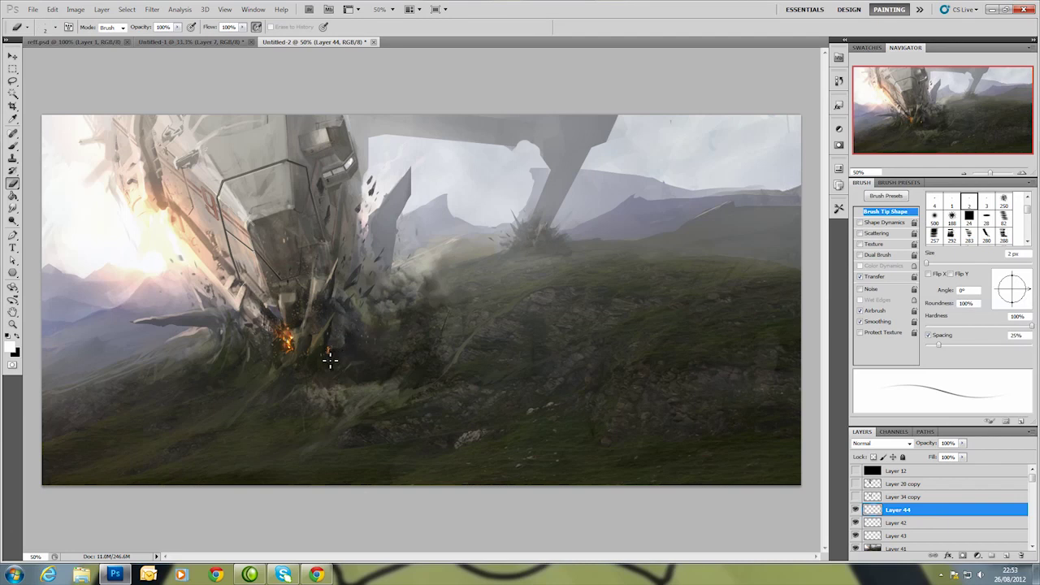
key(v)
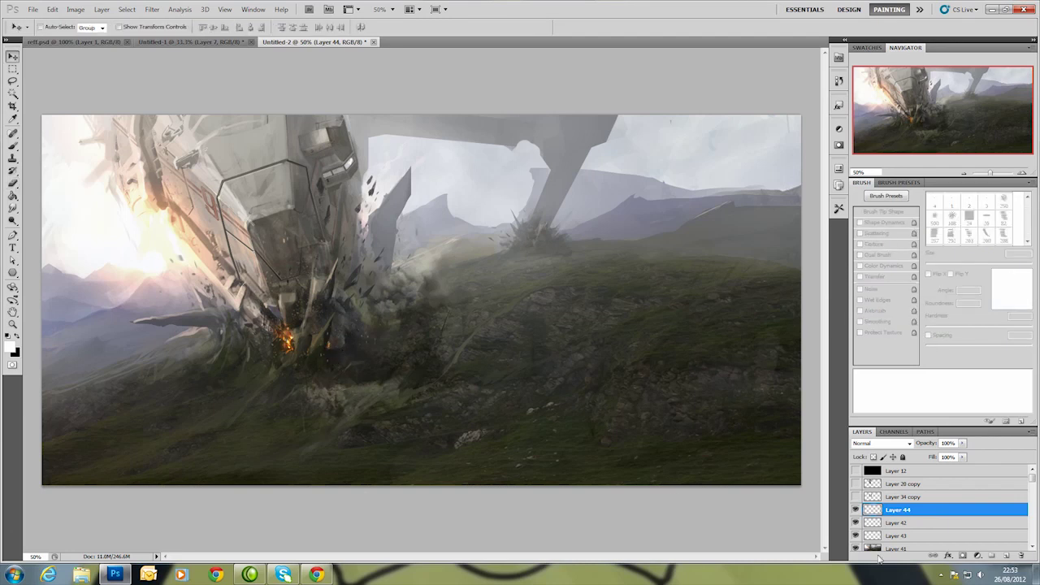
key(b)
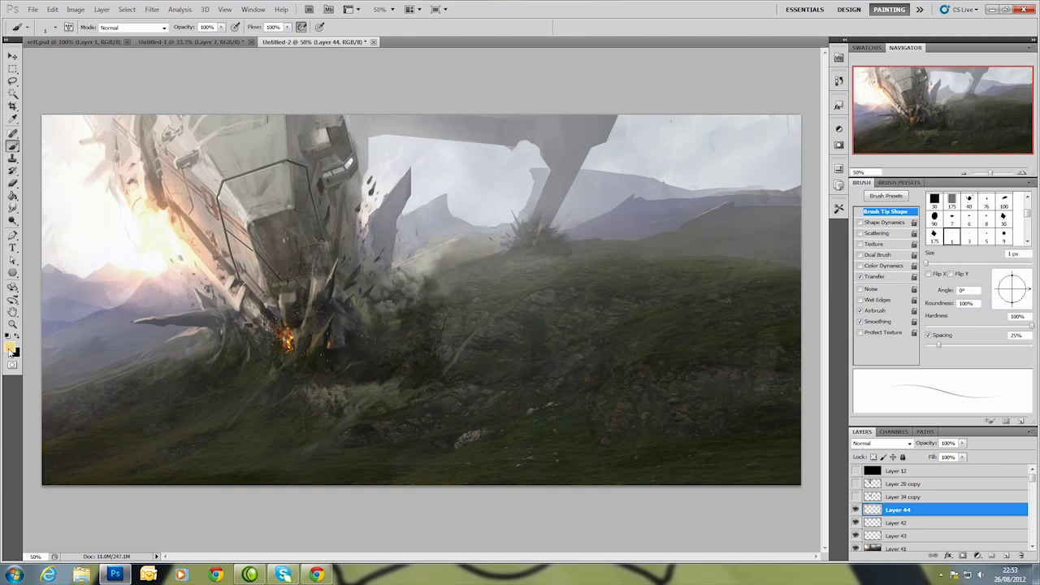
click(12, 349)
click(288, 341)
key(Return)
click(12, 348)
click(284, 340)
key(Return)
Toggle Layer 41 to compare the fire, then add a new empty Layer 45.
key(e)
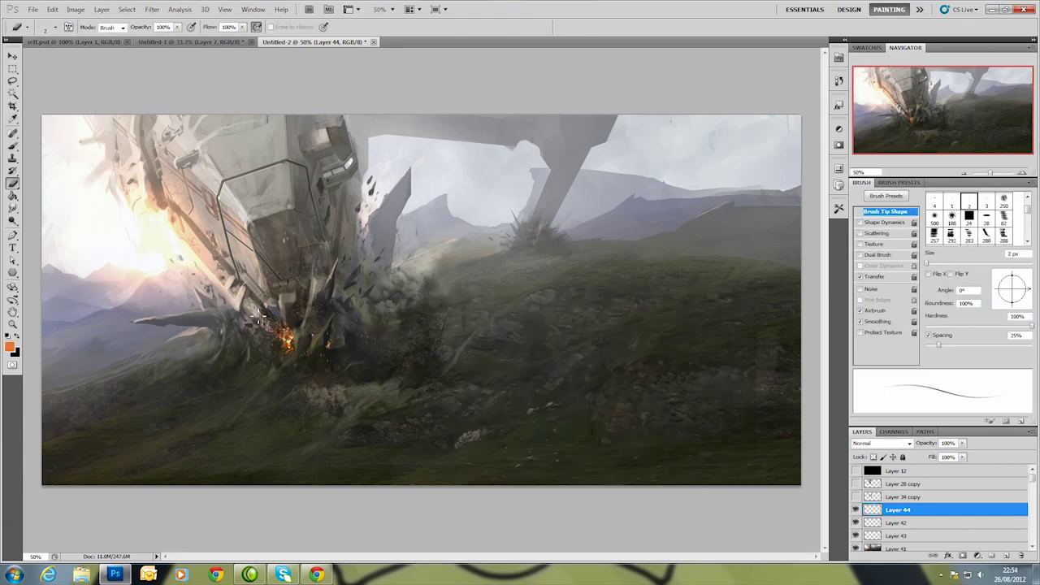
click(872, 548)
click(855, 544)
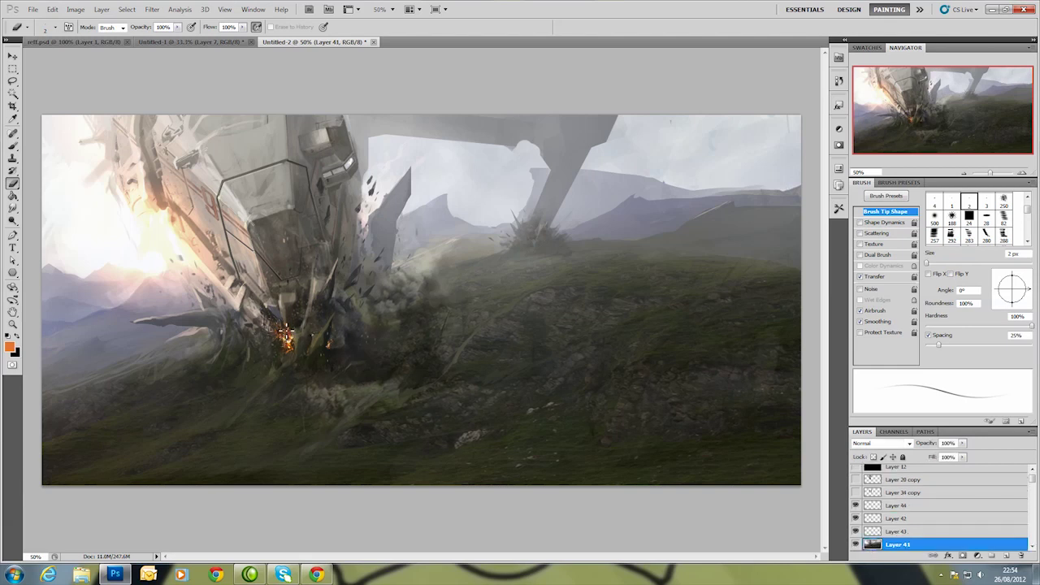
click(1006, 556)
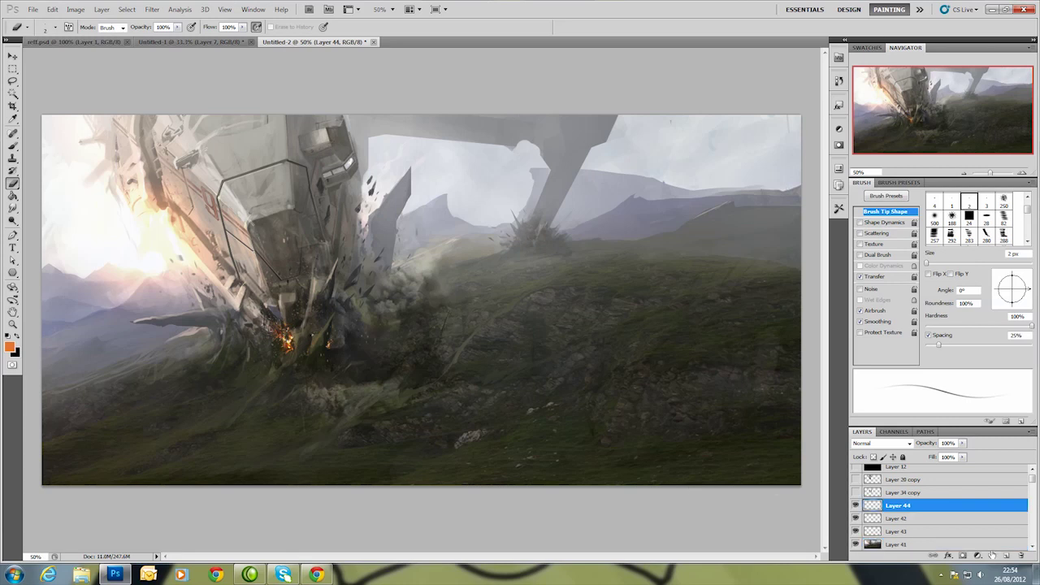
key(b)
right_click(297, 309)
Set a soft round brush and Layer 45 both to Linear Dodge (Add).
click(321, 520)
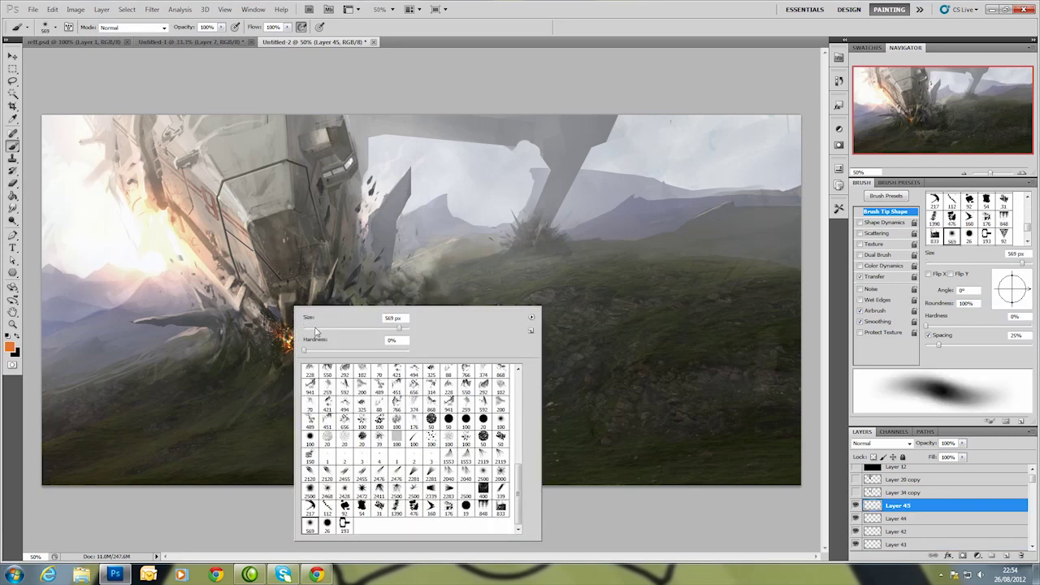
key(Return)
click(130, 28)
click(147, 159)
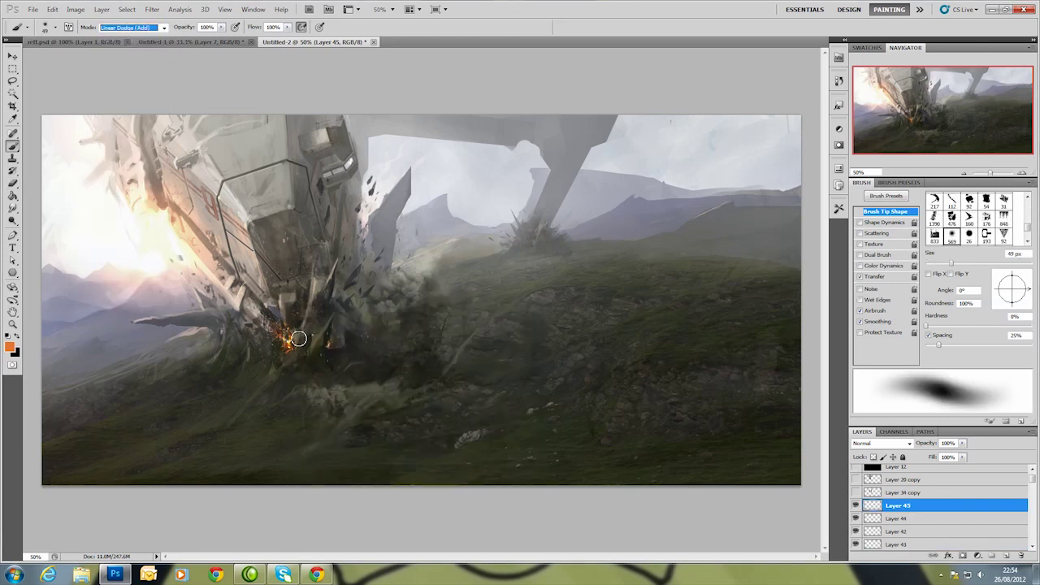
click(880, 443)
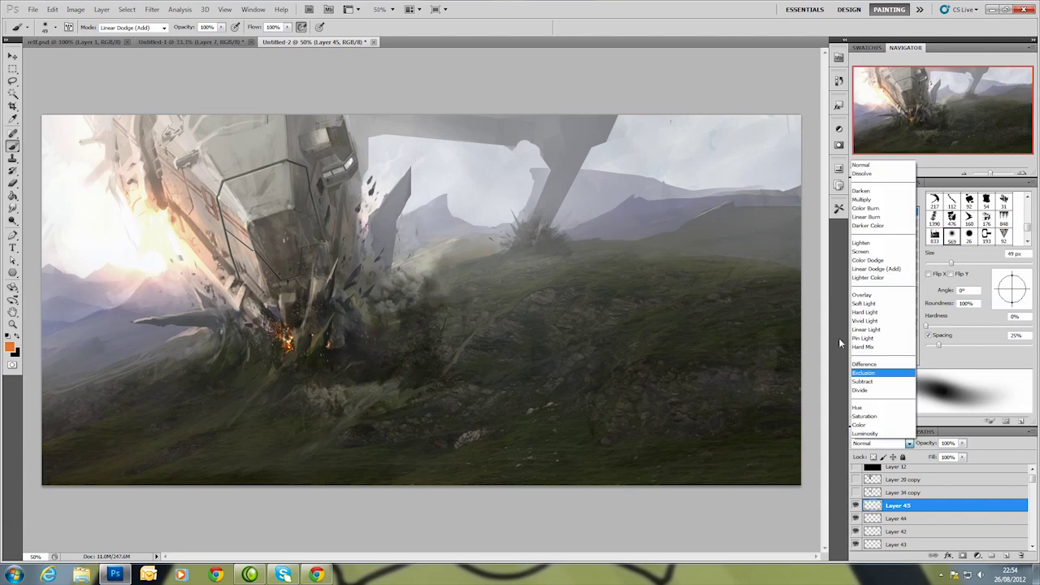
click(881, 272)
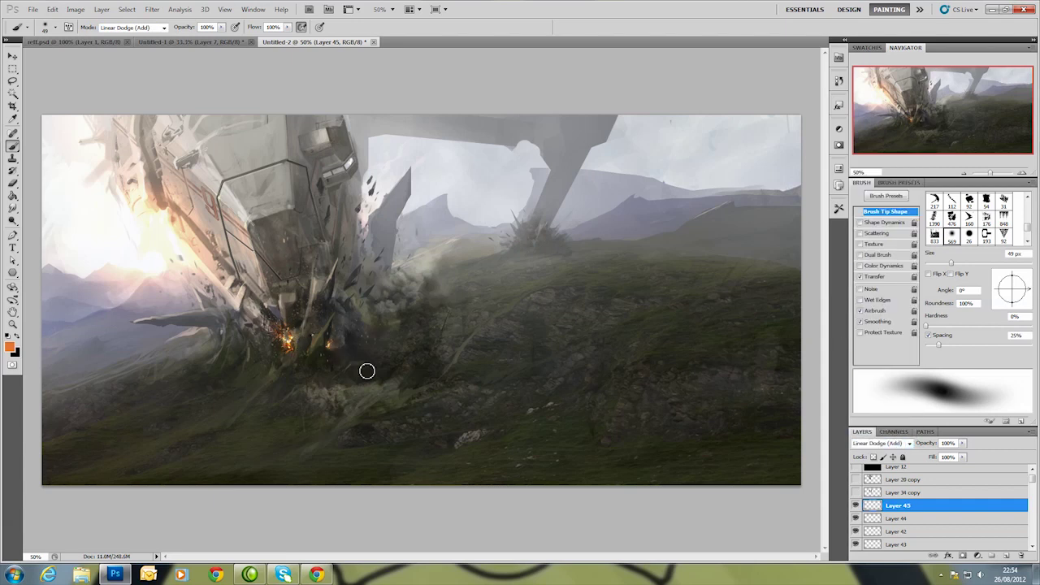
Dab bright orange glow beside and on the fire, then zoom in.
click(331, 346)
click(291, 348)
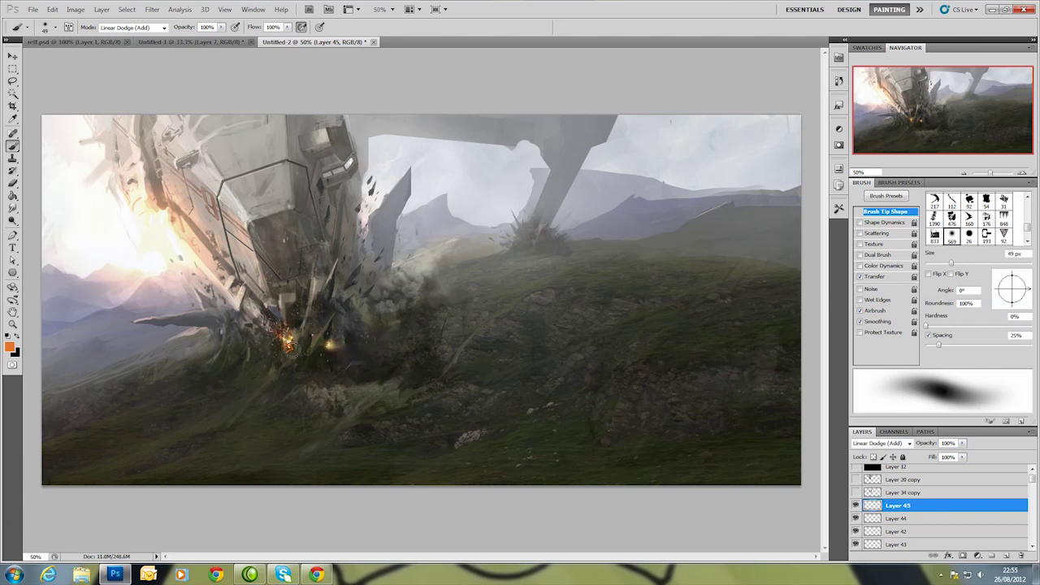
right_click(315, 326)
key(Escape)
key(z)
click(293, 366)
key(b)
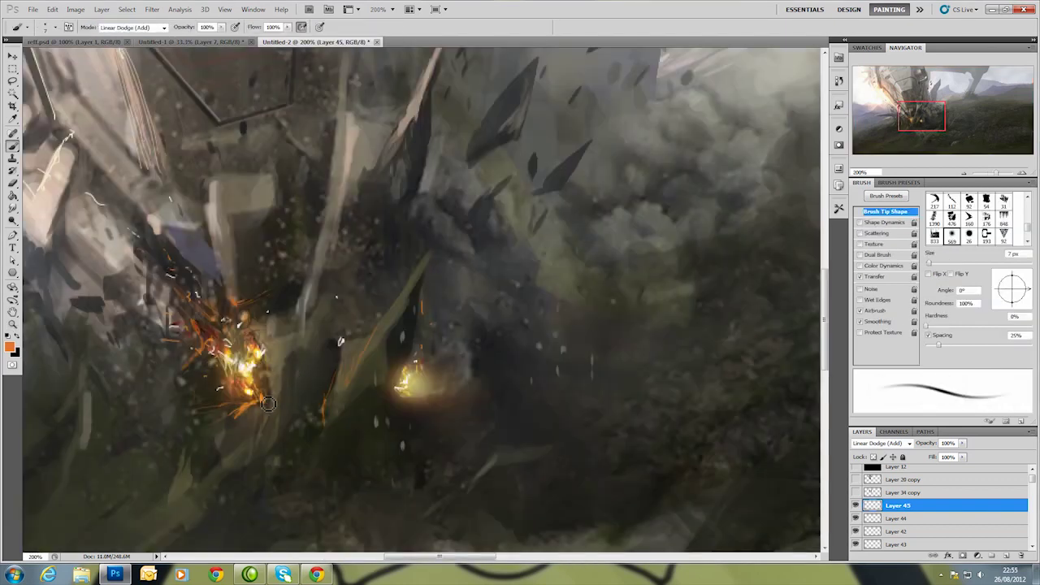
Try a 29 px Color Dodge stroke over the sparks, then undo it.
click(130, 27)
click(115, 149)
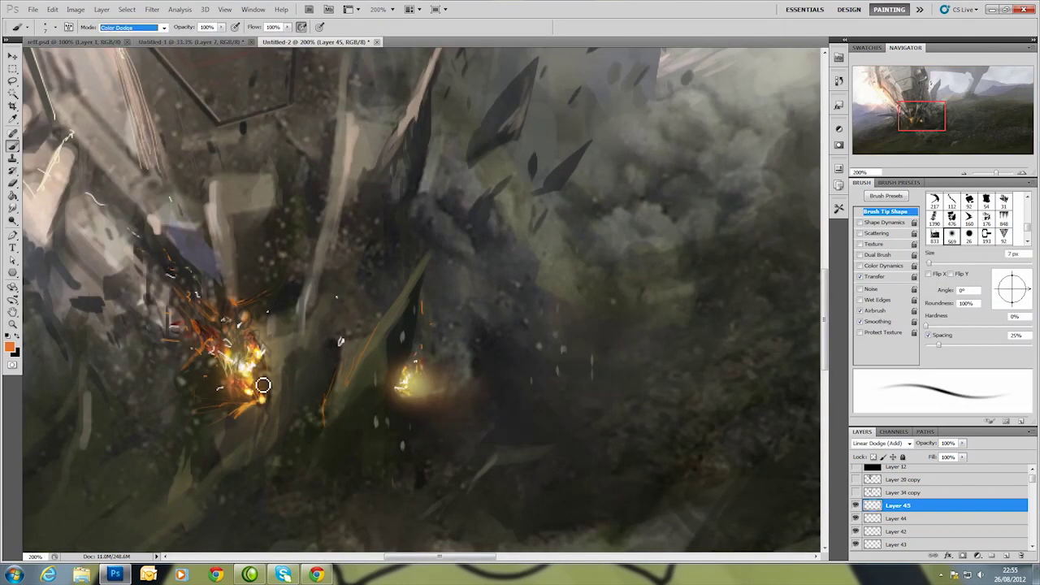
right_click(281, 323)
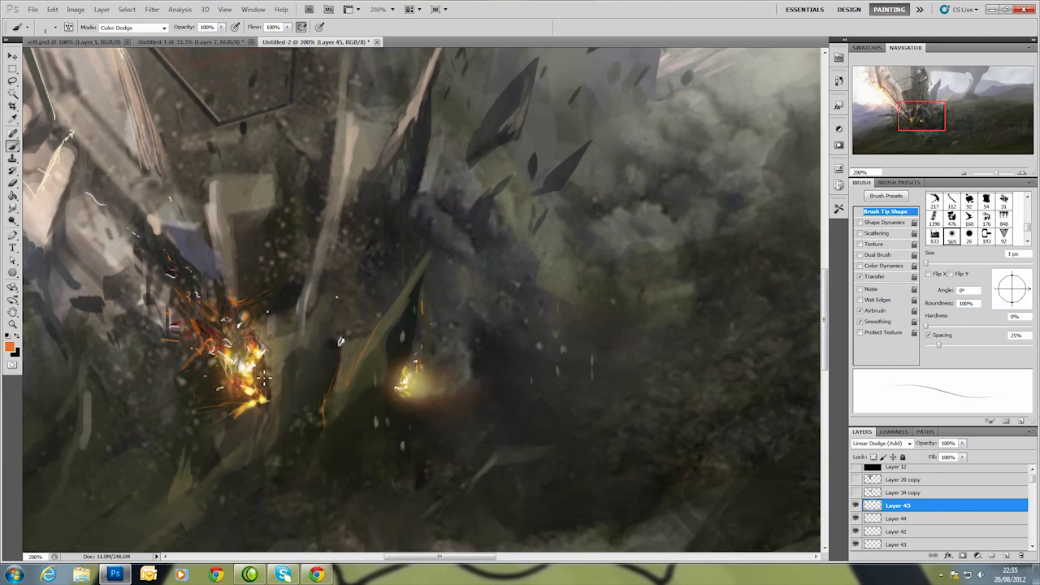
right_click(232, 320)
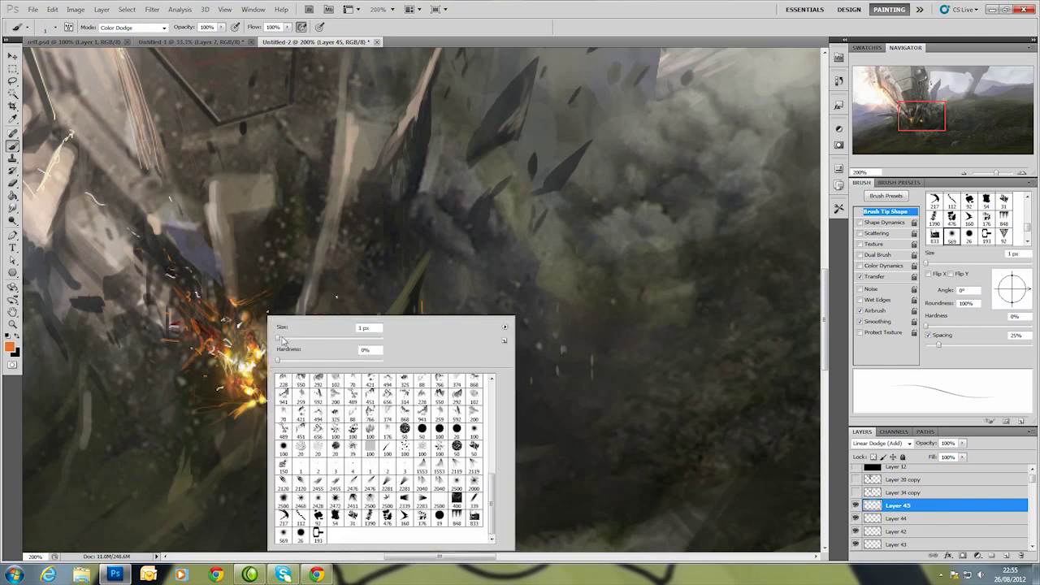
double_click(399, 431)
drag(235, 358, 309, 378)
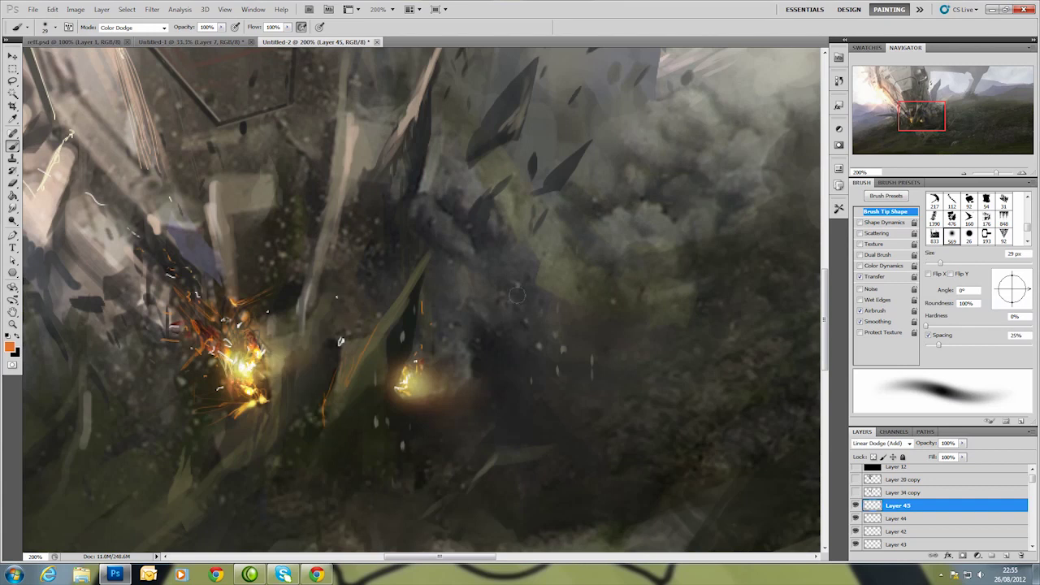
key(ctrl+z)
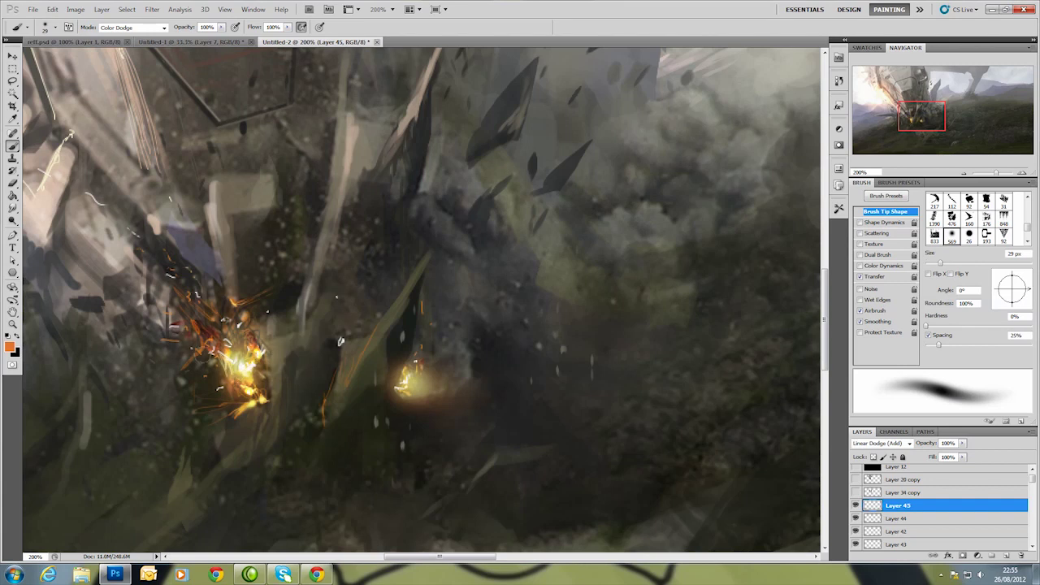
Paint orange spark glow at the ship's base with a 58 px tip, then stamp visible layers.
key(z)
drag(340, 341, 328, 321)
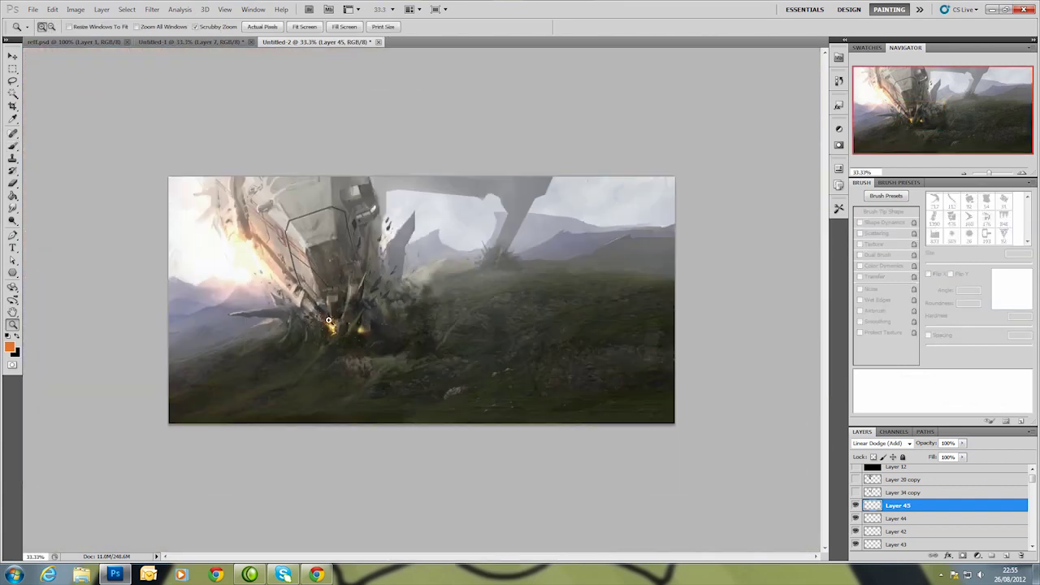
key(b)
right_click(328, 321)
double_click(381, 348)
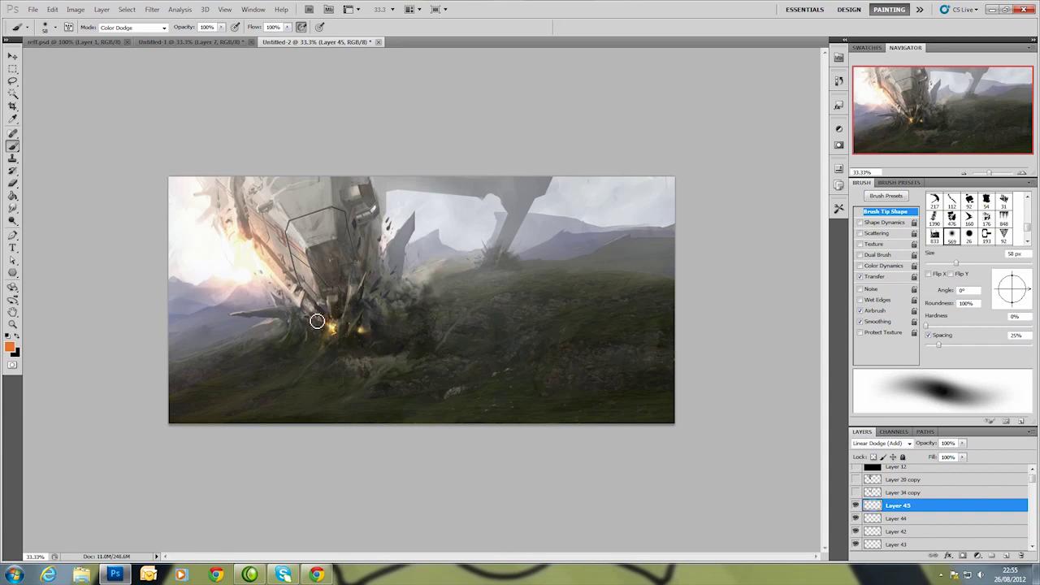
drag(317, 321, 333, 335)
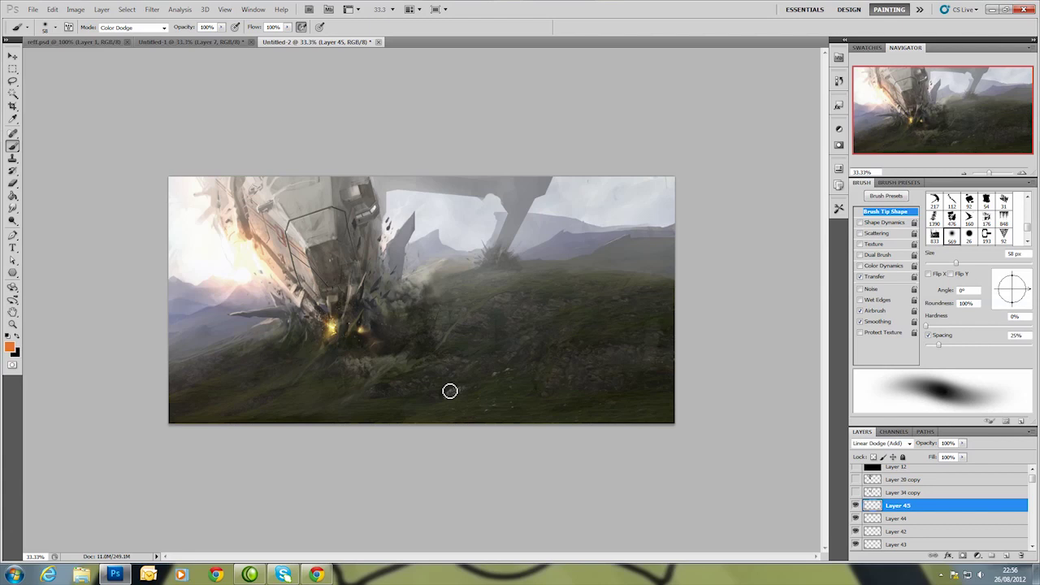
key(ctrl+shift+alt+n)
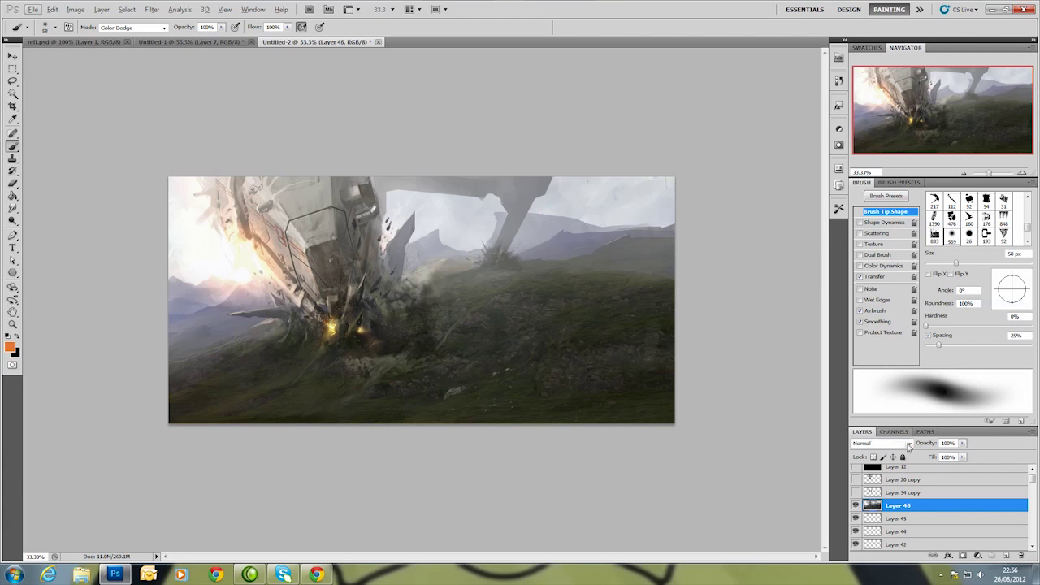
Set Layer 46 to Multiply at 80% opacity.
click(894, 442)
click(863, 200)
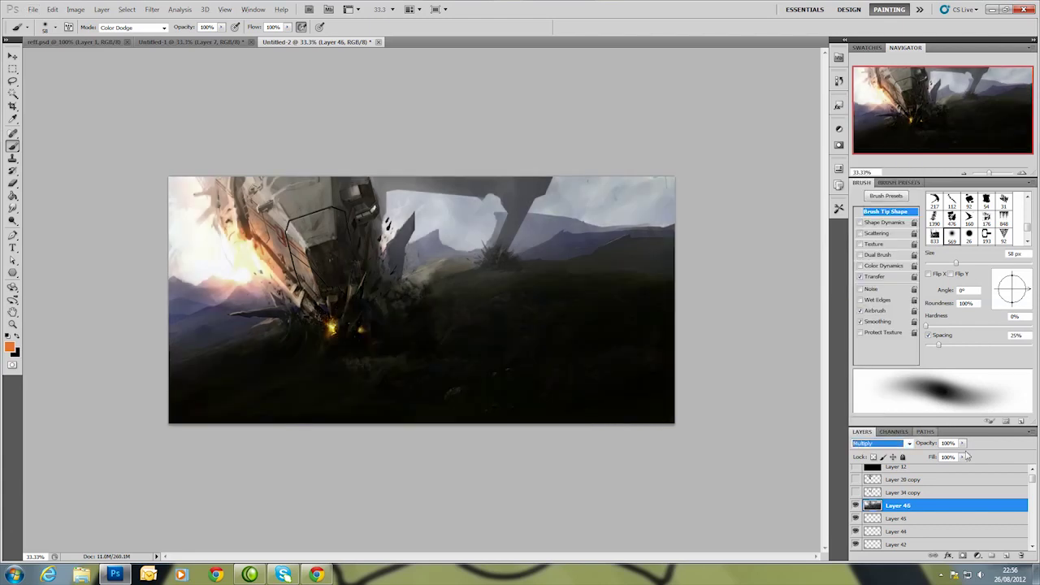
drag(962, 443, 963, 458)
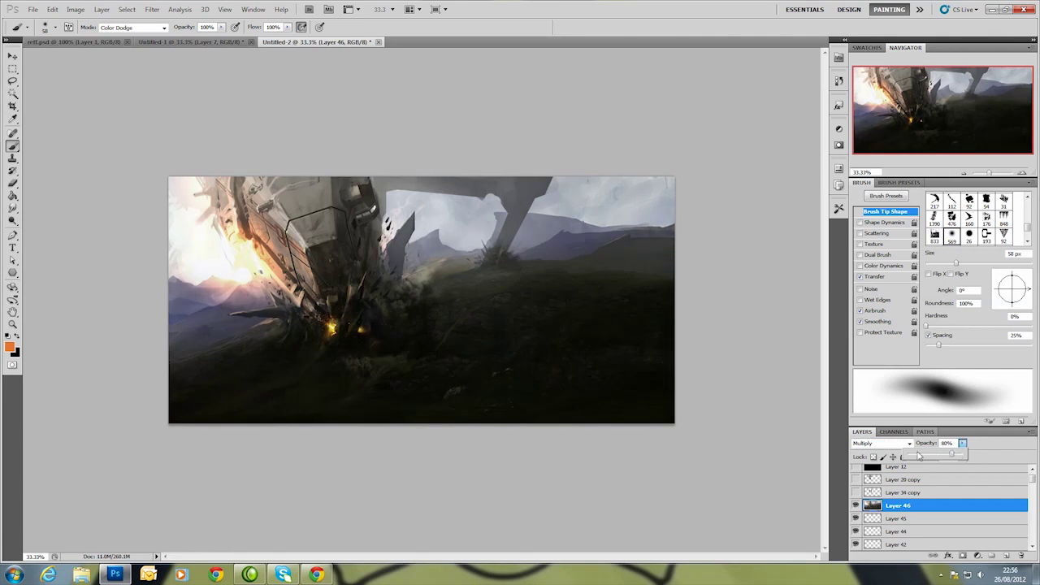
Erase the darkening around the ship's base, lower-left ground and midground, then resize the eraser to 288 px.
key(e)
right_click(450, 294)
key(Return)
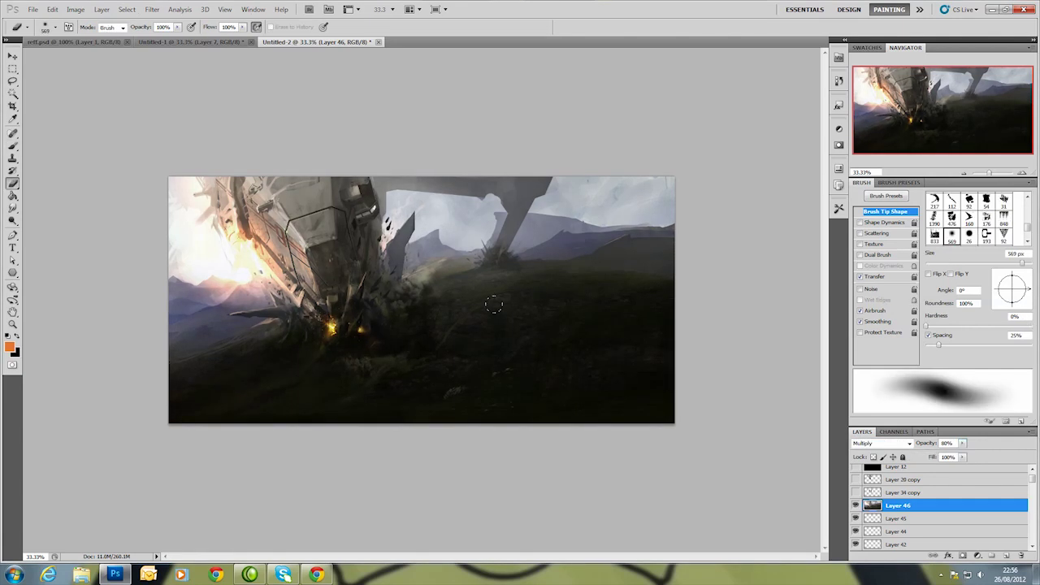
drag(382, 297, 321, 321)
drag(252, 312, 233, 355)
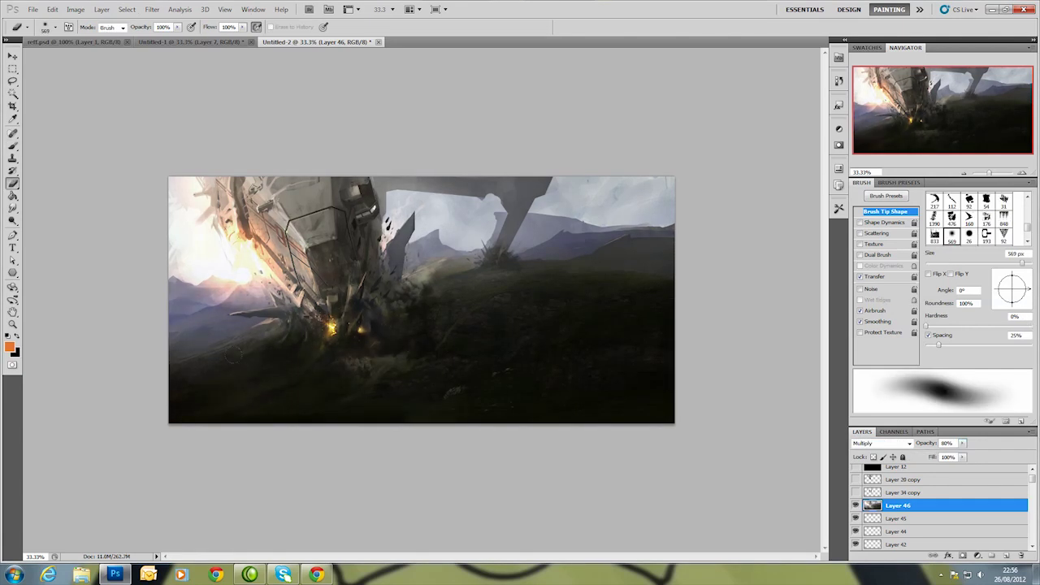
drag(185, 309, 181, 358)
drag(431, 260, 650, 240)
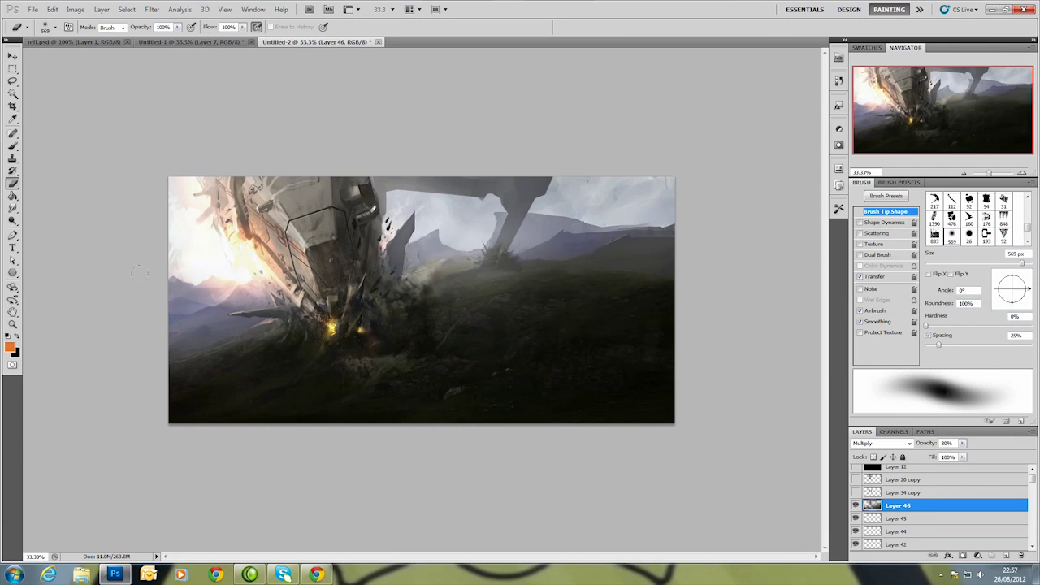
right_click(345, 308)
text(288)
key(Return)
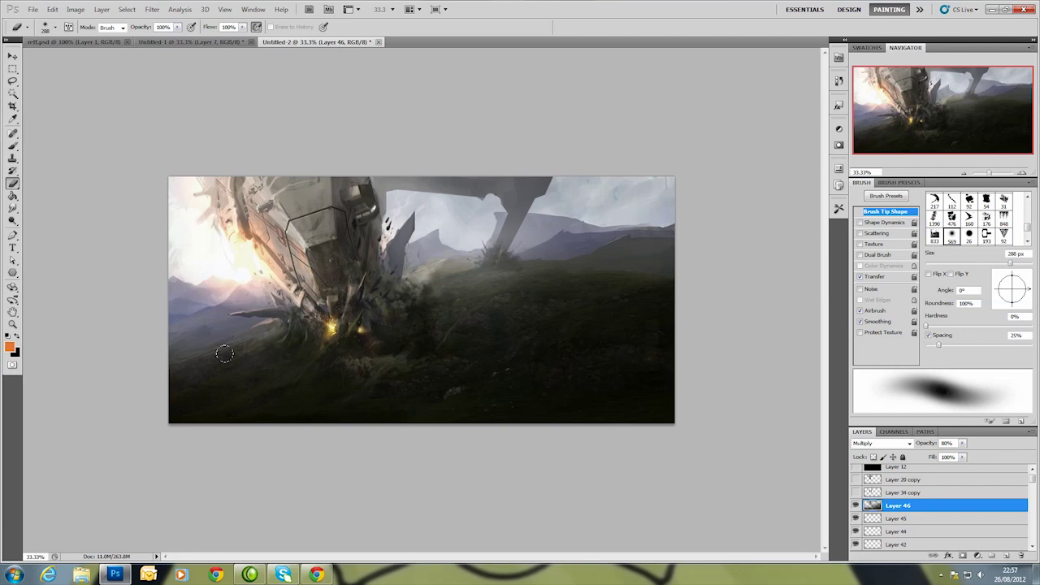
Add a layer and paint light grey sky strokes with a hard round brush in Normal mode.
click(1006, 556)
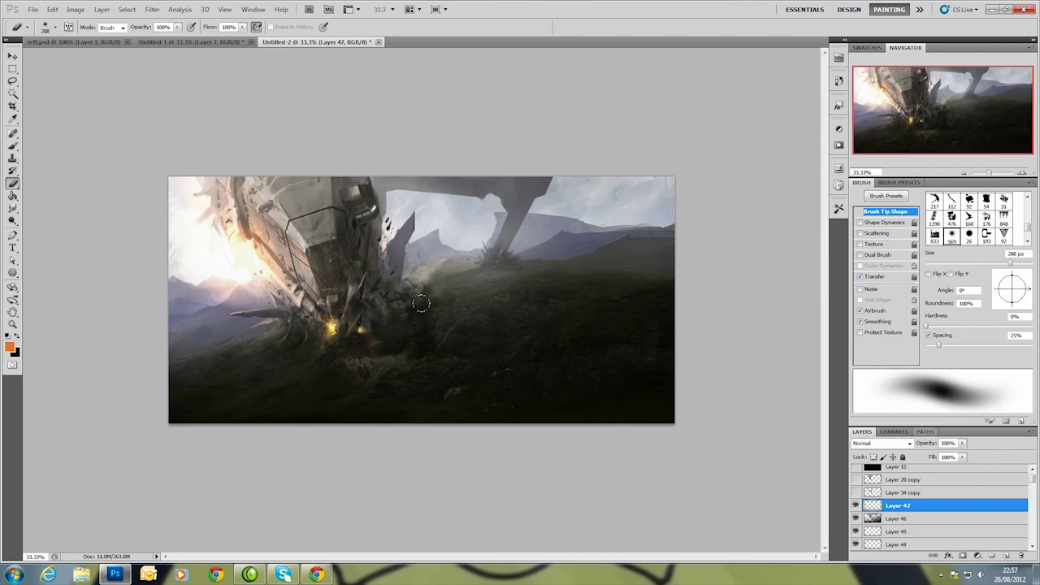
key(b)
right_click(465, 303)
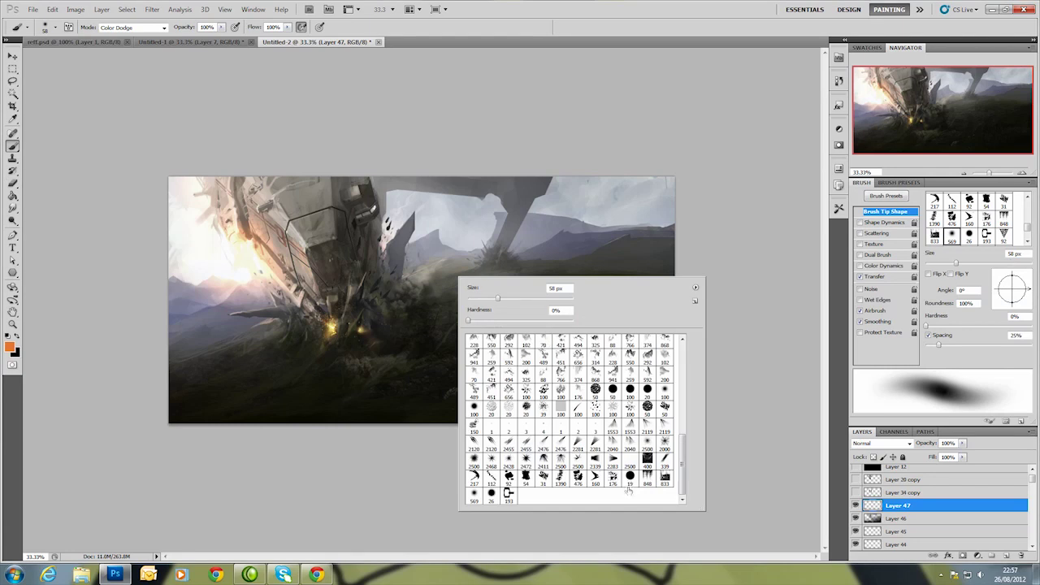
click(628, 486)
click(134, 26)
right_click(490, 263)
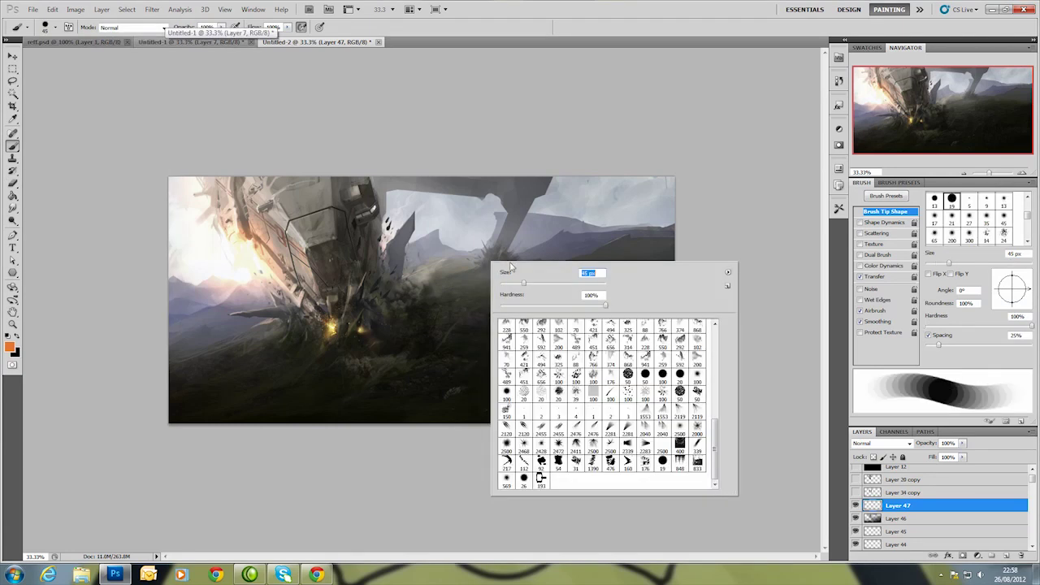
alt+click(402, 197)
mouse_move(402, 198)
mouse_down()
mouse_move(477, 194)
mouse_move(415, 196)
mouse_up()
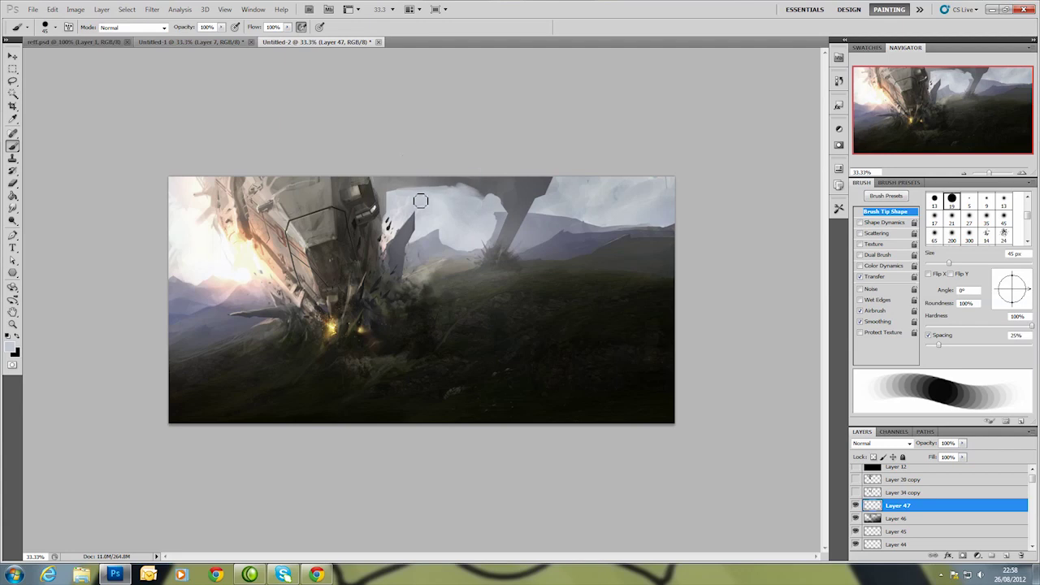
Paint dark and light greys beside the leg and ship edge with a 28 px textured tip, then add Layer 48.
mouse_move(451, 199)
mouse_down()
mouse_move(472, 186)
mouse_move(399, 193)
mouse_move(496, 181)
mouse_move(421, 189)
mouse_move(477, 186)
mouse_up()
alt+click(395, 193)
right_click(396, 193)
click(488, 293)
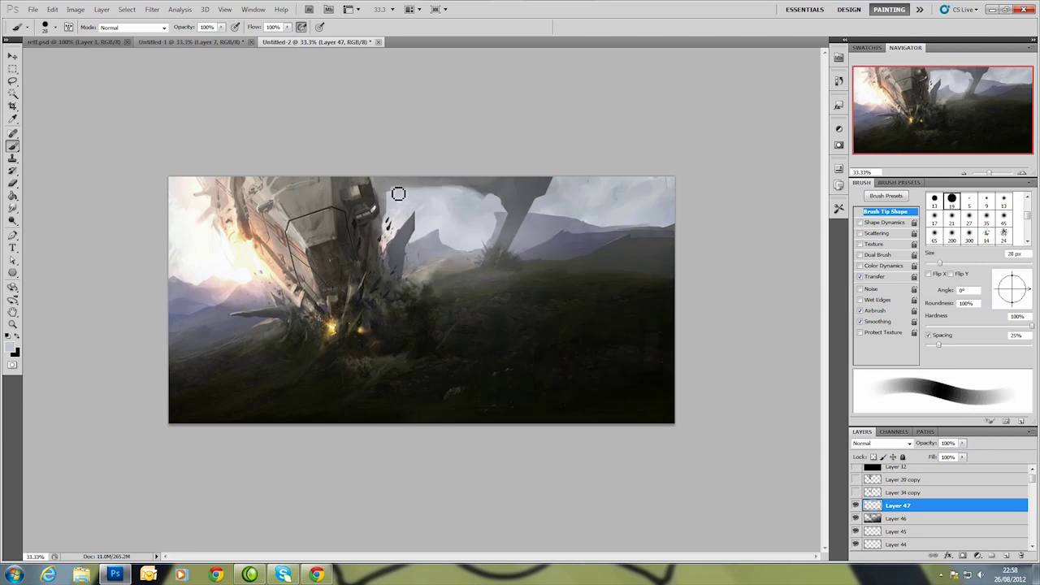
alt+click(382, 203)
drag(385, 191, 387, 294)
alt+click(382, 193)
drag(382, 185, 380, 231)
key(ctrl+shift+alt+n)
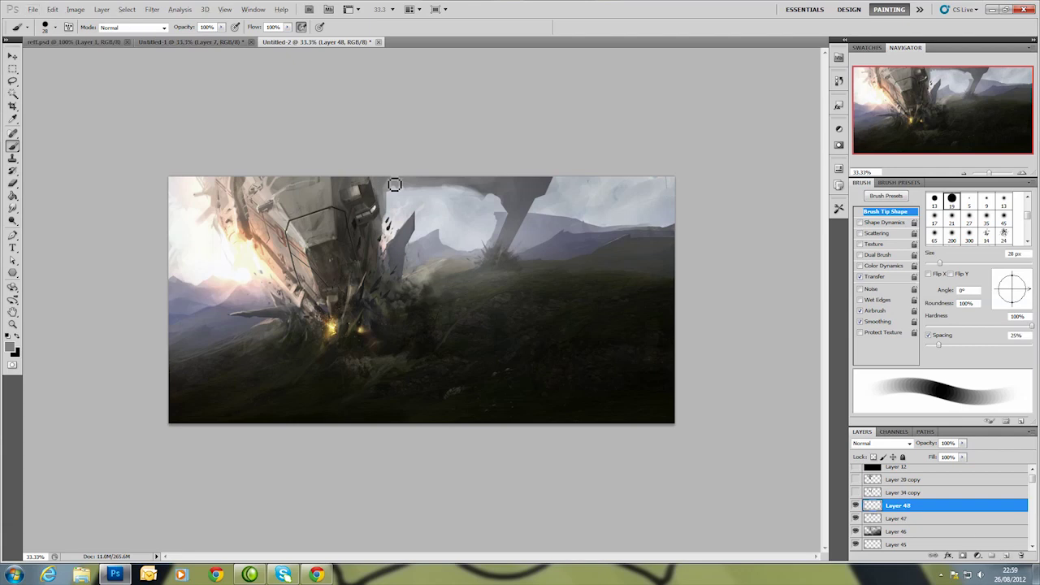
Zoom to 66.7% and try 6, 37 and 25 px soft round brushes while panning across the hillside.
key(ctrl+plus)
right_click(354, 214)
key(Escape)
right_click(385, 203)
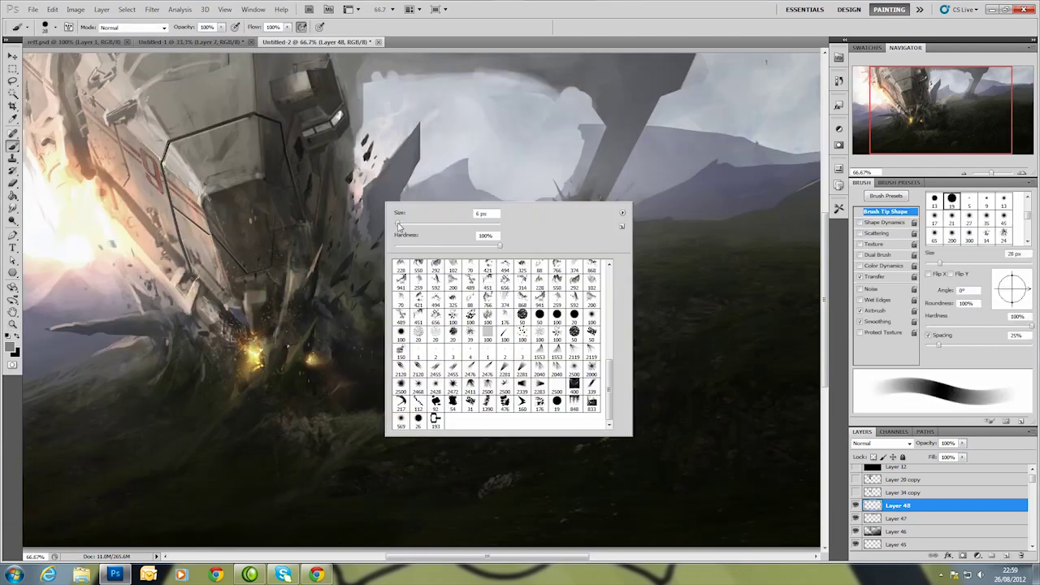
key(Return)
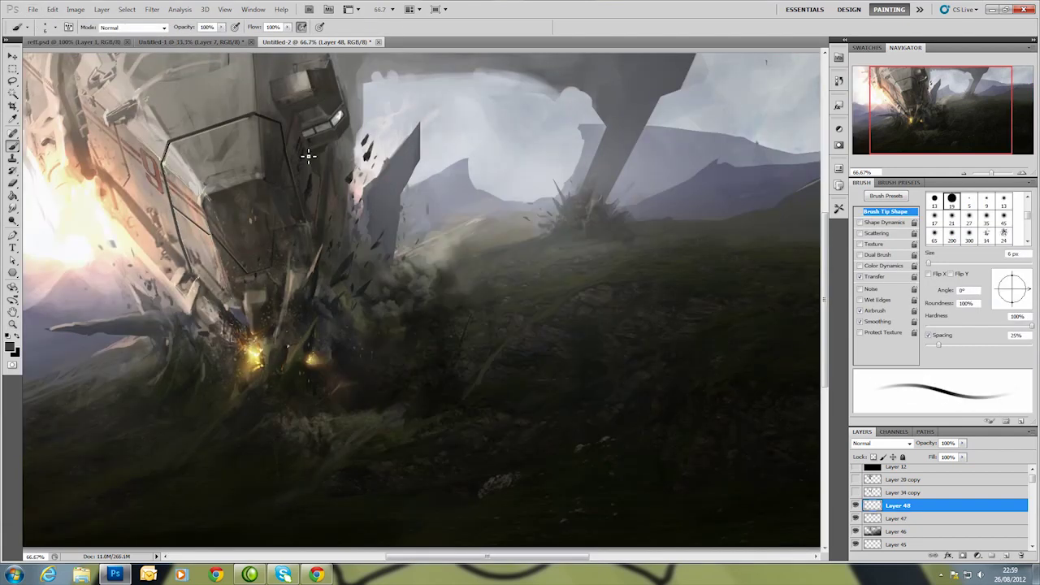
drag(290, 329, 352, 250)
click(476, 352)
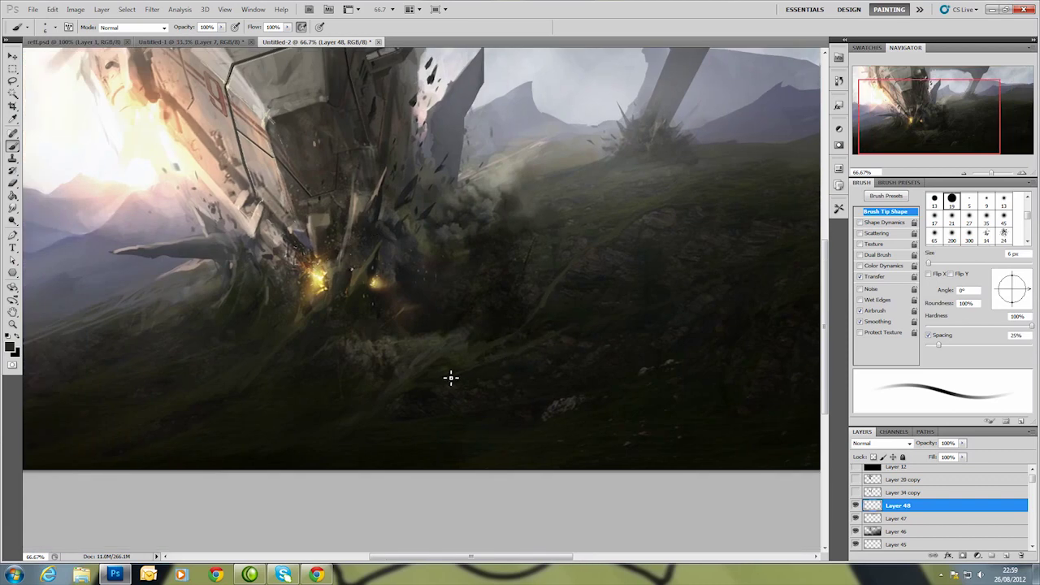
drag(557, 348, 486, 321)
right_click(593, 355)
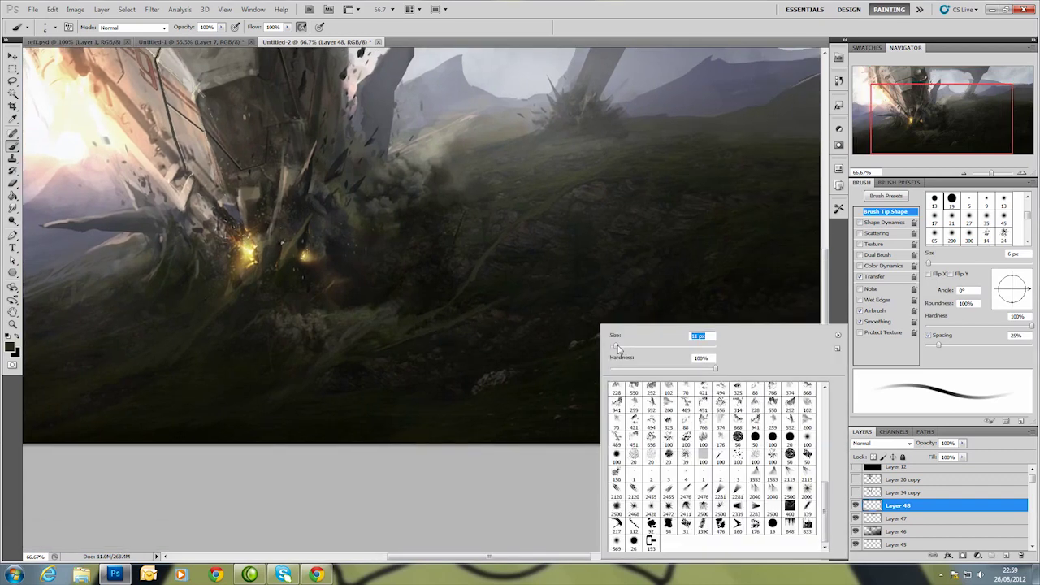
click(599, 366)
drag(551, 206, 460, 283)
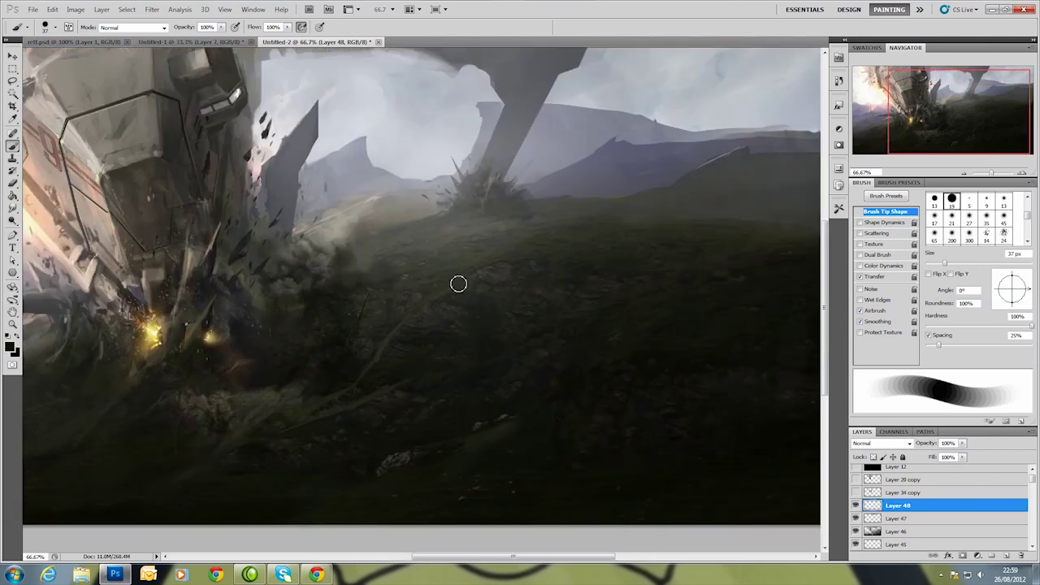
right_click(622, 312)
click(623, 353)
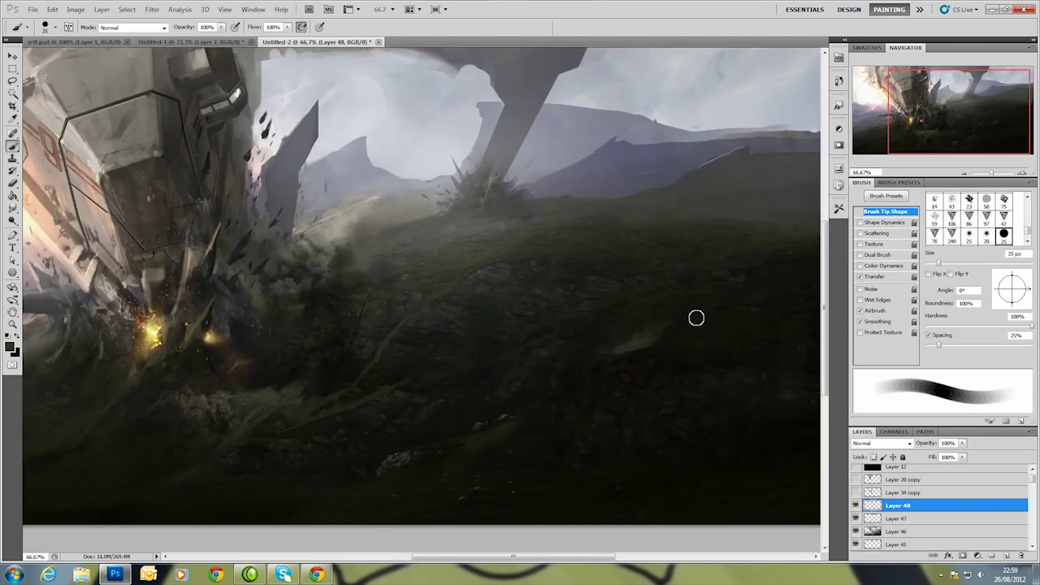
drag(644, 338, 666, 332)
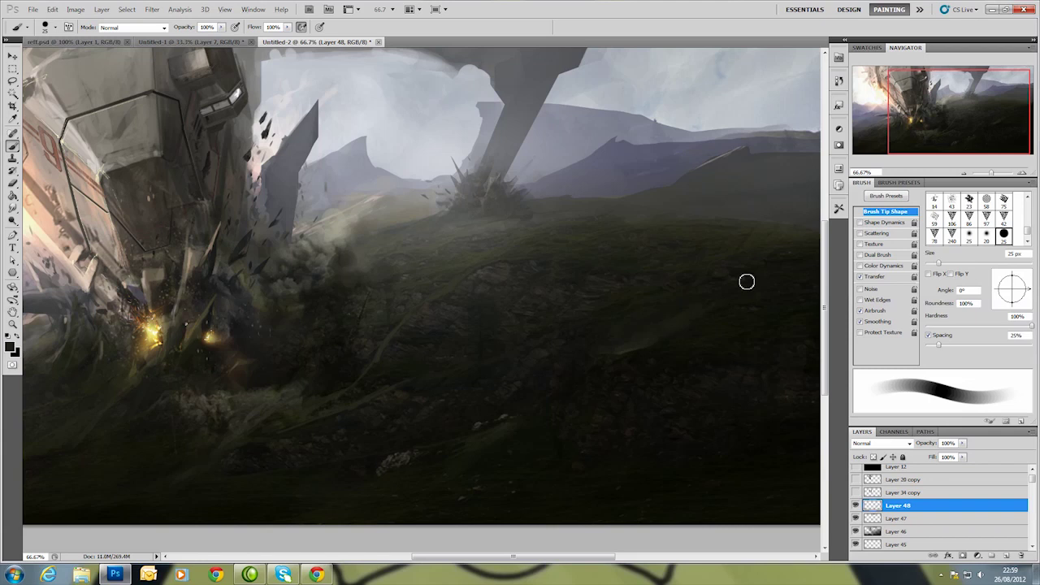
drag(755, 262, 555, 333)
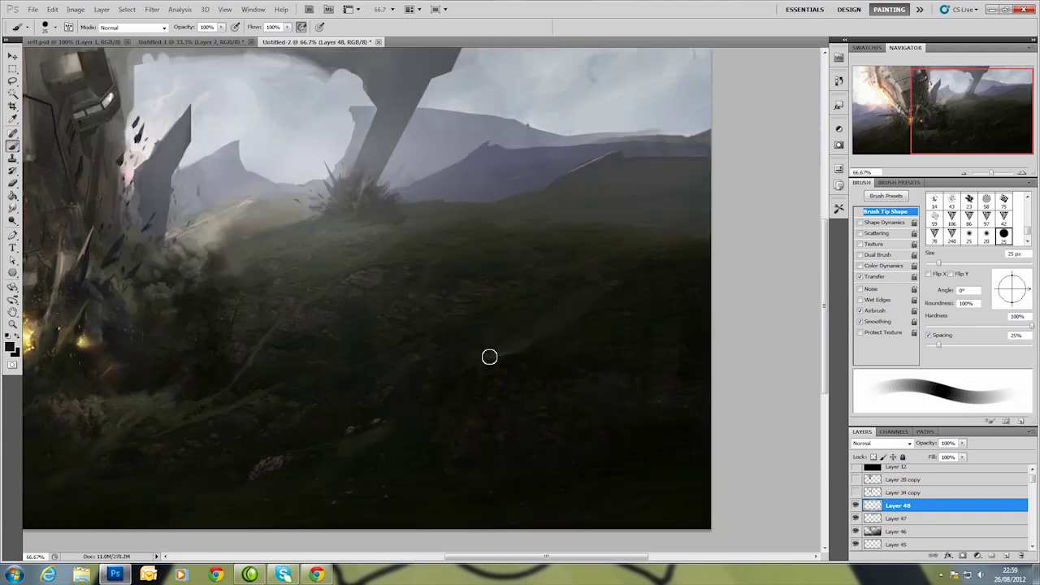
mouse_move(55, 286)
mouse_down()
mouse_move(380, 286)
mouse_move(307, 360)
mouse_up()
Paint a soft pinkish sky stroke, then set a tilted, flattened 9 px tip with a sampled dark ground colour.
drag(389, 162, 403, 174)
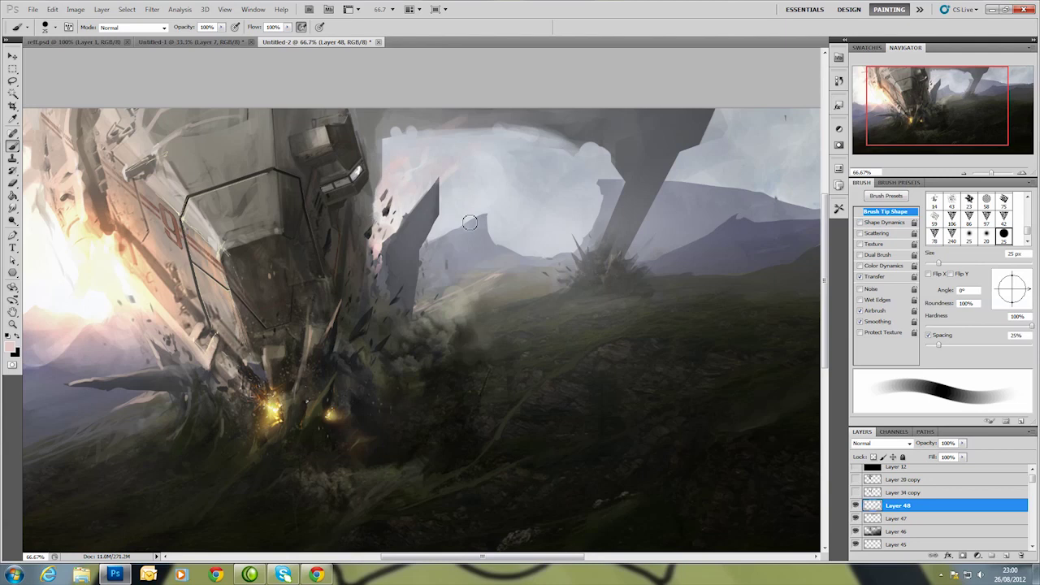
drag(469, 223, 429, 270)
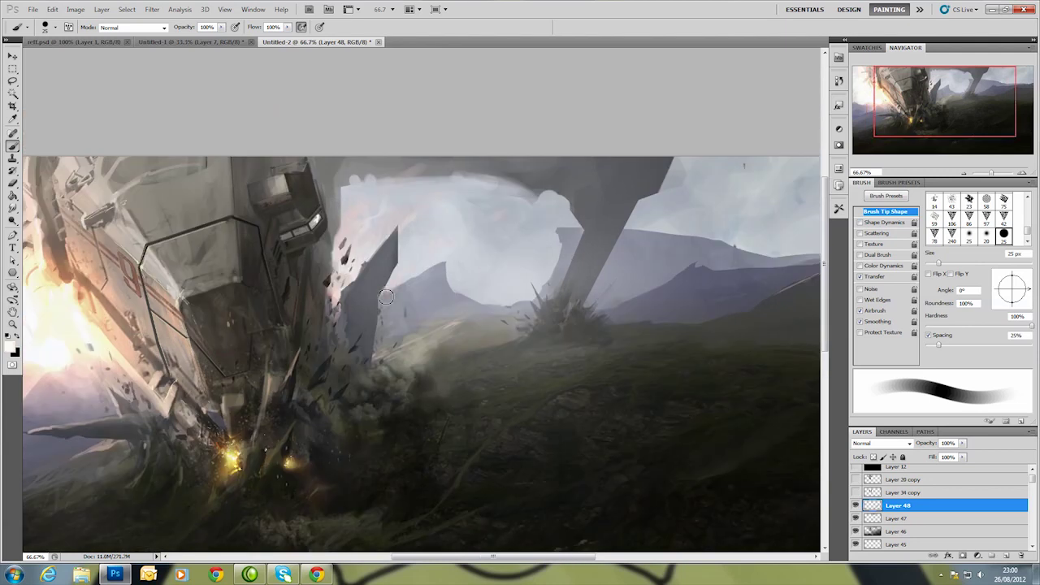
drag(530, 219, 444, 339)
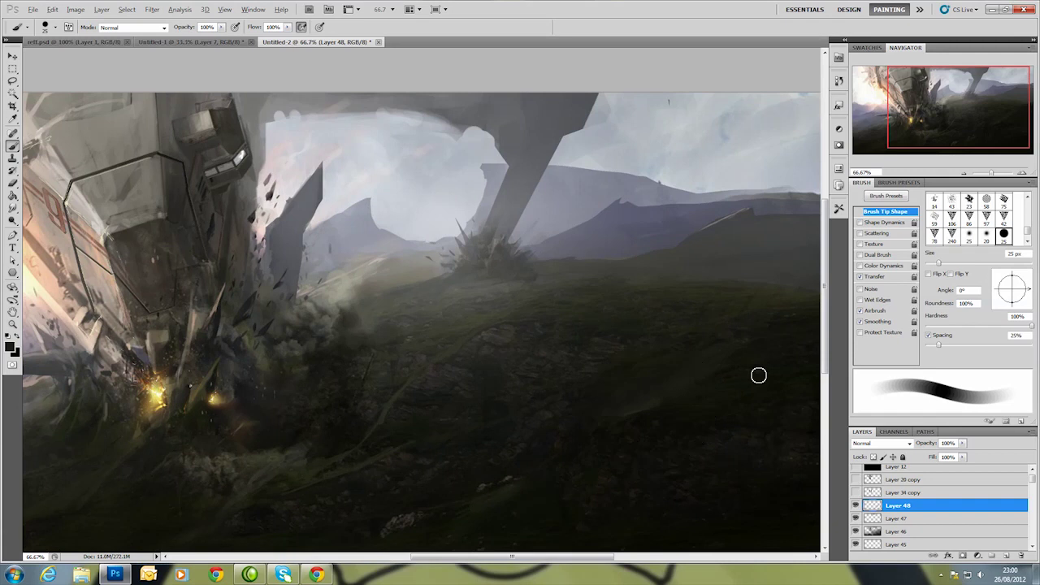
drag(757, 374, 508, 373)
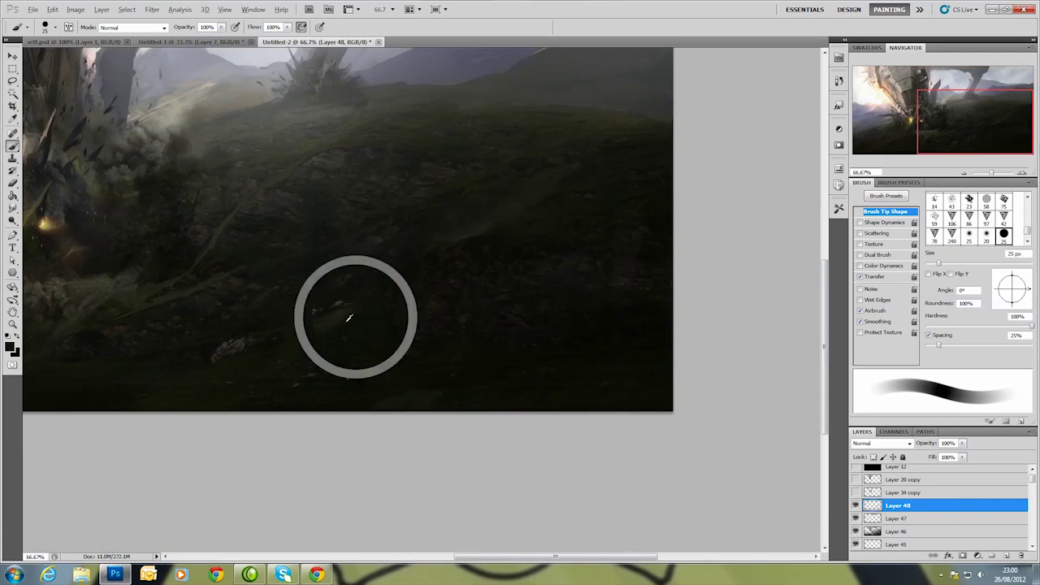
drag(271, 376, 486, 325)
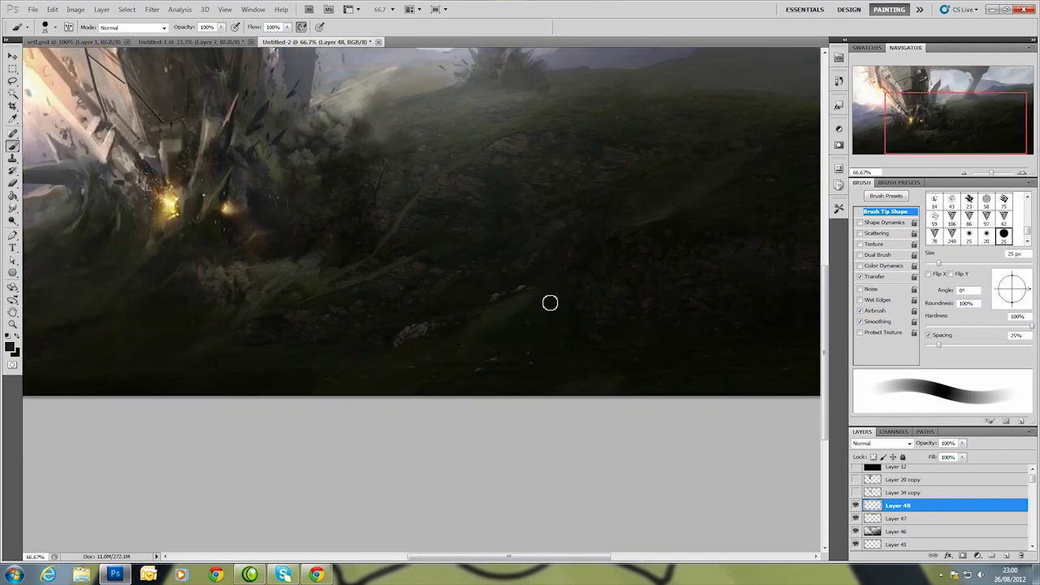
scroll(565, 351, left, 3)
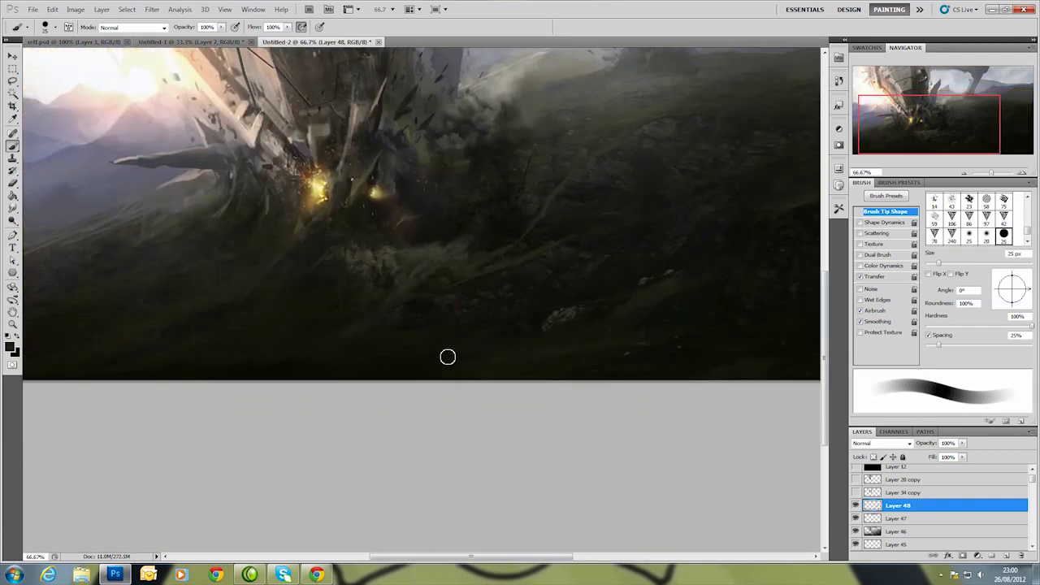
scroll(428, 343, left, 3)
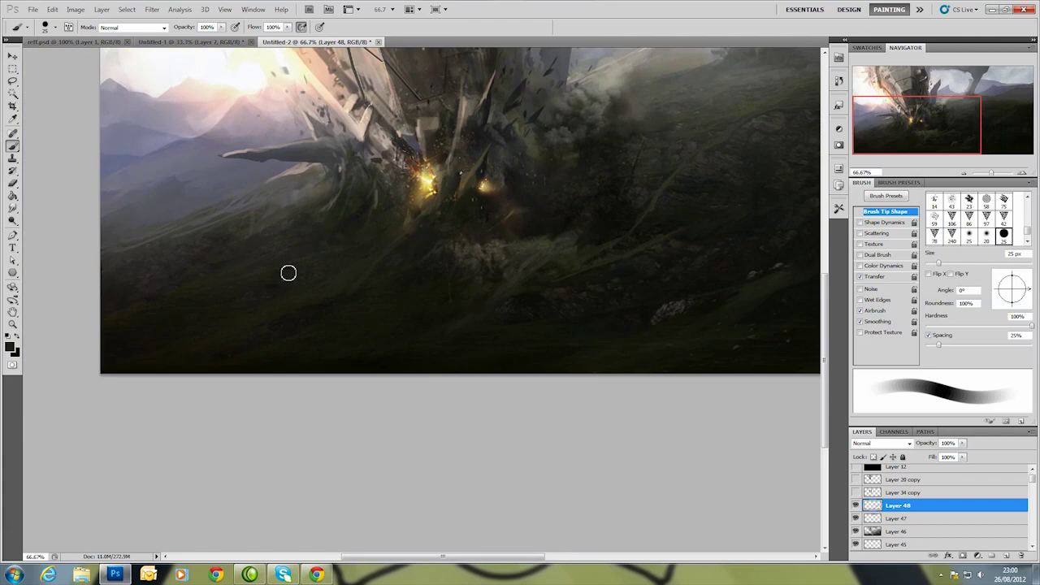
drag(1012, 276, 1006, 286)
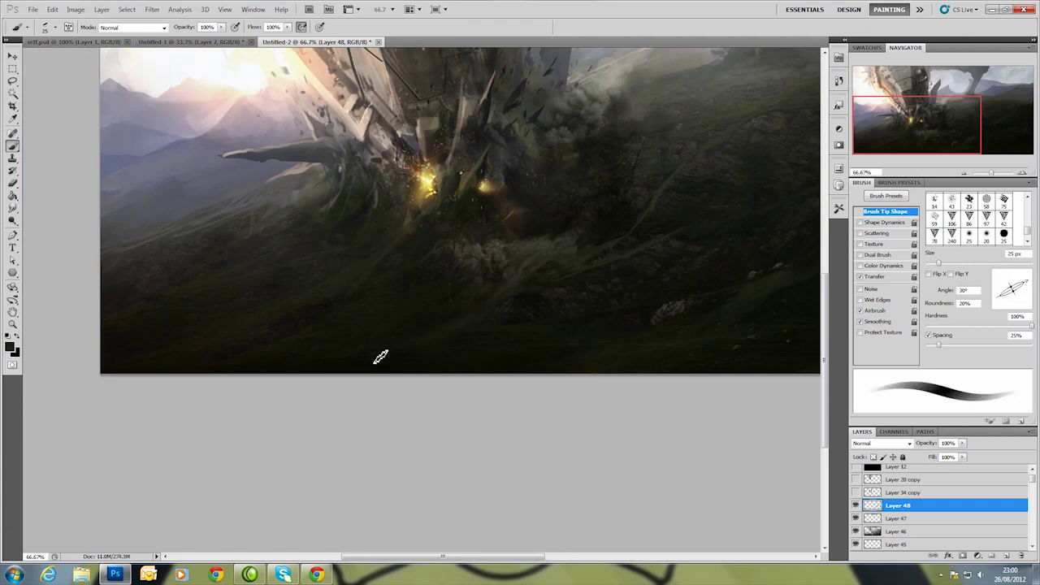
alt+click(476, 258)
right_click(573, 234)
text(9)
key(Return)
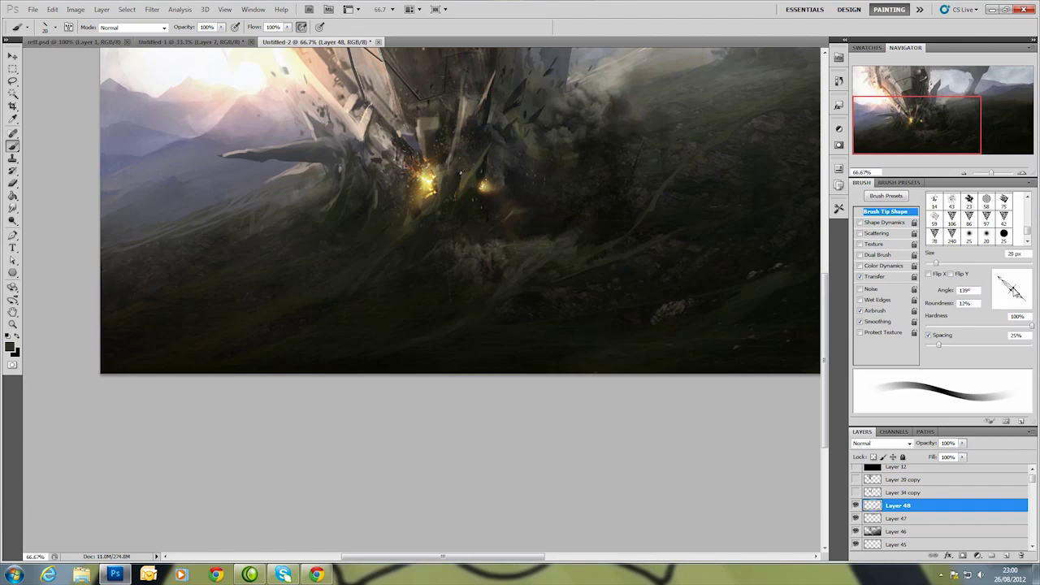
right_click(325, 183)
key(Return)
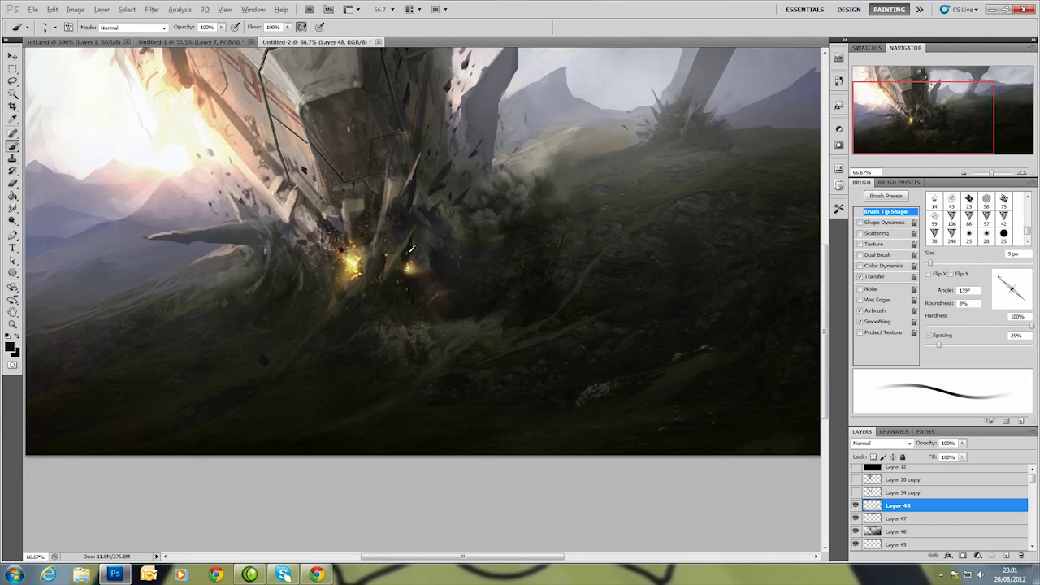
Thicken the grass tuft at the pillar's base, repaint the dark debris shards, and add a new layer.
mouse_move(295, 286)
mouse_down()
mouse_move(291, 317)
mouse_move(413, 199)
mouse_up()
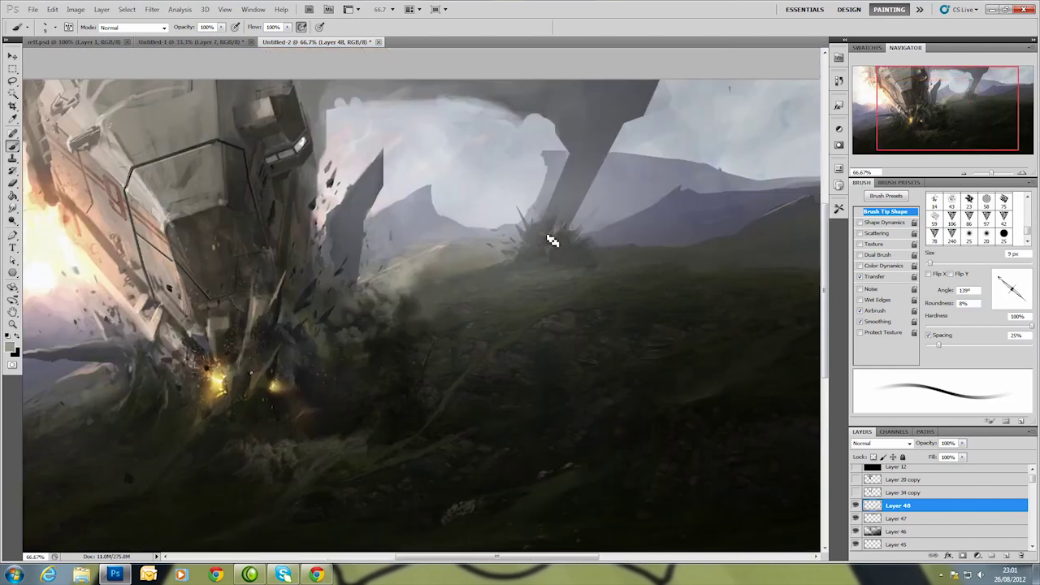
drag(552, 240, 557, 225)
drag(328, 234, 349, 232)
scroll(350, 232, down, 3)
scroll(350, 231, left, 3)
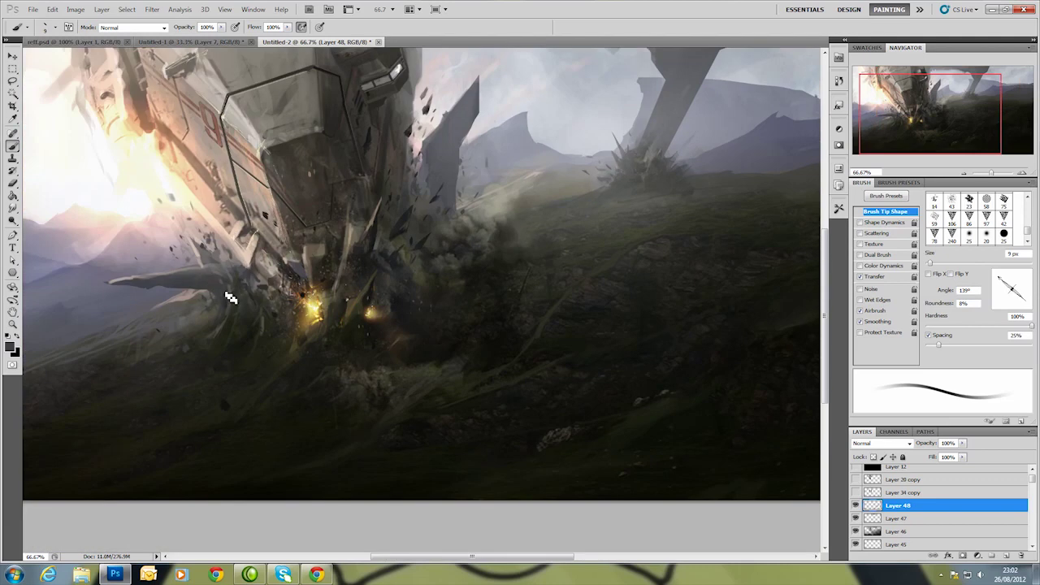
scroll(232, 292, left, 2)
scroll(402, 294, down, 2)
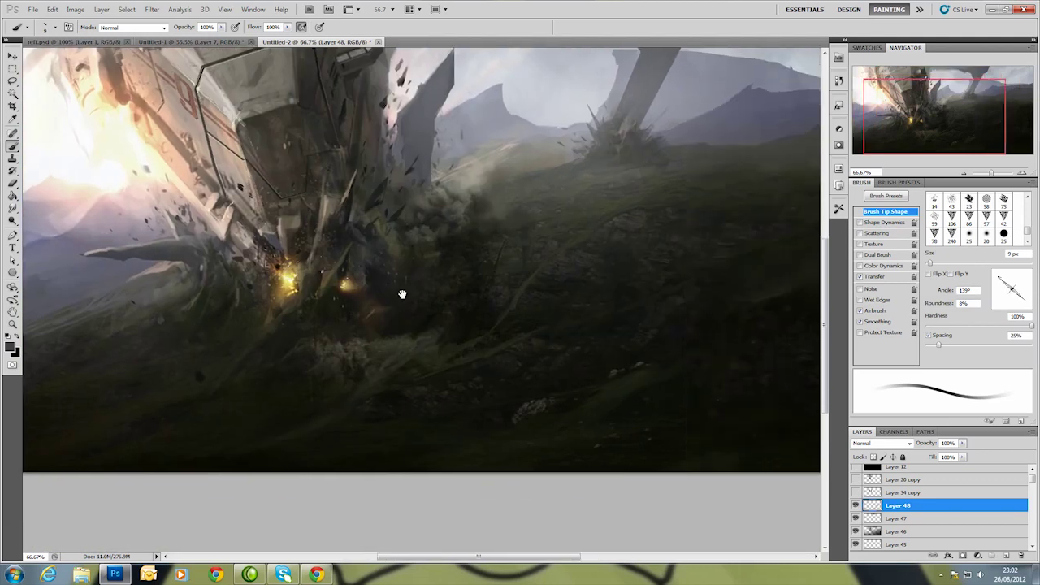
drag(402, 295, 239, 240)
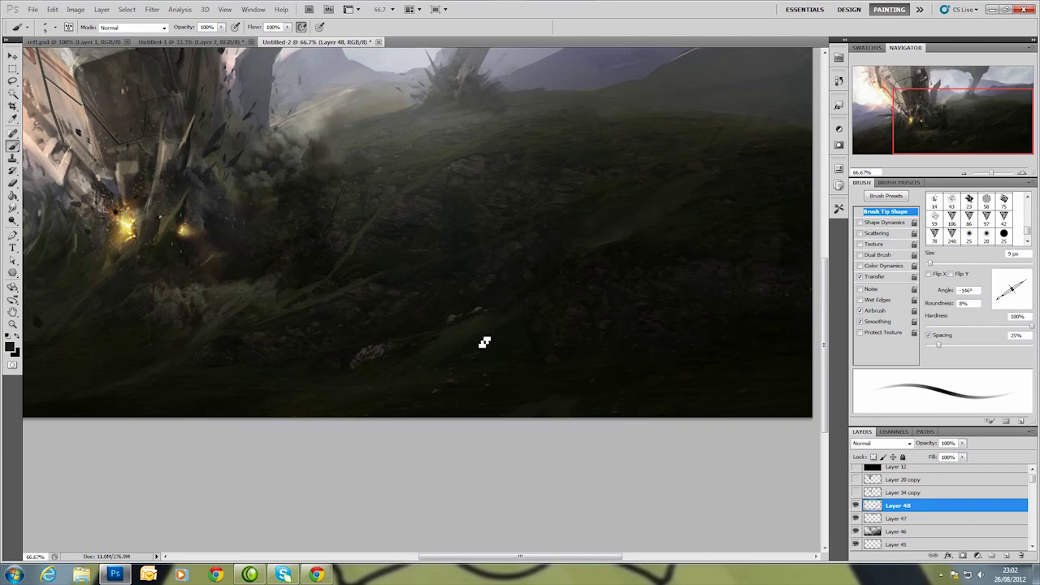
drag(674, 236, 481, 281)
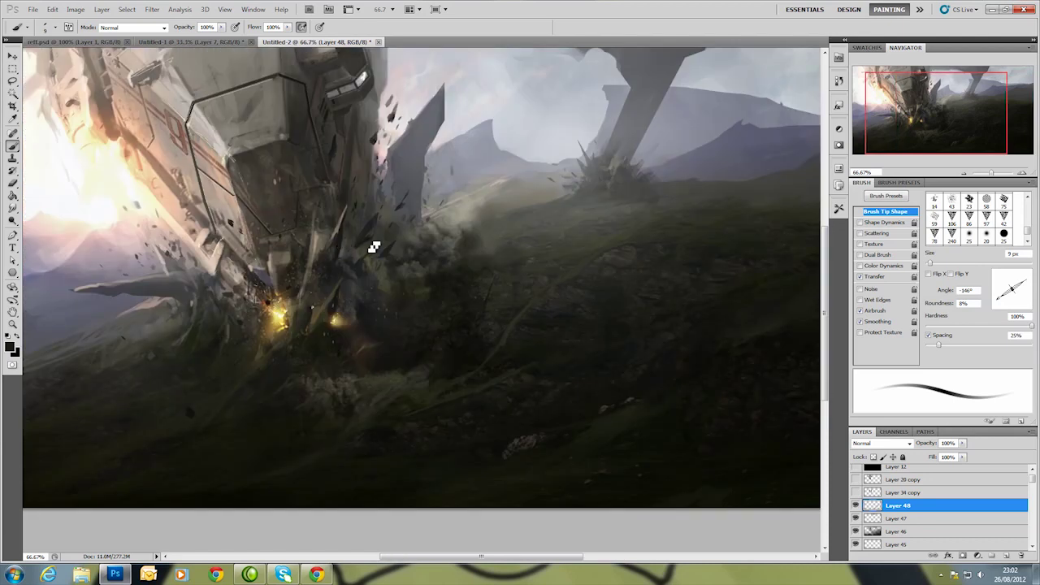
click(372, 242)
click(336, 299)
click(1006, 555)
Shrink the brush to 1 px, swap foreground and background colours, and pan to the painting's left edge.
key(bracketleft)
key(bracketleft)
key(bracketleft)
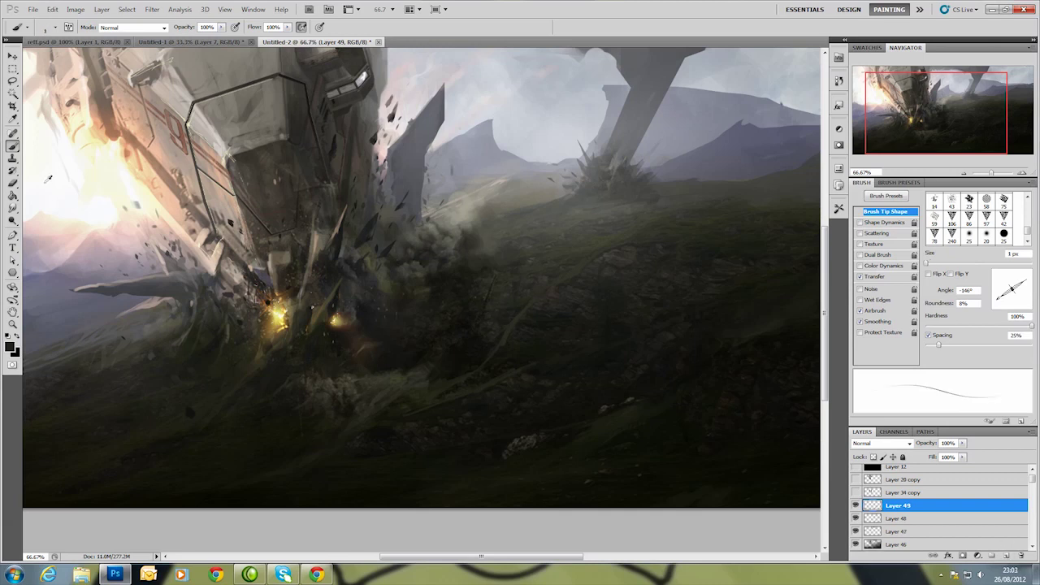
key(x)
drag(231, 167, 308, 171)
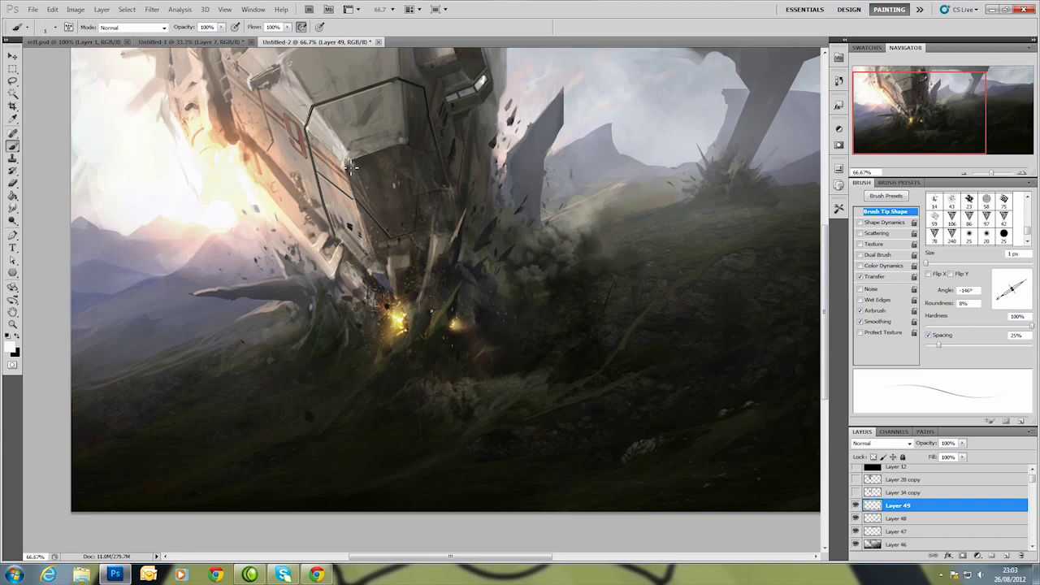
right_click(290, 92)
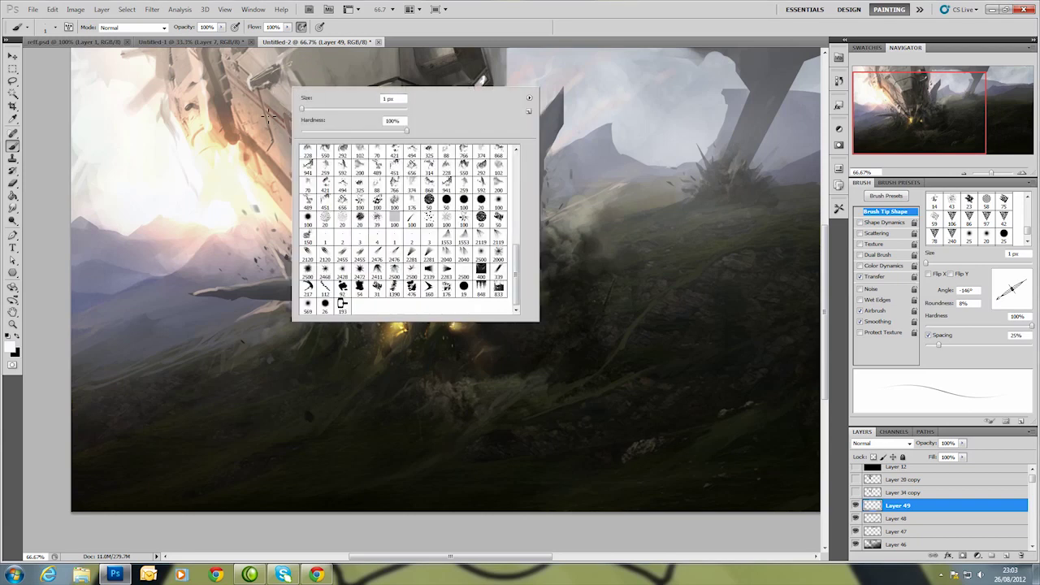
key(Escape)
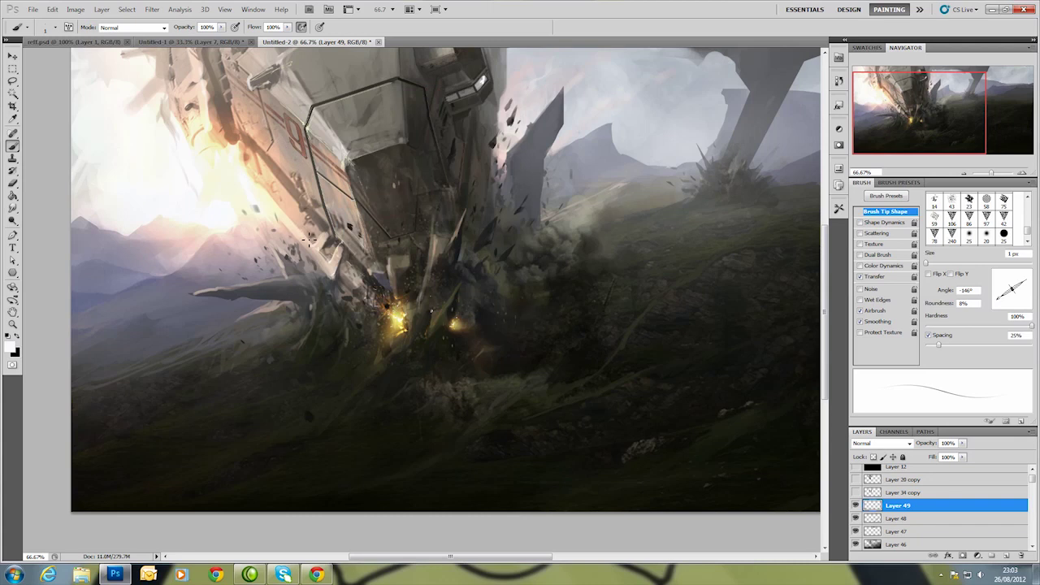
drag(375, 316, 355, 274)
Sample the olive ground and bright fire colours, then add Layer 50 with a 42 px brush.
alt+click(414, 229)
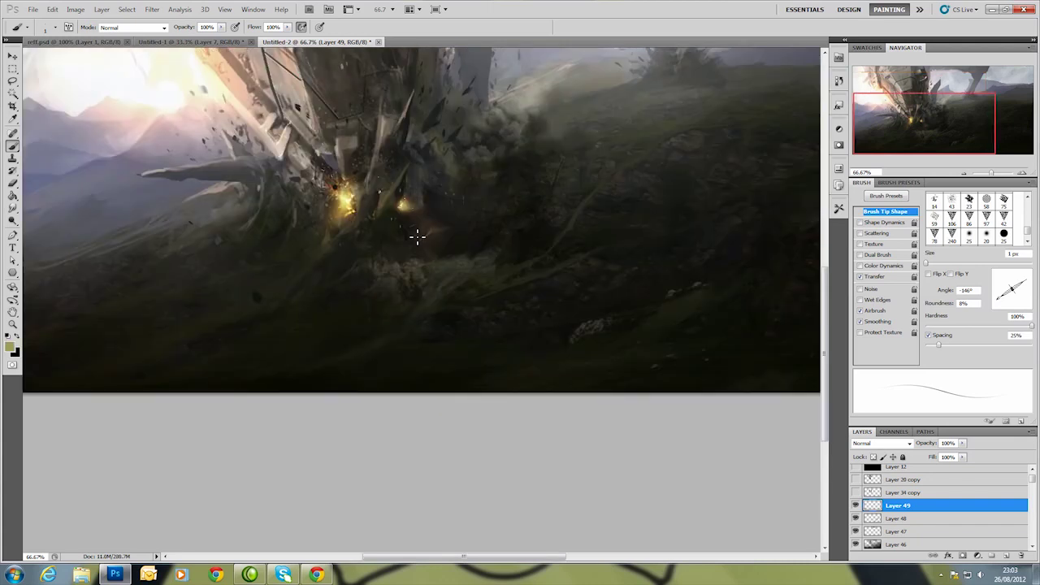
alt+click(350, 198)
drag(342, 195, 344, 275)
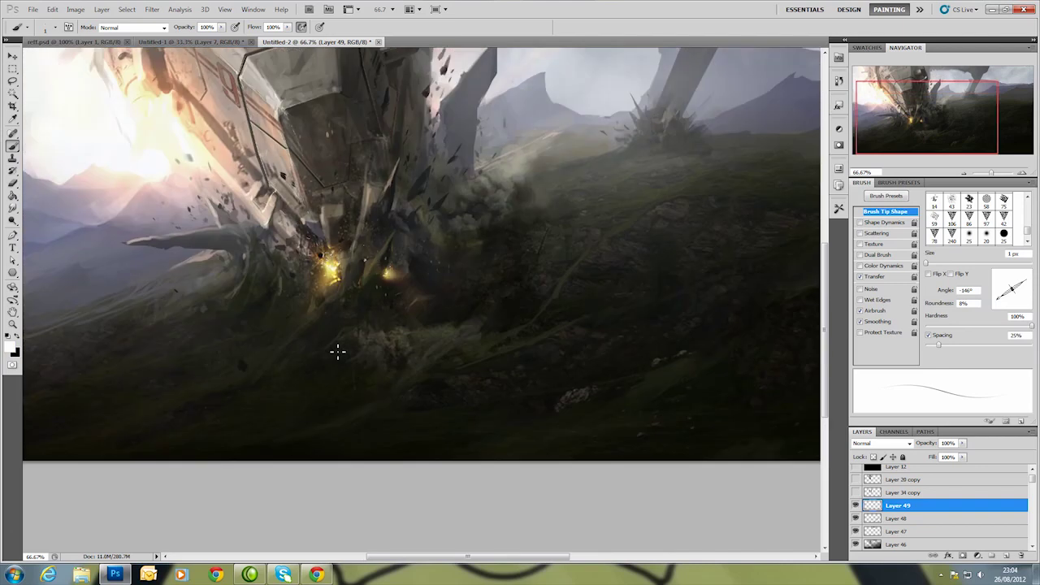
click(1006, 557)
right_click(466, 281)
click(483, 310)
Set the foreground to a warm near-black in the Color Picker for the debris fragment.
key(Return)
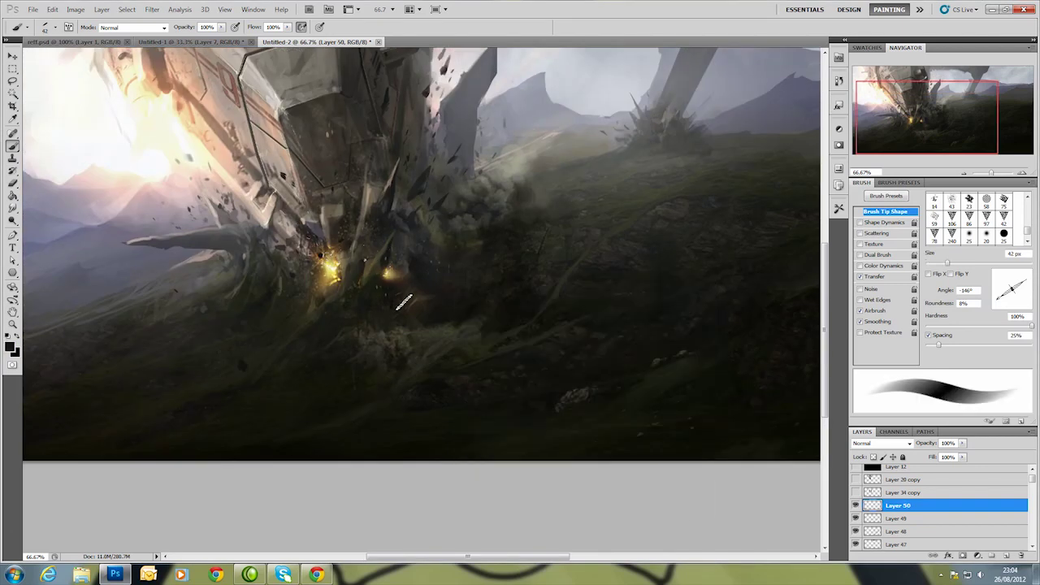
click(12, 348)
click(463, 452)
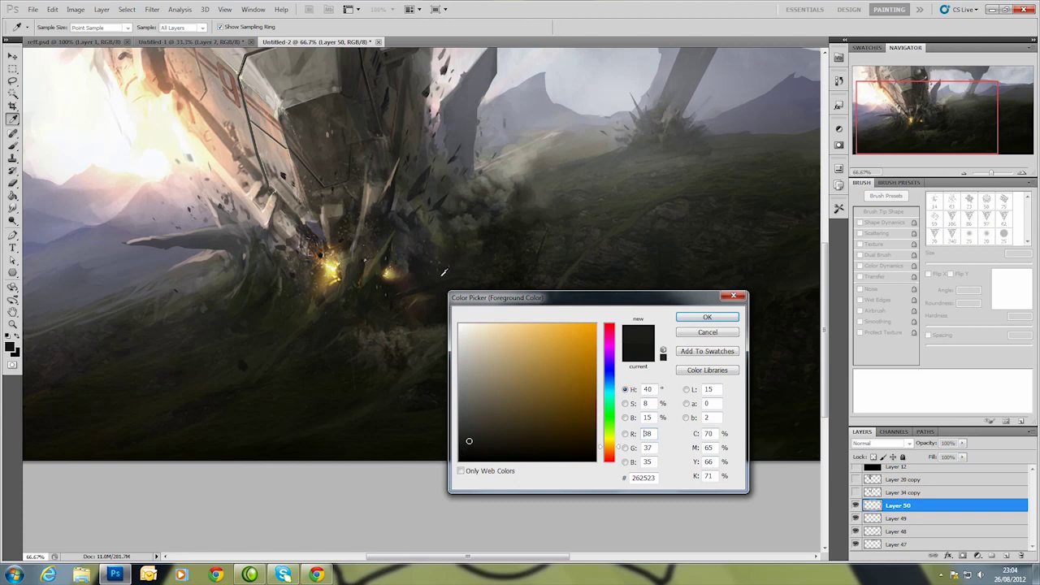
click(703, 317)
key(b)
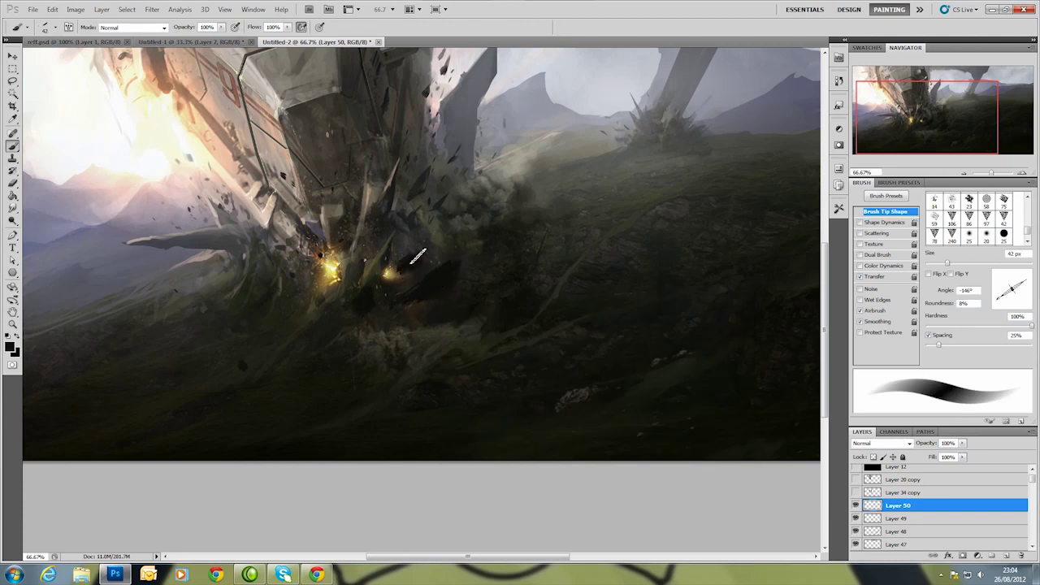
right_click(418, 252)
key(Escape)
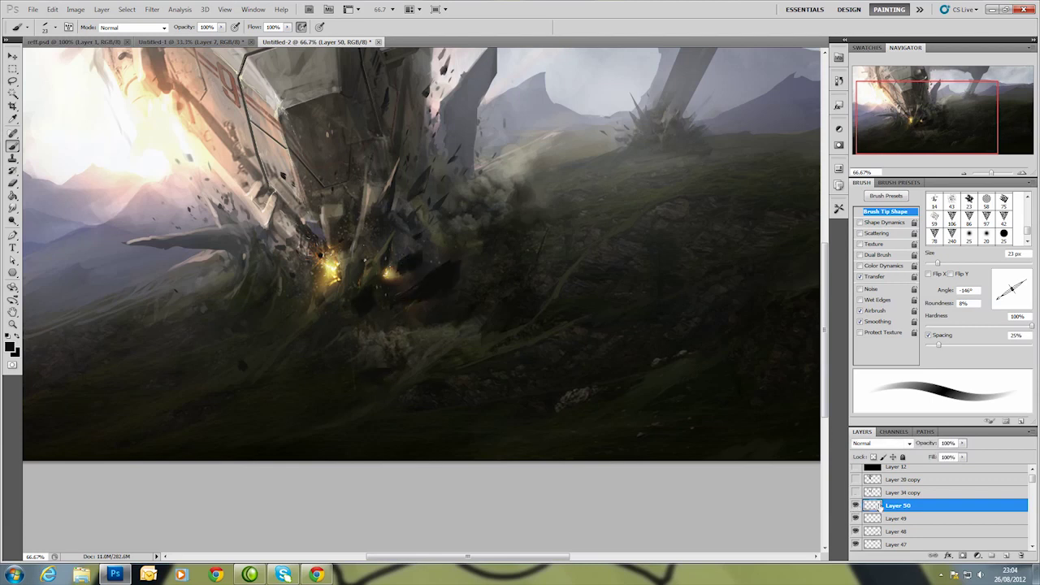
Scale the dark stroke down to about a tenth and fade Layer 50 to 69% opacity.
key(ctrl+t)
drag(467, 388, 335, 215)
key(Return)
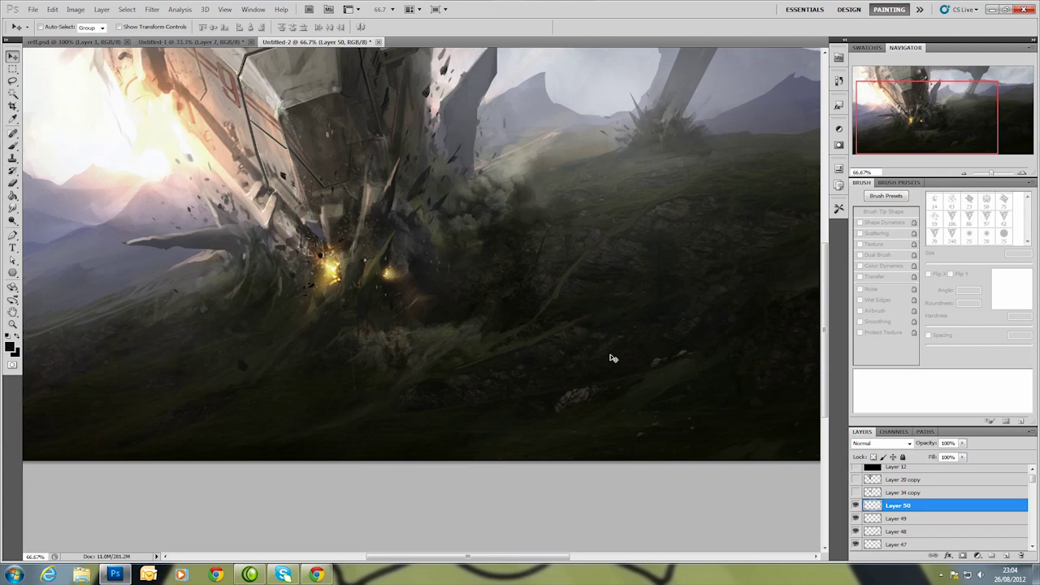
drag(962, 443, 962, 457)
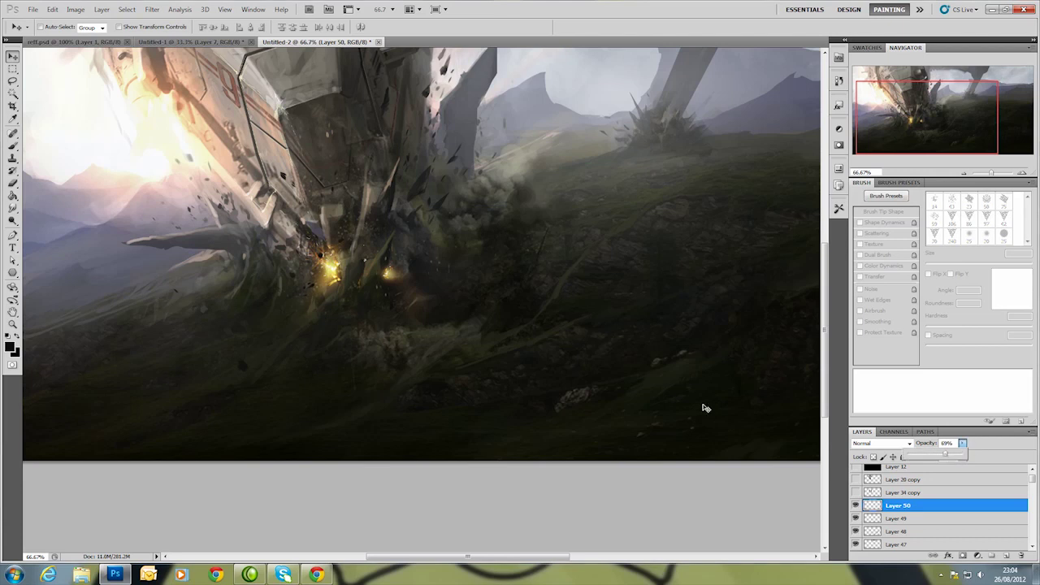
Sample a pale yellow from the fire glow and shrink the brush to 4 px.
key(b)
alt+click(341, 281)
right_click(336, 277)
key(Escape)
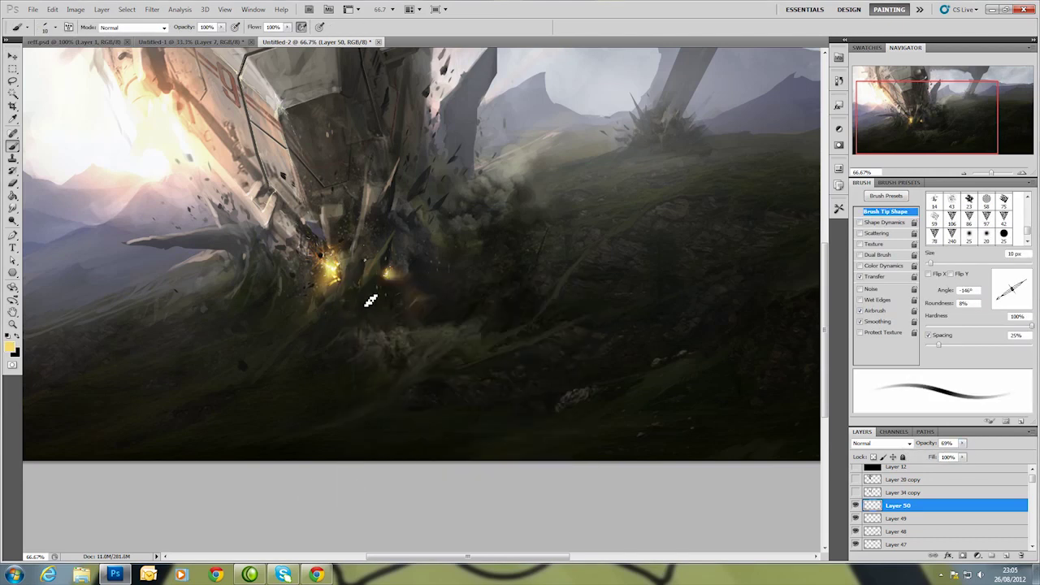
key(bracketleft)
key(bracketleft)
key(bracketleft)
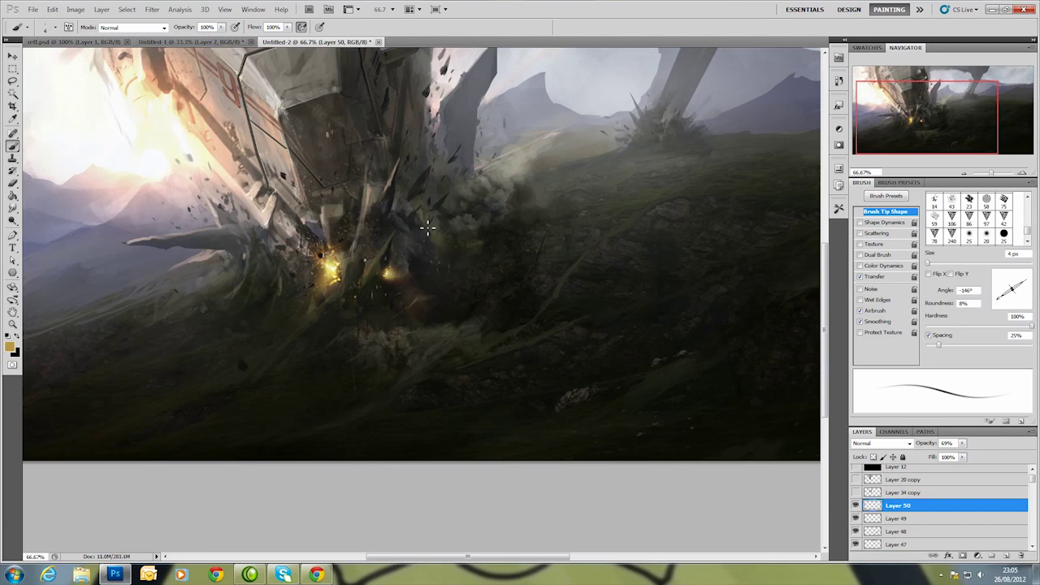
drag(620, 257, 574, 327)
Zoom out to the whole painting, reset the colour to black, and set a 44 px brush.
key(z)
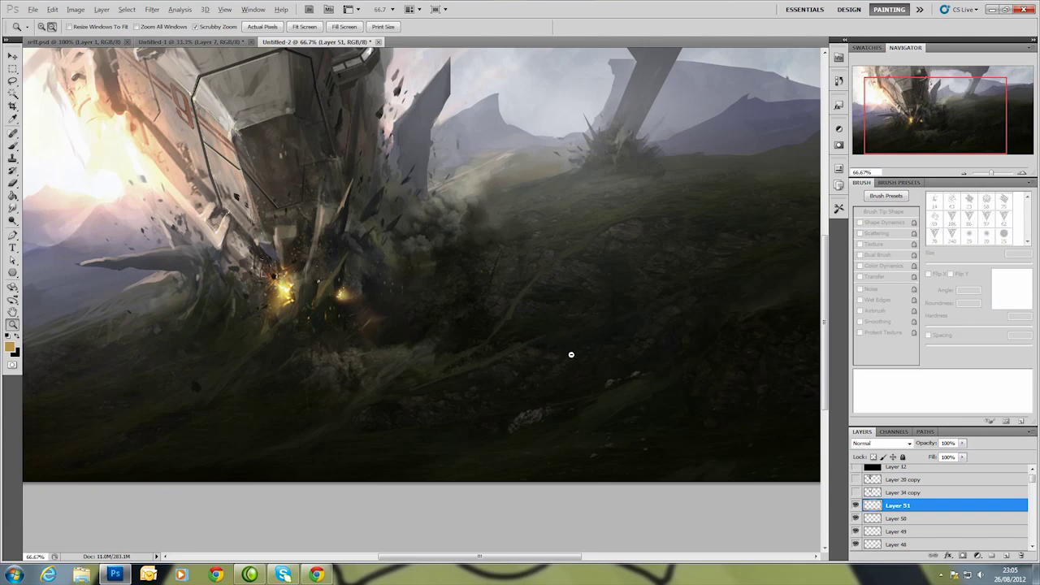
alt+click(568, 352)
click(19, 338)
key(b)
right_click(398, 341)
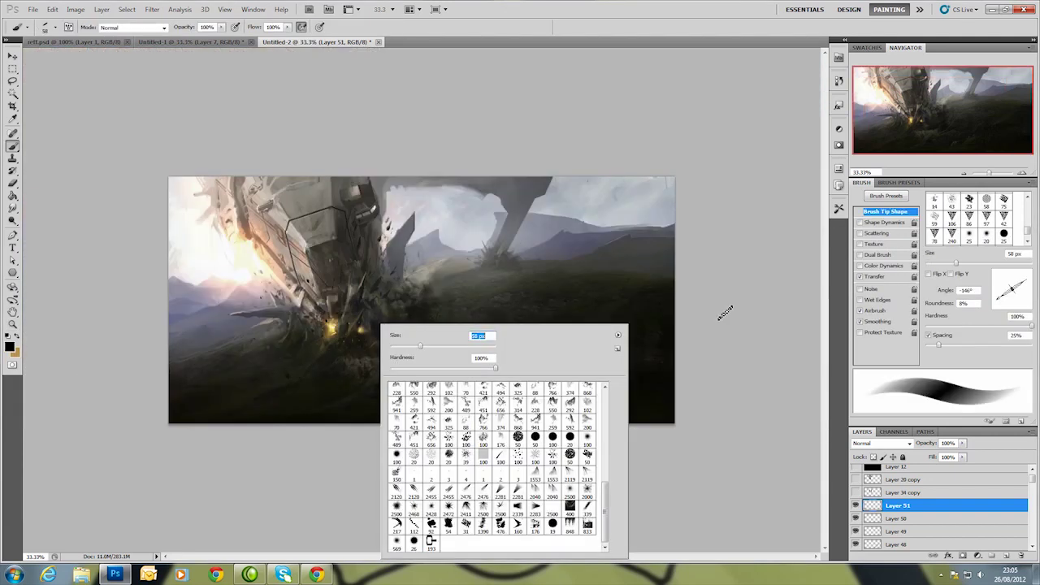
drag(420, 346, 439, 347)
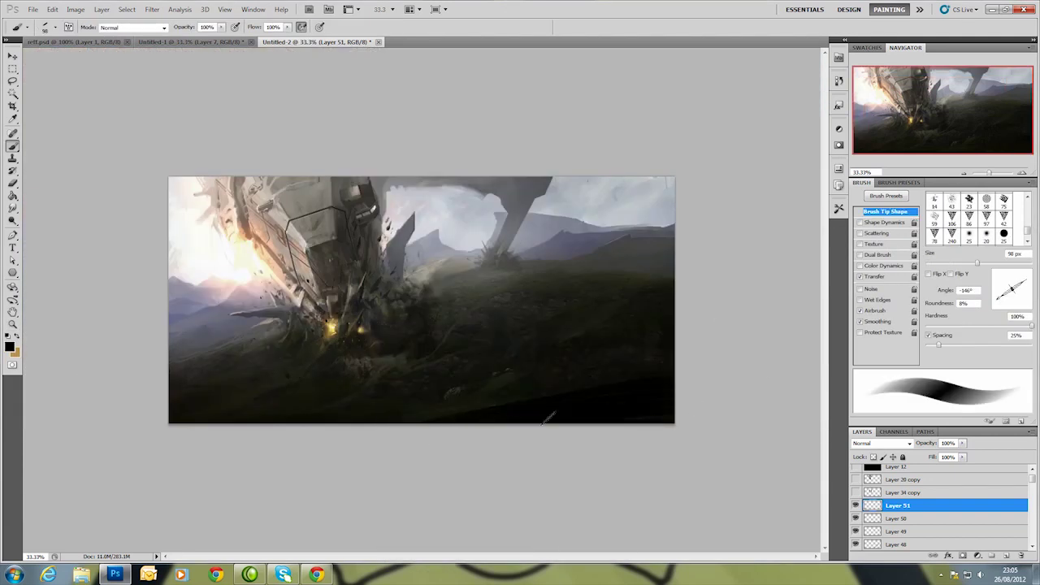
right_click(585, 341)
click(601, 346)
Paint dark spire silhouettes and darkened ground on the right side, then delete that layer.
drag(585, 382, 600, 244)
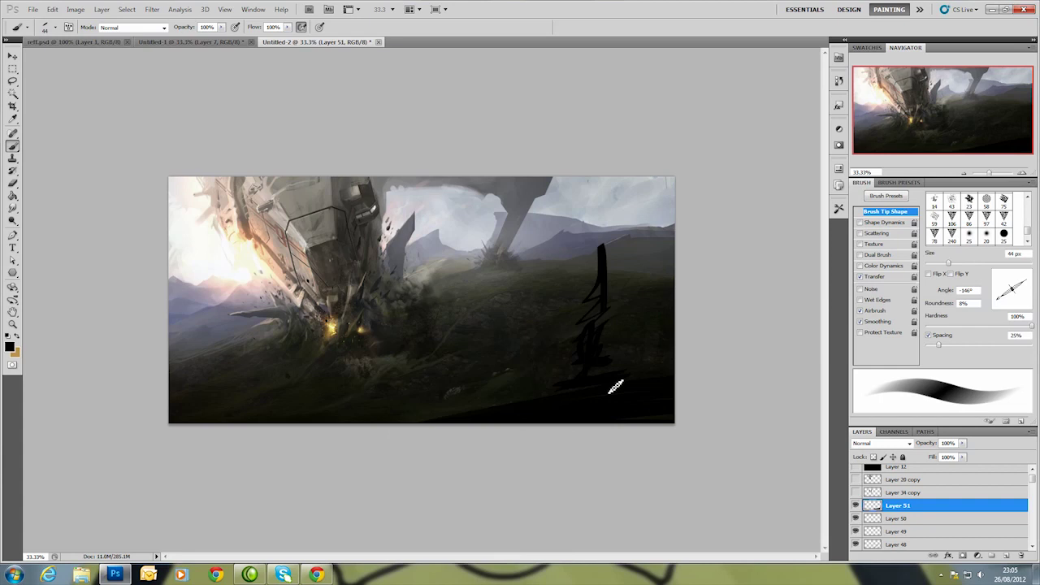
mouse_move(536, 329)
mouse_down()
mouse_move(538, 366)
mouse_move(545, 290)
mouse_move(508, 394)
mouse_up()
right_click(587, 350)
key(Return)
mouse_move(585, 348)
mouse_down()
mouse_move(624, 357)
mouse_move(642, 350)
mouse_up()
drag(625, 247, 573, 365)
drag(496, 357, 447, 422)
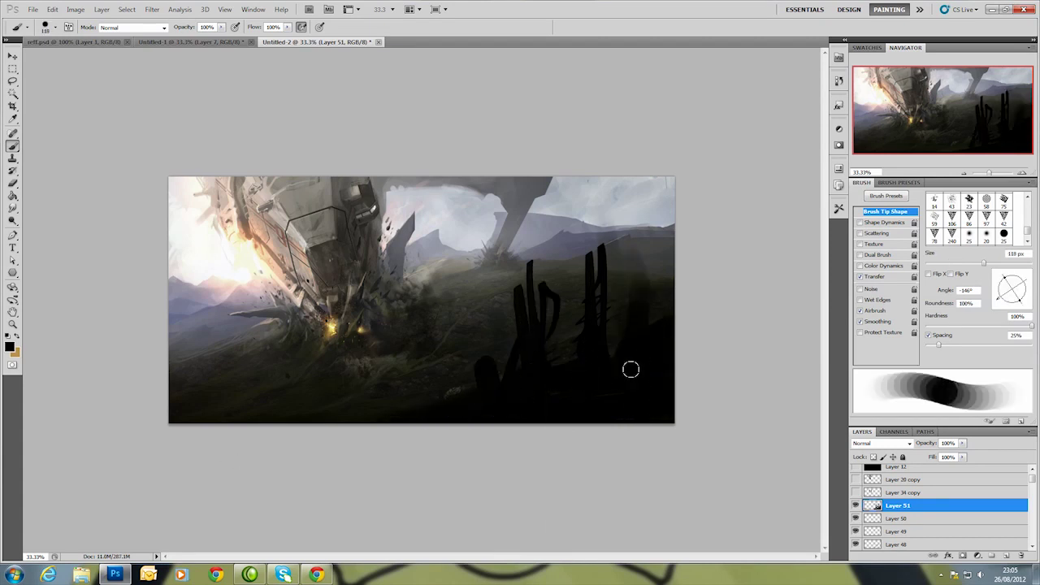
mouse_move(573, 362)
mouse_down()
mouse_move(522, 306)
mouse_move(512, 236)
mouse_up()
drag(581, 244, 617, 349)
drag(659, 301, 662, 321)
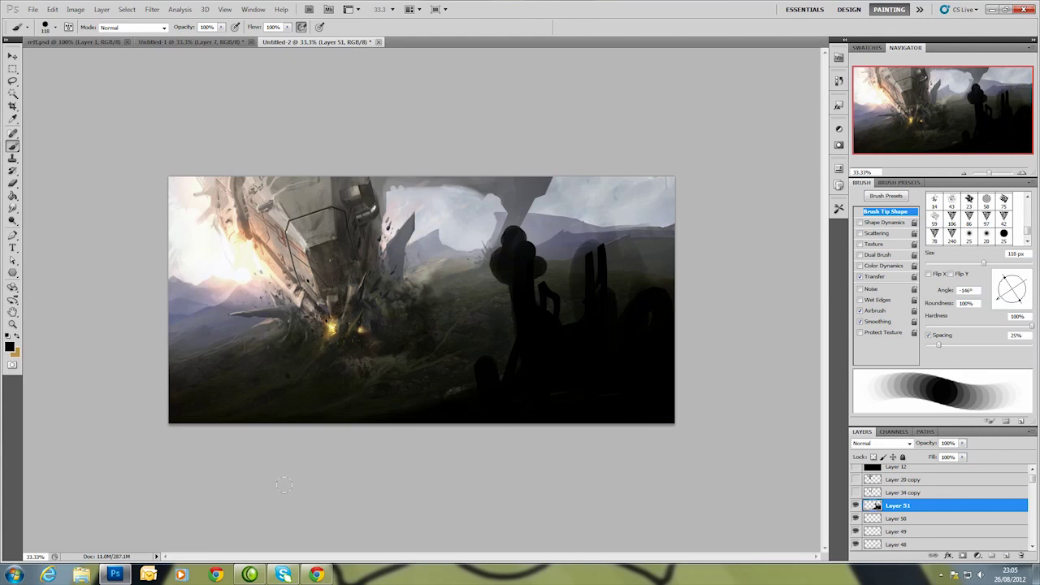
key(Delete)
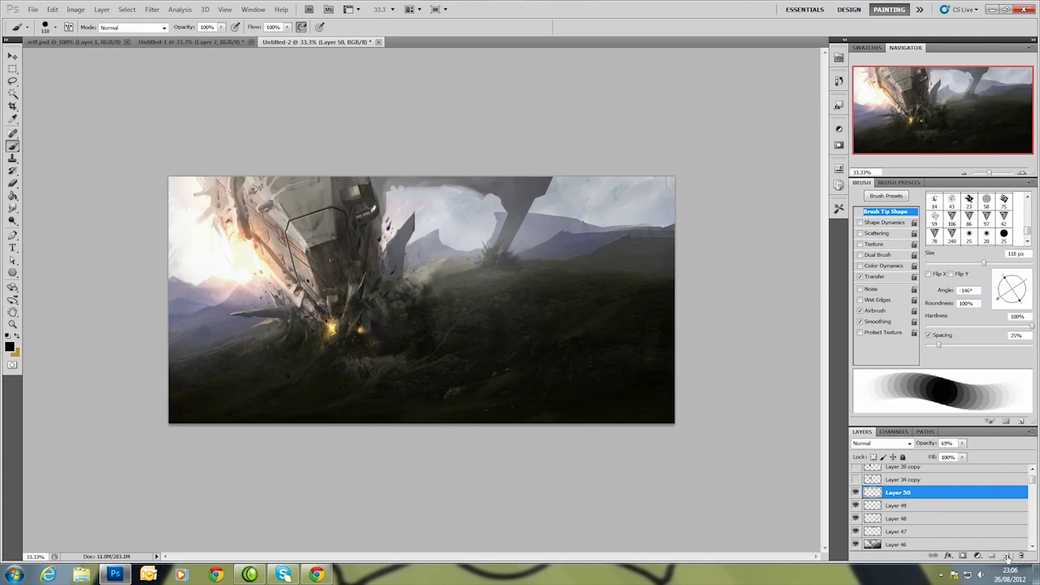
Add a new layer above Layer 50 and set the foreground to near-black.
click(1008, 558)
drag(471, 410, 597, 357)
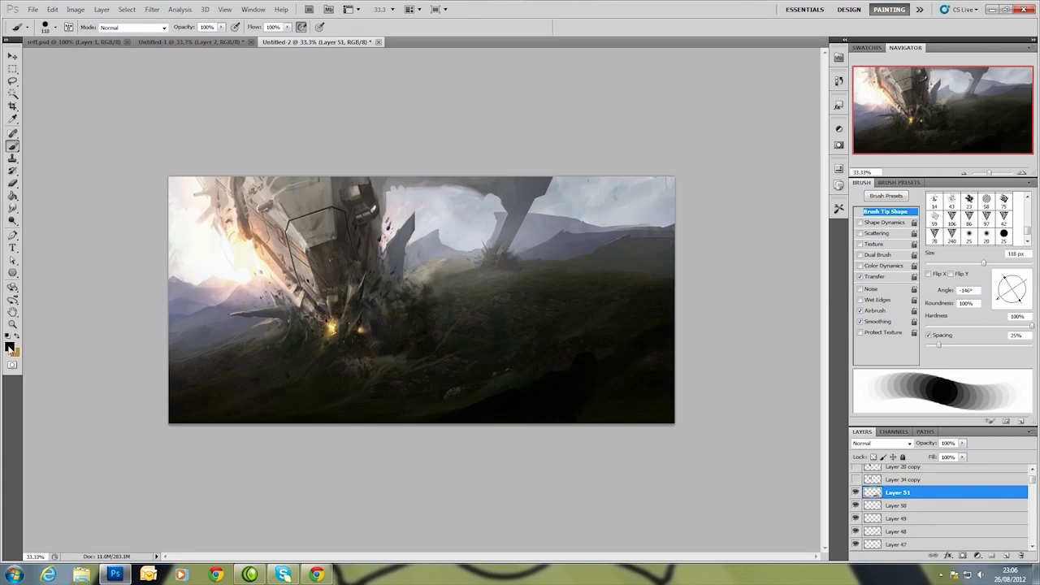
click(9, 347)
drag(451, 462, 442, 450)
click(691, 316)
Set a 37 px brush, then delete the new layer and undo the deletion.
right_click(569, 357)
double_click(618, 342)
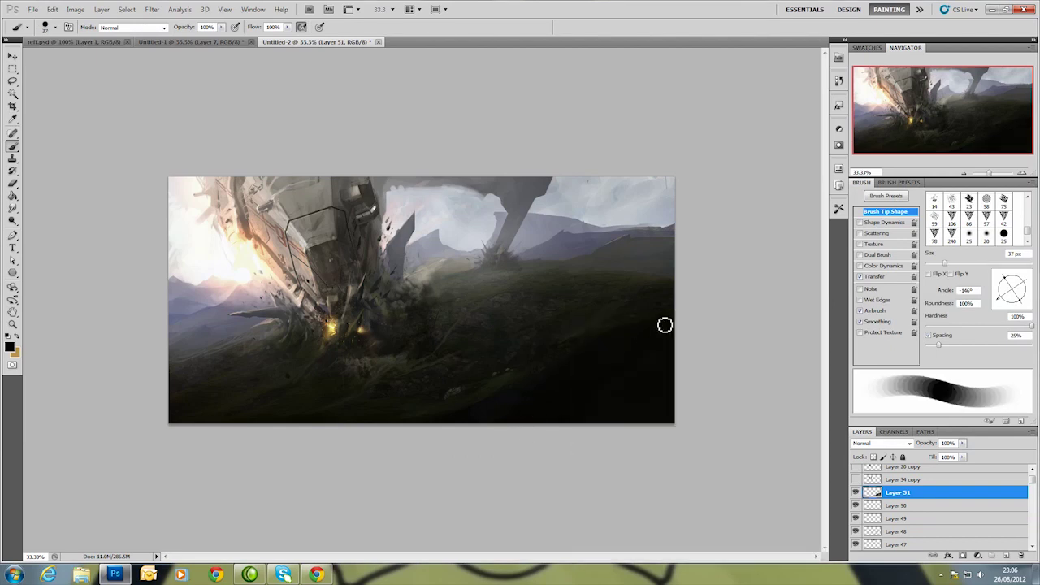
click(962, 444)
drag(899, 493, 1021, 557)
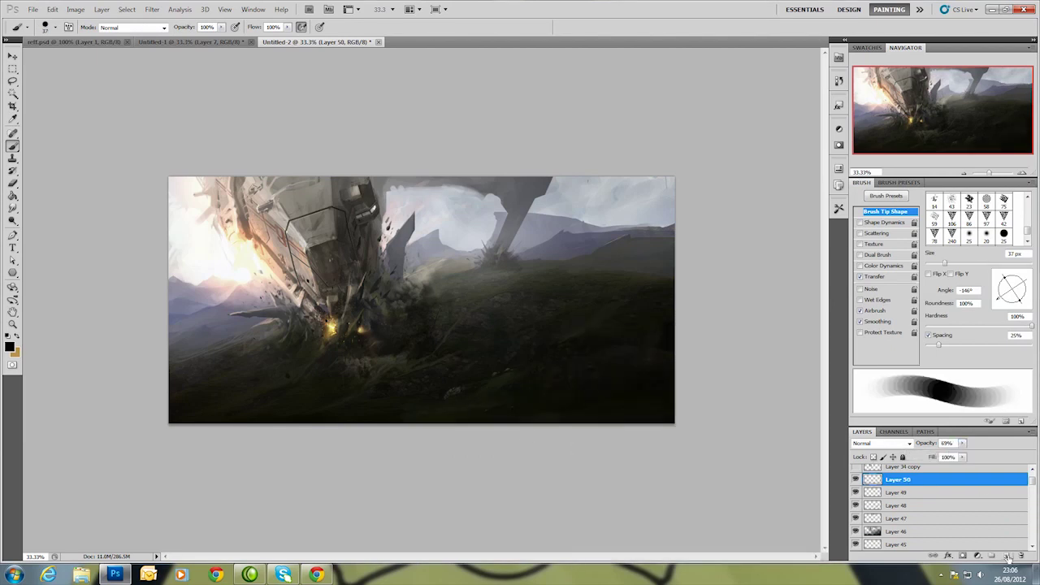
key(ctrl+z)
Resize the brush to 7 px, then to 48 px.
right_click(597, 338)
key(Return)
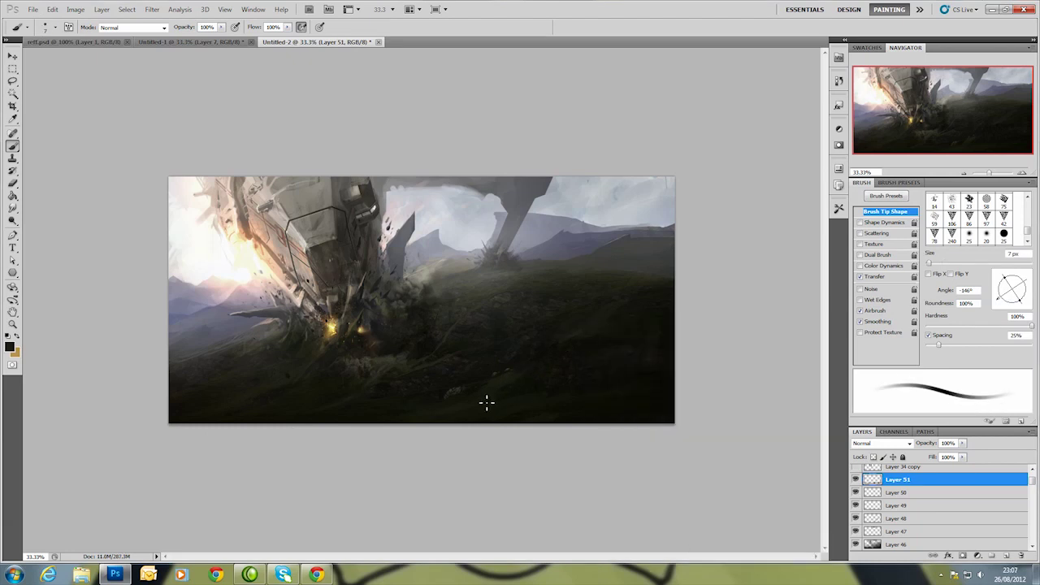
right_click(556, 409)
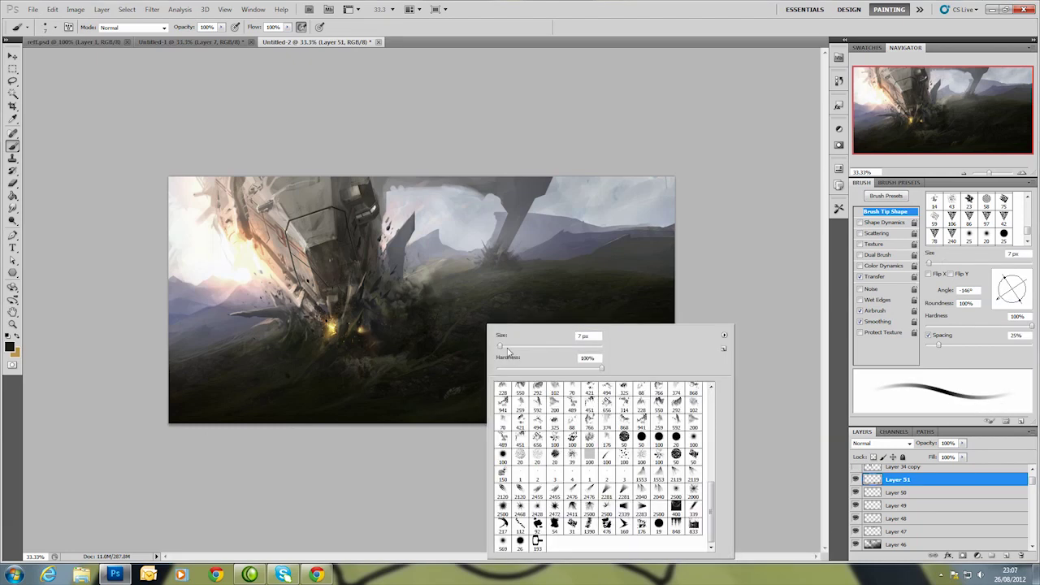
drag(498, 352, 510, 352)
key(Return)
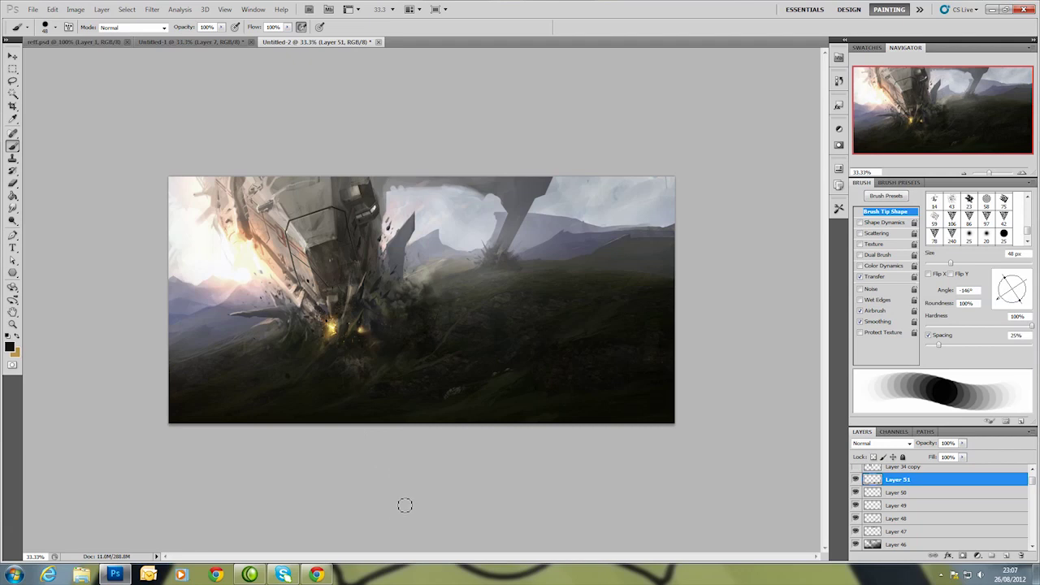
right_click(557, 415)
Use a 5 px brush with dark ground and brighter sampled colours for fine strokes, then add Layer 52.
text(5)
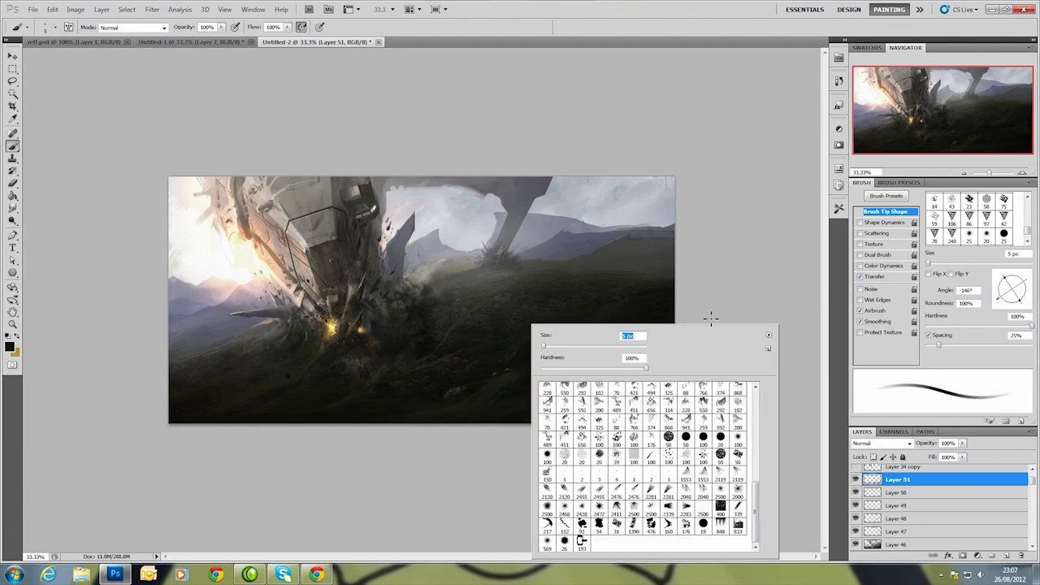
key(Return)
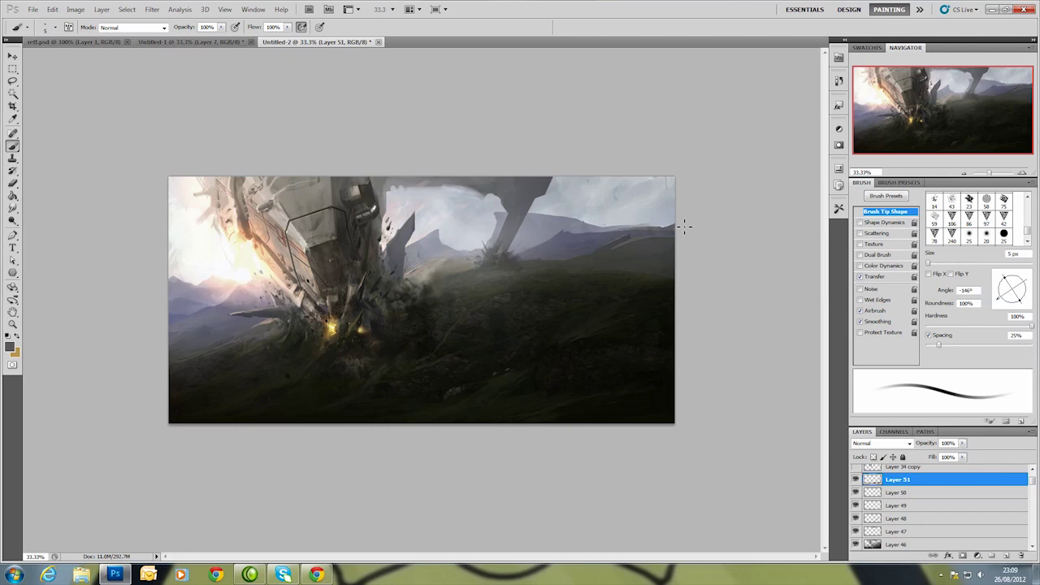
alt+click(286, 337)
alt+click(281, 340)
key(alt)
alt+click(265, 336)
alt+click(388, 194)
click(1006, 556)
right_click(517, 269)
With a 56 px brush, paint dark strokes down the pillar gap and light strokes along its top.
right_click(352, 189)
key(Return)
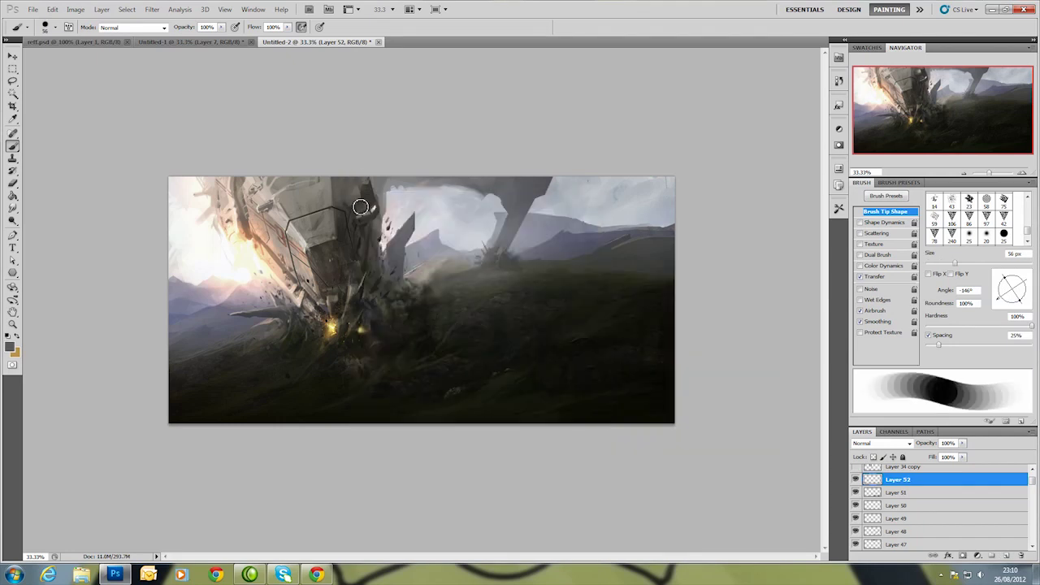
mouse_move(360, 206)
mouse_down()
mouse_move(377, 231)
mouse_move(382, 205)
mouse_move(364, 195)
mouse_move(385, 206)
mouse_move(379, 183)
mouse_move(378, 199)
mouse_up()
alt+click(357, 204)
alt+click(379, 220)
alt+click(365, 192)
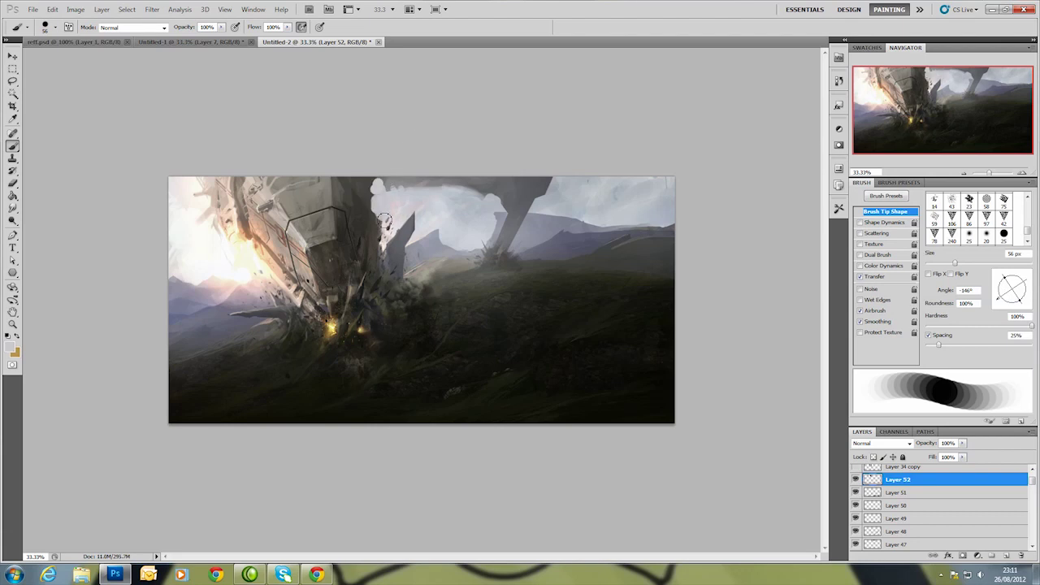
Resize the brush to 19 px then 53 px, sample black, and darken the ship hull's edge.
right_click(383, 219)
text(19)
key(Return)
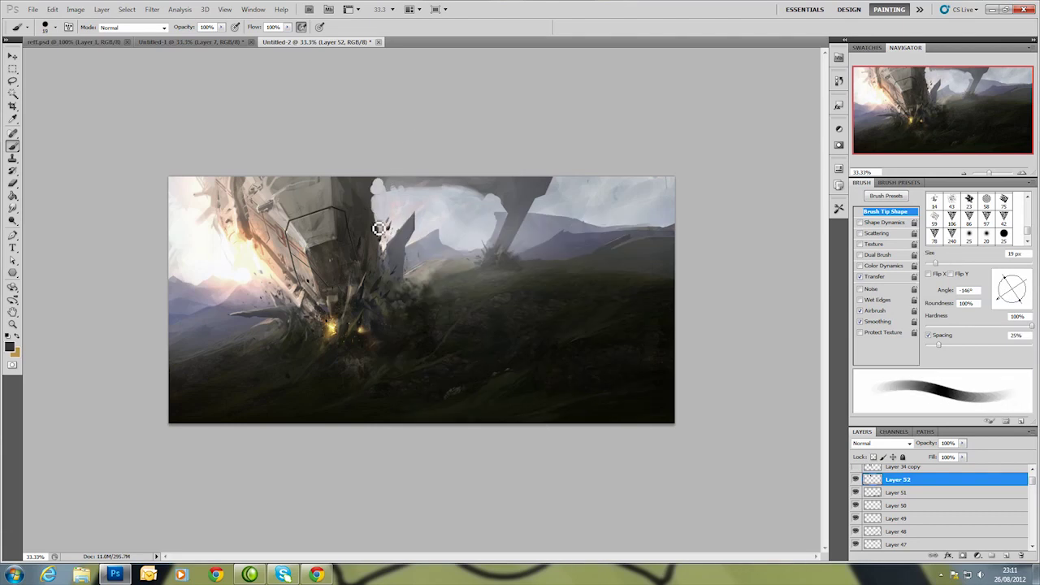
right_click(357, 195)
text(53)
key(Return)
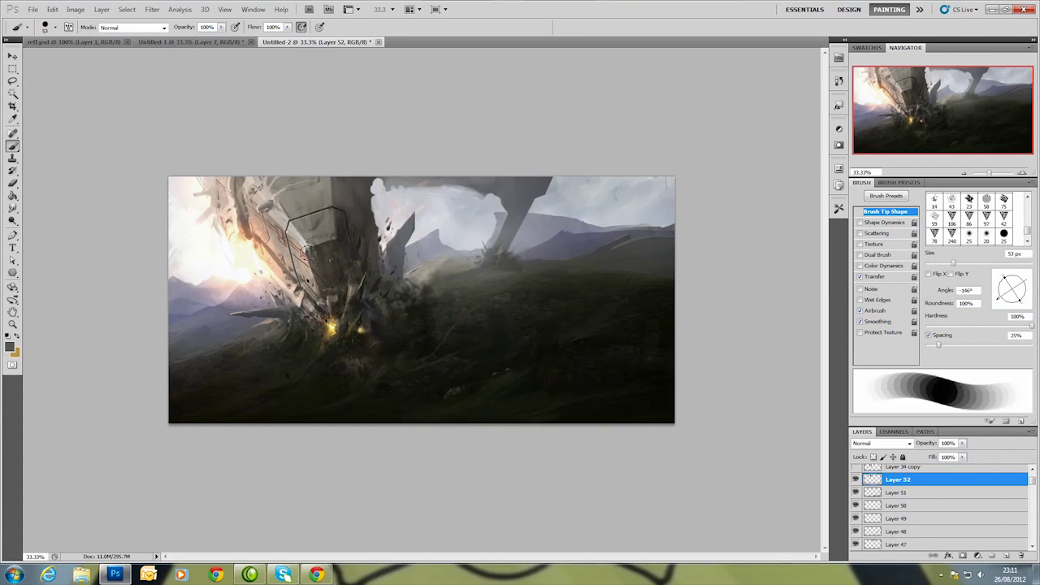
alt+click(381, 335)
drag(360, 217, 368, 241)
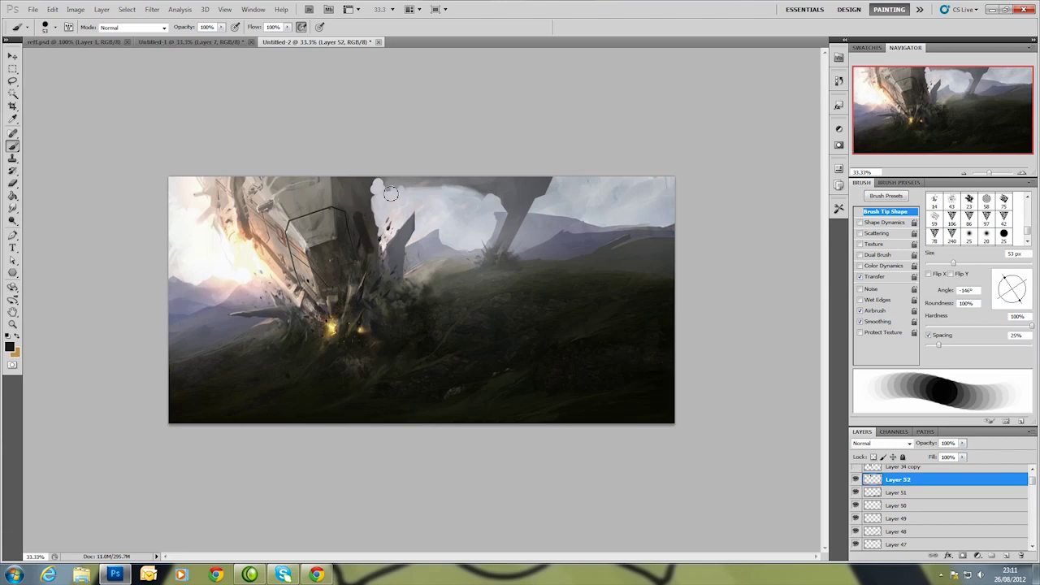
Pick a 22 px square brush, then erase the pale smoke puff above the hull and undo it.
right_click(390, 193)
double_click(386, 280)
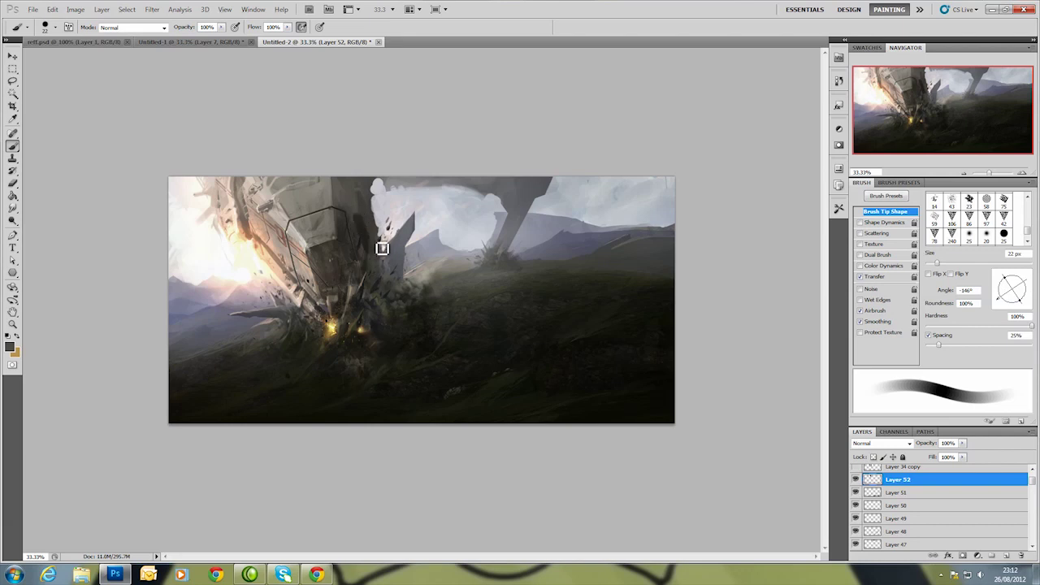
key(e)
drag(342, 180, 377, 191)
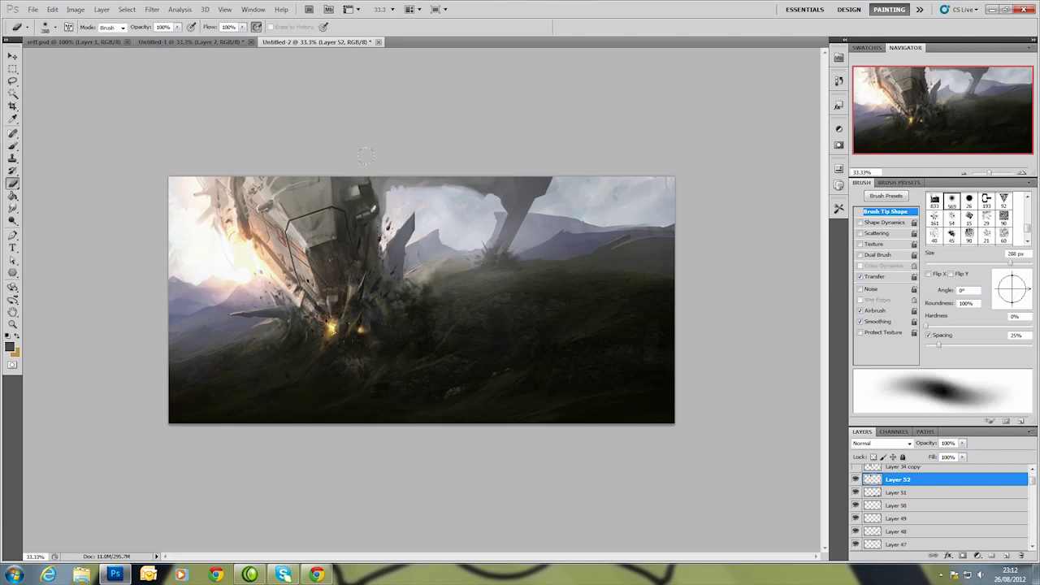
key(ctrl+z)
key(ctrl+z)
On a new layer, lasso a small upper-hull patch and repaint it grey inside the selection.
click(1006, 556)
key(l)
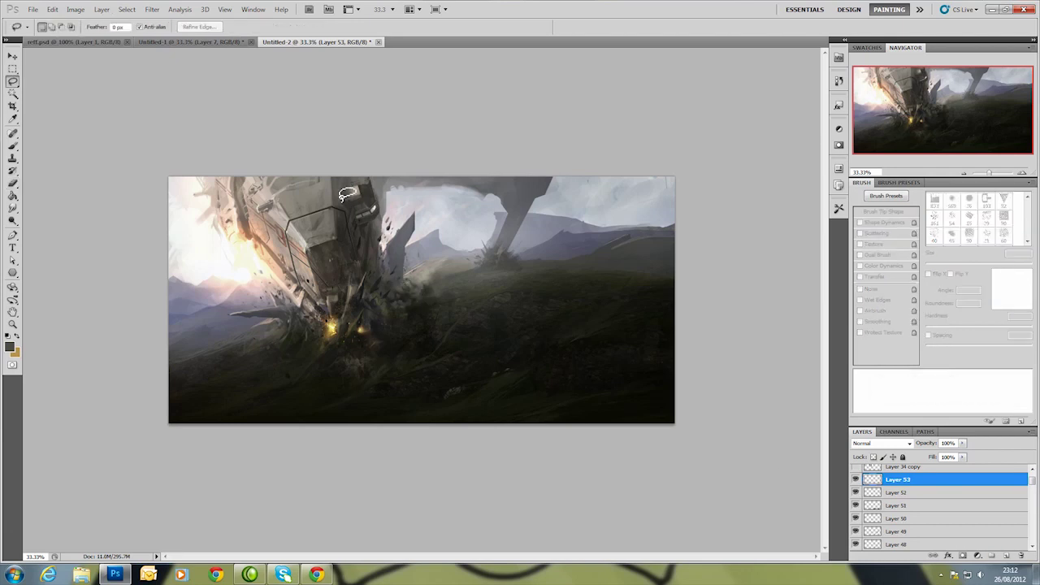
mouse_move(345, 195)
mouse_down()
mouse_move(365, 225)
mouse_move(355, 228)
mouse_move(349, 208)
mouse_up()
key(b)
right_click(367, 203)
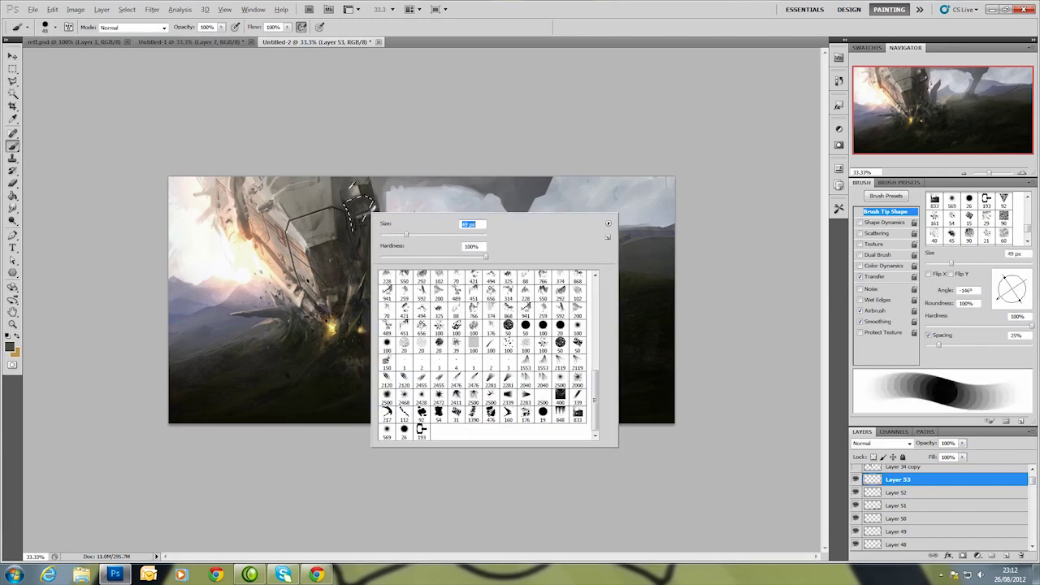
key(Return)
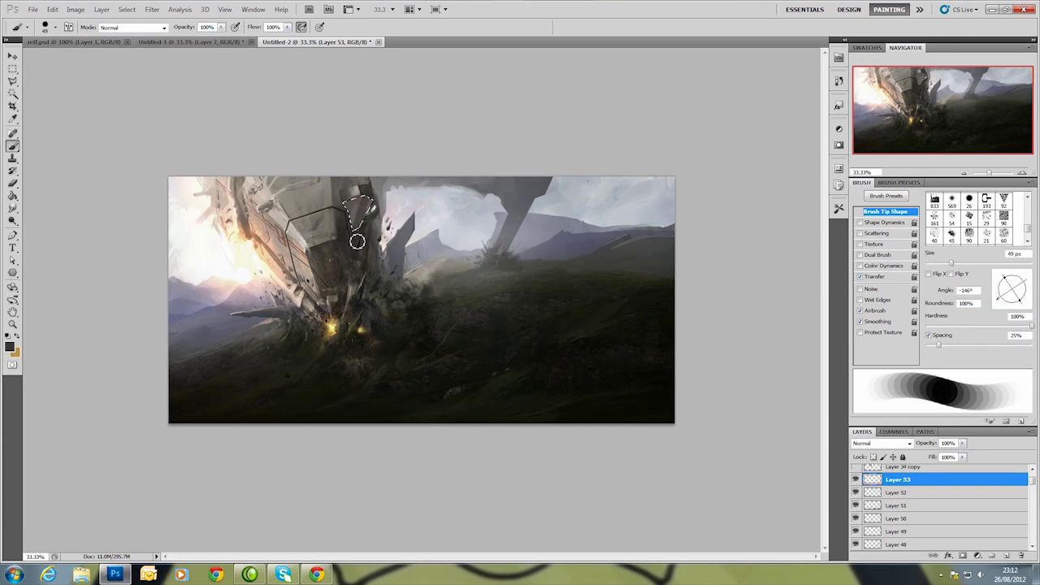
drag(355, 234, 362, 217)
Deselect the patch, sample light beige, light grey and near-black hull tones, ending with a 21 px brush.
alt+click(357, 191)
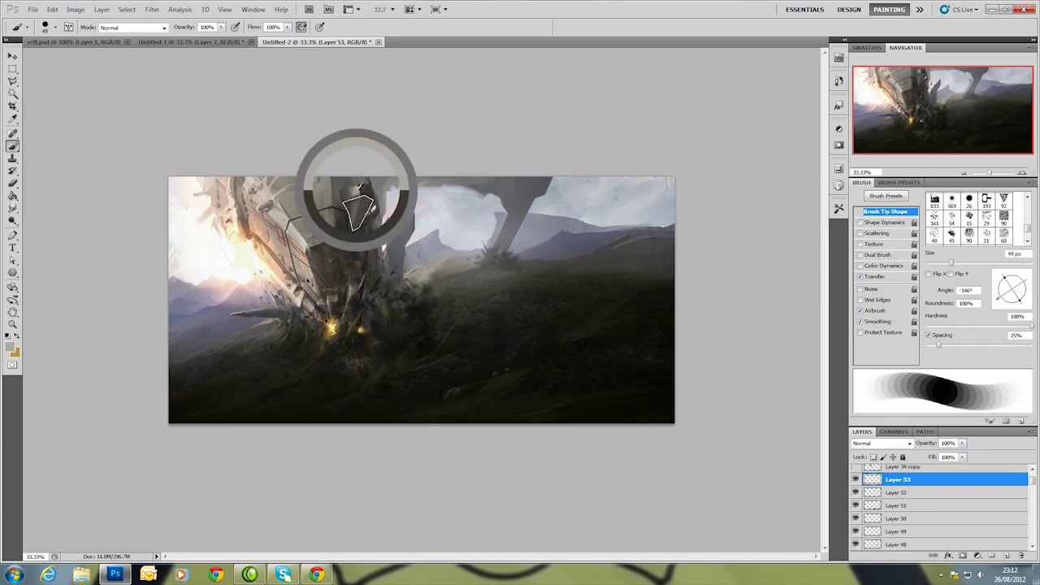
key(x)
key(ctrl+d)
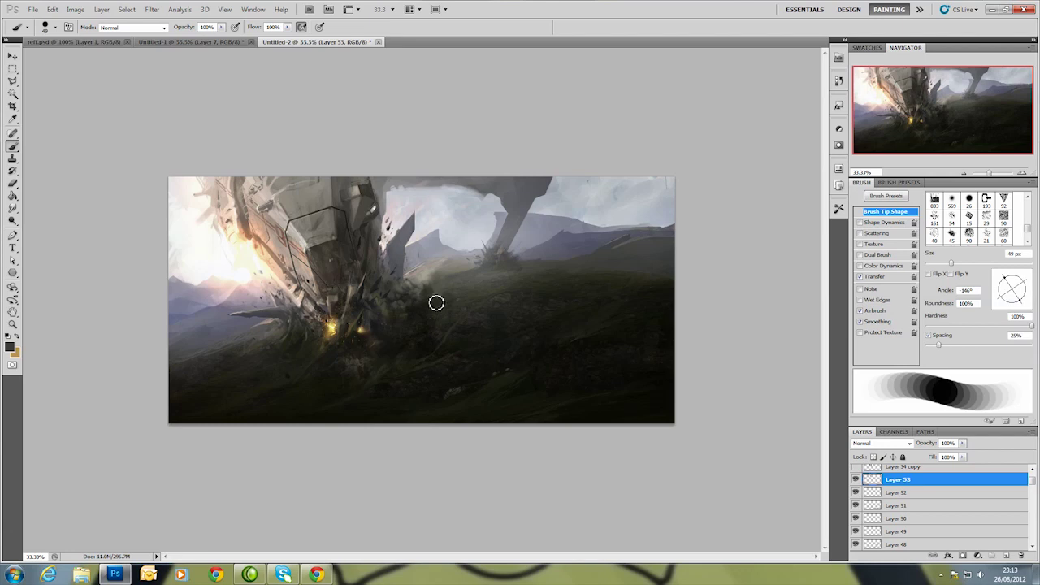
right_click(401, 271)
drag(443, 286, 416, 286)
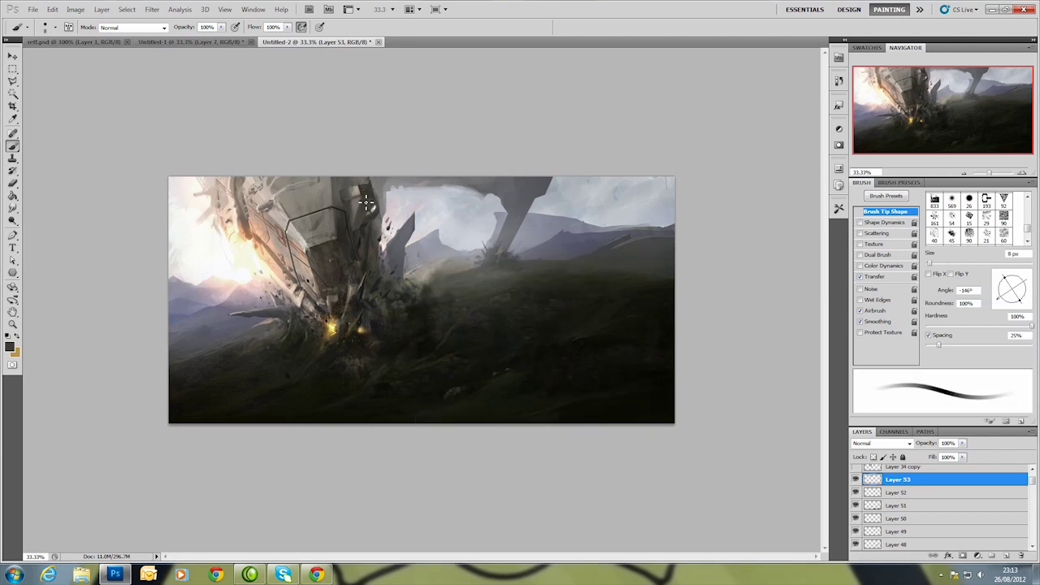
alt+click(362, 195)
alt+click(357, 235)
right_click(364, 235)
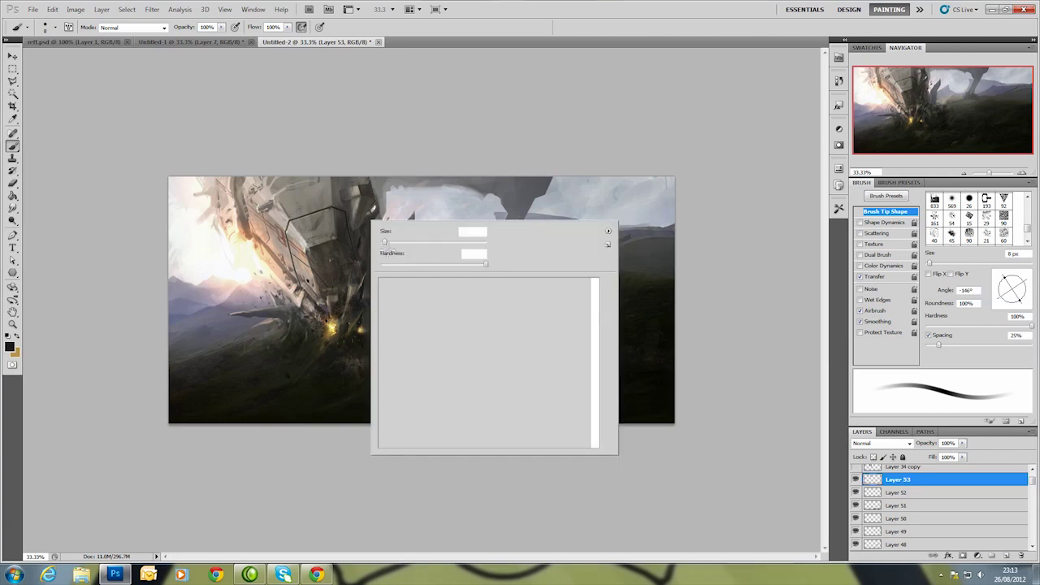
key(Return)
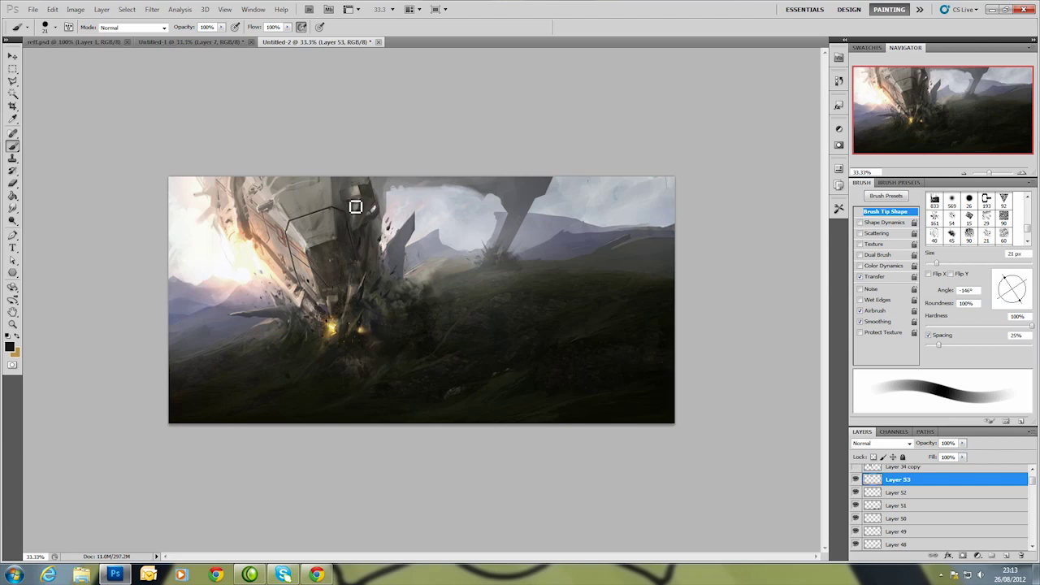
Zoom in on the hull, sample dark and light hull tones, and add a small dark mark.
key(z)
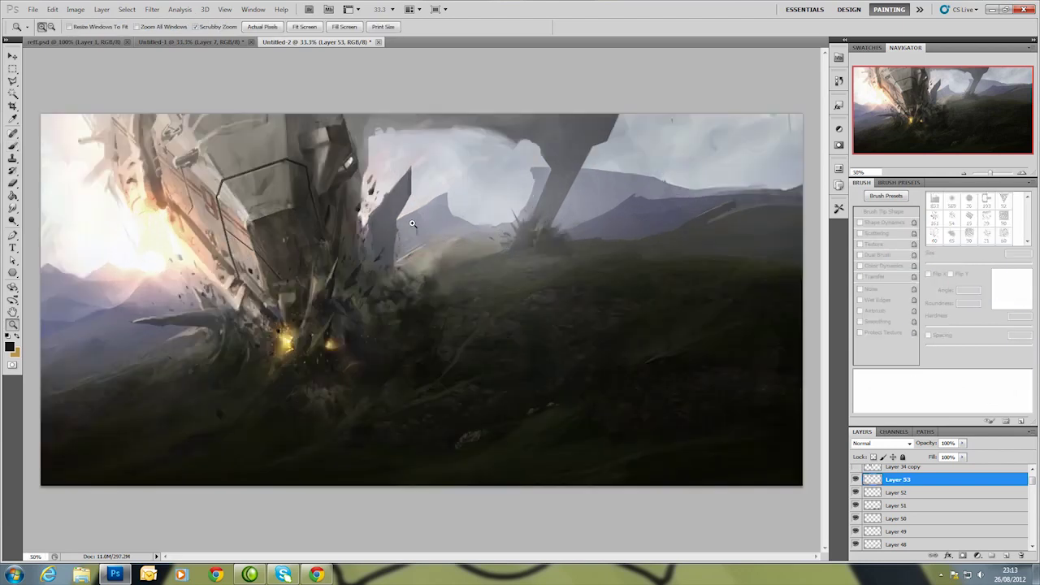
drag(348, 210, 378, 238)
key(b)
right_click(378, 238)
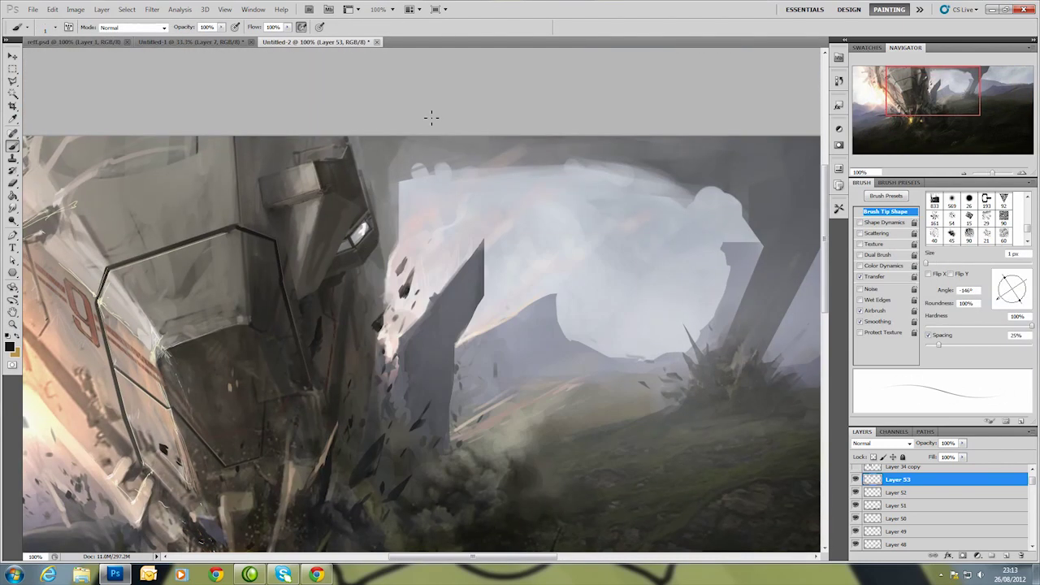
alt+click(329, 244)
alt+click(329, 170)
alt+click(260, 230)
alt+click(414, 310)
alt+click(248, 233)
drag(249, 212, 250, 223)
Sample whitish, dark and light tan colours and paint a light highlight on the hull's top corner.
scroll(293, 244, left, 3)
scroll(349, 240, down, 3)
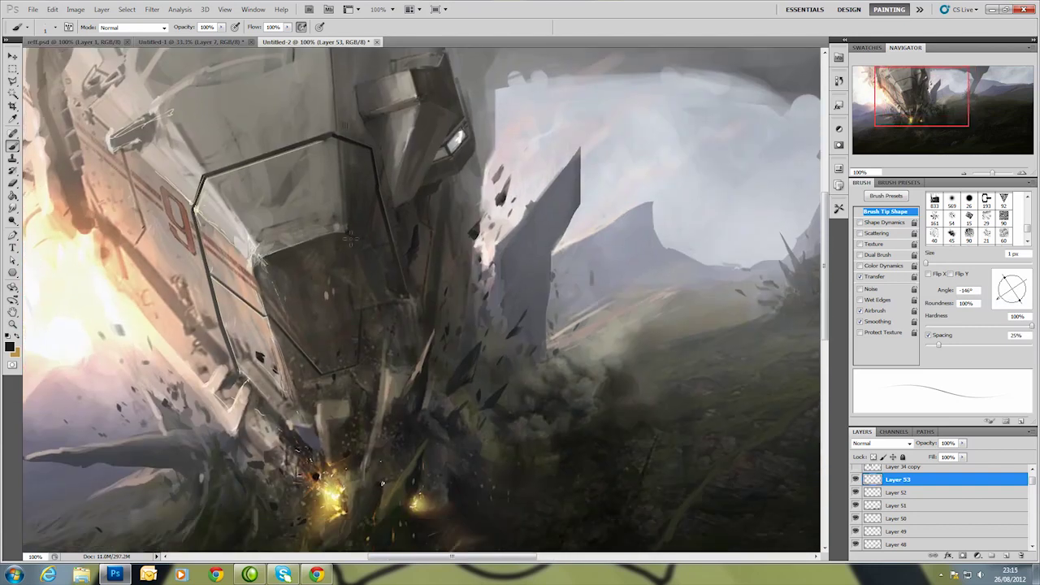
scroll(373, 235, right, 1)
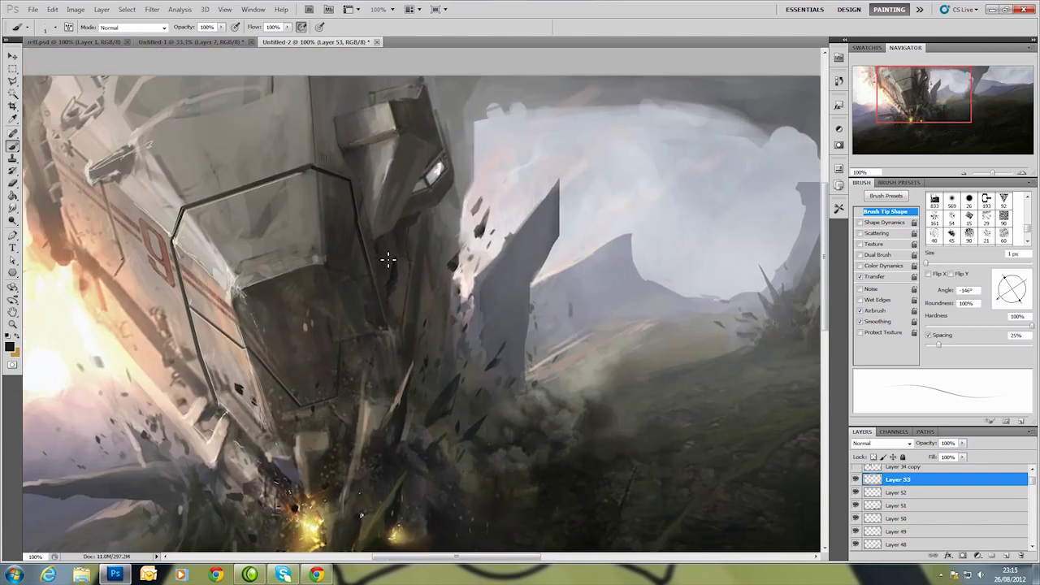
scroll(384, 276, down, 3)
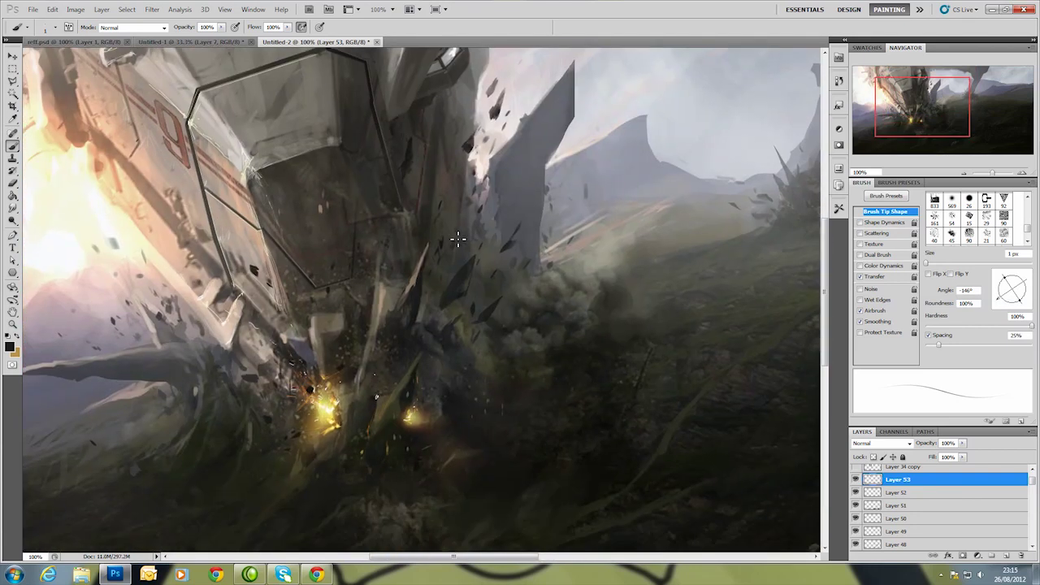
drag(454, 222, 358, 321)
scroll(366, 271, up, 3)
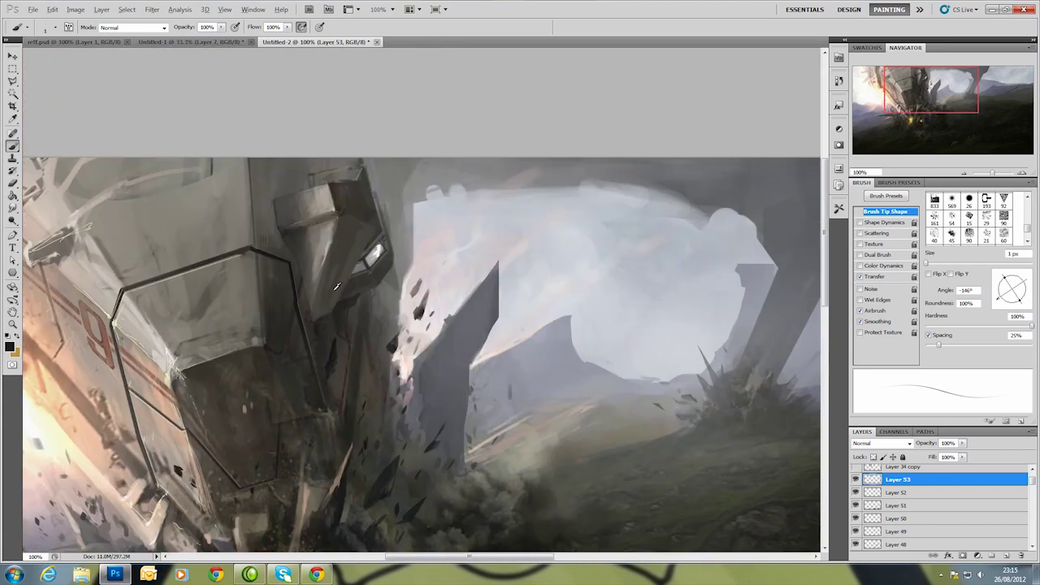
alt+click(384, 249)
alt+click(292, 236)
alt+click(346, 232)
drag(328, 194, 335, 209)
Draw a Polygonal Lasso selection near the ship's head, then zoom out to the whole painting.
drag(376, 366, 336, 278)
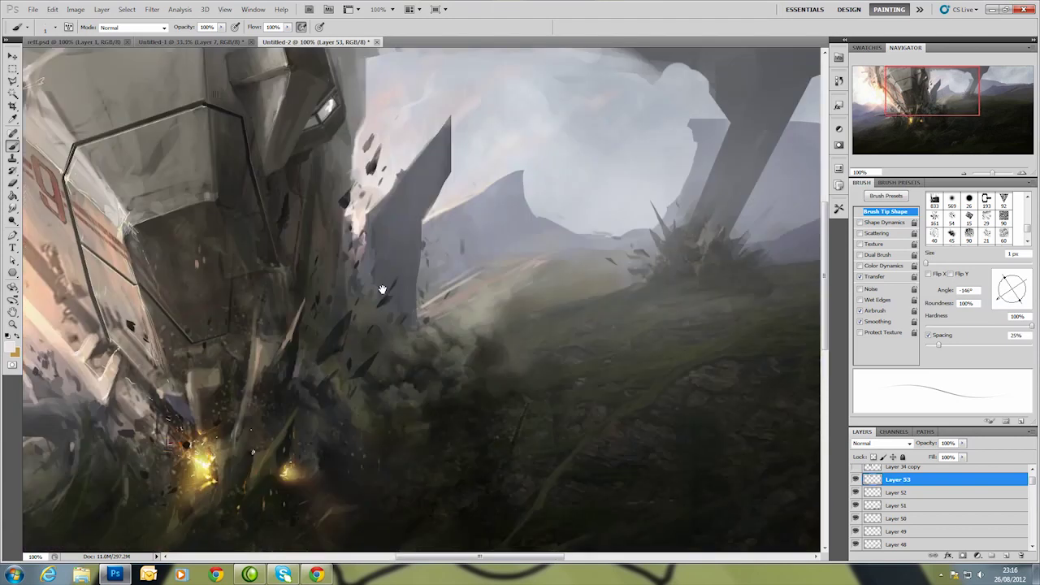
alt+click(309, 213)
key(l)
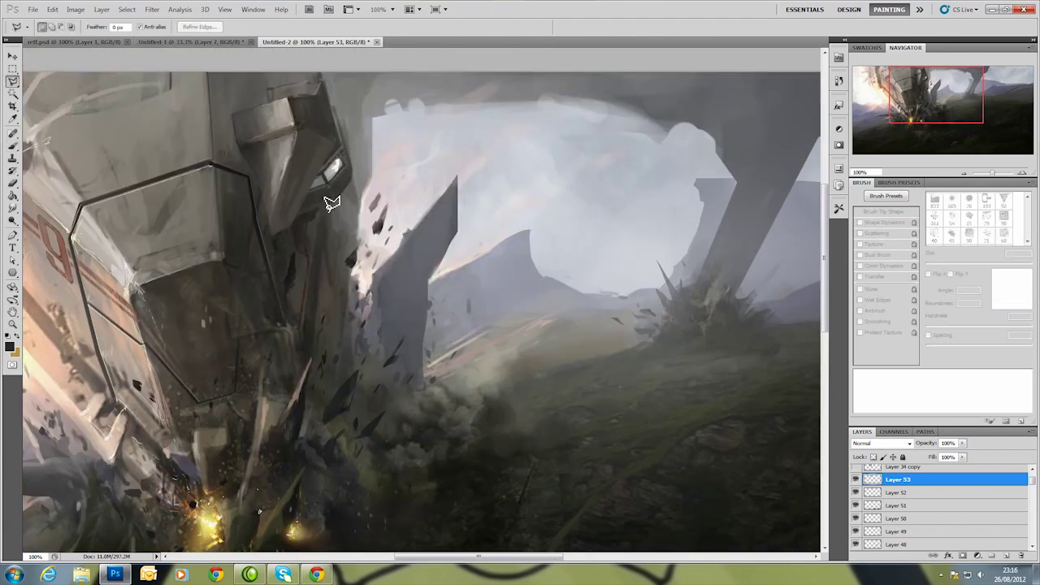
click(323, 208)
click(299, 225)
click(322, 205)
key(b)
right_click(317, 194)
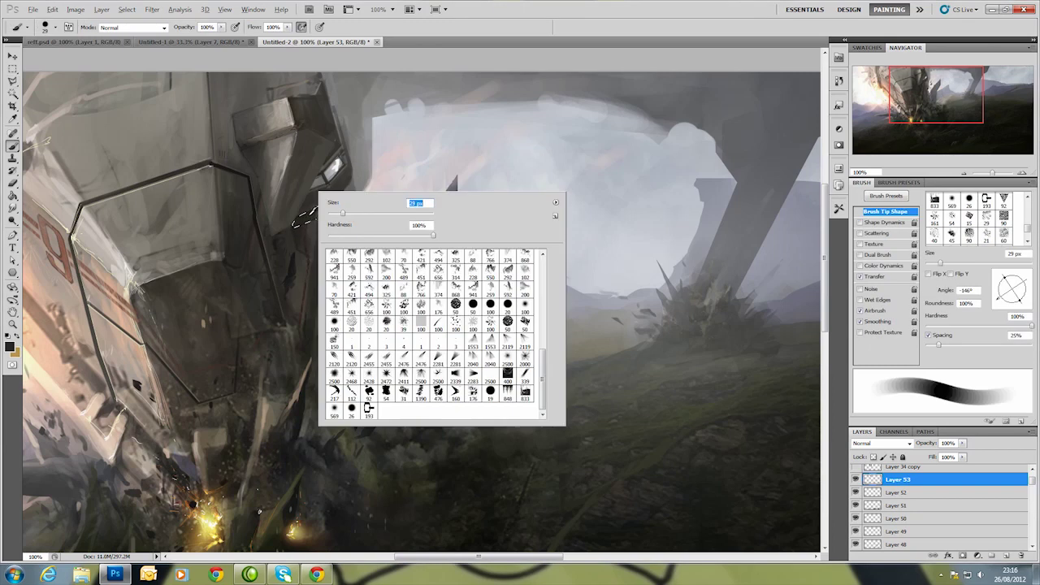
key(Escape)
key(z)
drag(382, 177, 369, 216)
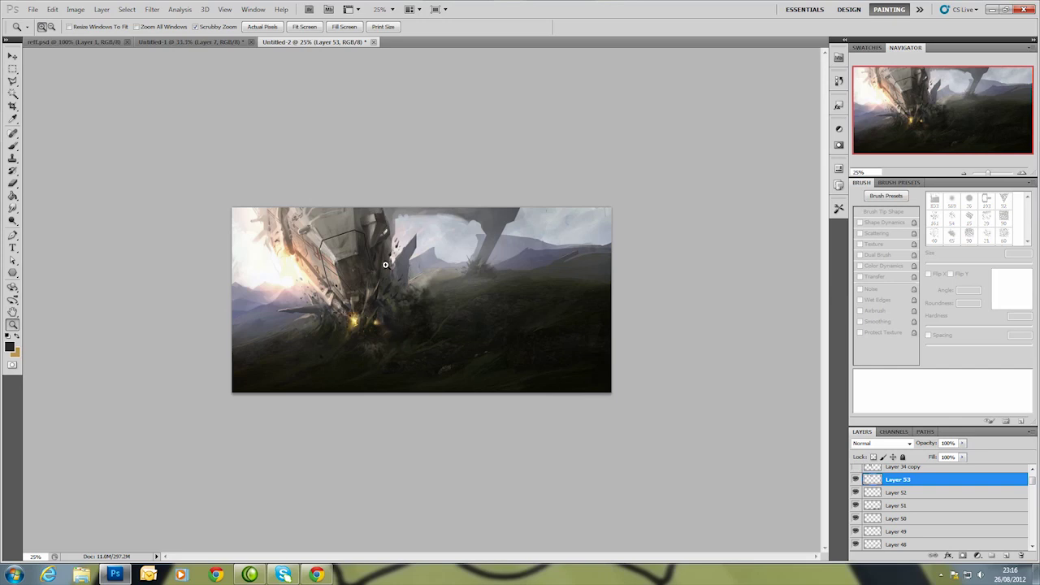
Zoom to 50%, add a new layer for smoke, and choose the 941 px smoke brush tip.
click(409, 289)
click(1005, 556)
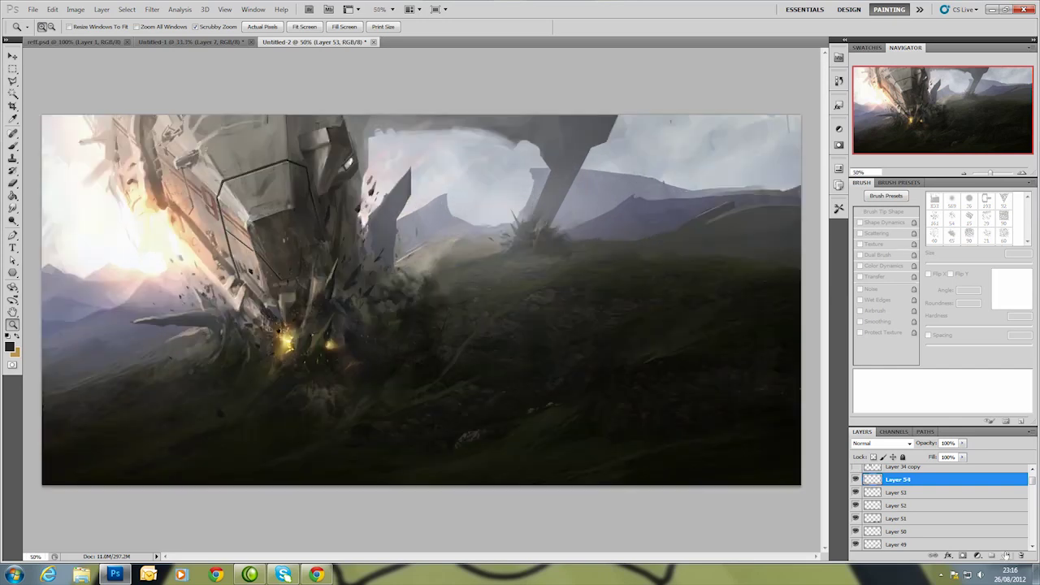
key(b)
right_click(423, 252)
click(577, 346)
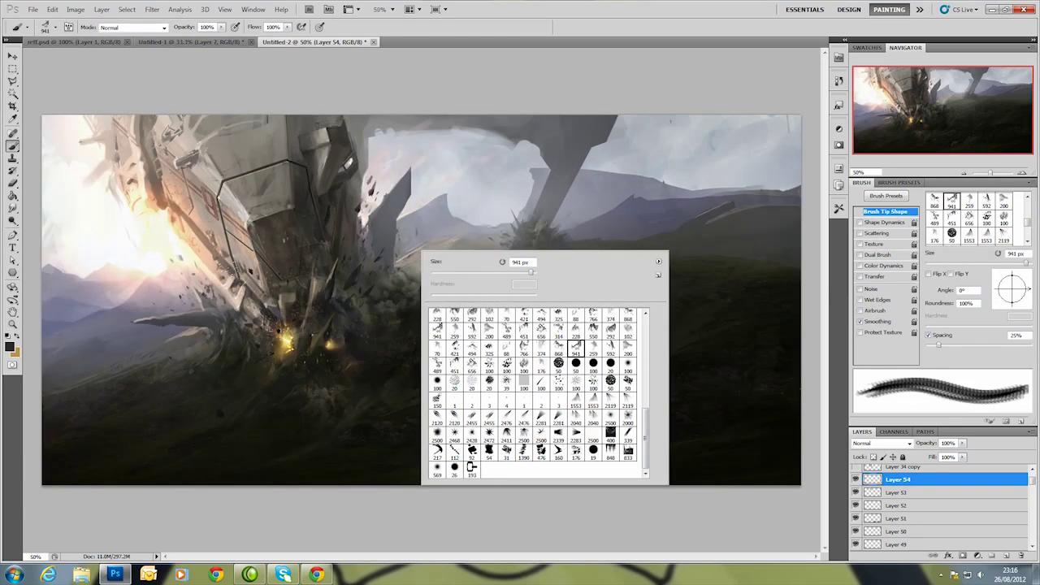
key(Escape)
Paste the smoke image, rotate it to the ship's angle, scale it to about 158%, set opacity 66%.
key(ctrl+v)
key(ctrl+t)
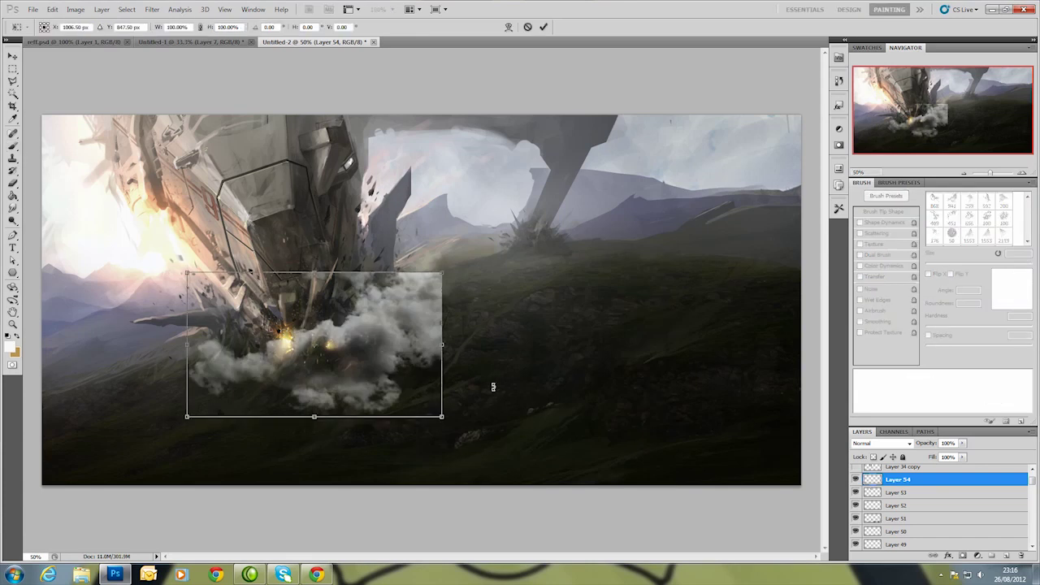
drag(493, 386, 386, 513)
drag(181, 285, 155, 389)
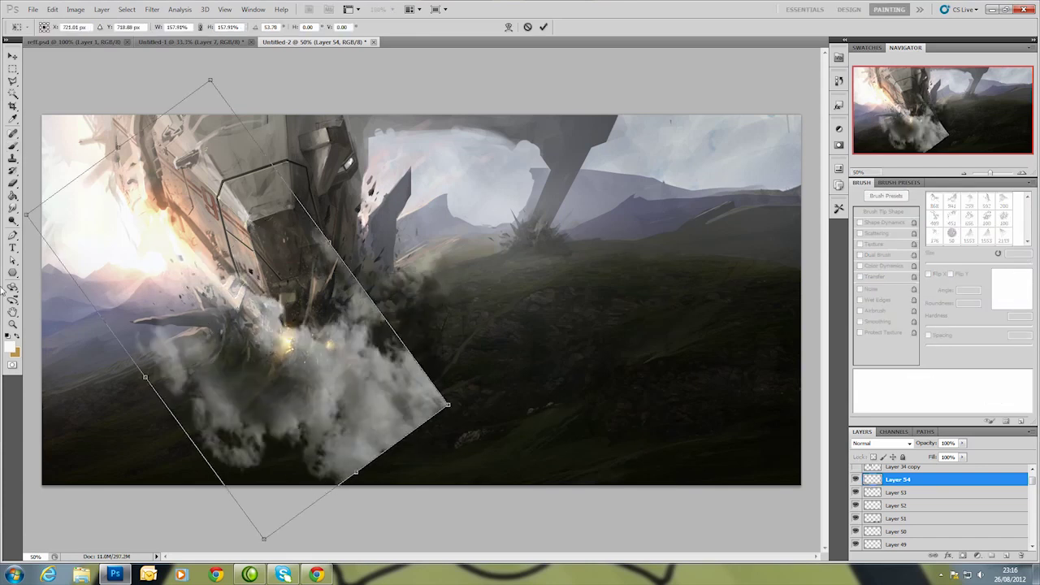
key(Return)
click(963, 443)
drag(962, 455, 943, 455)
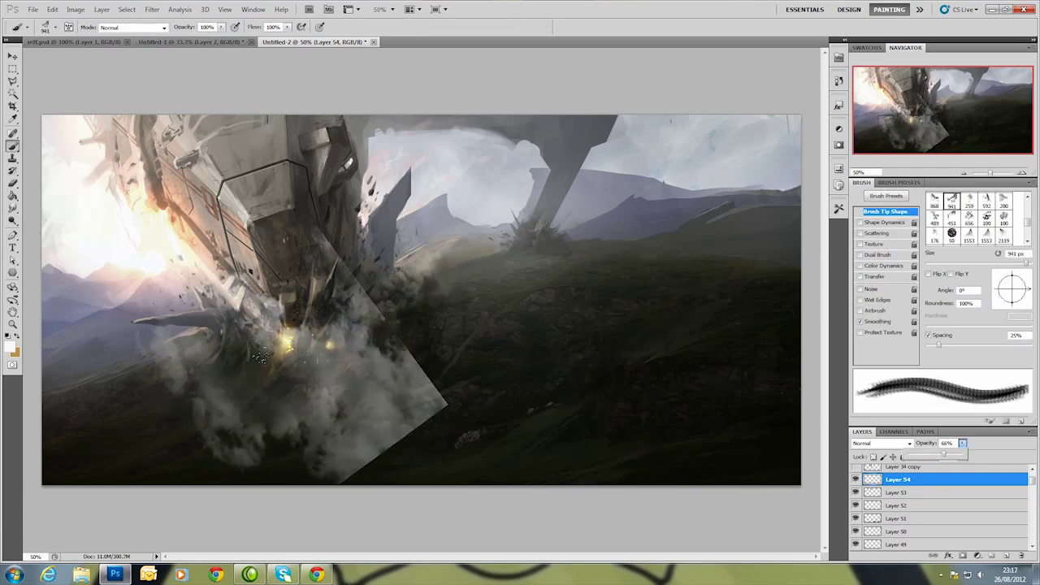
Move the smoke up-left over the crash, erase its hard edges, and hide the layer to compare.
key(v)
drag(414, 451, 386, 390)
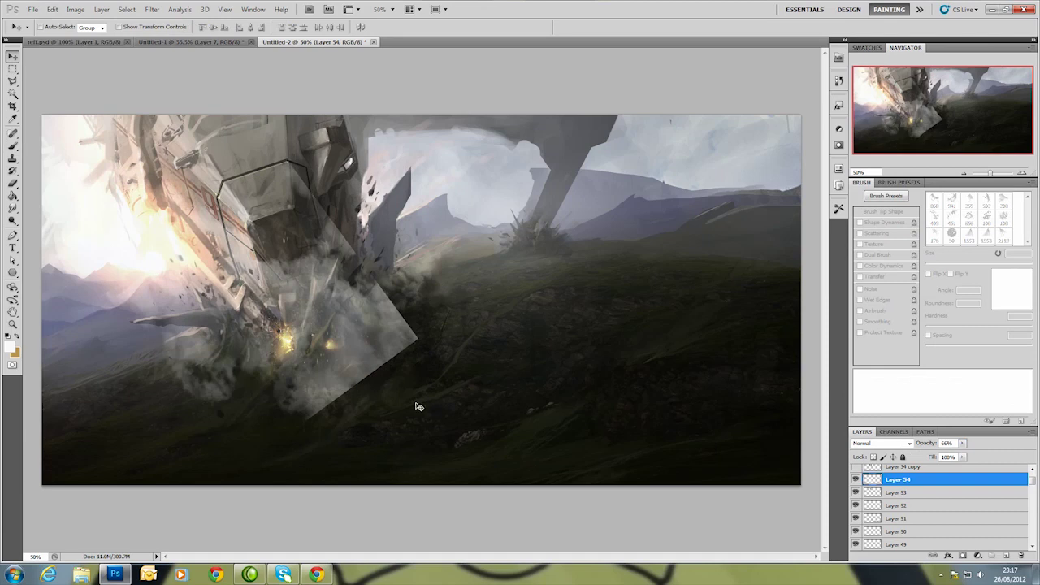
key(e)
mouse_move(407, 349)
mouse_down()
mouse_move(325, 244)
mouse_move(269, 317)
mouse_move(355, 300)
mouse_move(317, 406)
mouse_move(358, 374)
mouse_up()
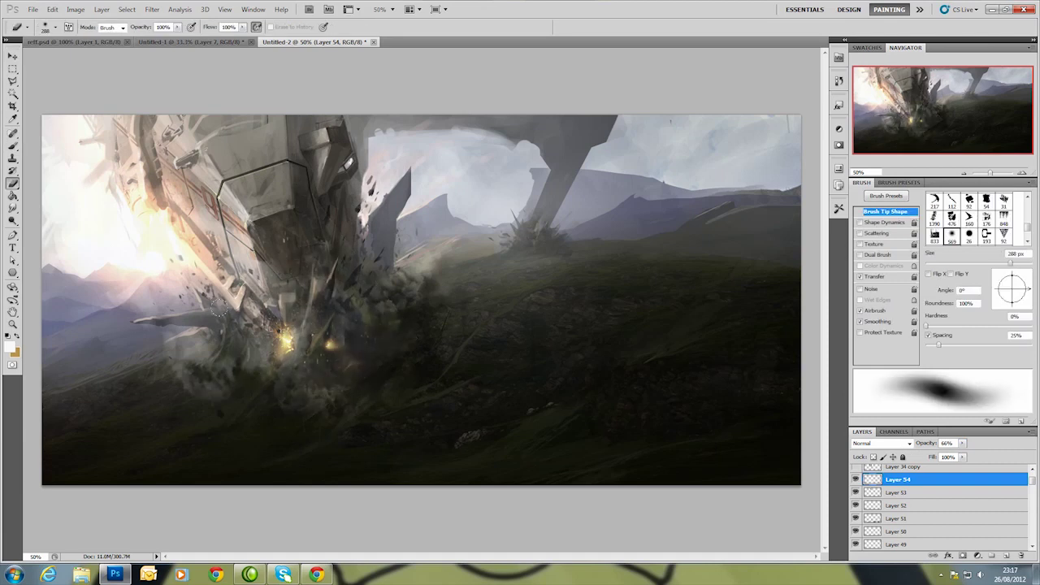
click(855, 479)
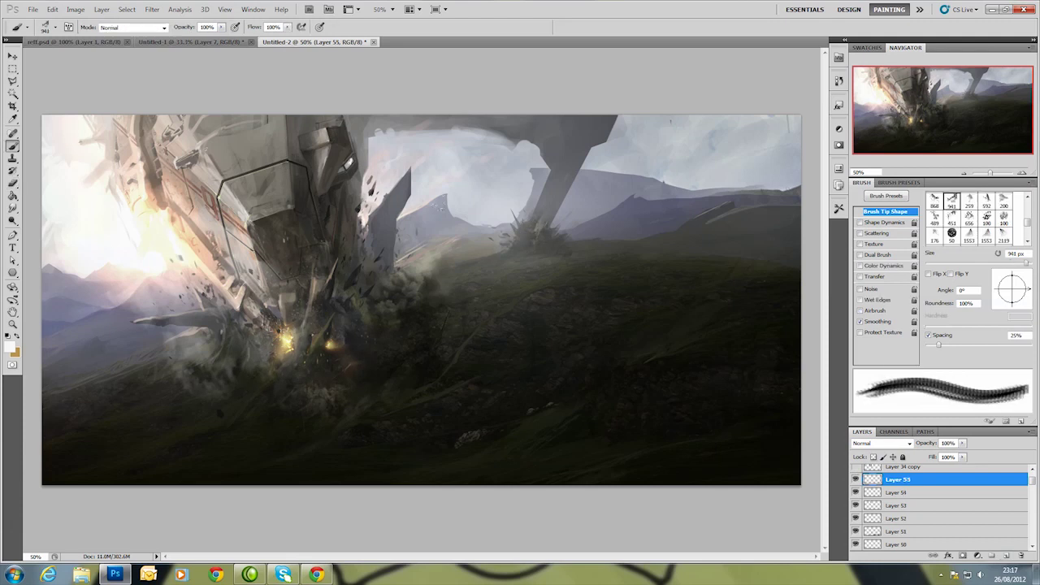
Paste a second smoke image, rotate and shrink it to 50%, and erase its right edge near the spire.
key(ctrl+v)
key(ctrl+t)
drag(686, 248, 677, 320)
mouse_move(693, 266)
mouse_down()
mouse_move(584, 203)
mouse_move(546, 235)
mouse_move(560, 244)
mouse_move(534, 258)
mouse_move(552, 233)
mouse_up()
key(Return)
key(e)
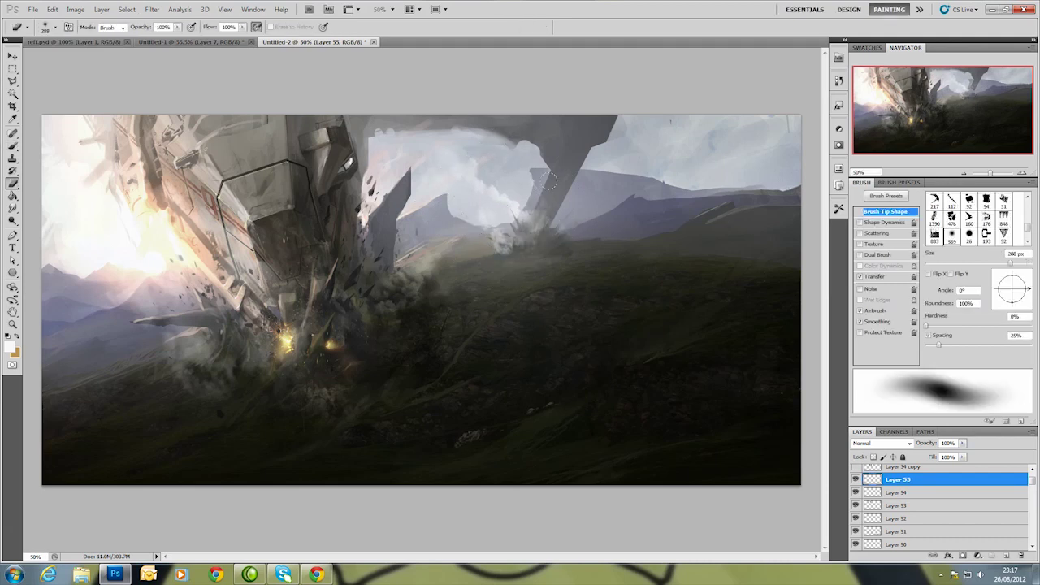
mouse_move(549, 180)
mouse_down()
mouse_move(532, 236)
mouse_move(542, 194)
mouse_up()
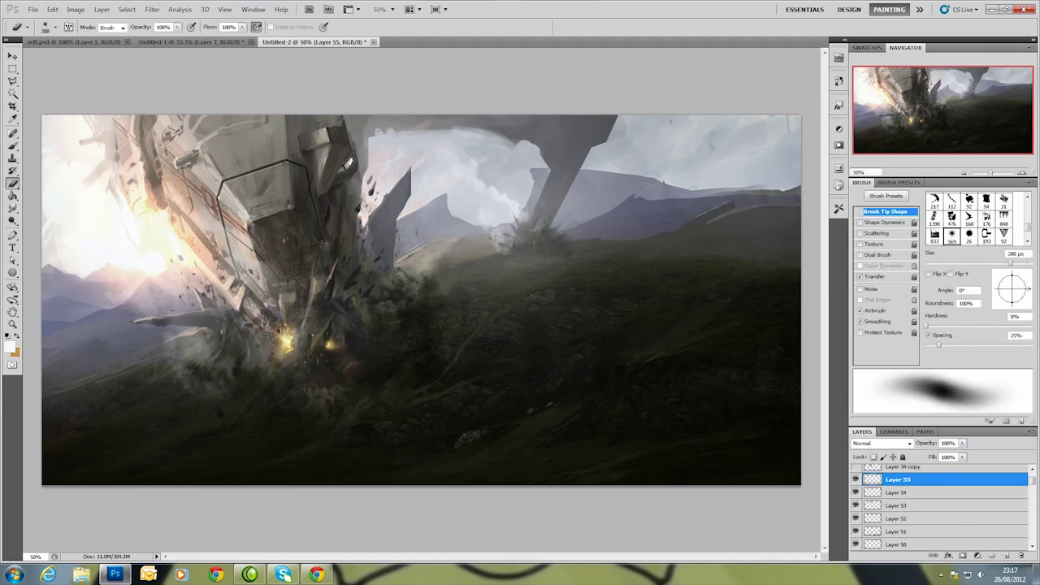
On Layer 54, erase the smoke below the ship's lower hull, then zoom out.
click(898, 492)
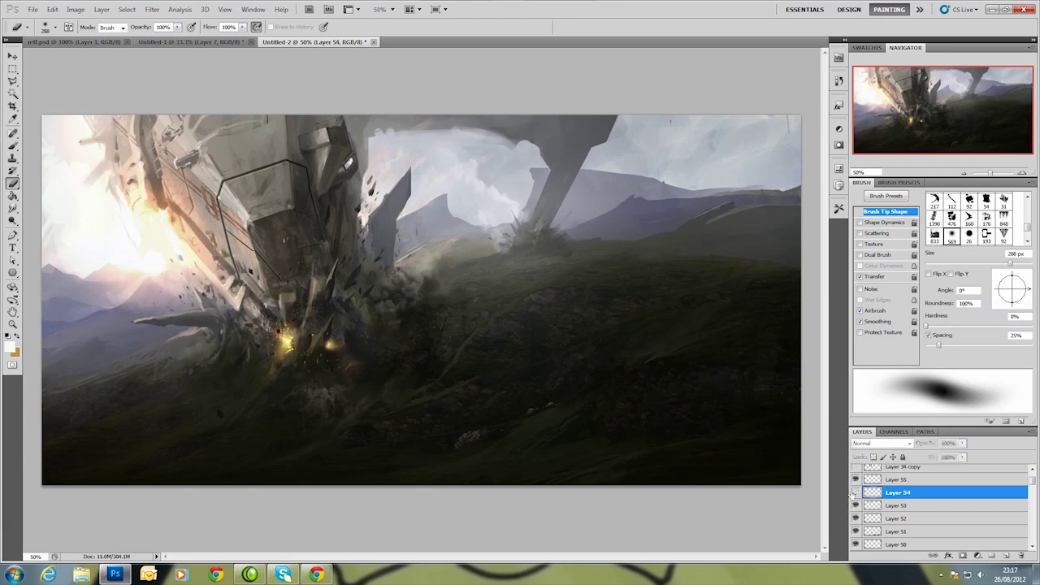
drag(262, 248, 293, 308)
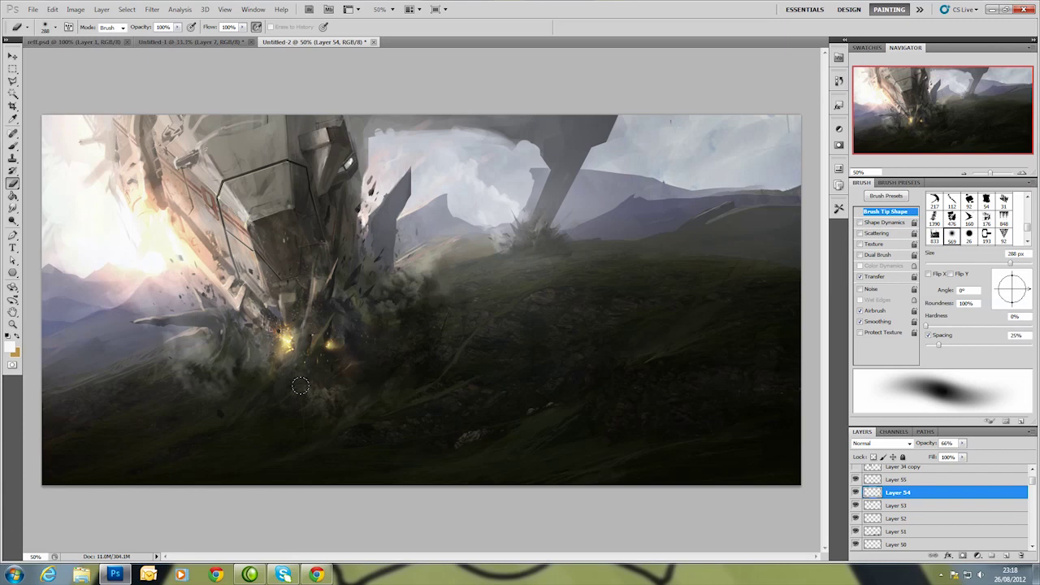
ctrl+alt+space+click(419, 344)
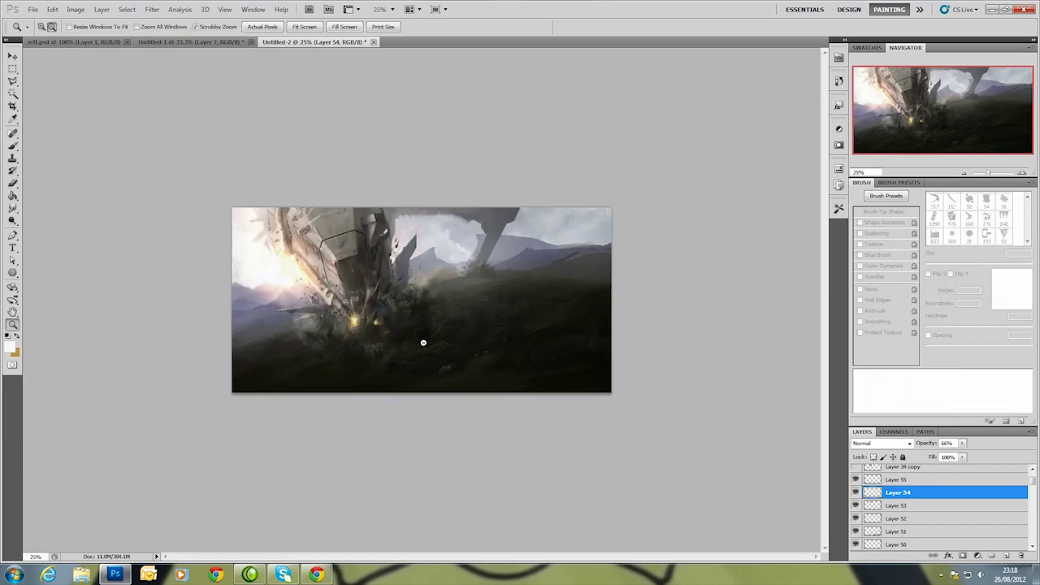
ctrl+space+click(414, 344)
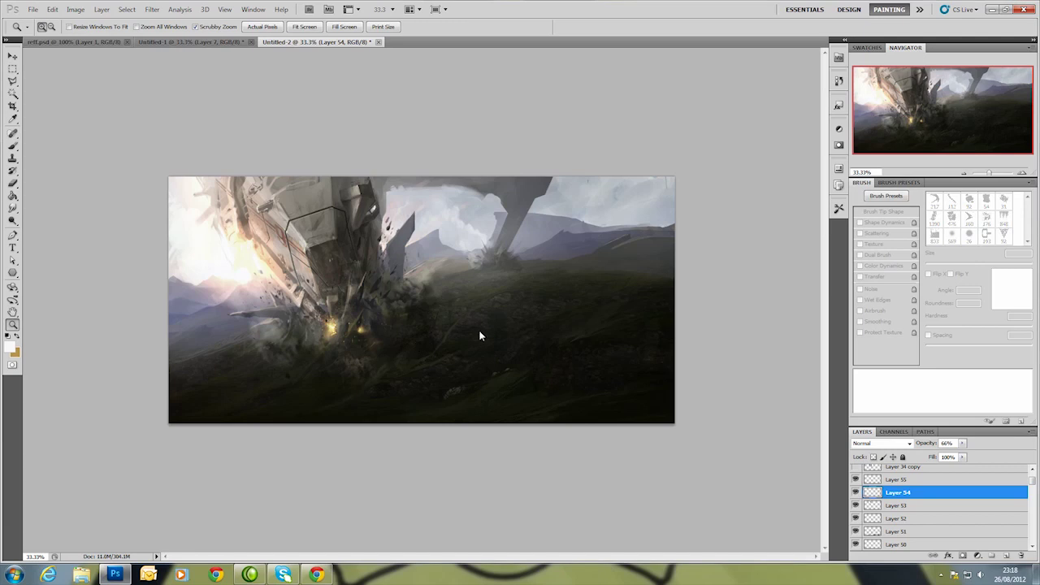
Save as layered PSD Crash_spaceship04_speedpaint with Maximize Compatibility, then make Layer 55 active.
key(ctrl+shift+s)
click(465, 139)
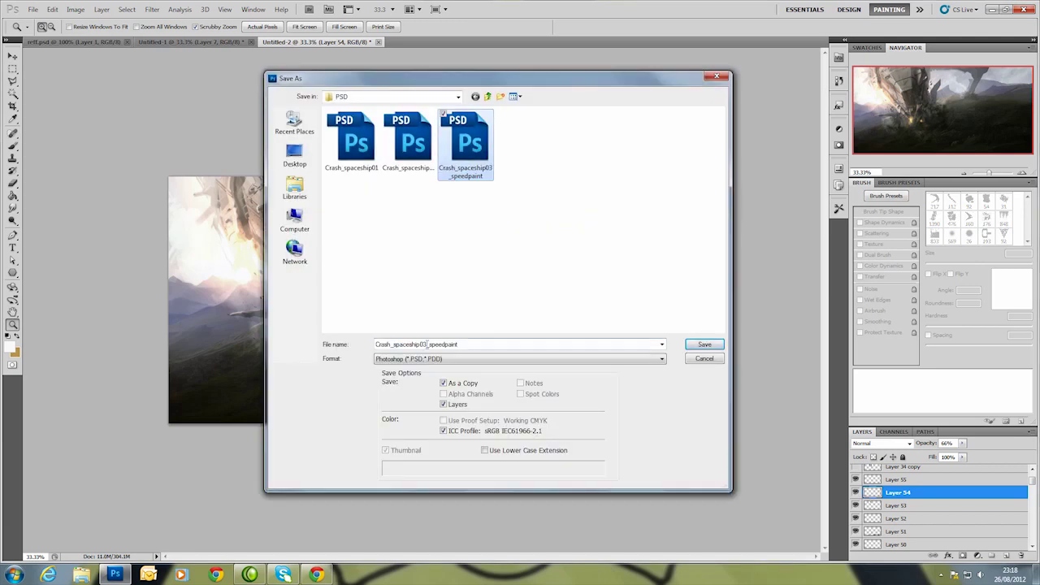
click(422, 344)
key(BackSpace)
text(4)
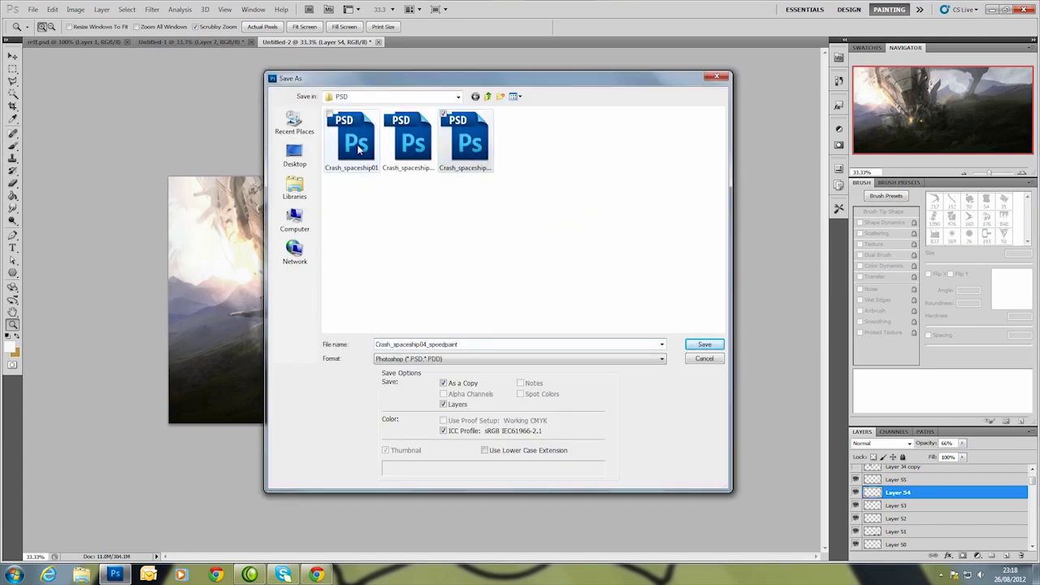
click(517, 97)
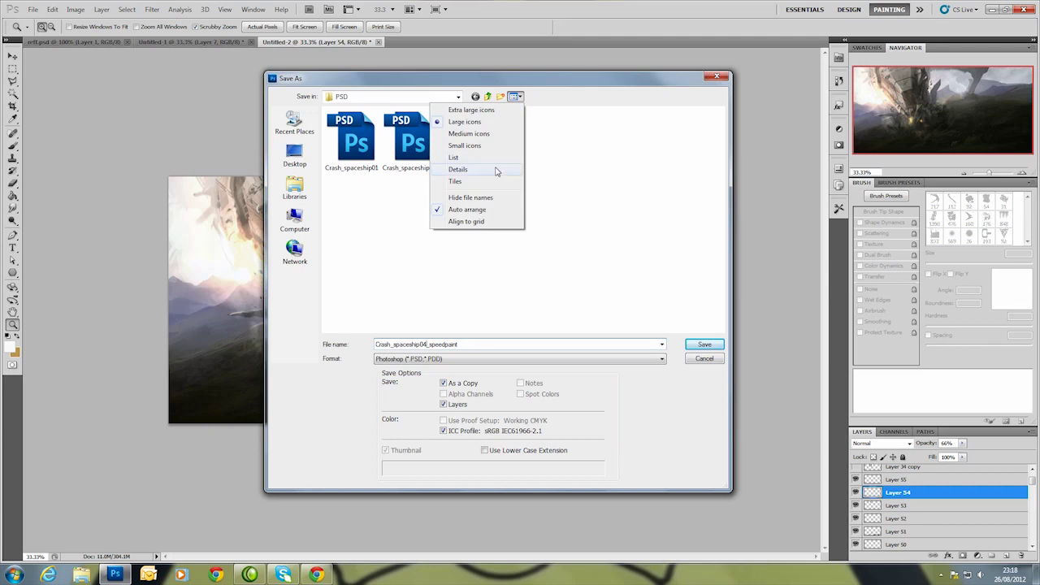
click(494, 171)
double_click(407, 112)
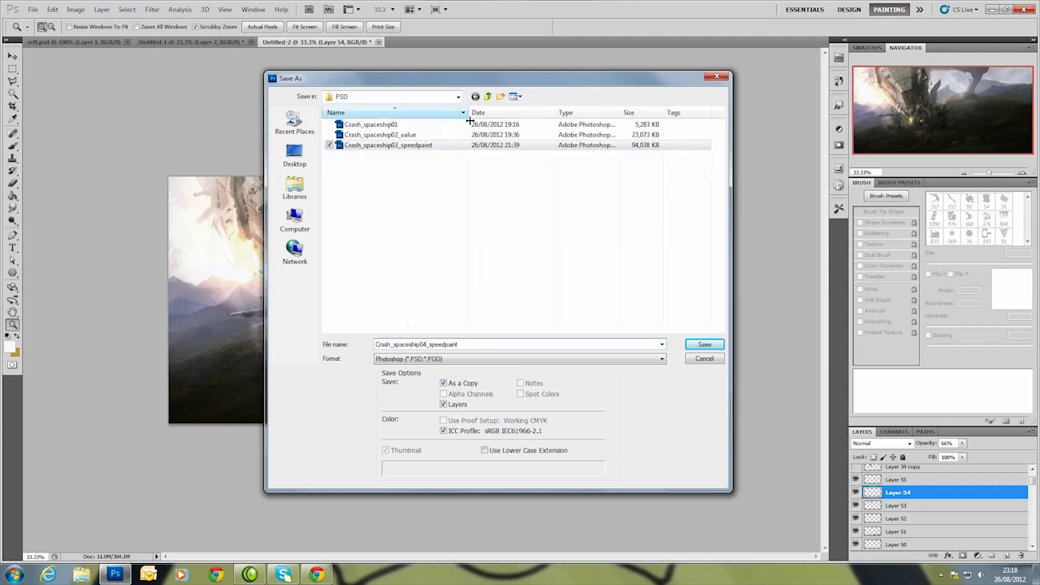
click(703, 345)
click(490, 218)
click(648, 182)
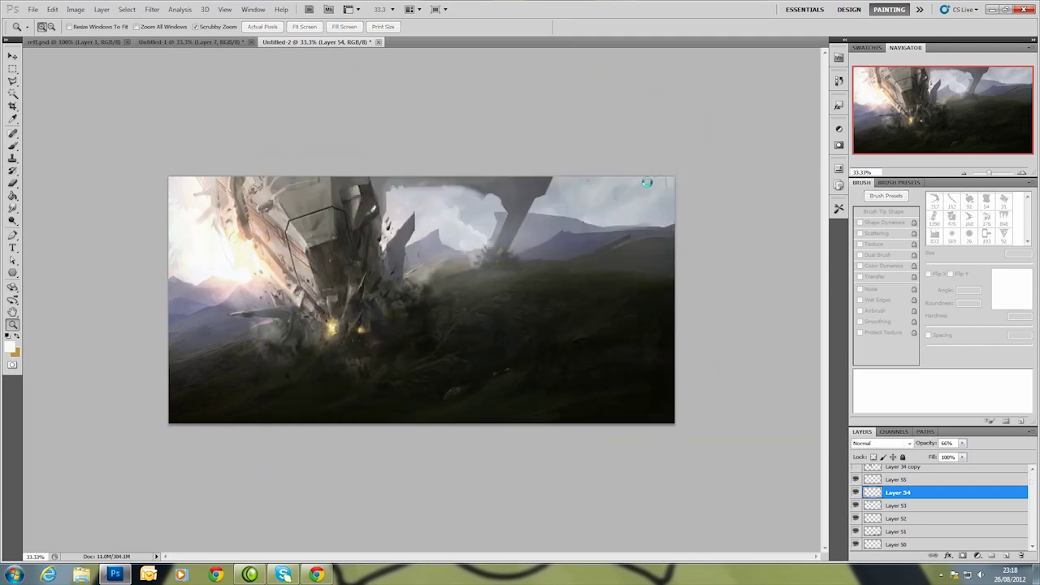
key(alt+bracketright)
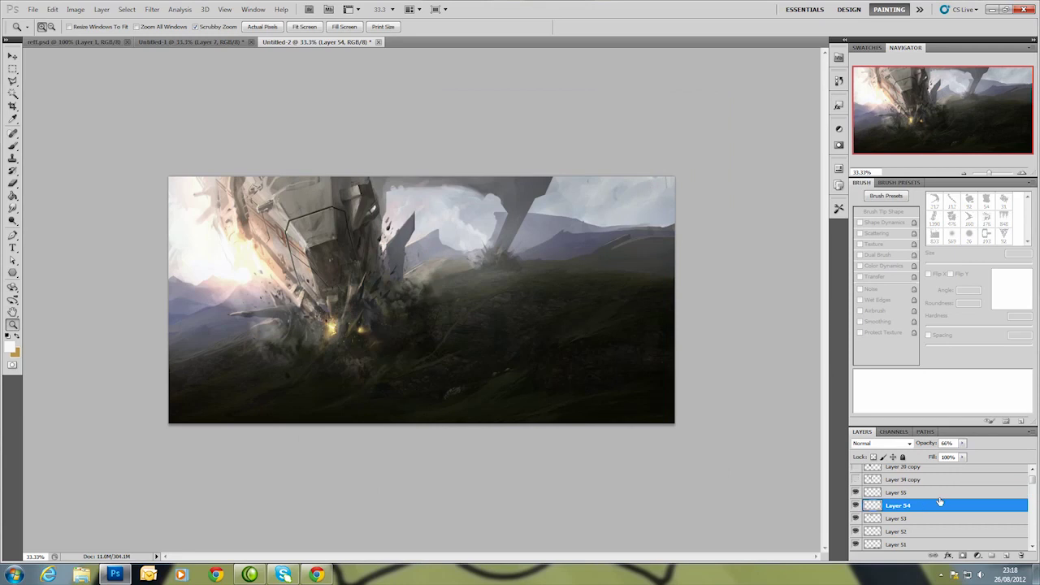